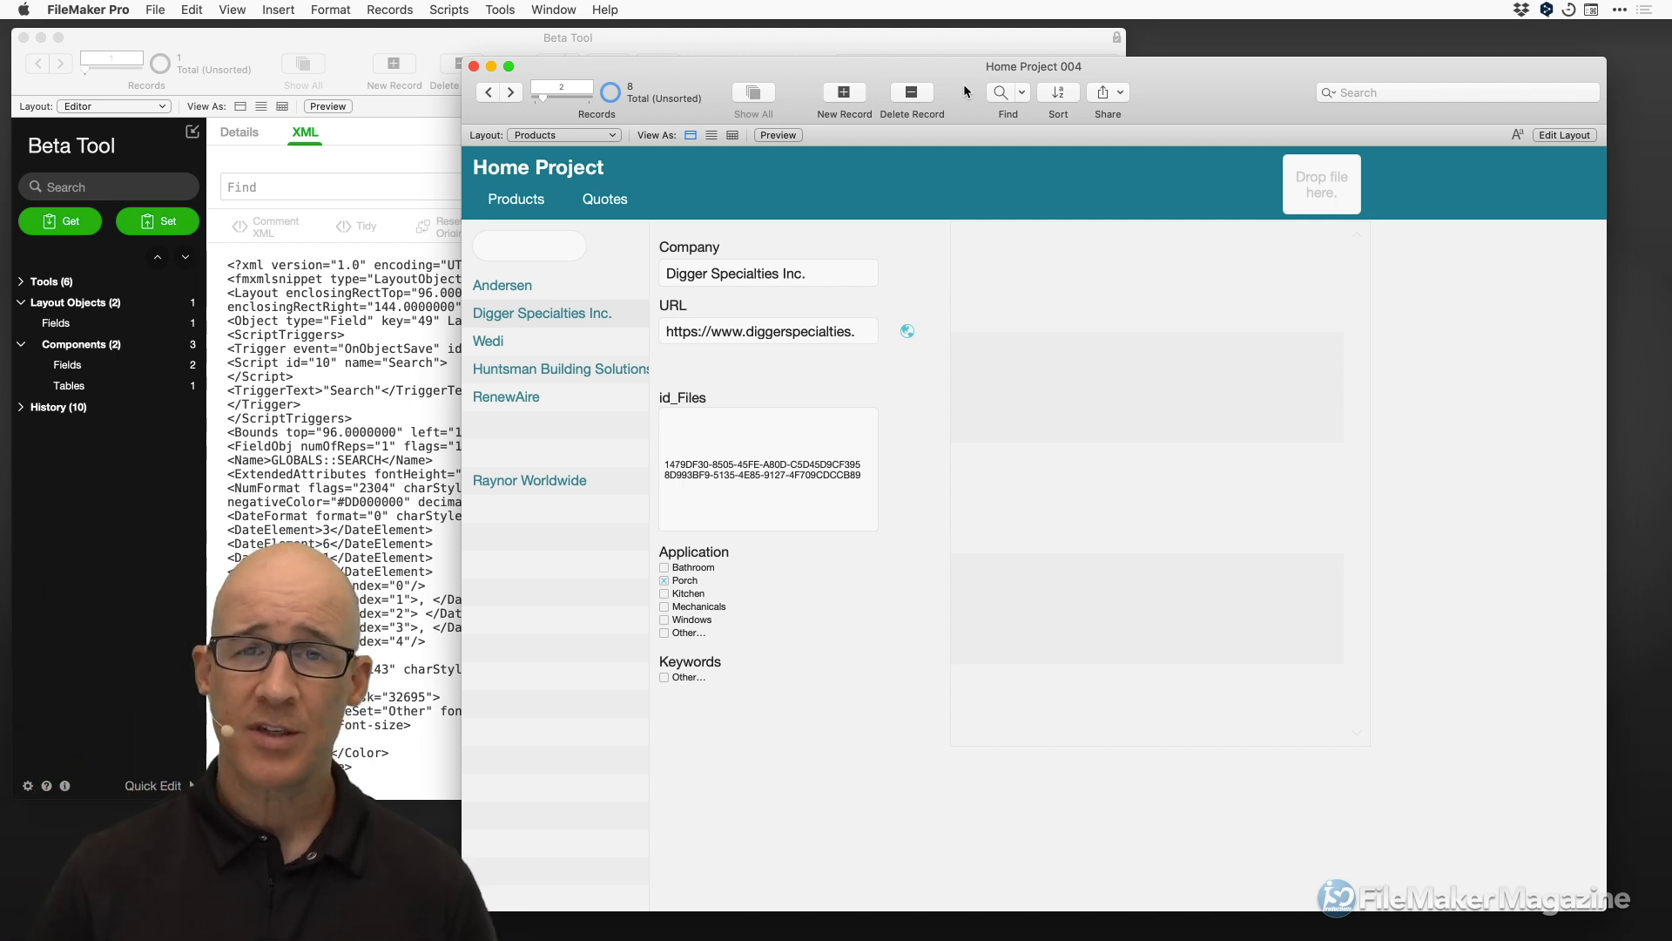
In Layout mode, draw a trial four-row portal on the current Products table beside the Files portal, add no fields, and delete it.
key(super+l)
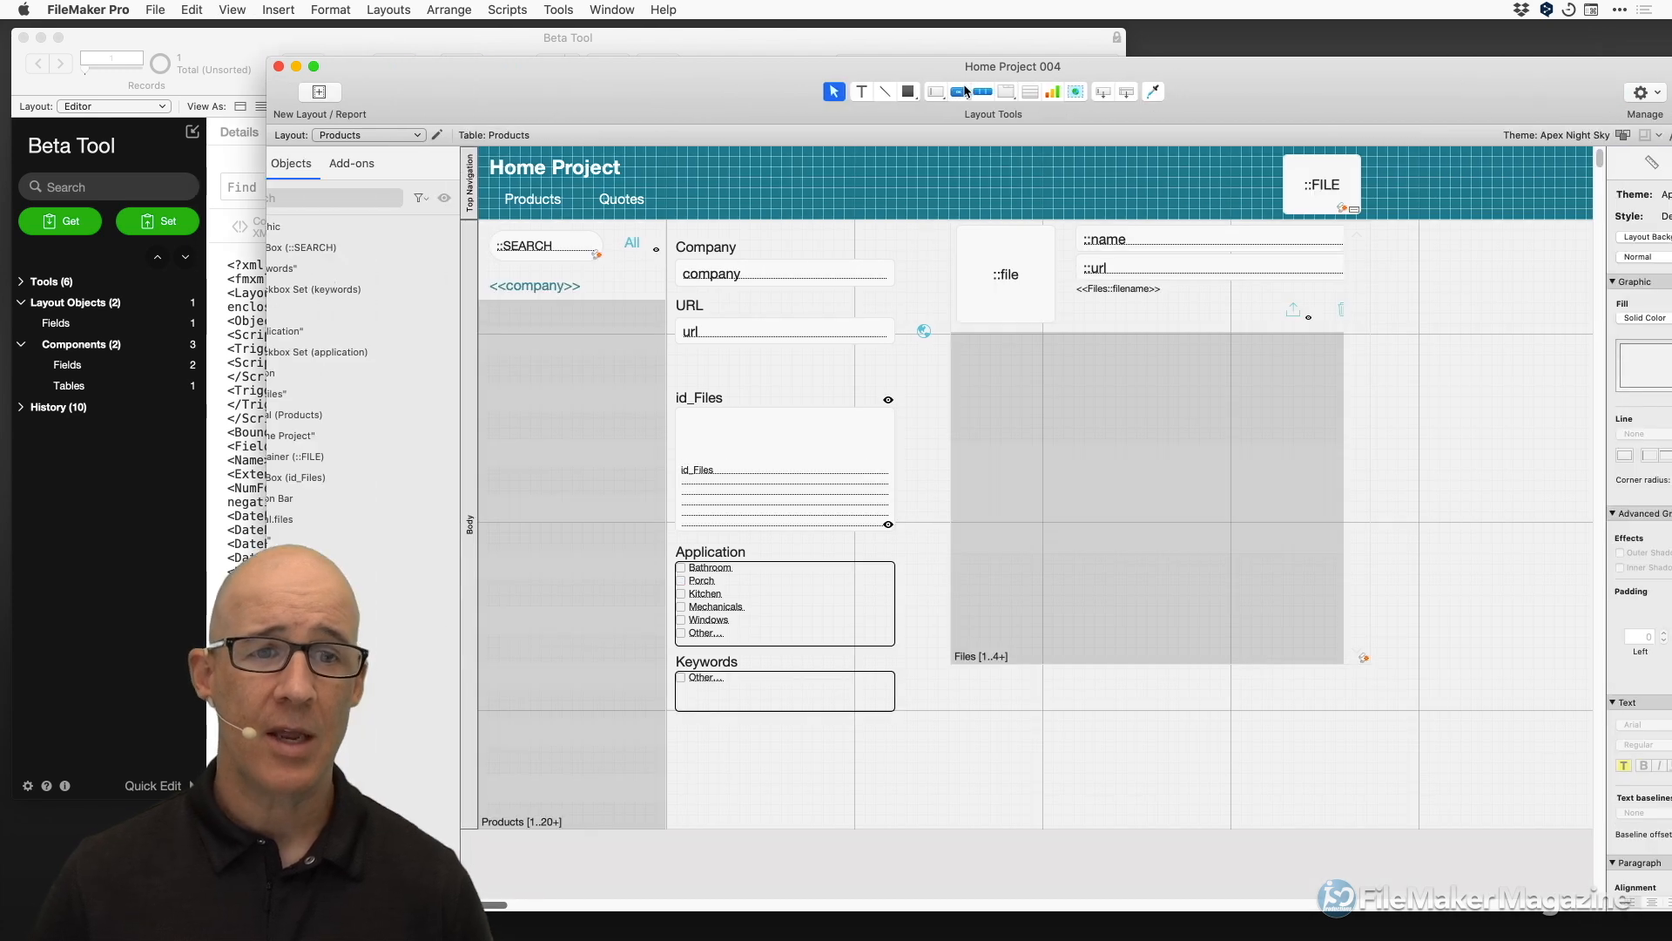
click(627, 352)
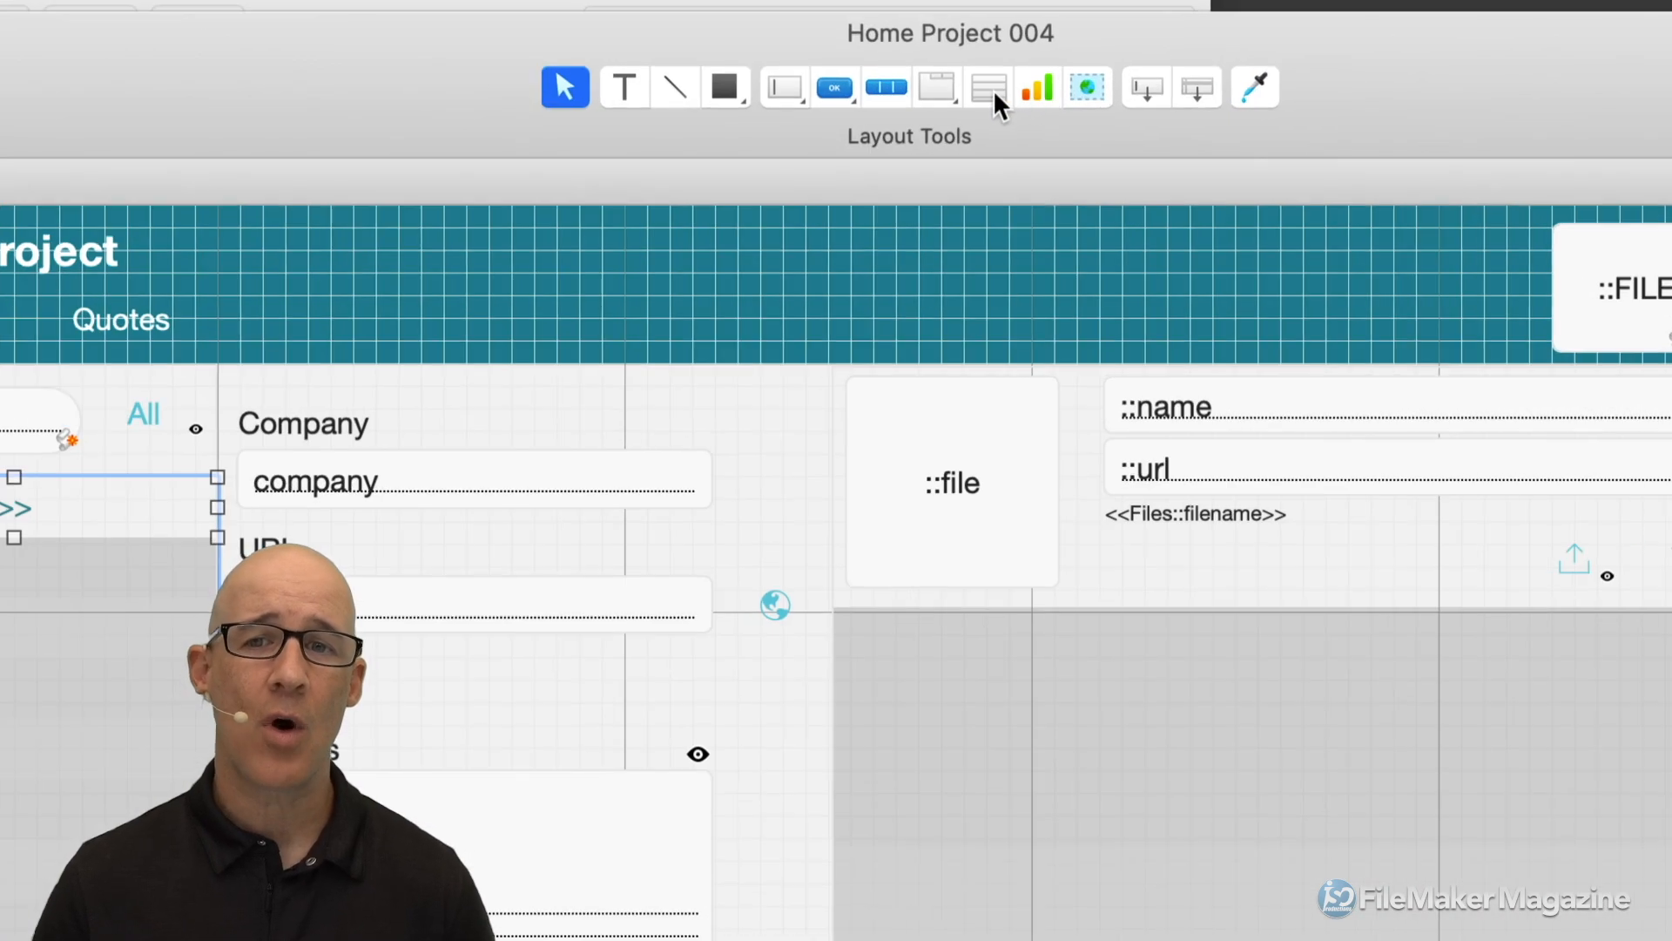
click(1026, 91)
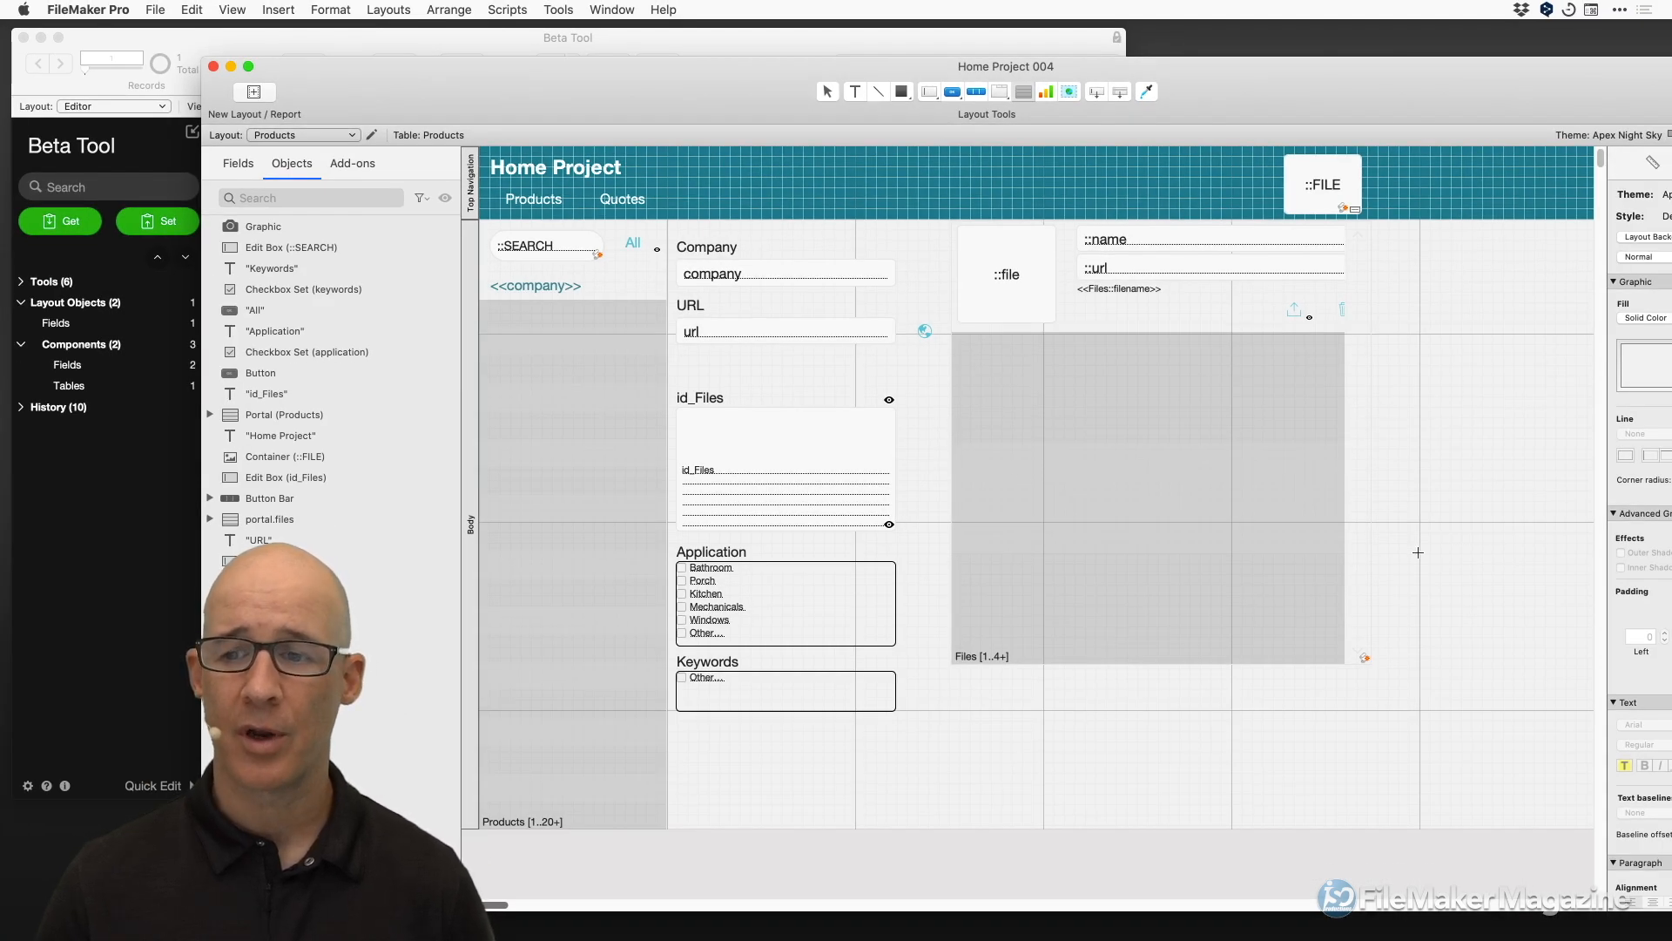
drag(1388, 523, 1503, 662)
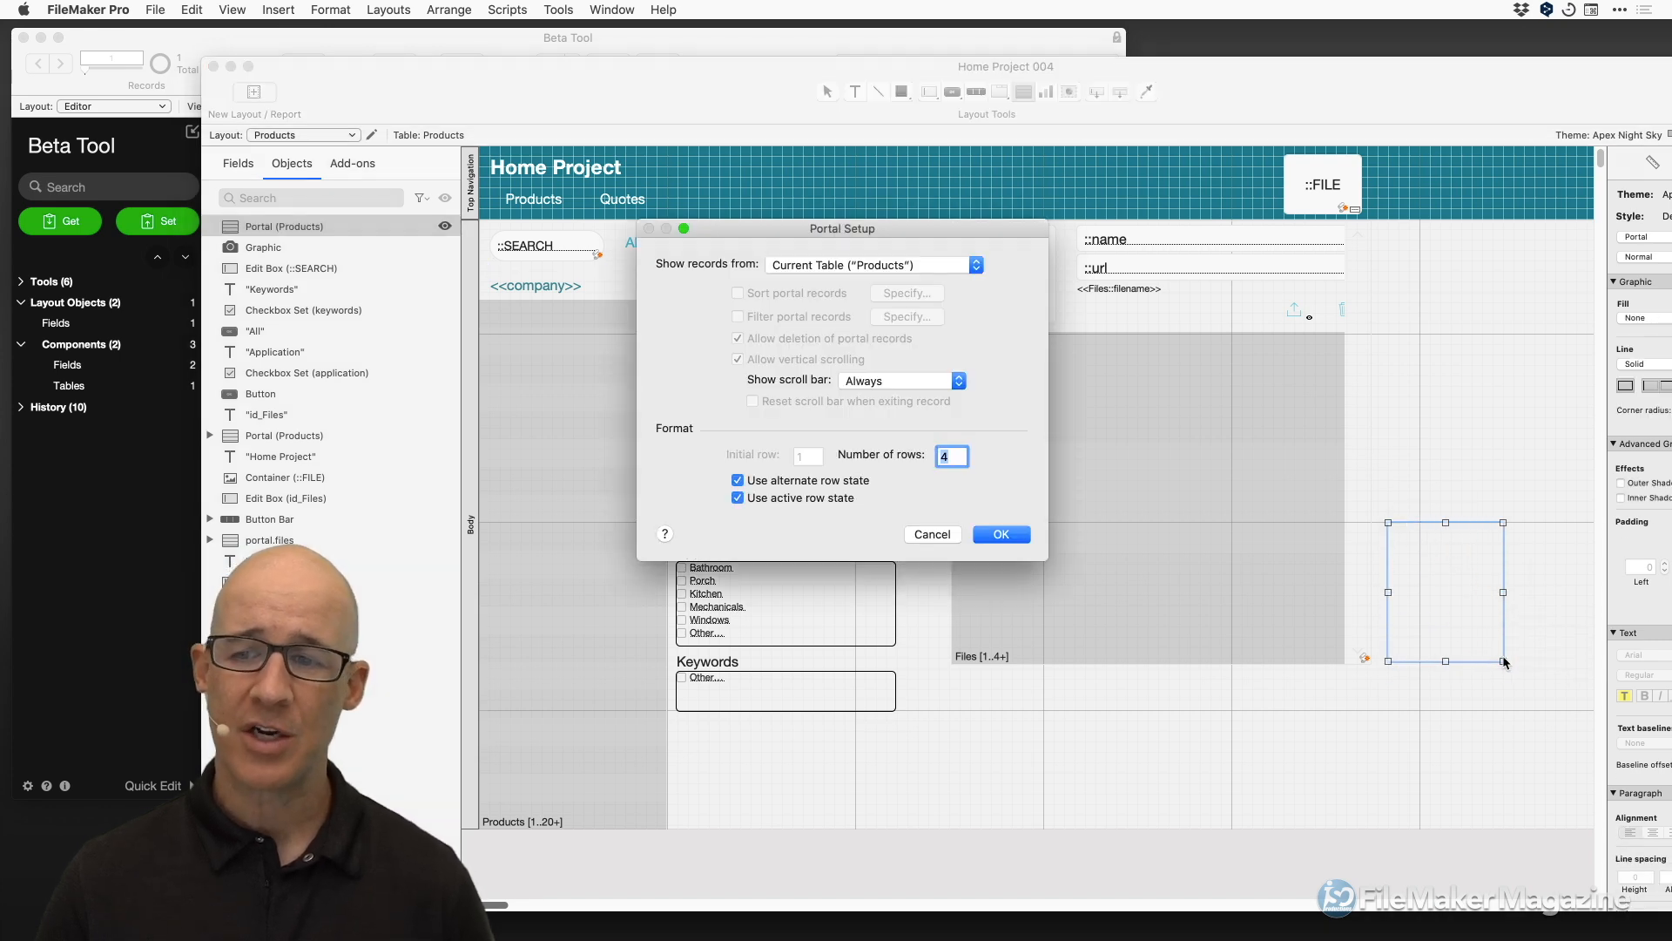
drag(952, 255, 1276, 435)
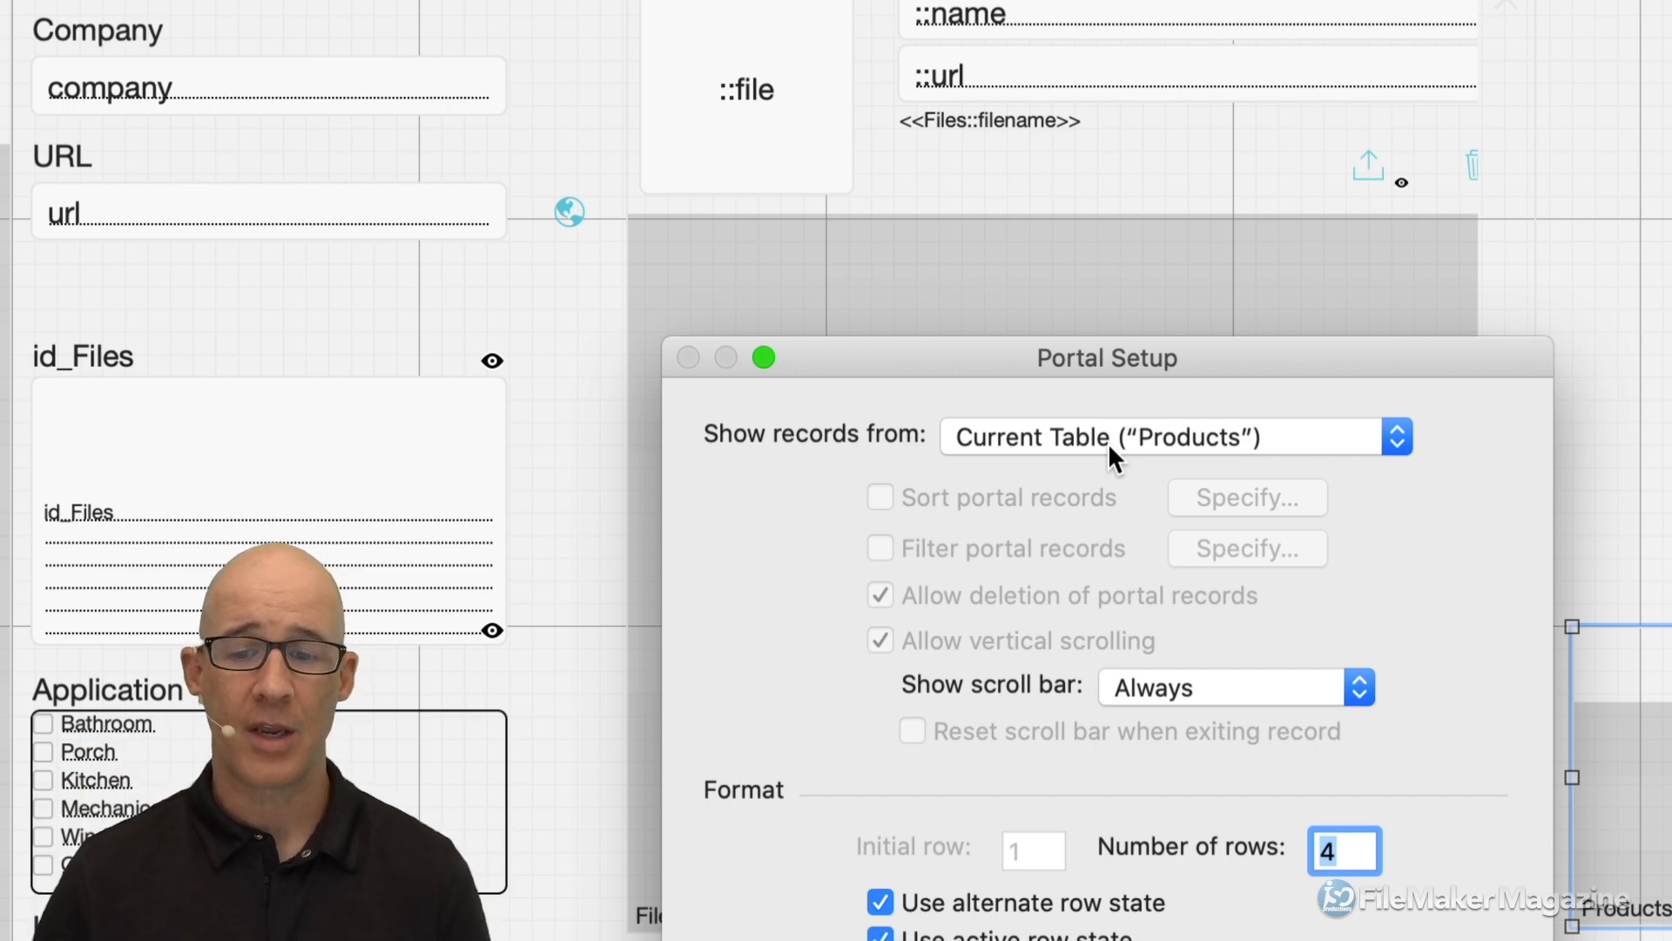
drag(1164, 363, 1112, 184)
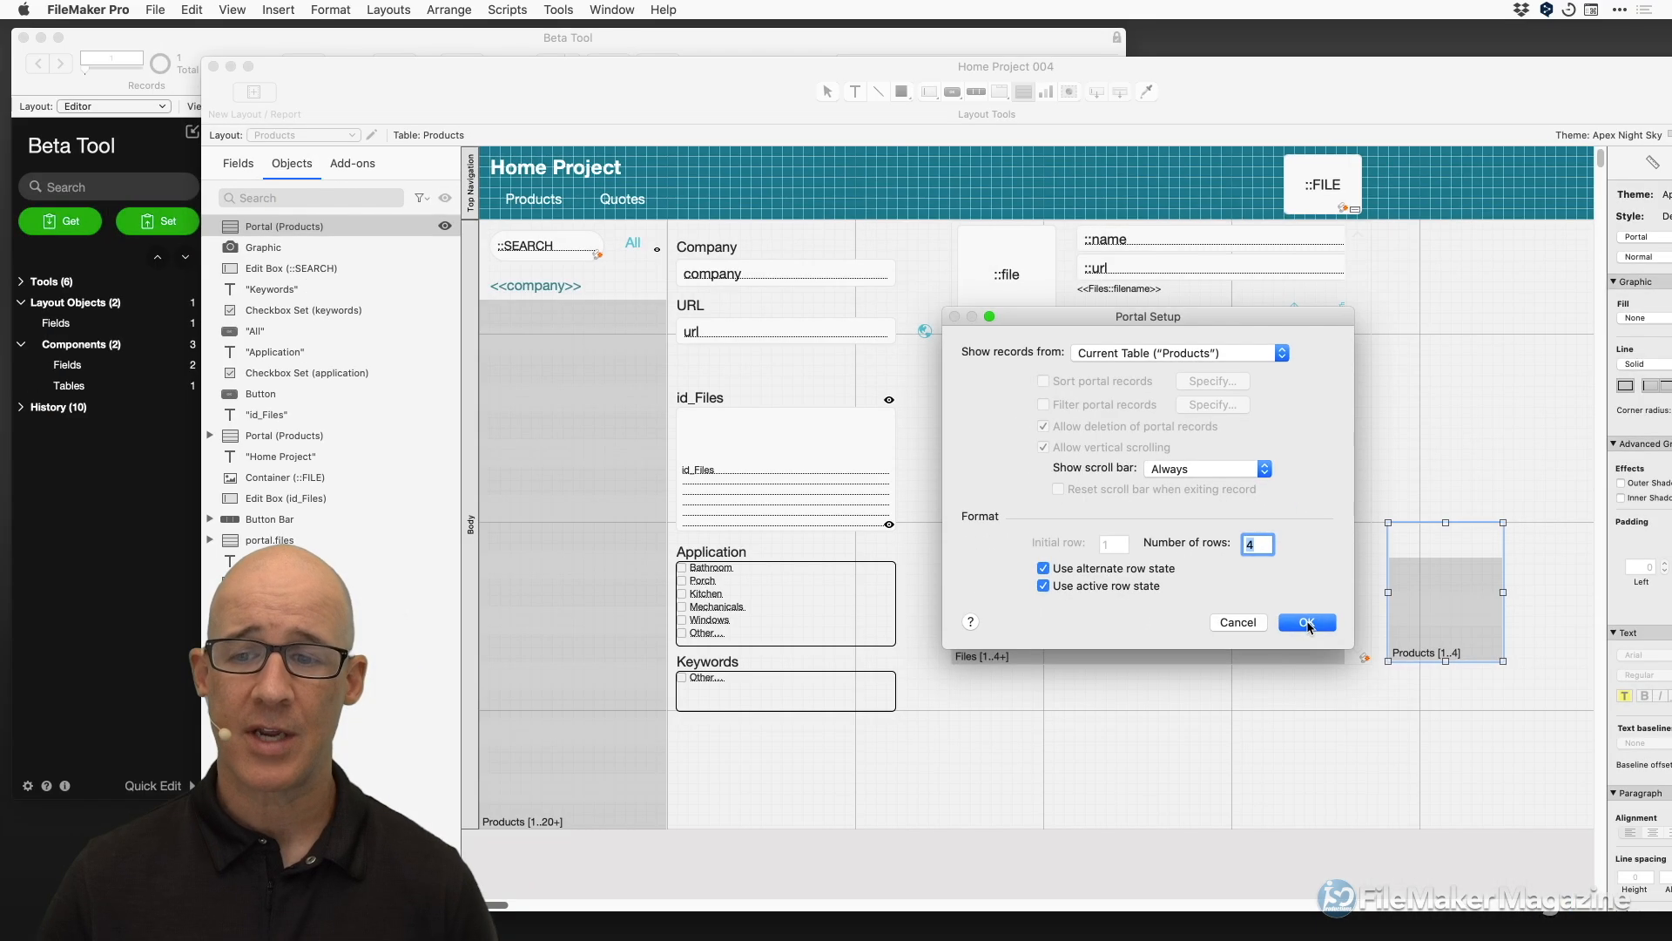
click(1397, 842)
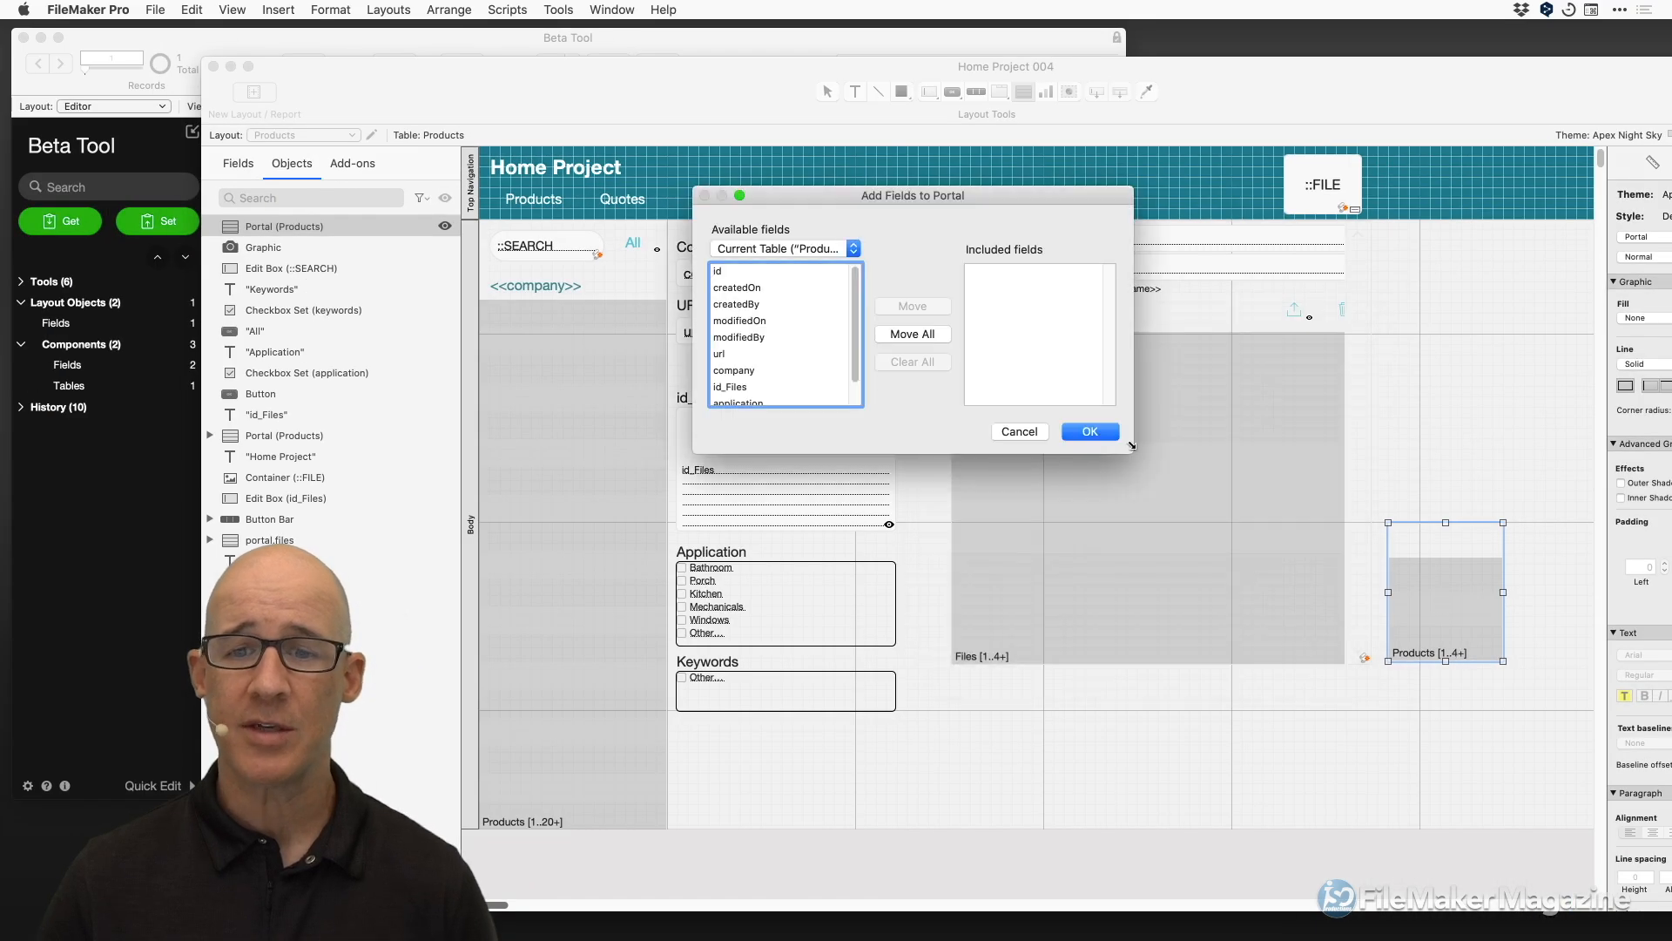
click(1019, 432)
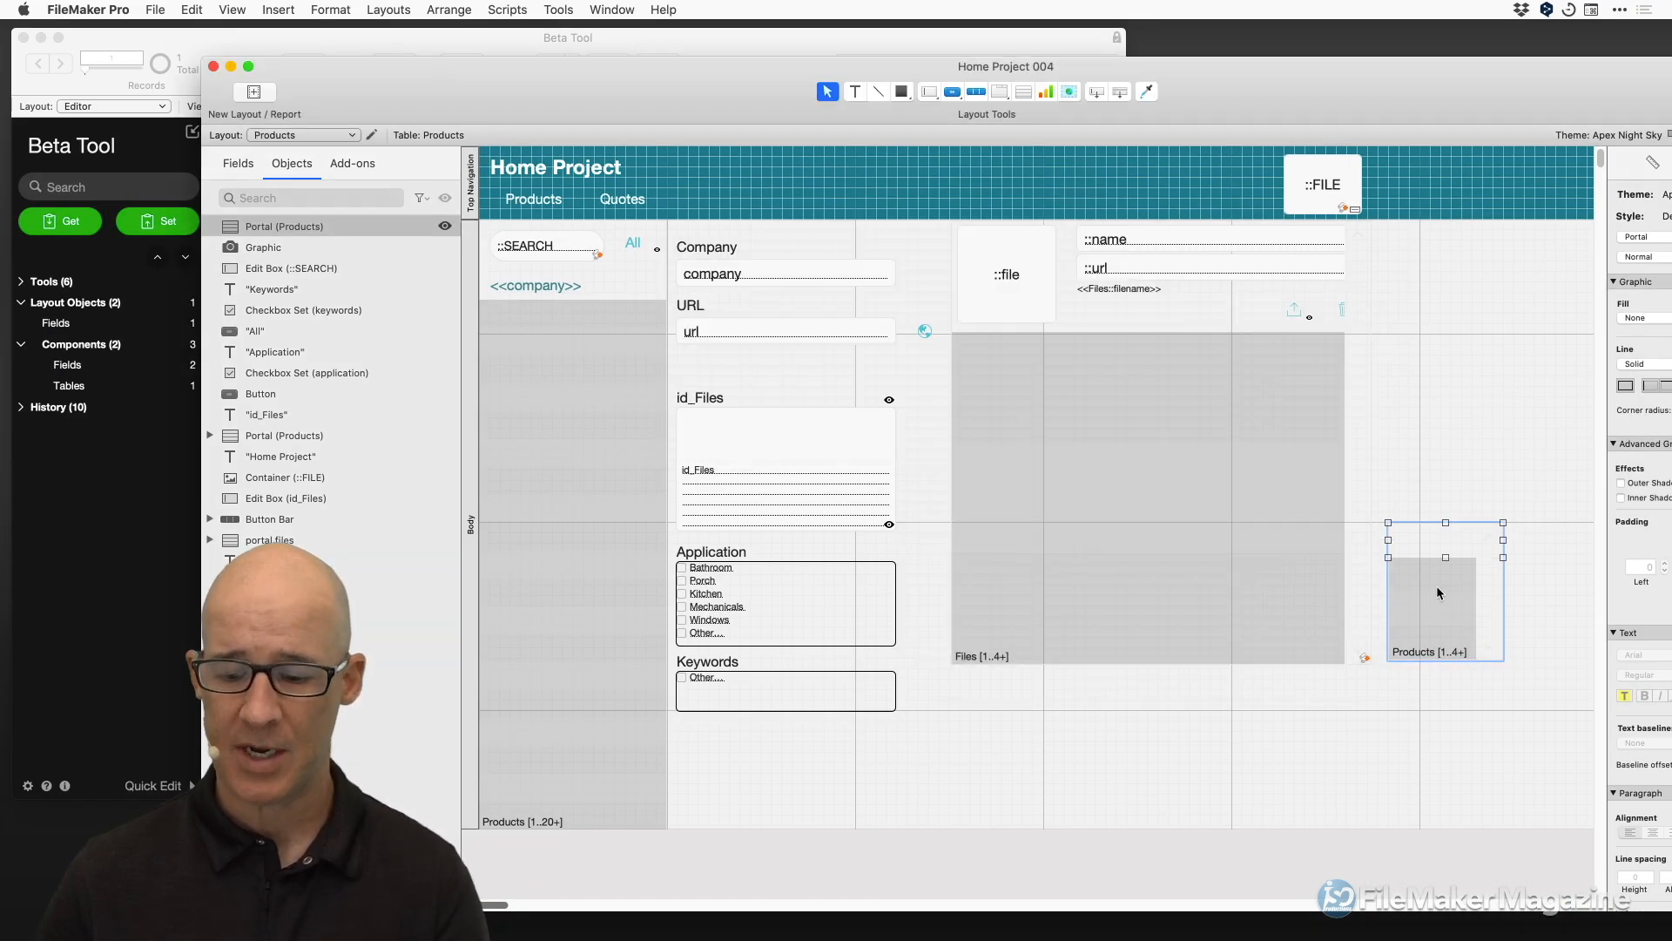
key(Delete)
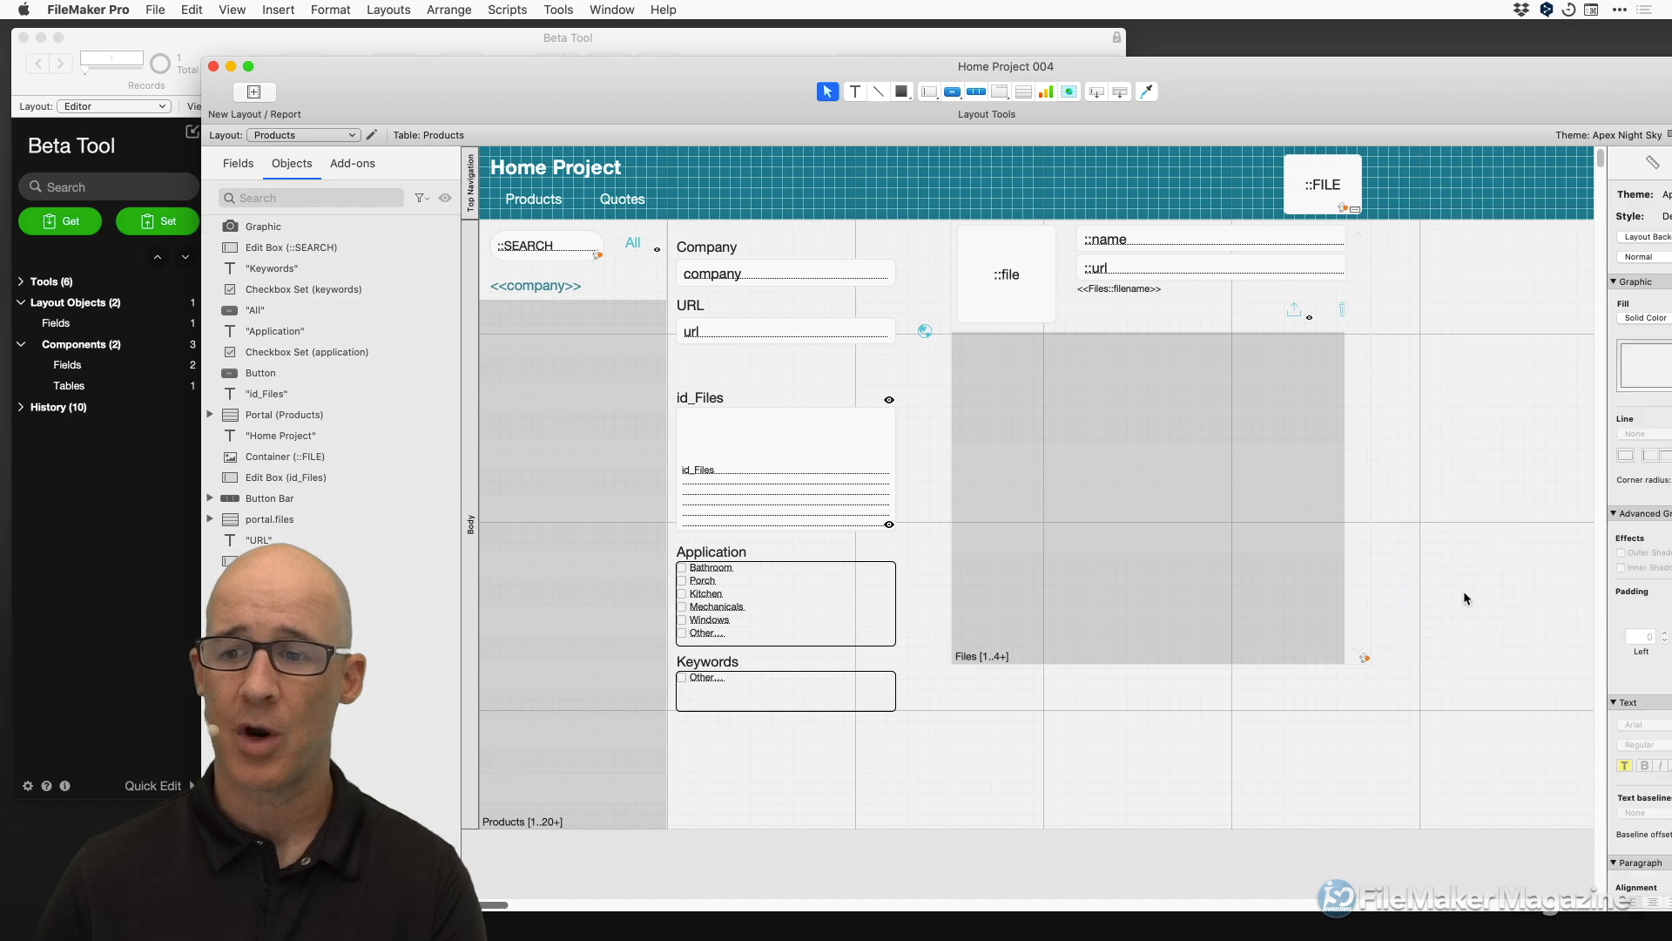
Inspect the setup of the product list portal, including the related and unrelated tables it could show records from.
double_click(577, 384)
drag(1191, 317, 972, 291)
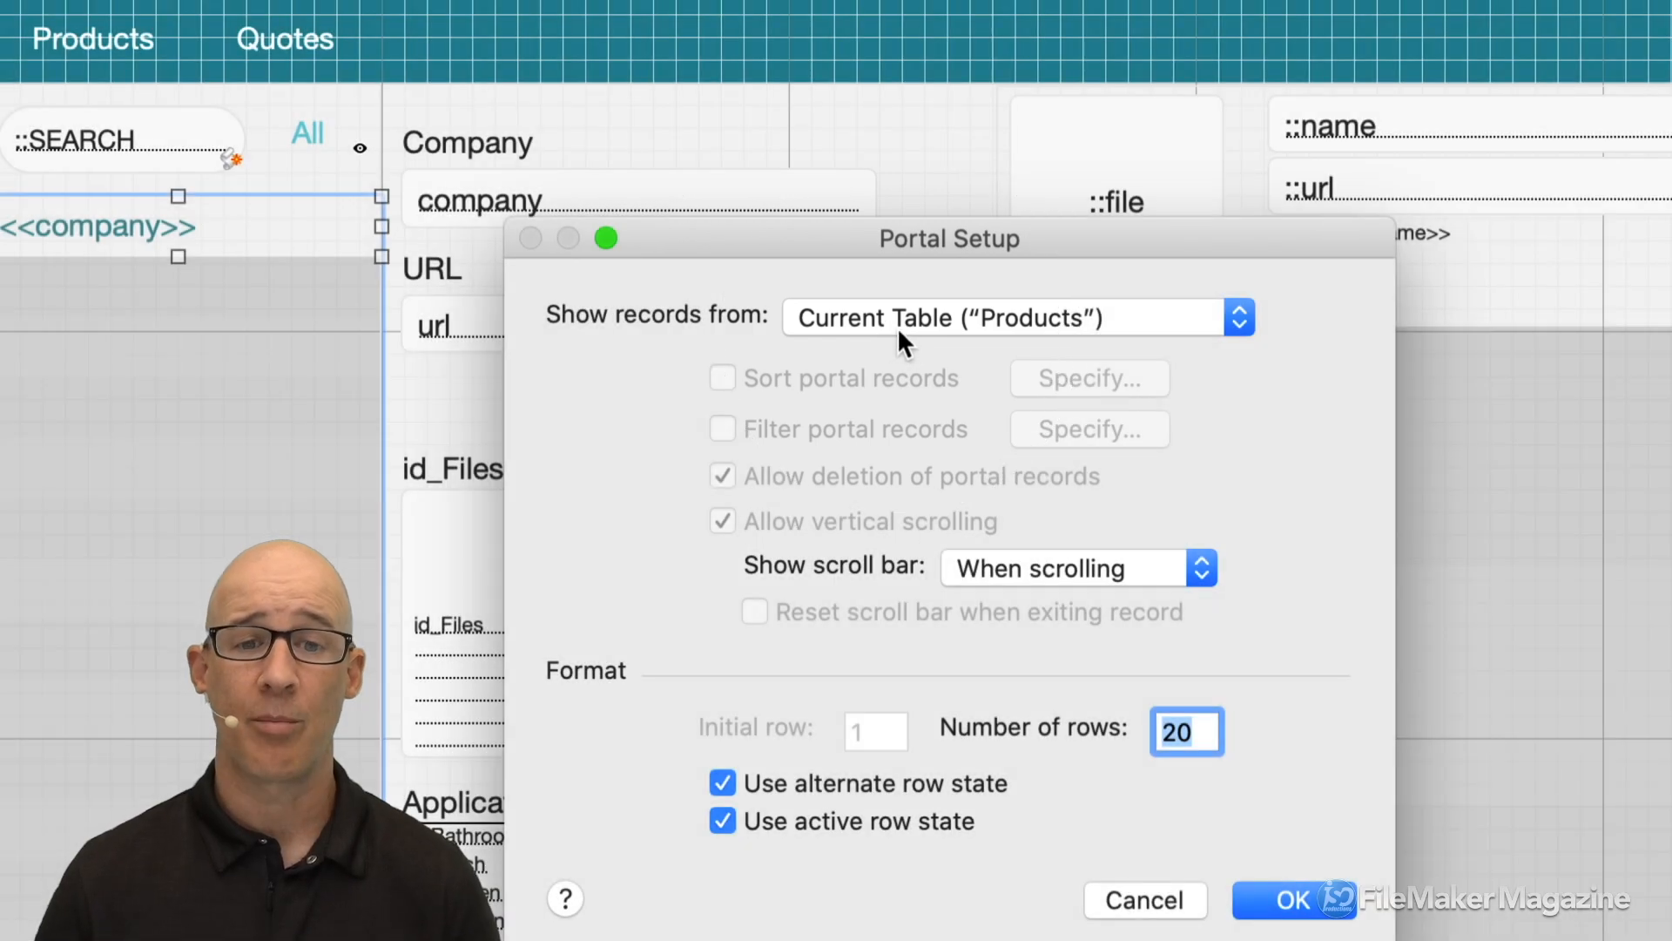
click(924, 322)
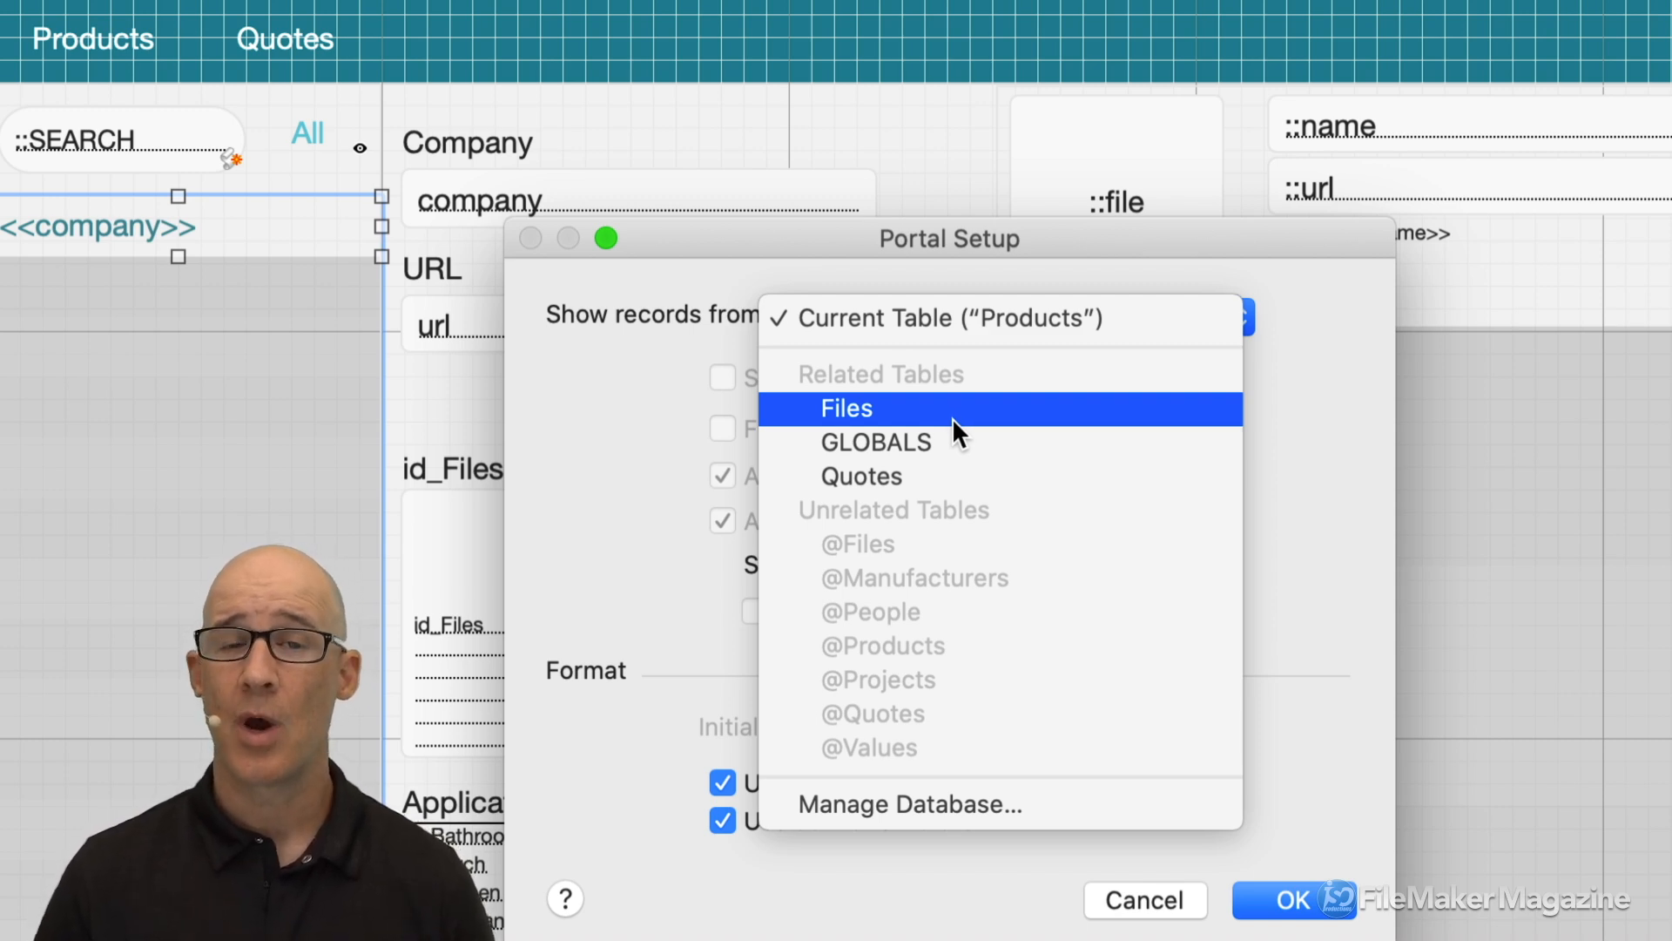
click(1291, 494)
click(1317, 890)
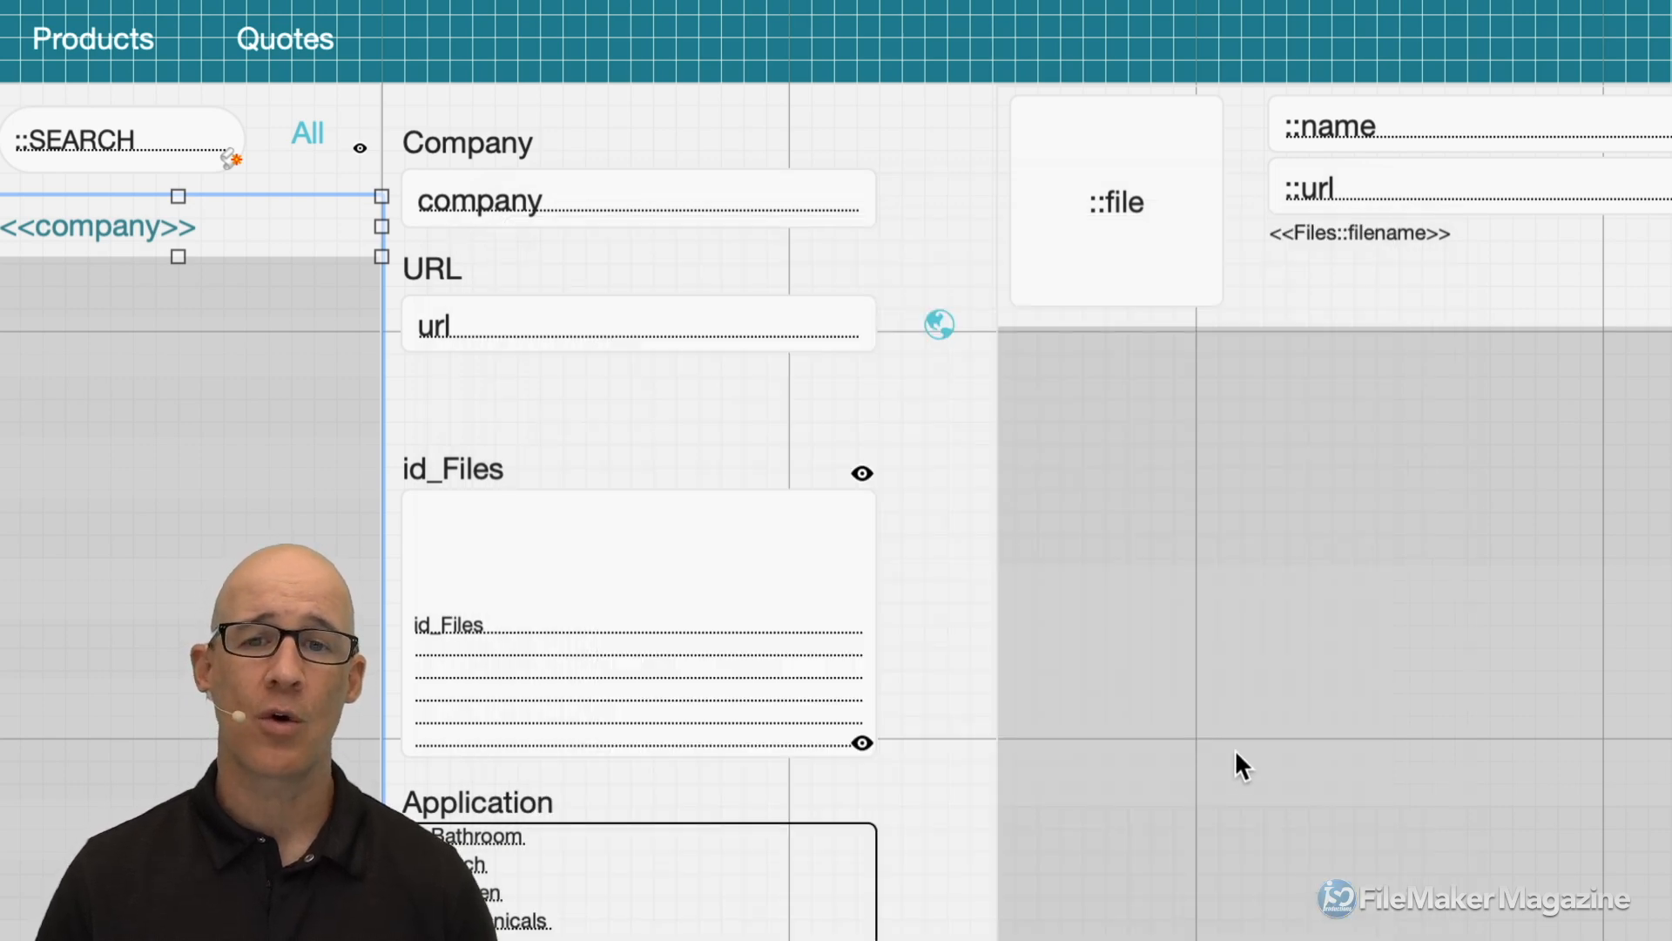
Return to Browse mode and show the Andersen record from the product list.
key(super+b)
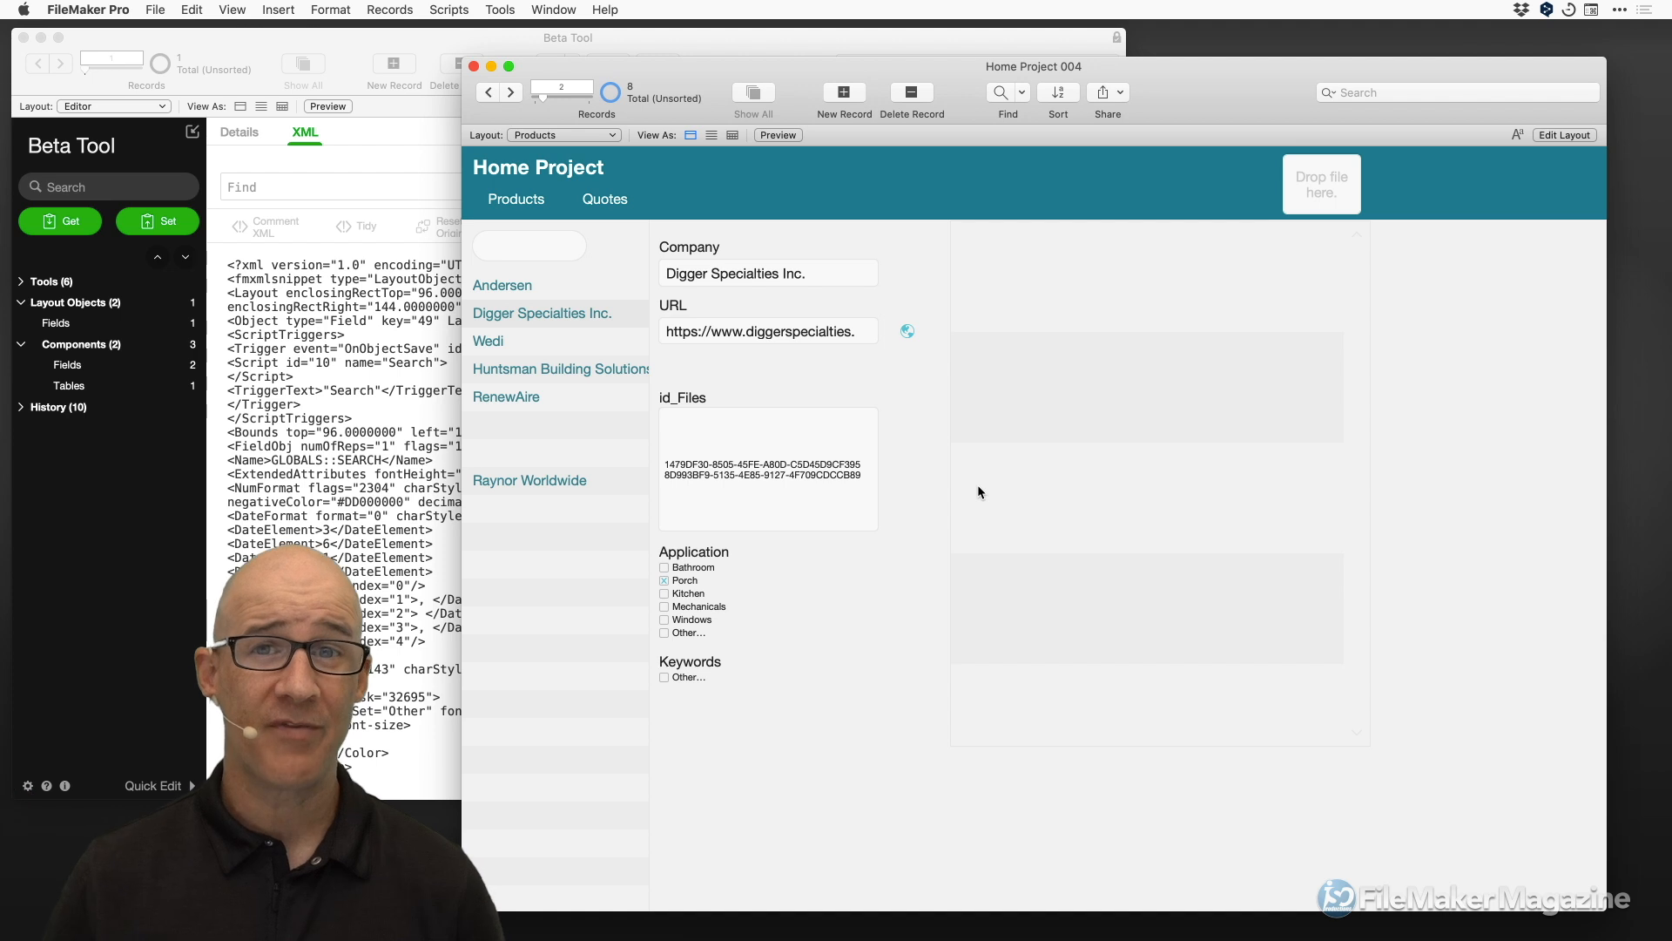
drag(1247, 91, 1148, 71)
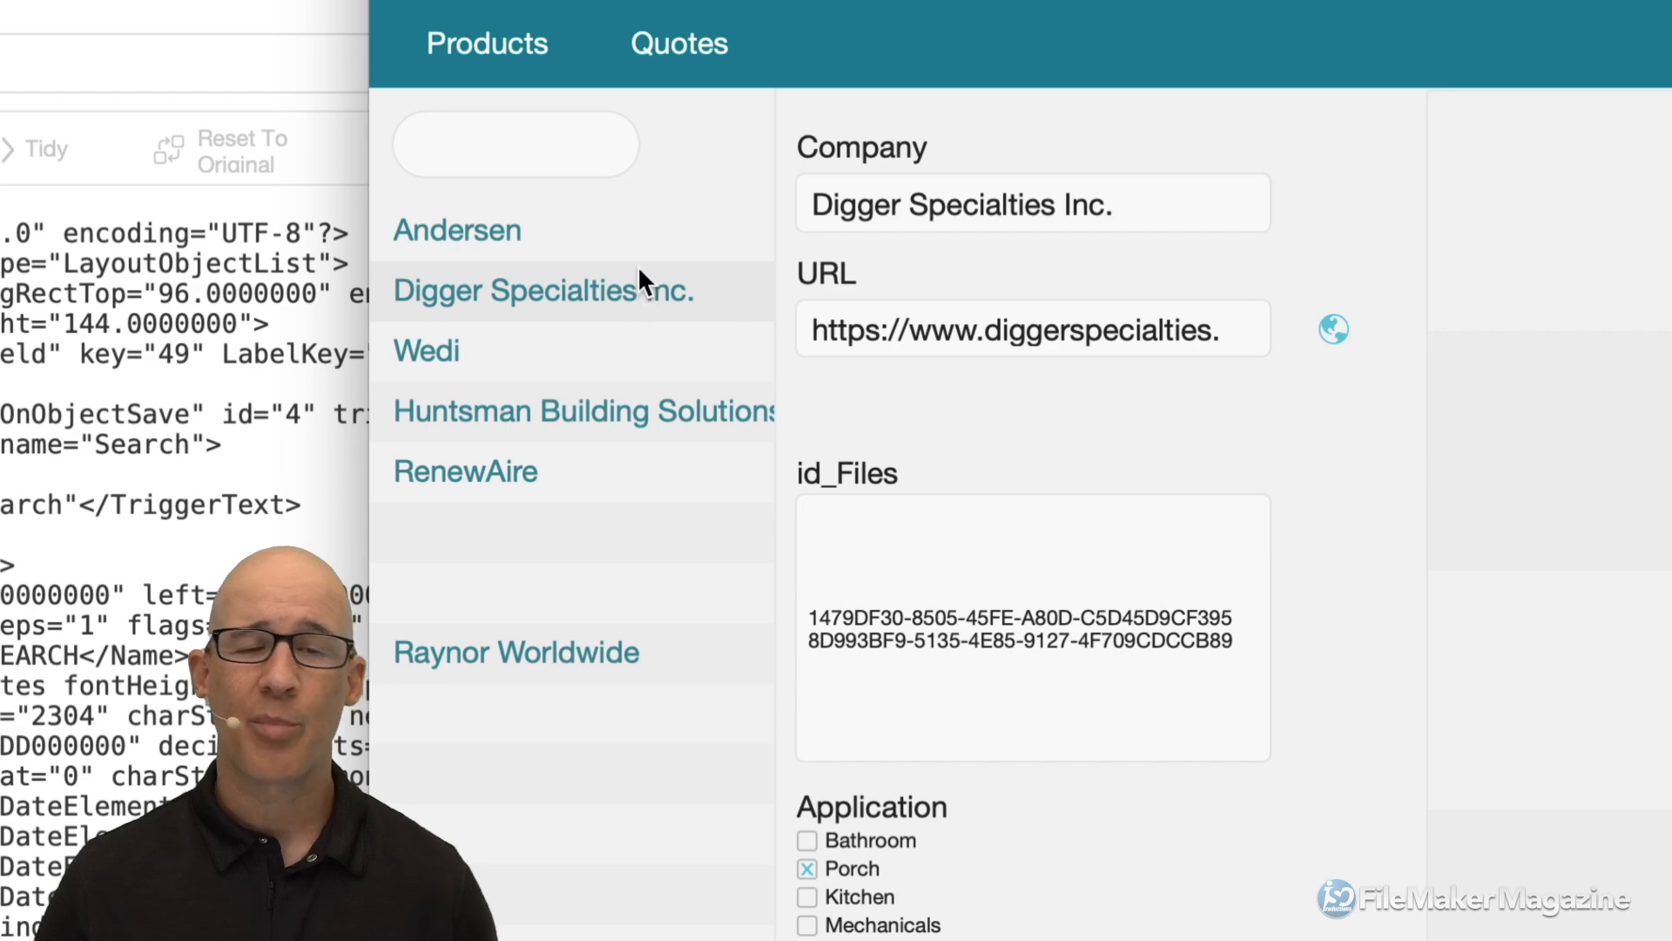
click(564, 246)
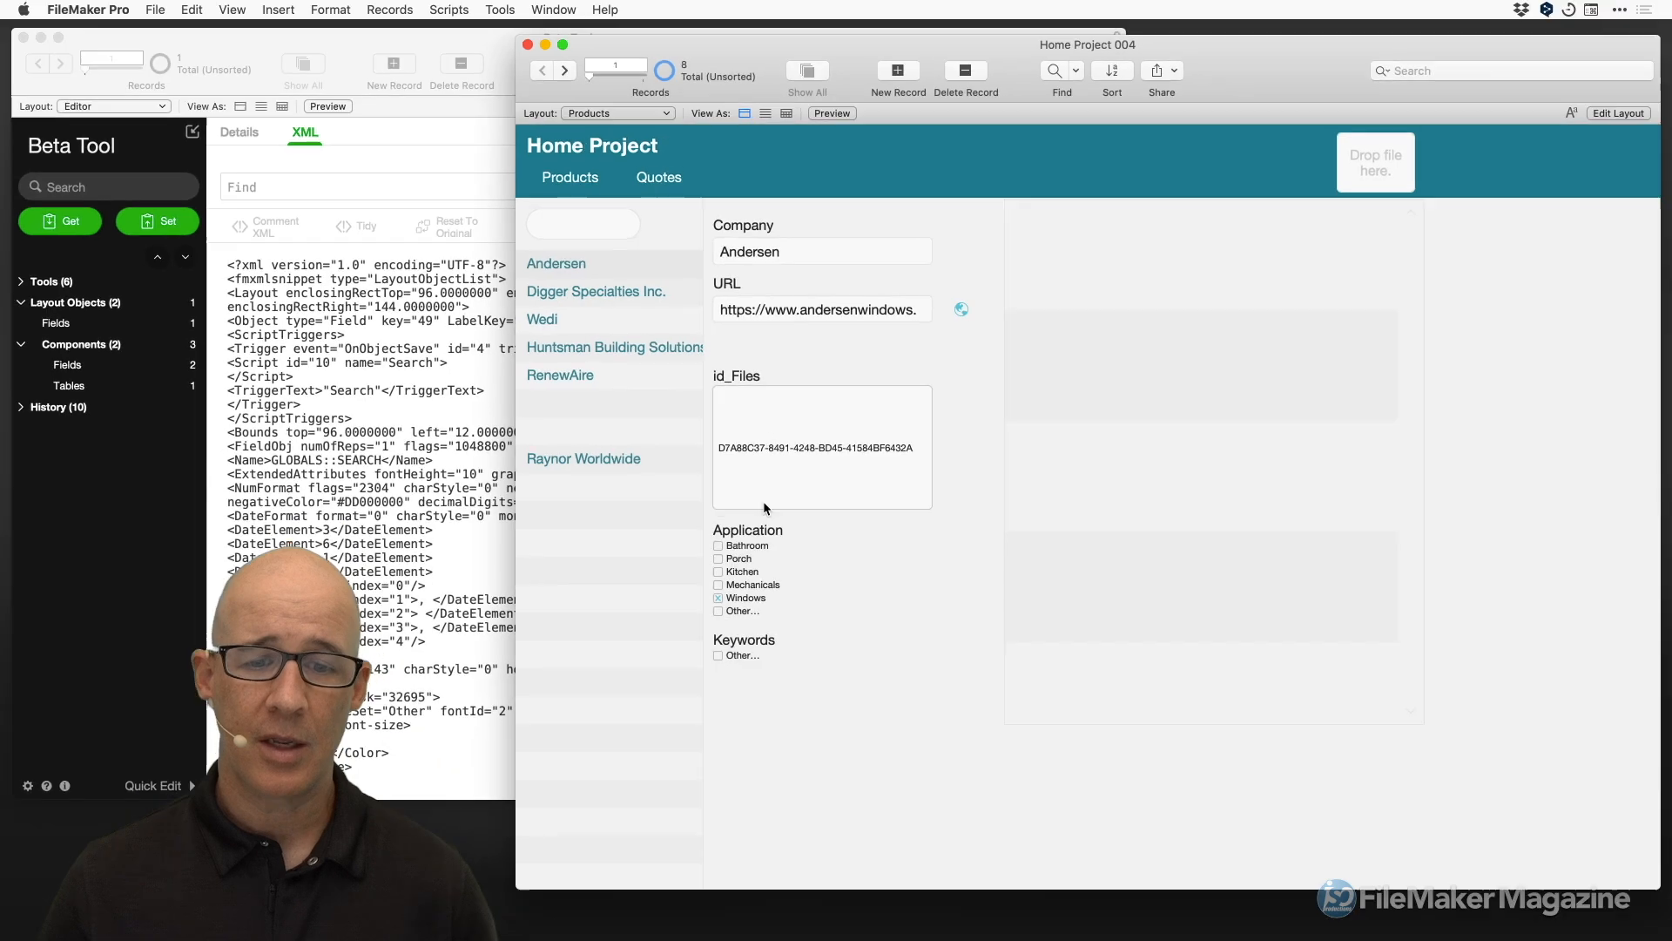
Review the modes available for the Products layout.
click(726, 608)
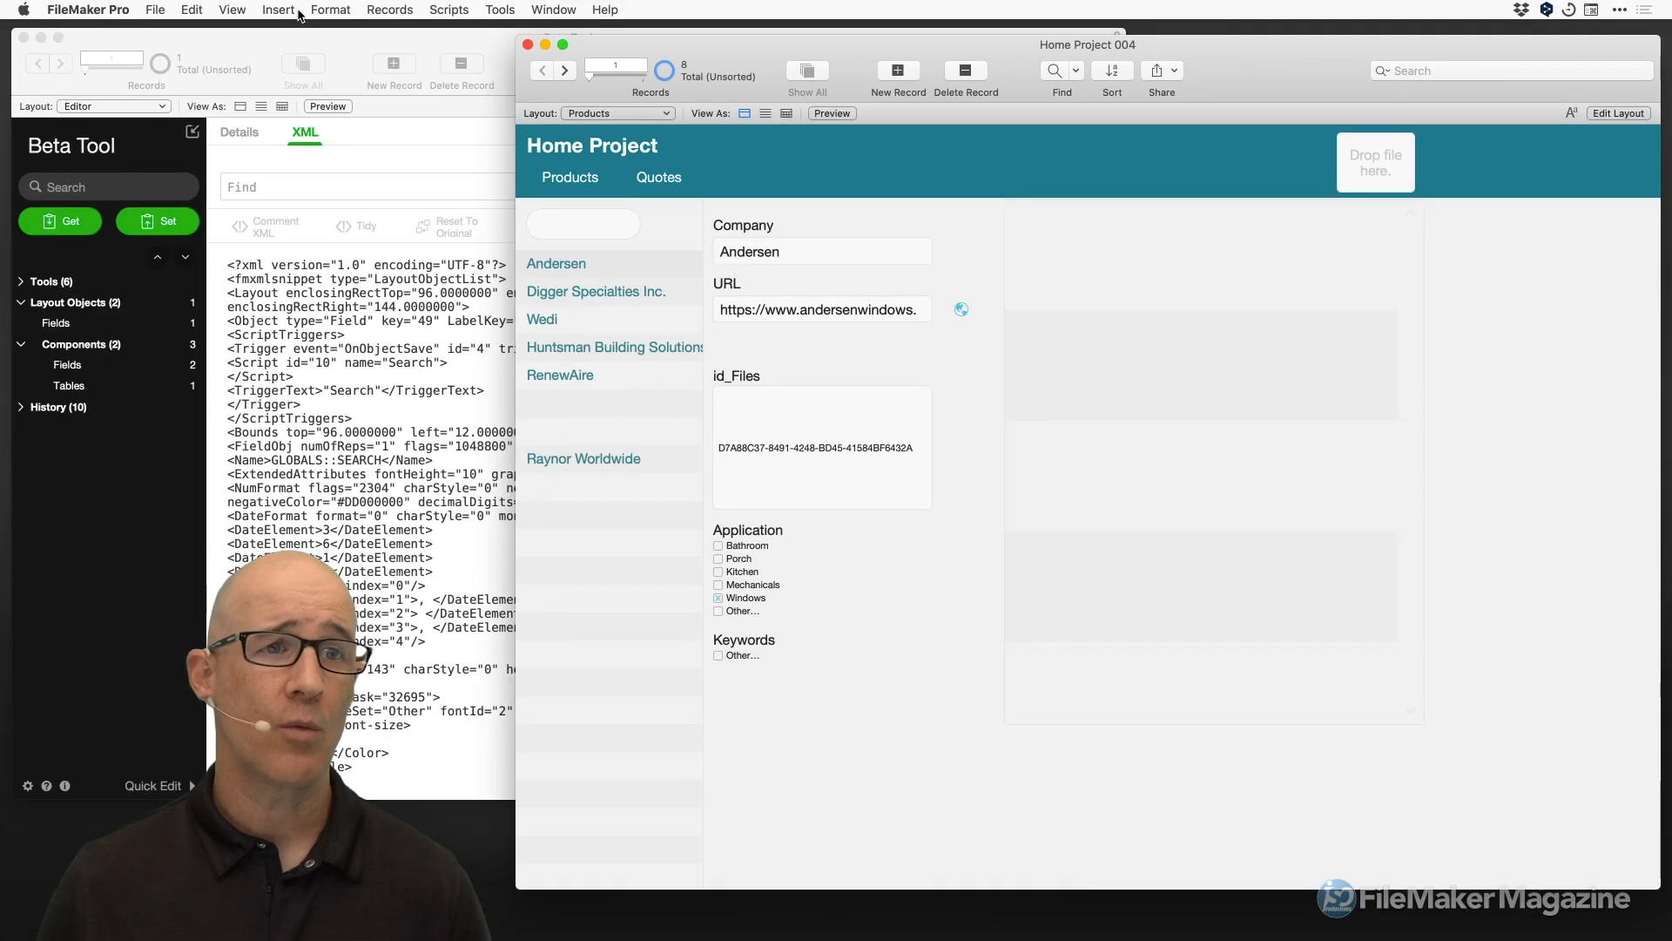
click(247, 12)
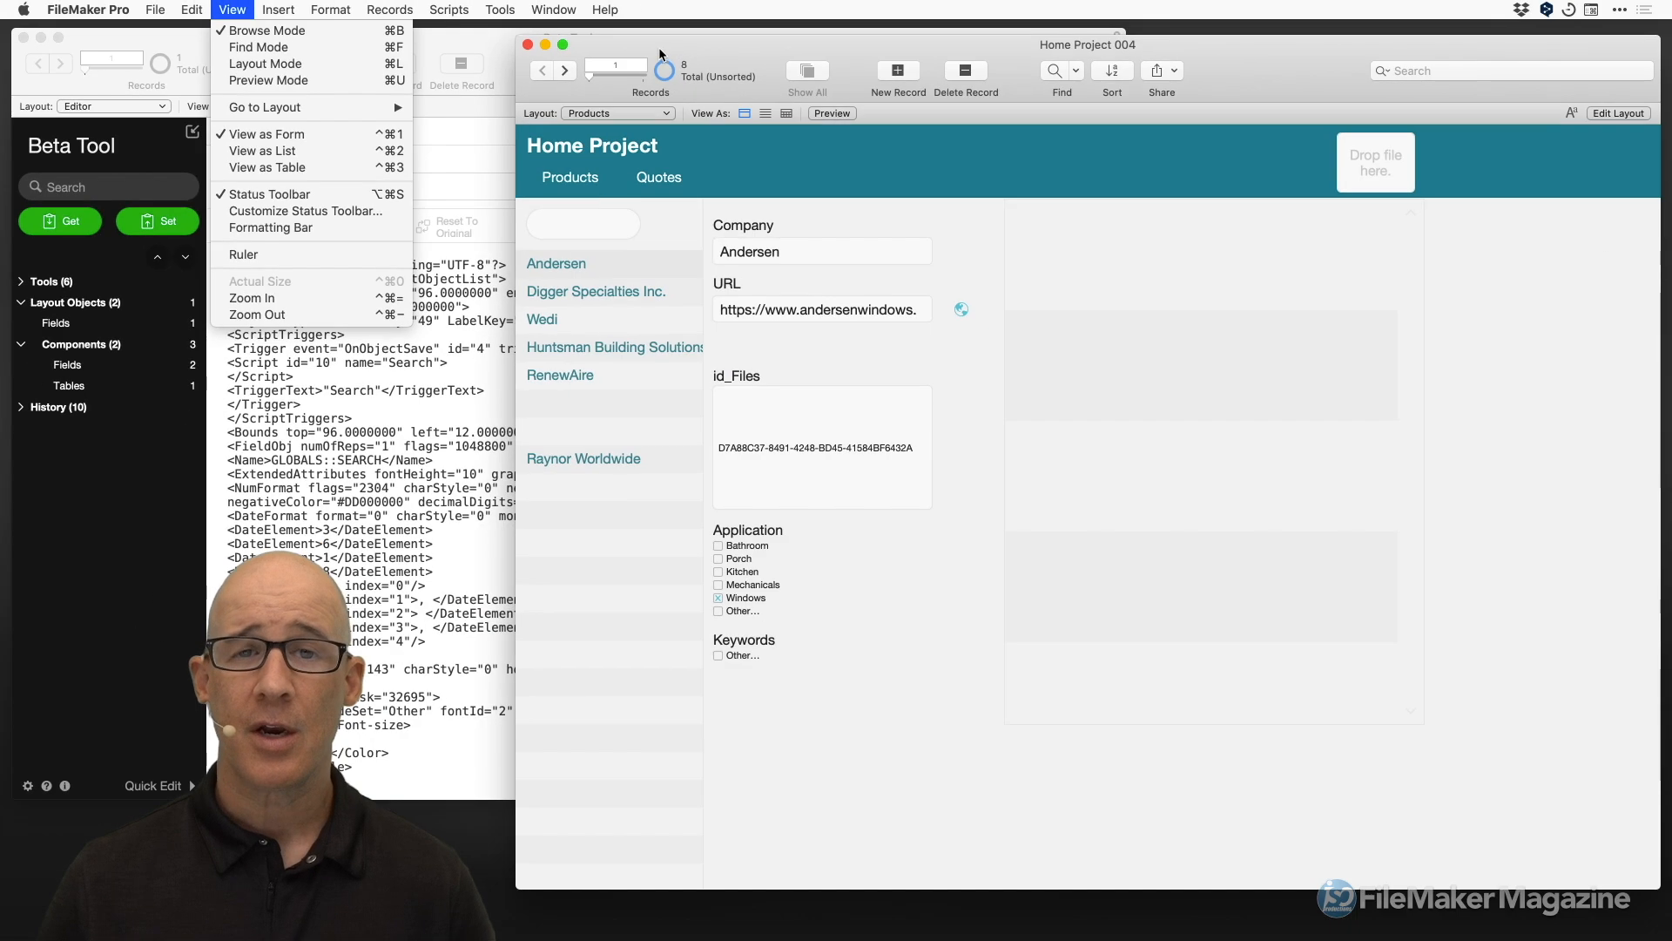
click(709, 49)
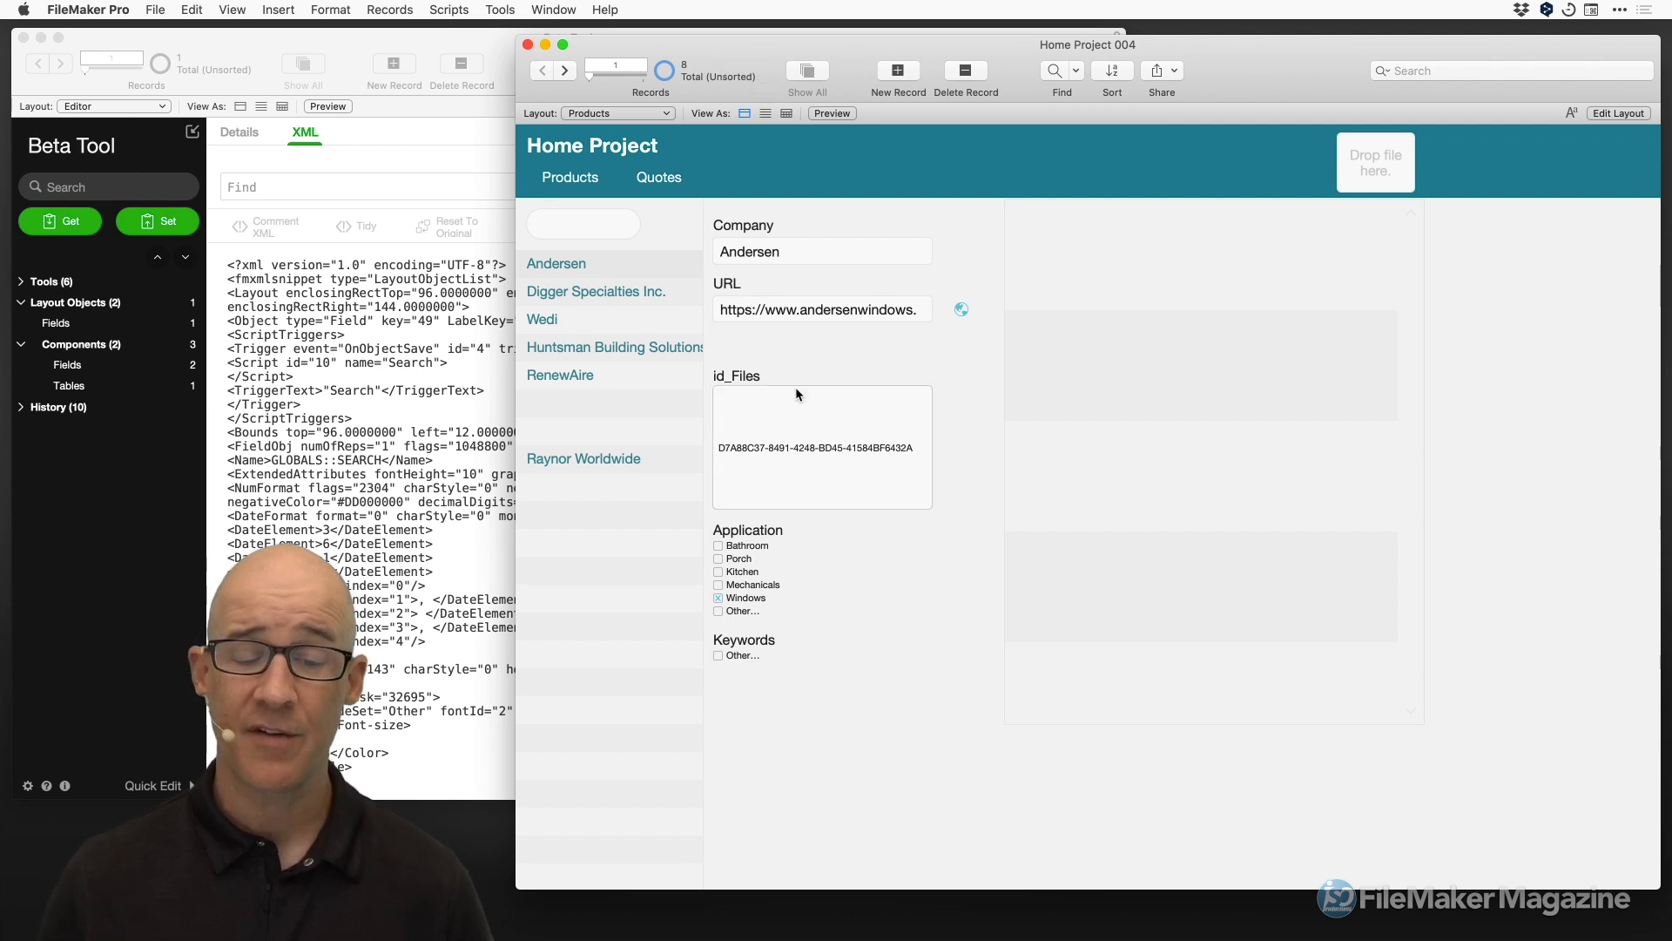
Find the product records whose Application is Porch.
key(super+f)
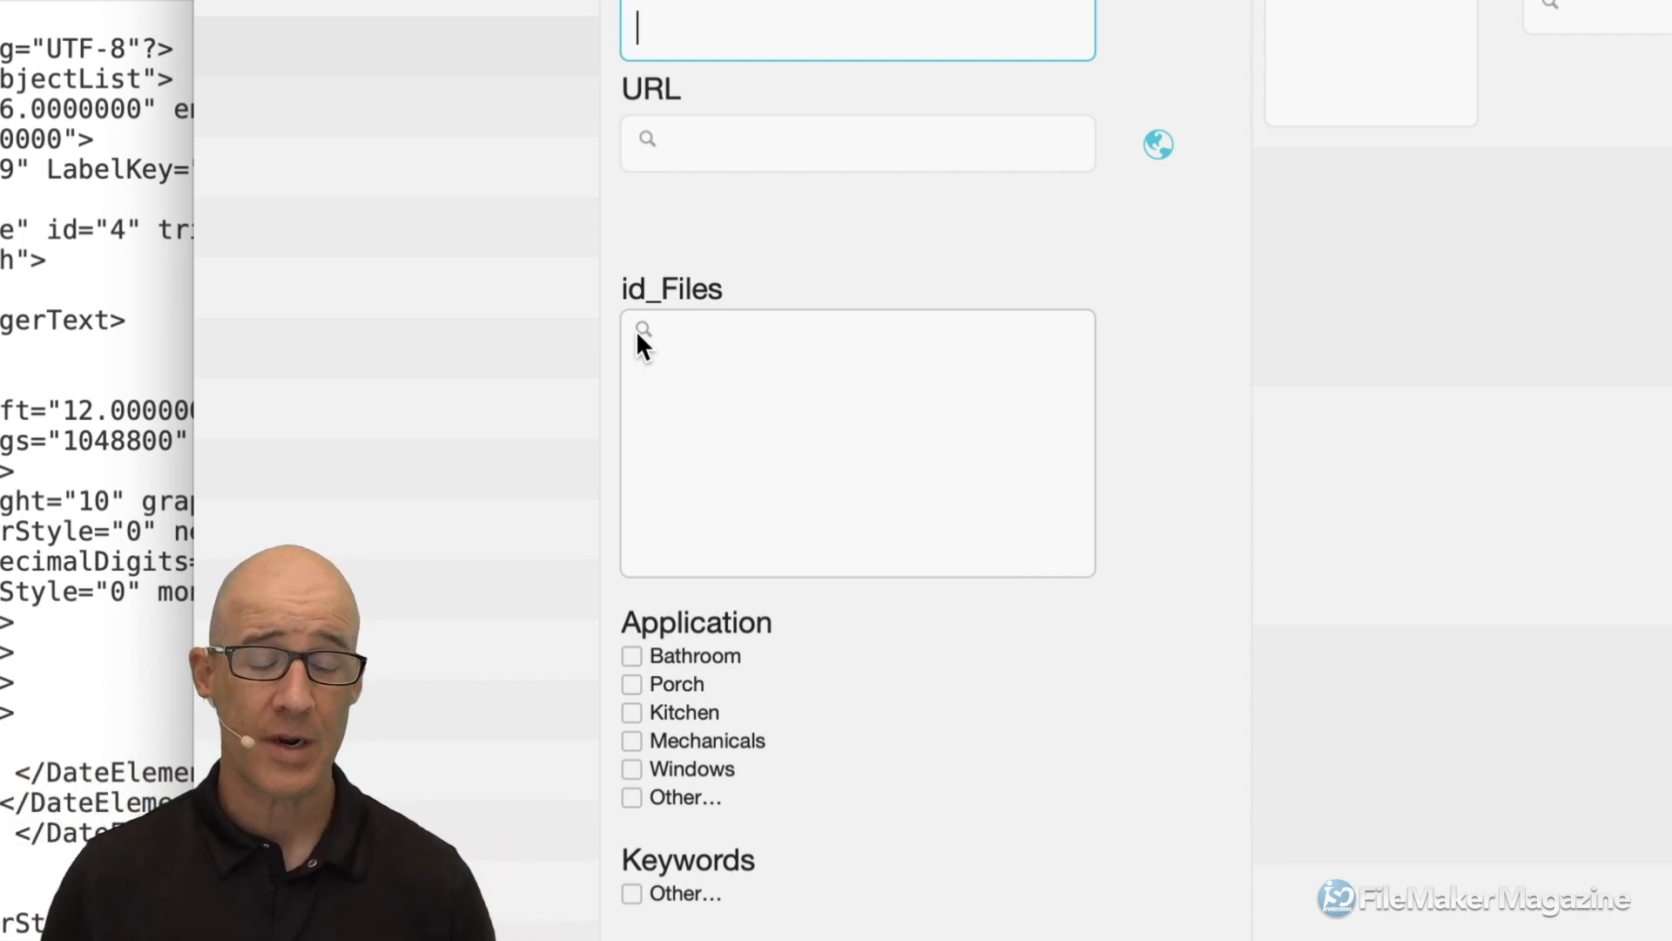
click(633, 685)
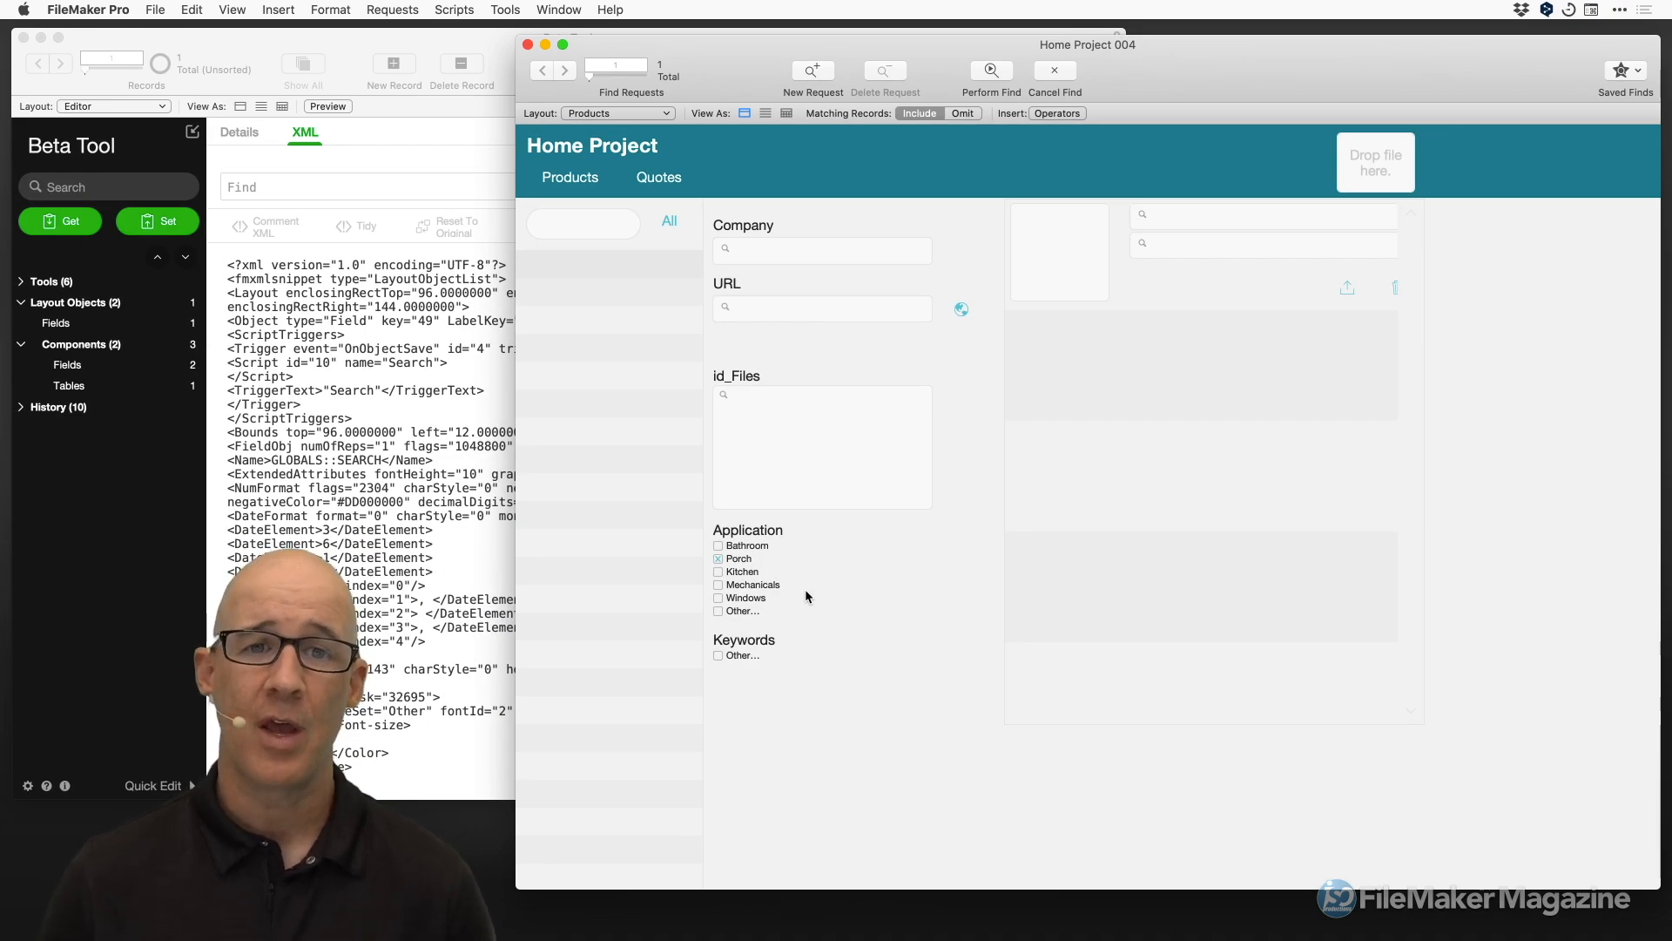
key(Return)
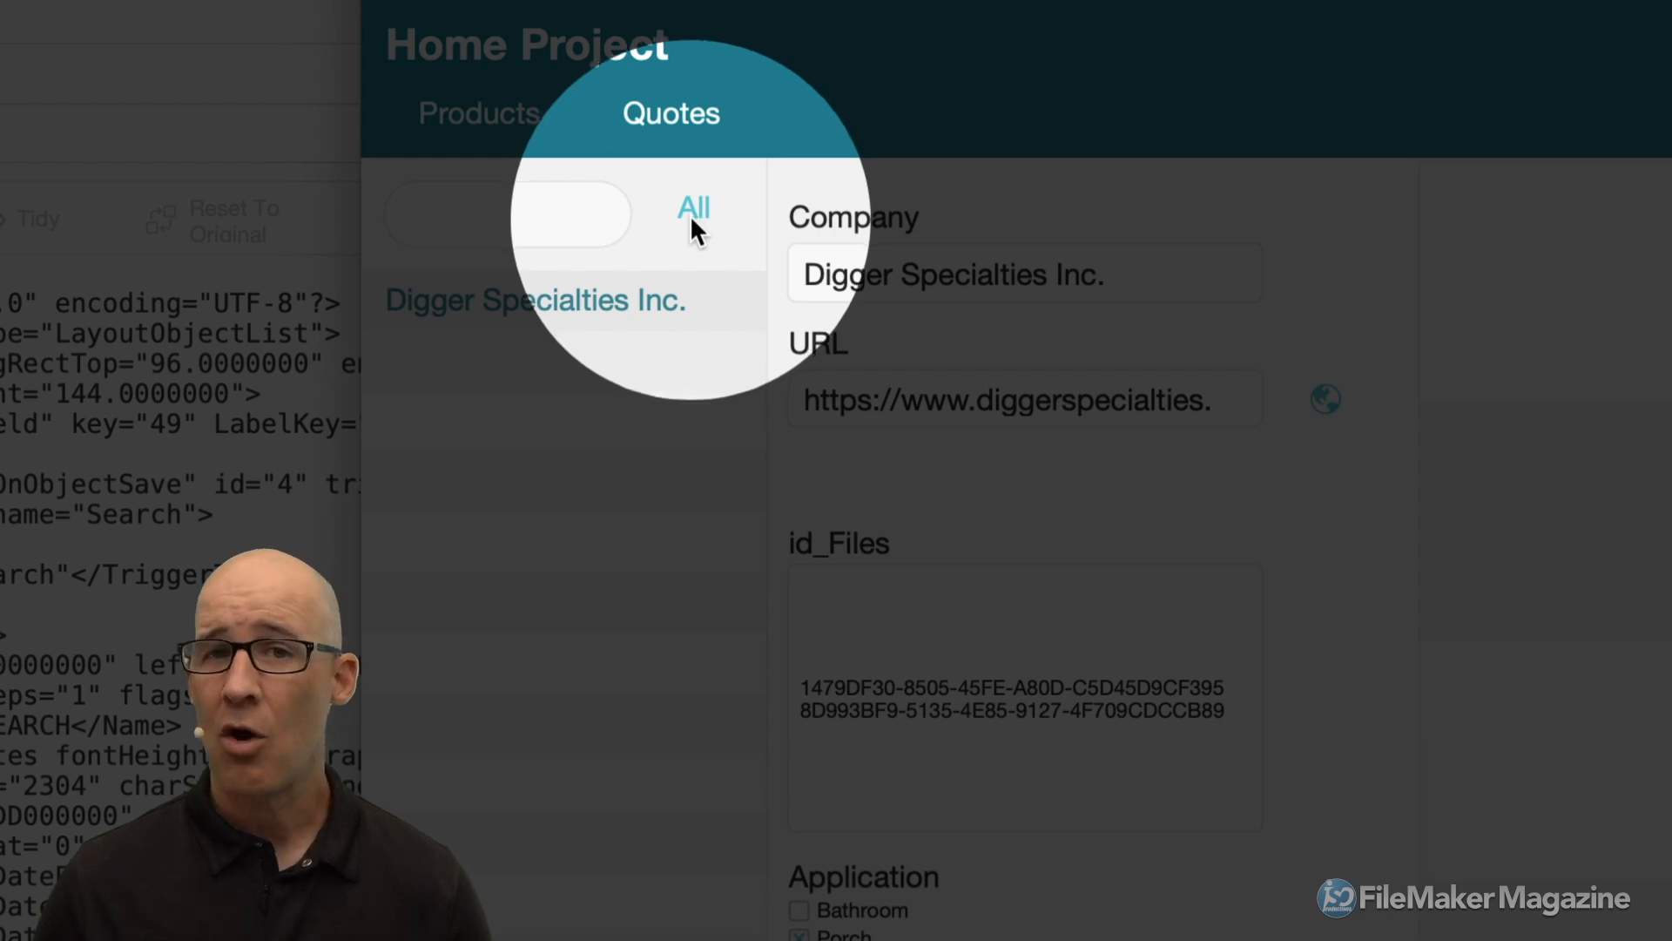
In Layout mode, inspect the action assigned to the All button beside the search field.
key(super+l)
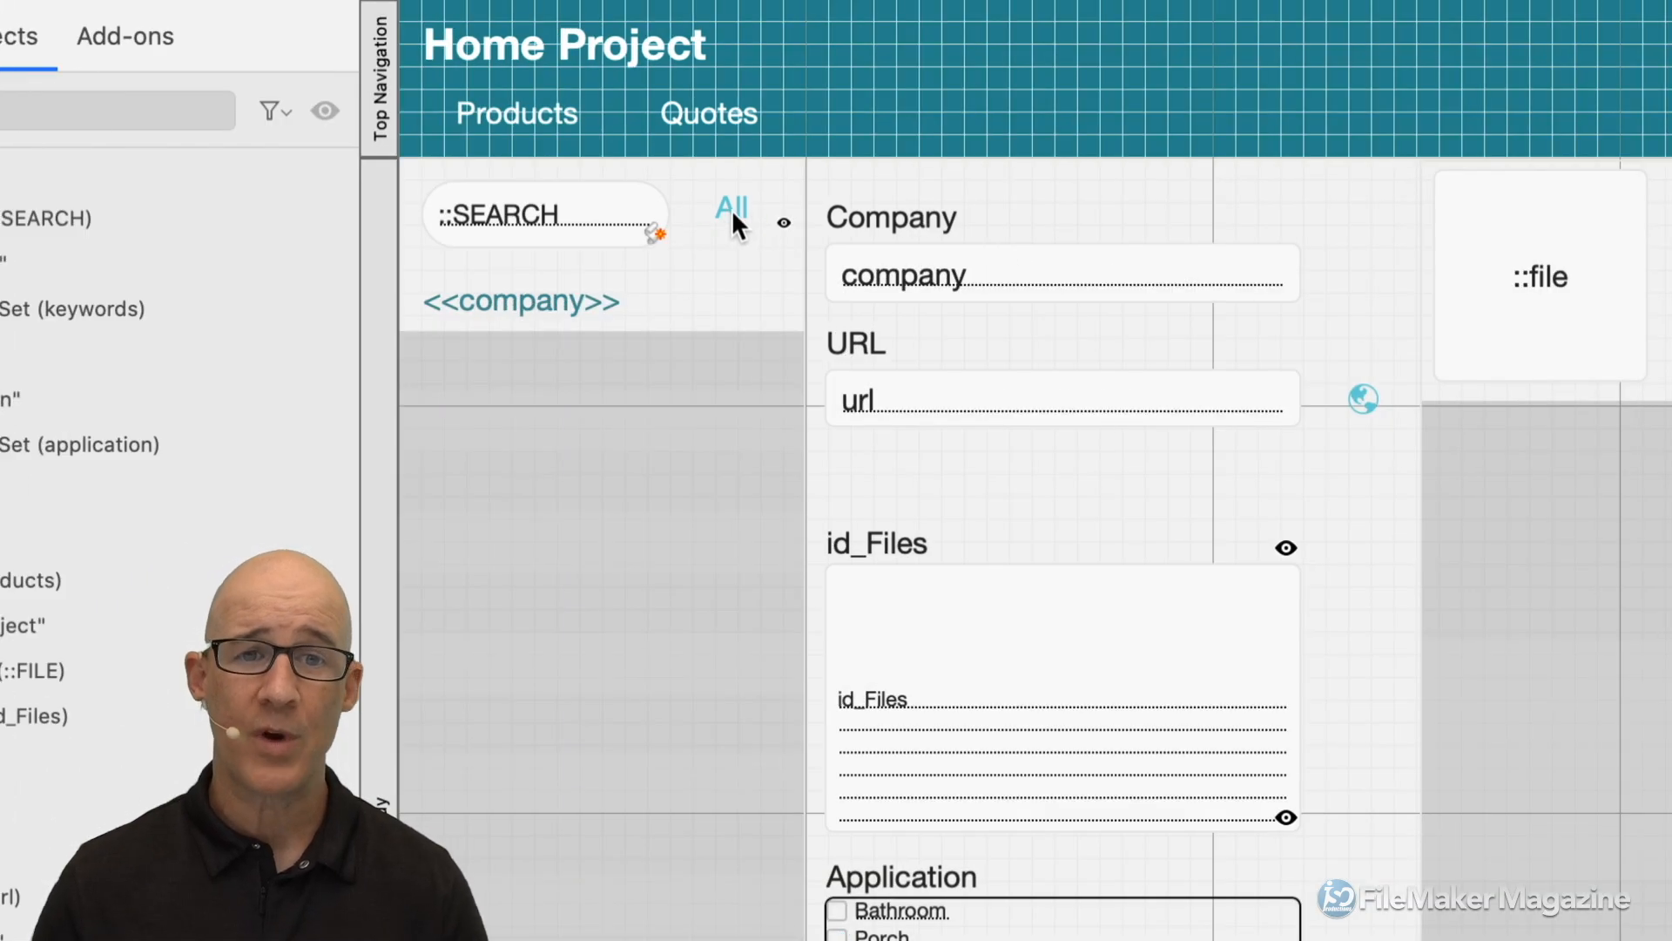
double_click(732, 209)
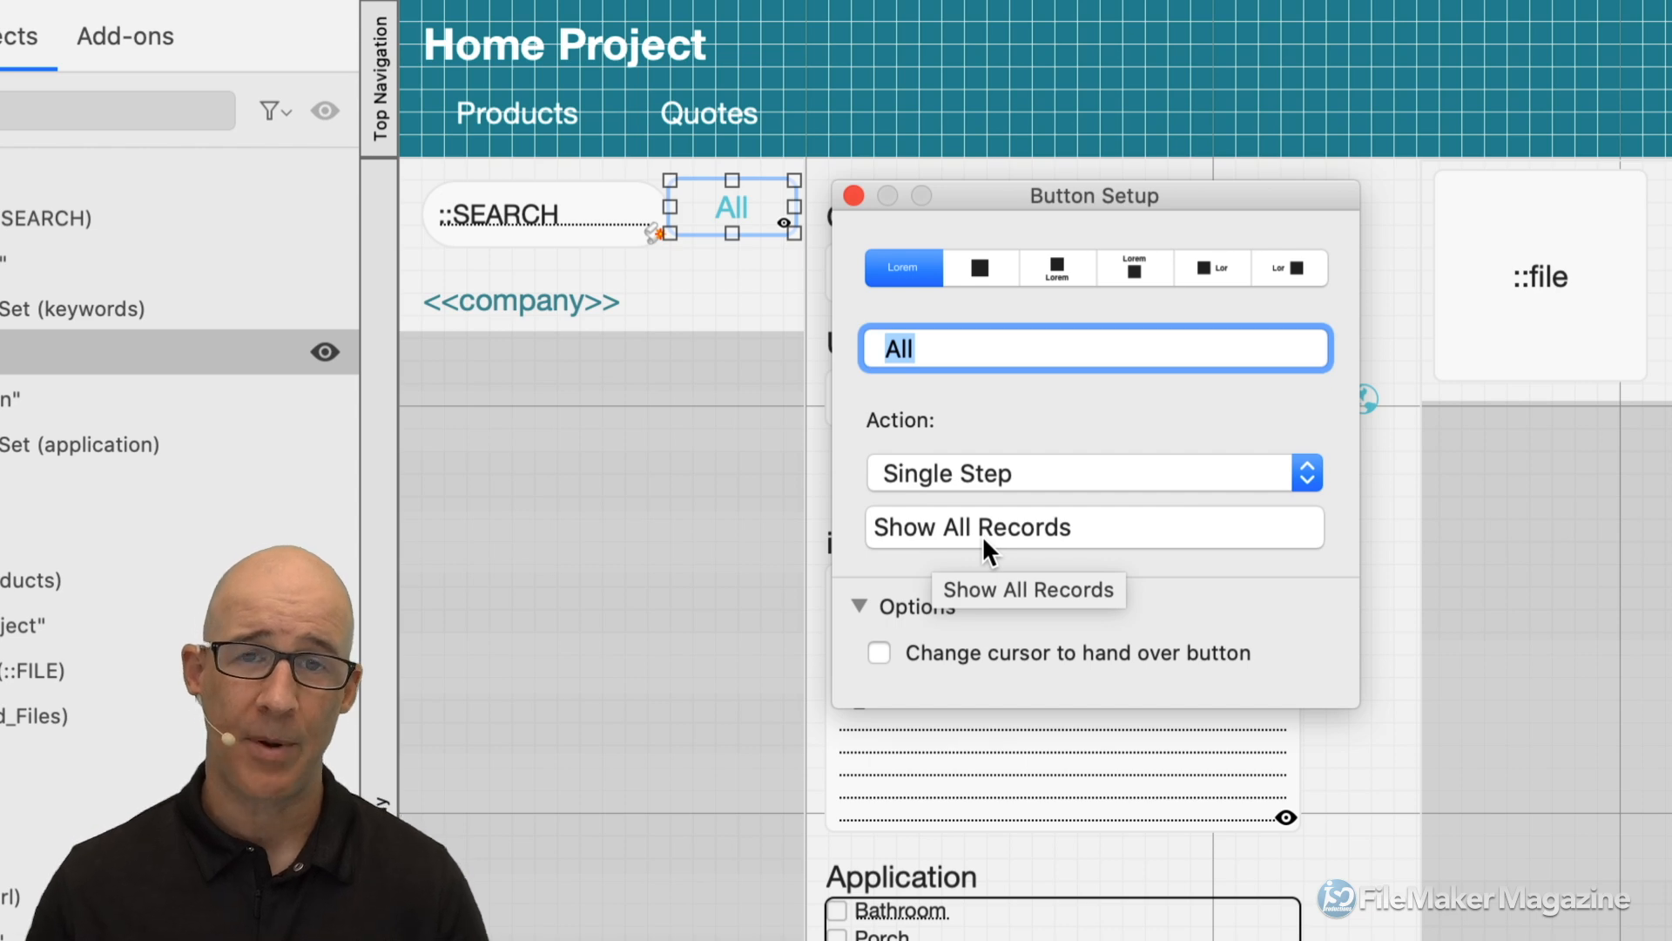
click(854, 195)
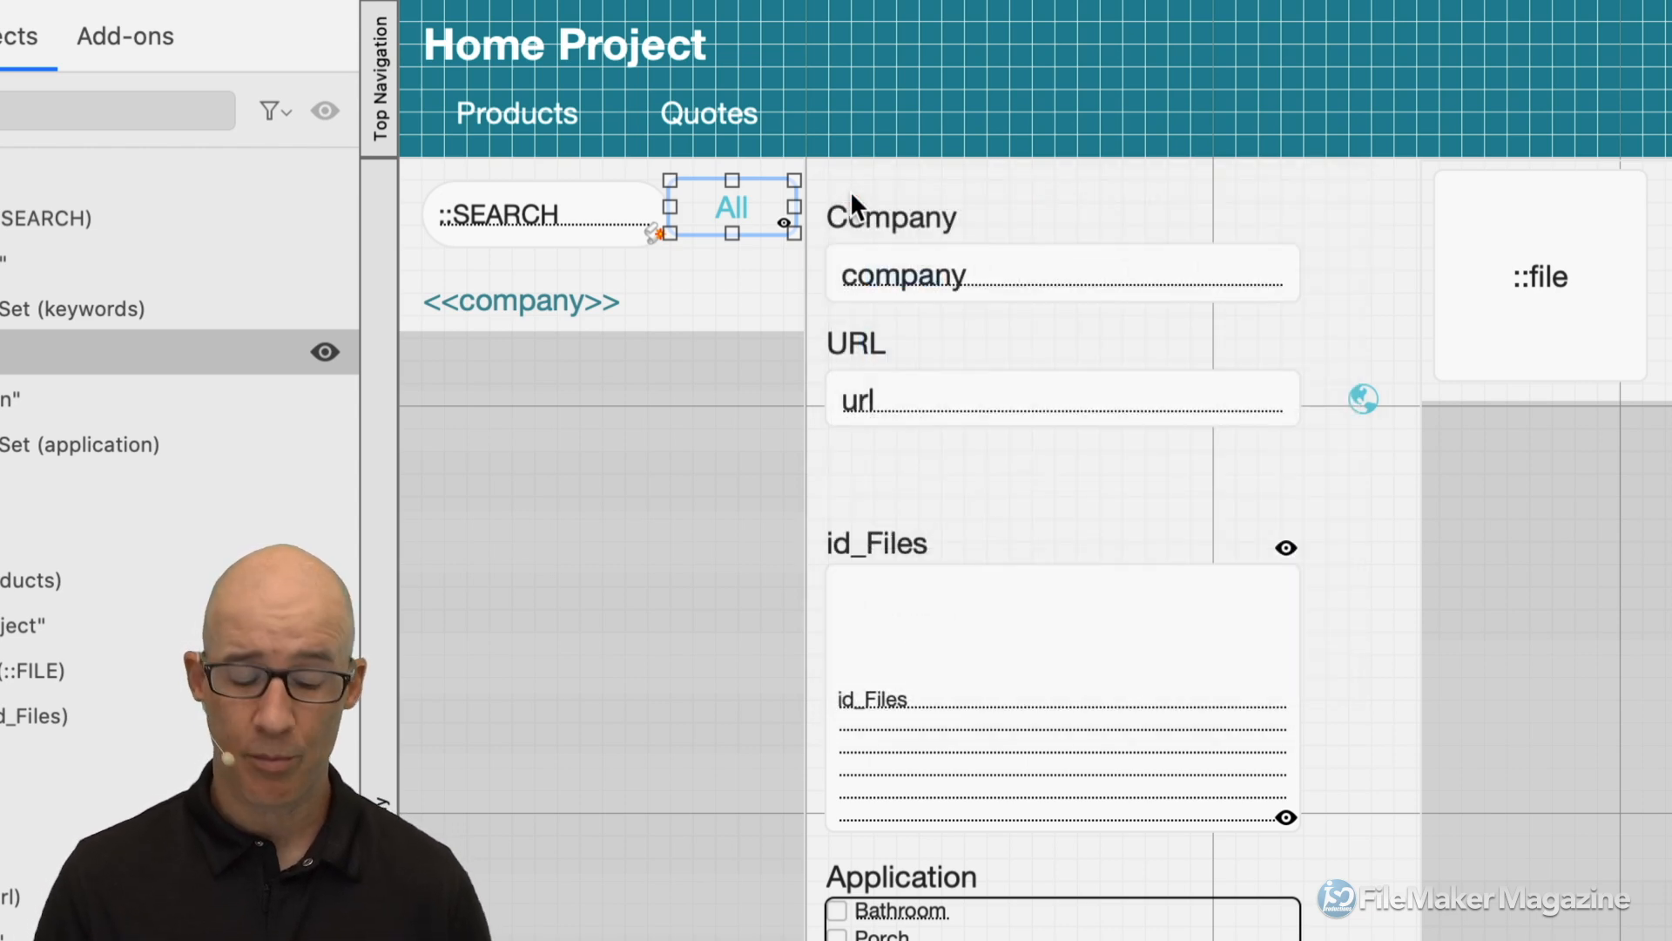
Return to Browse mode and show all product records with the layout's All button.
key(super+b)
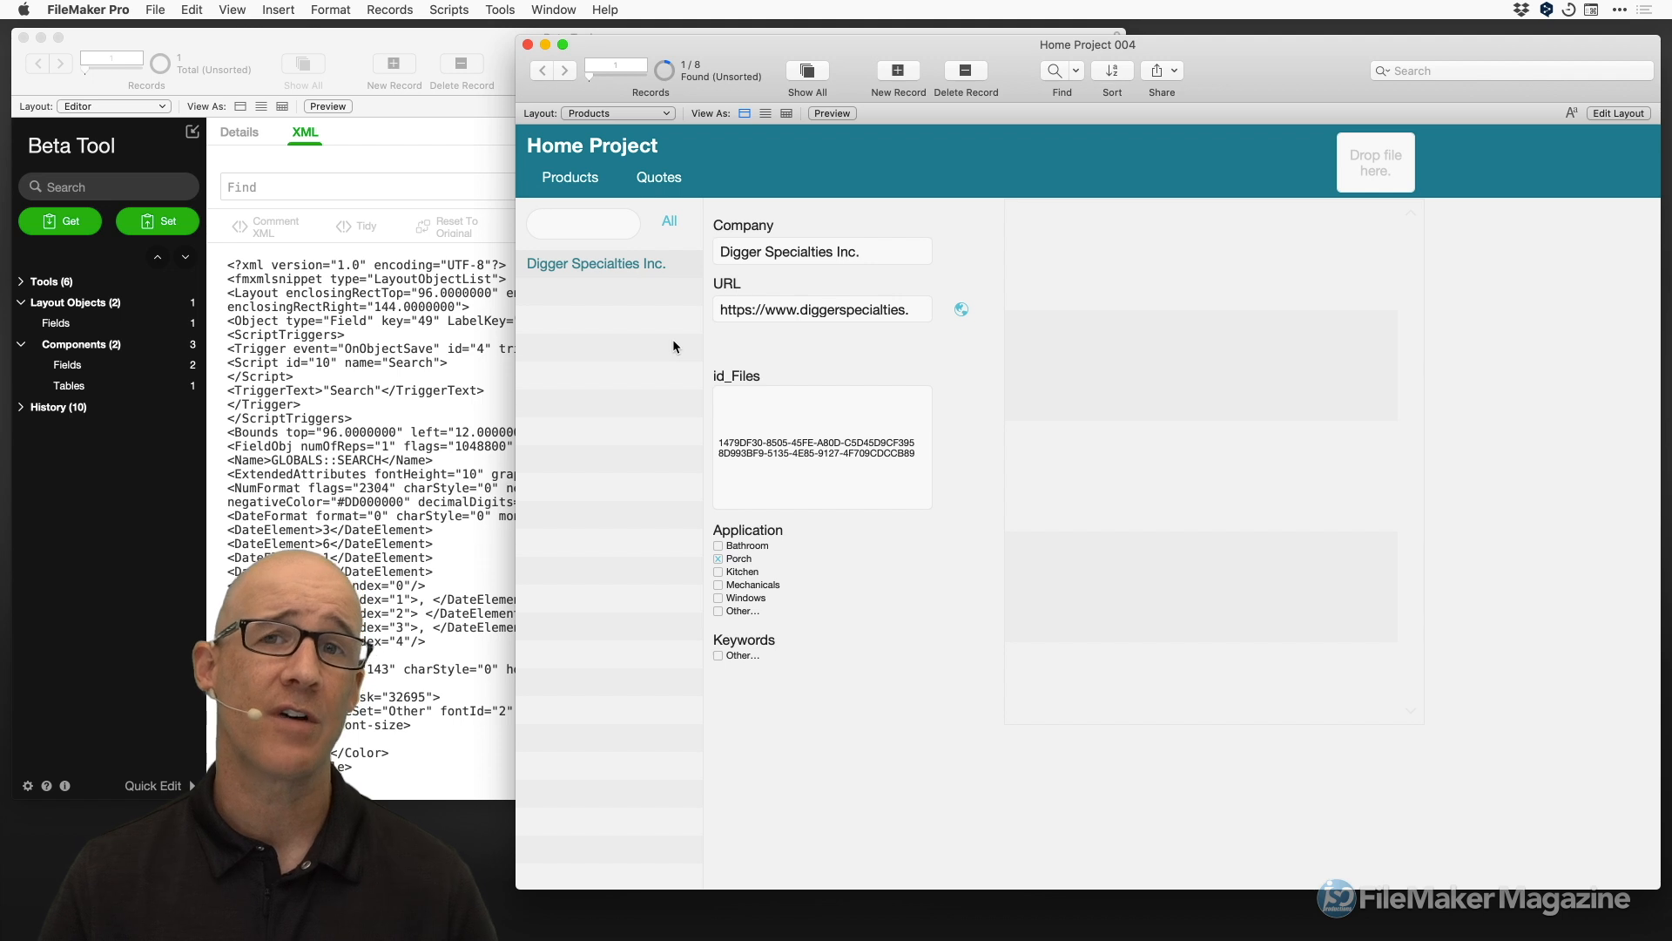
click(673, 223)
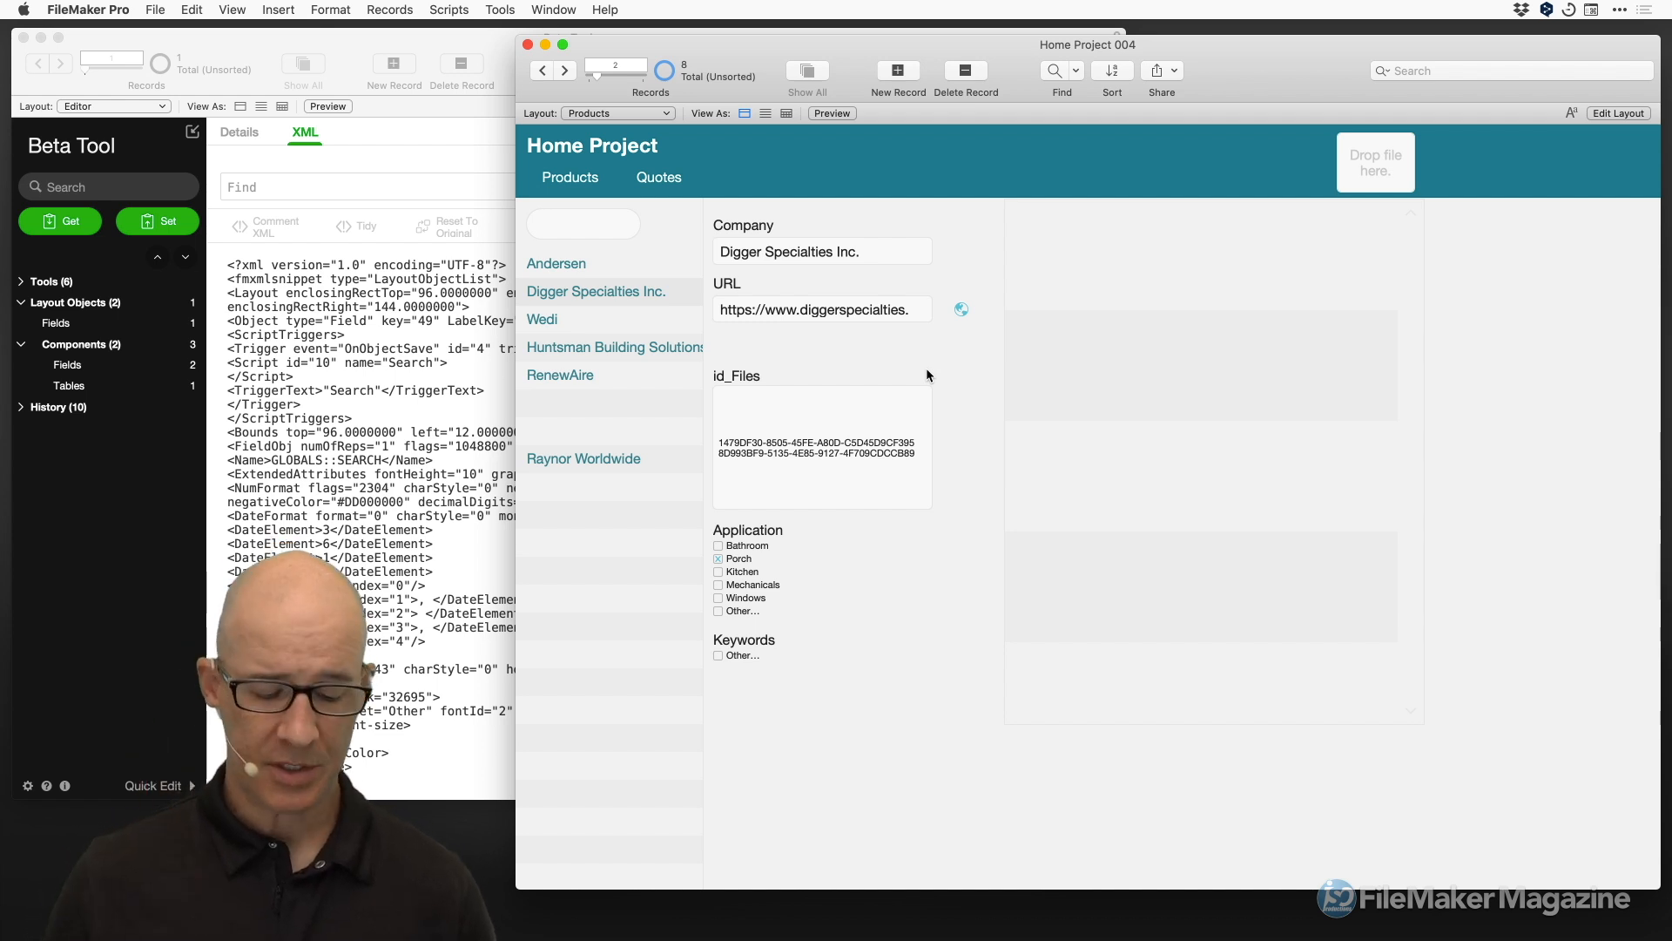
Open the database definition and examine the relationships graph linking Quotes, Products, Files and GLOBALS.
key(super+shift+d)
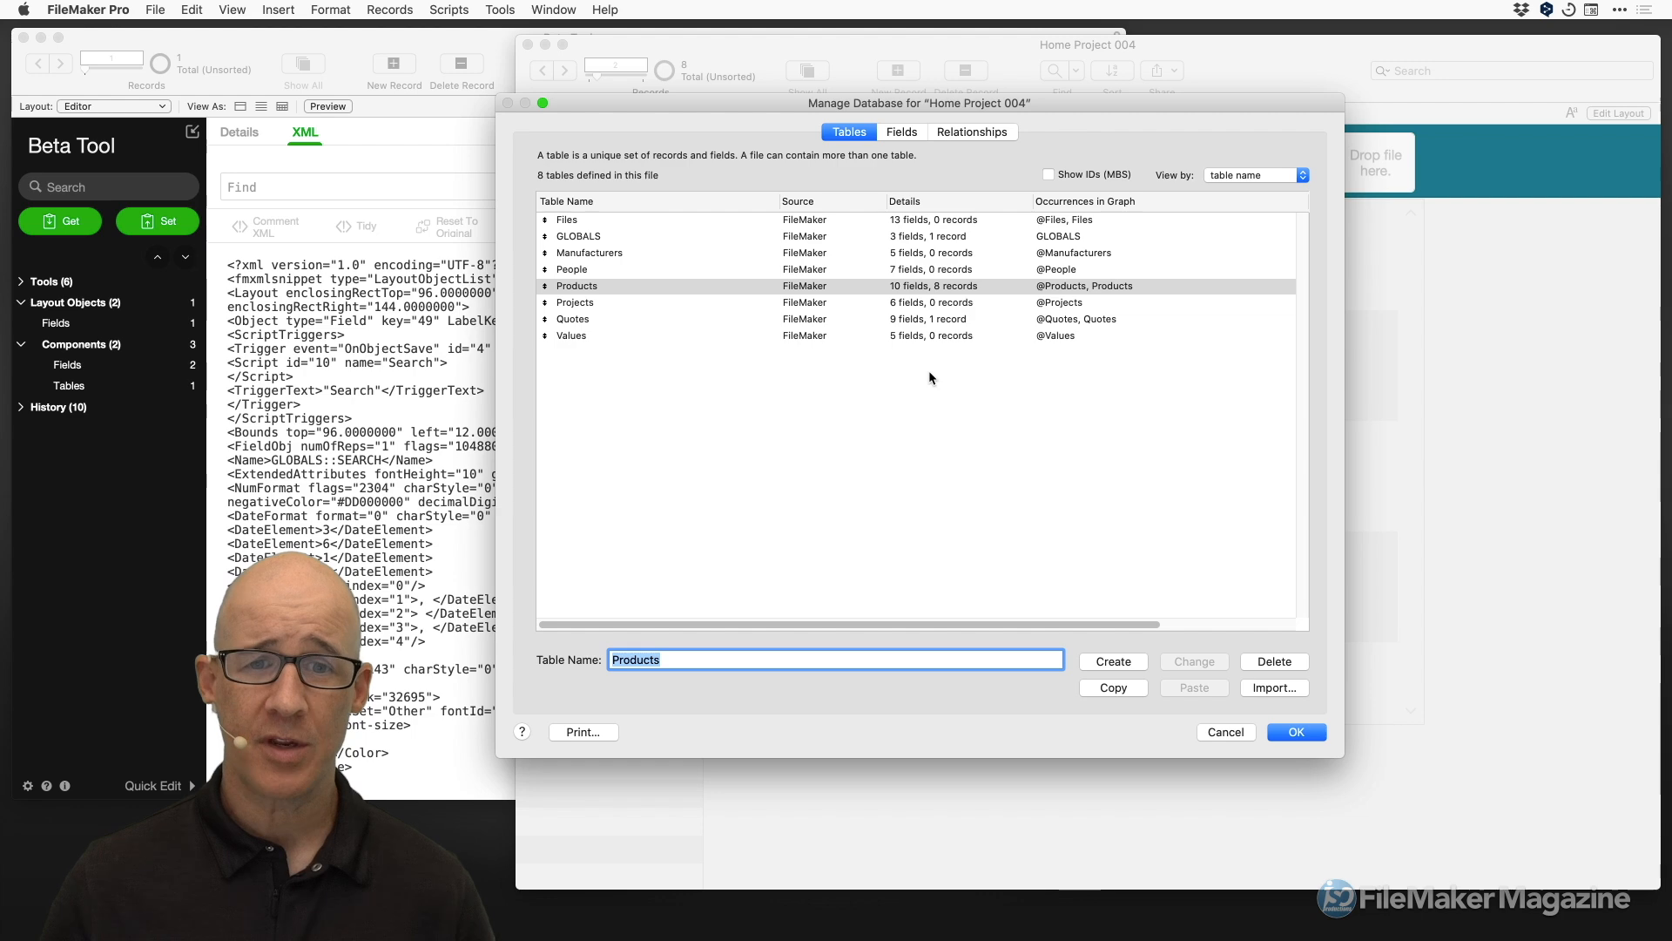
click(970, 133)
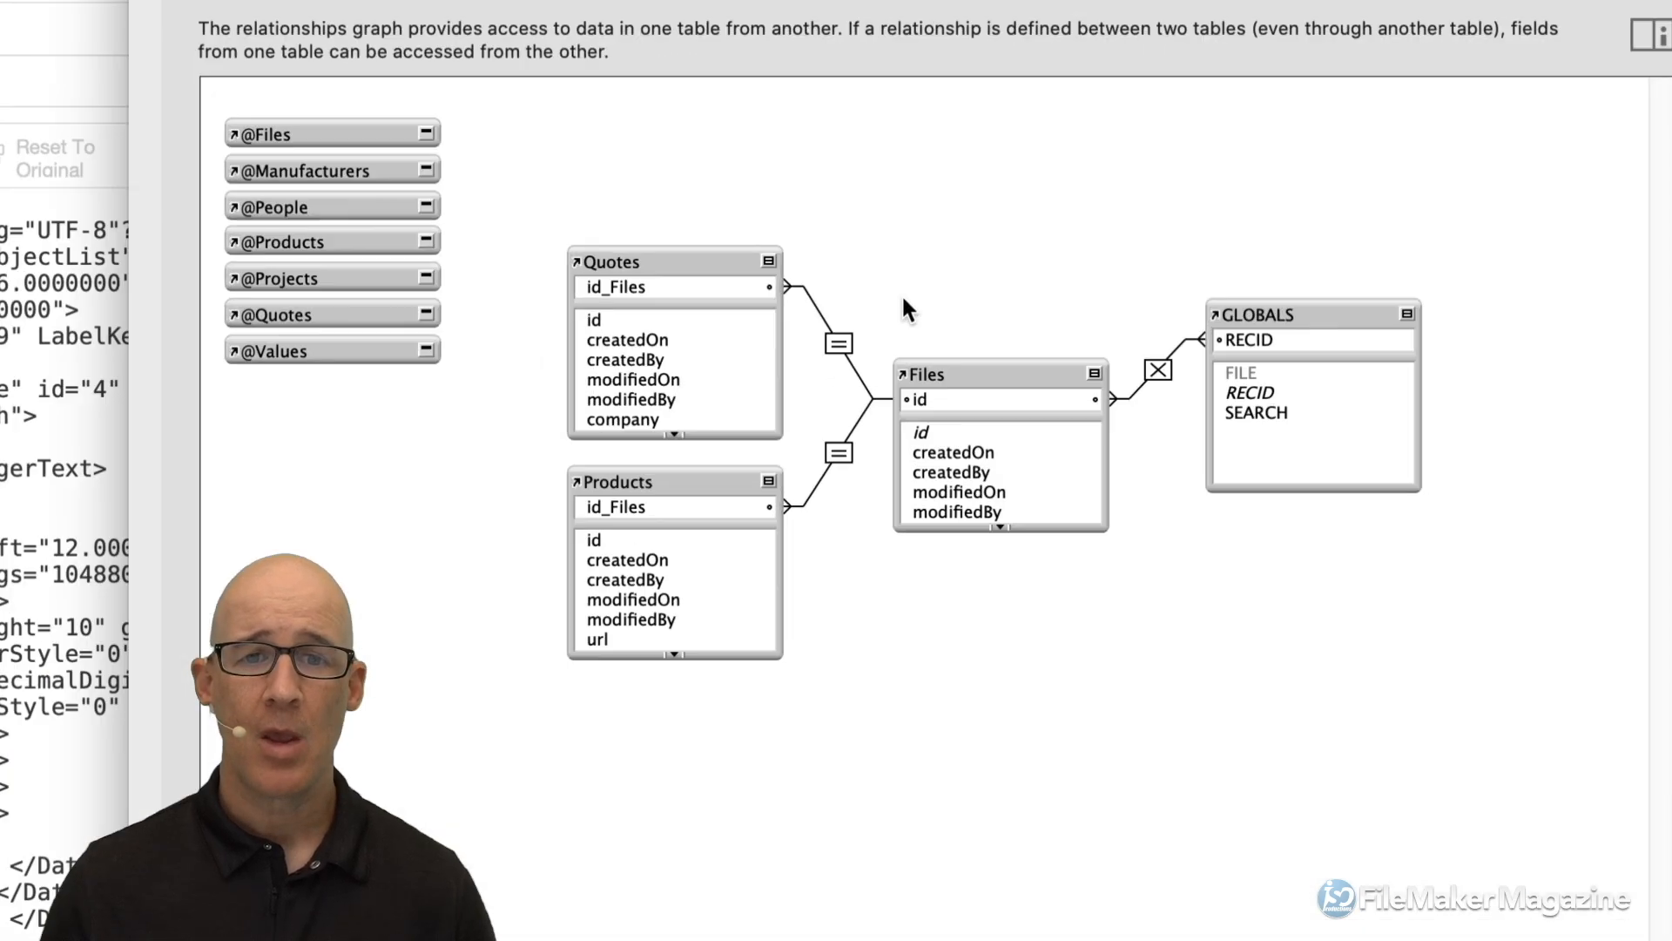
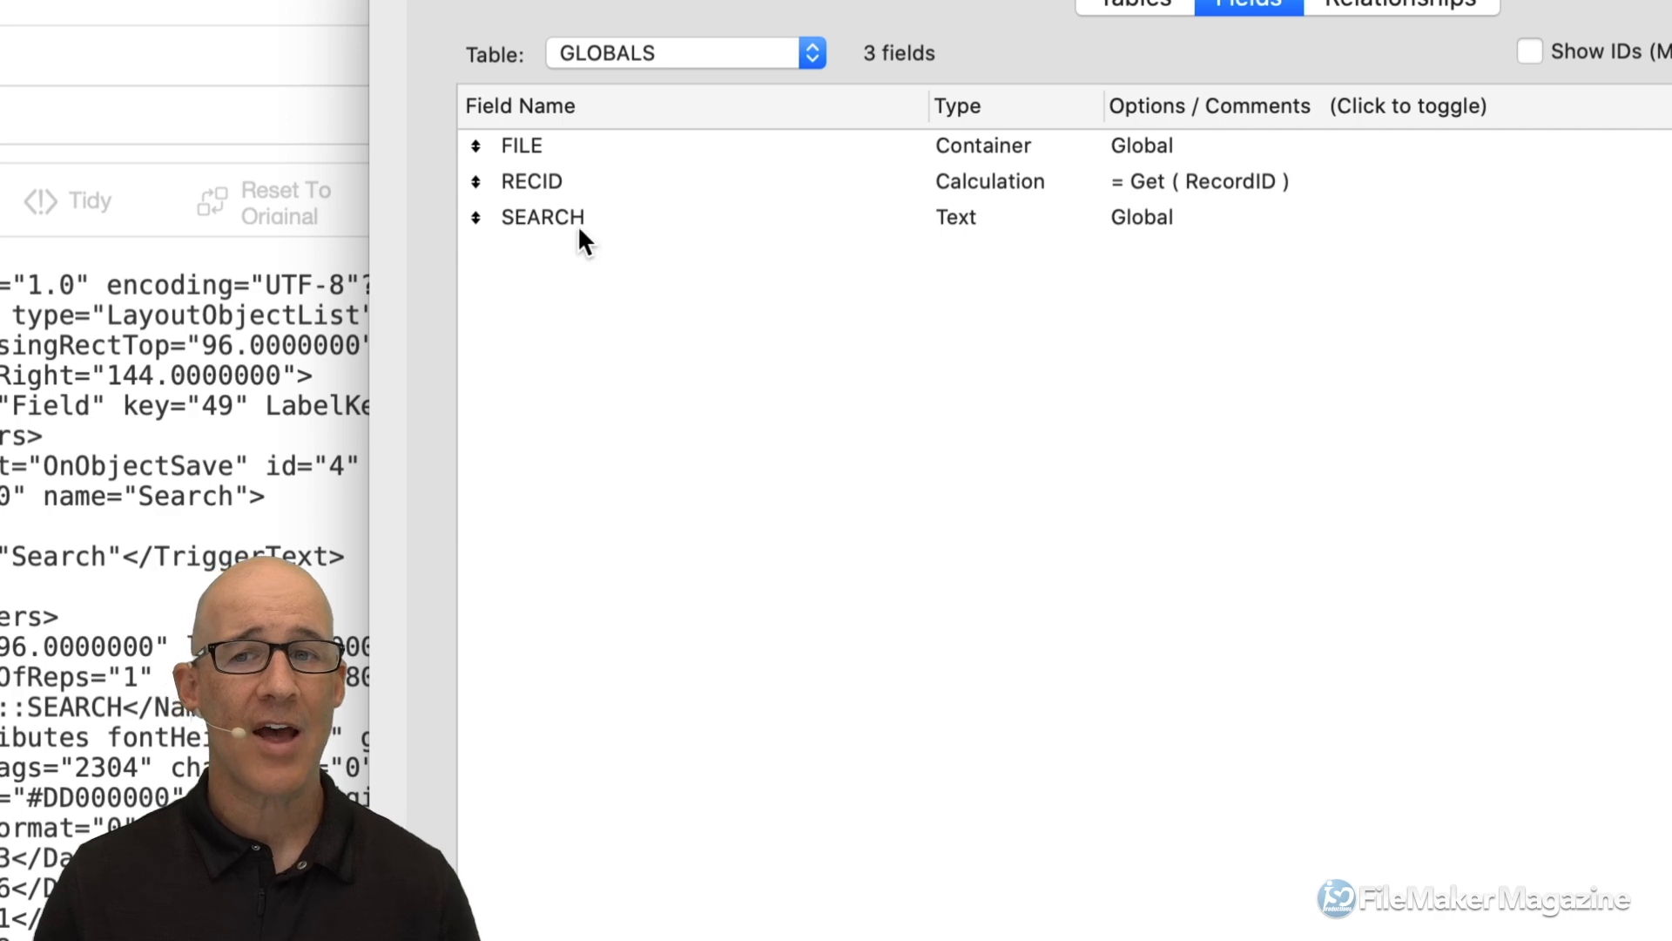
Examine the types and options of the FILE, RECID and SEARCH fields in the GLOBALS table.
click(1144, 150)
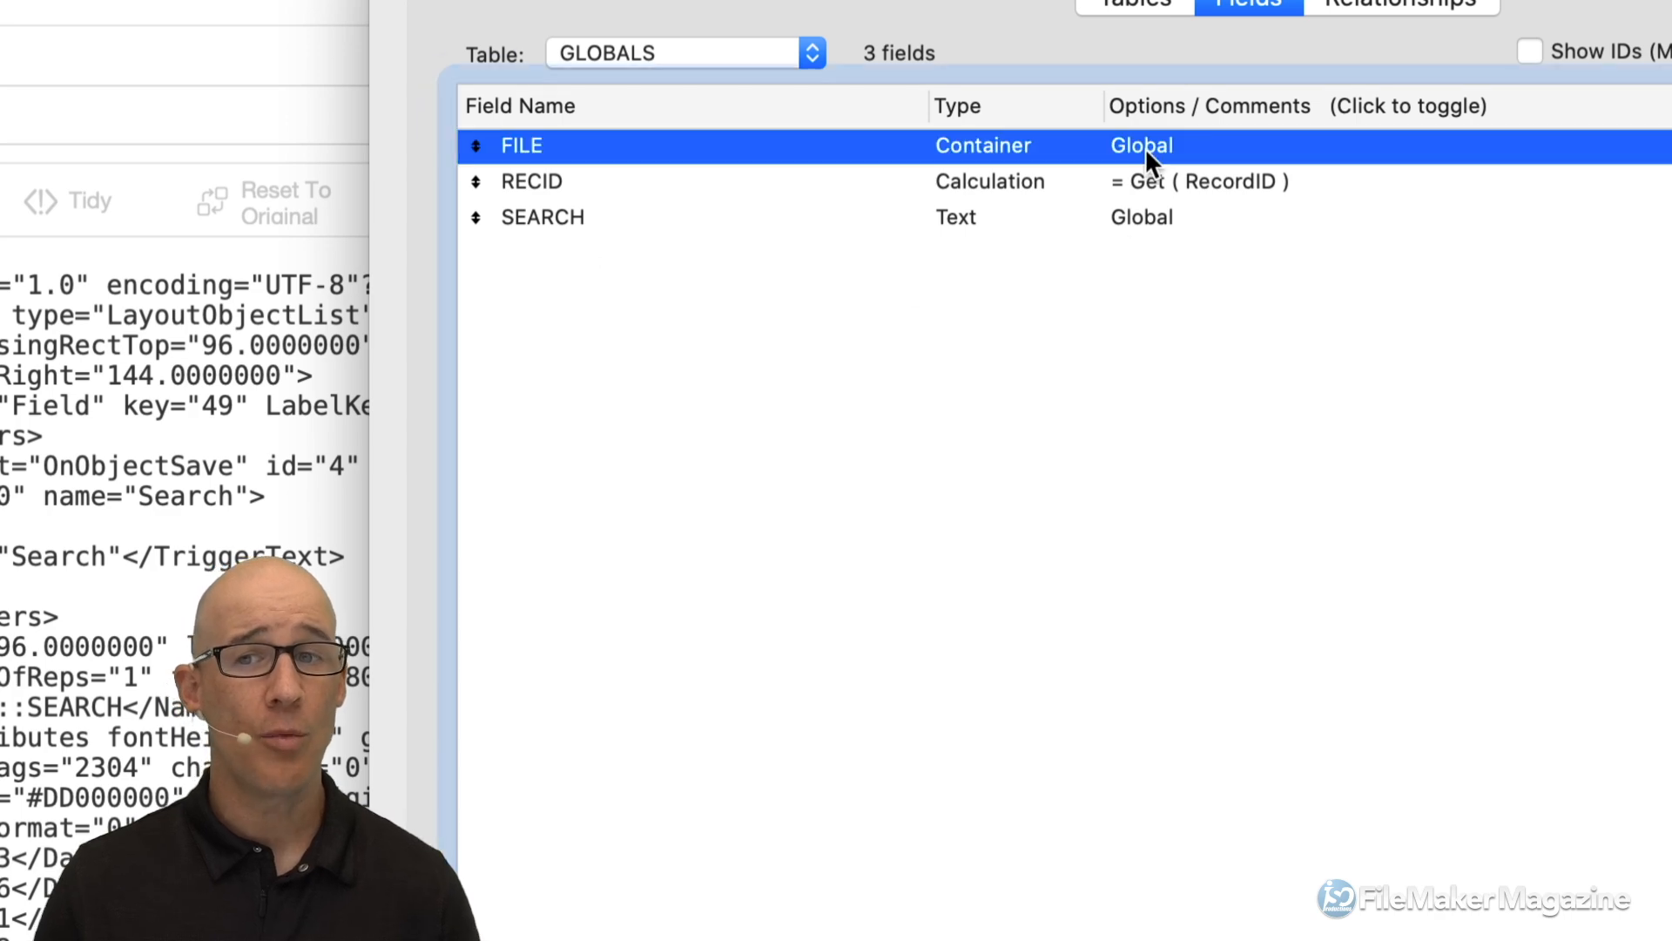
click(1148, 195)
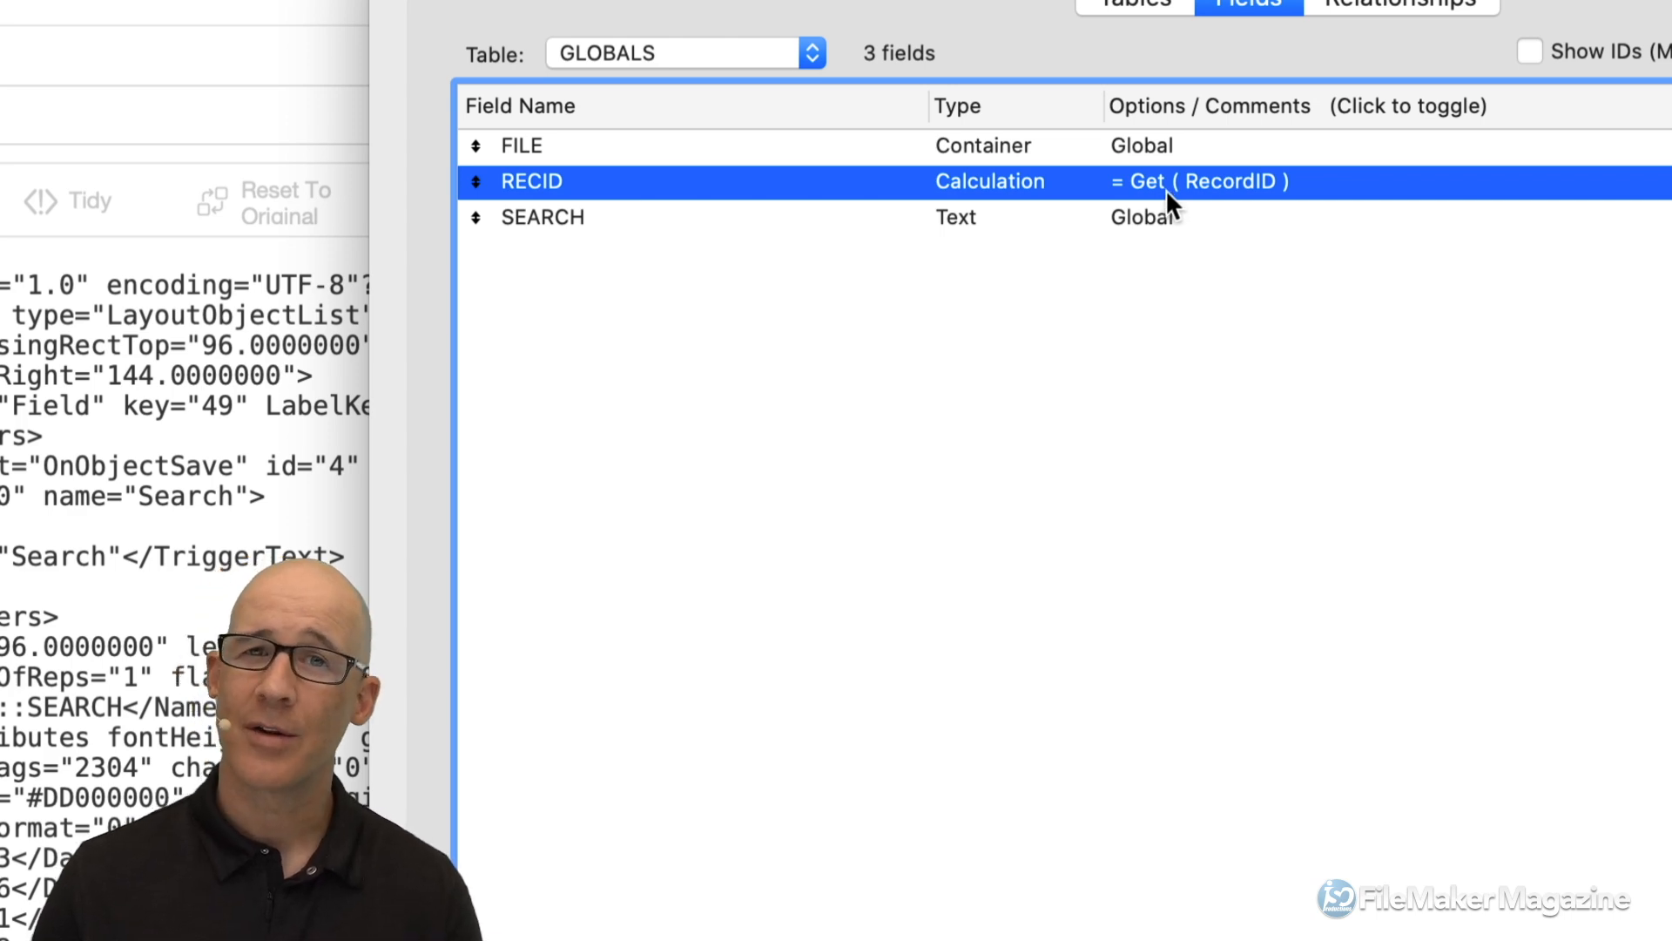
click(1143, 149)
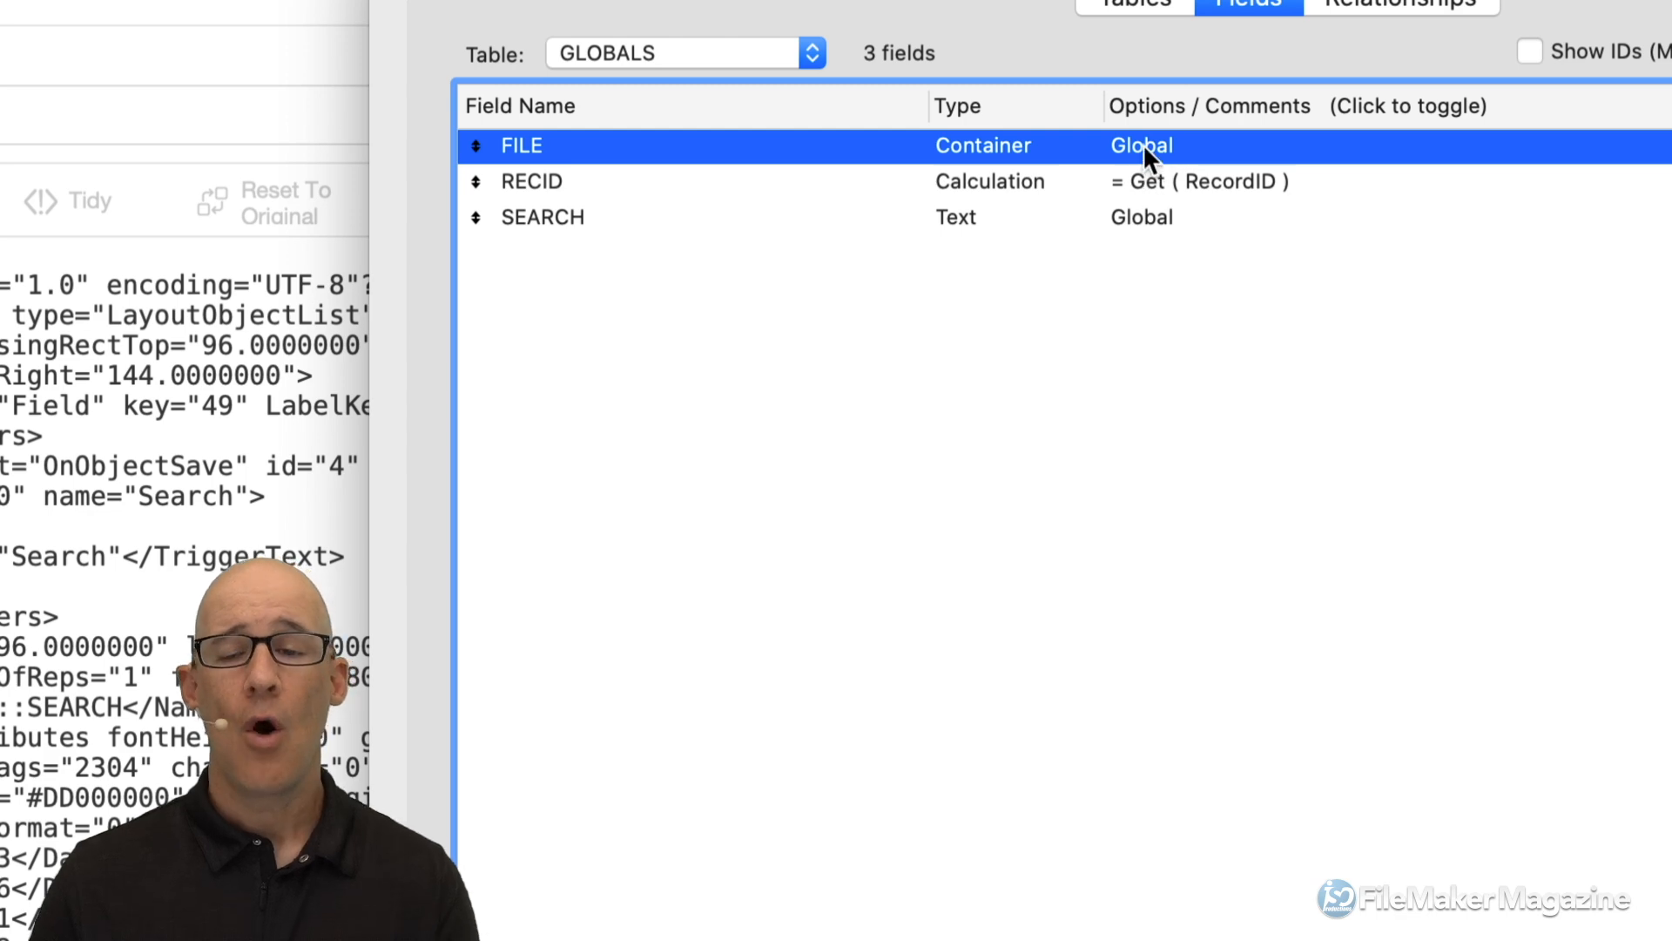
click(1167, 185)
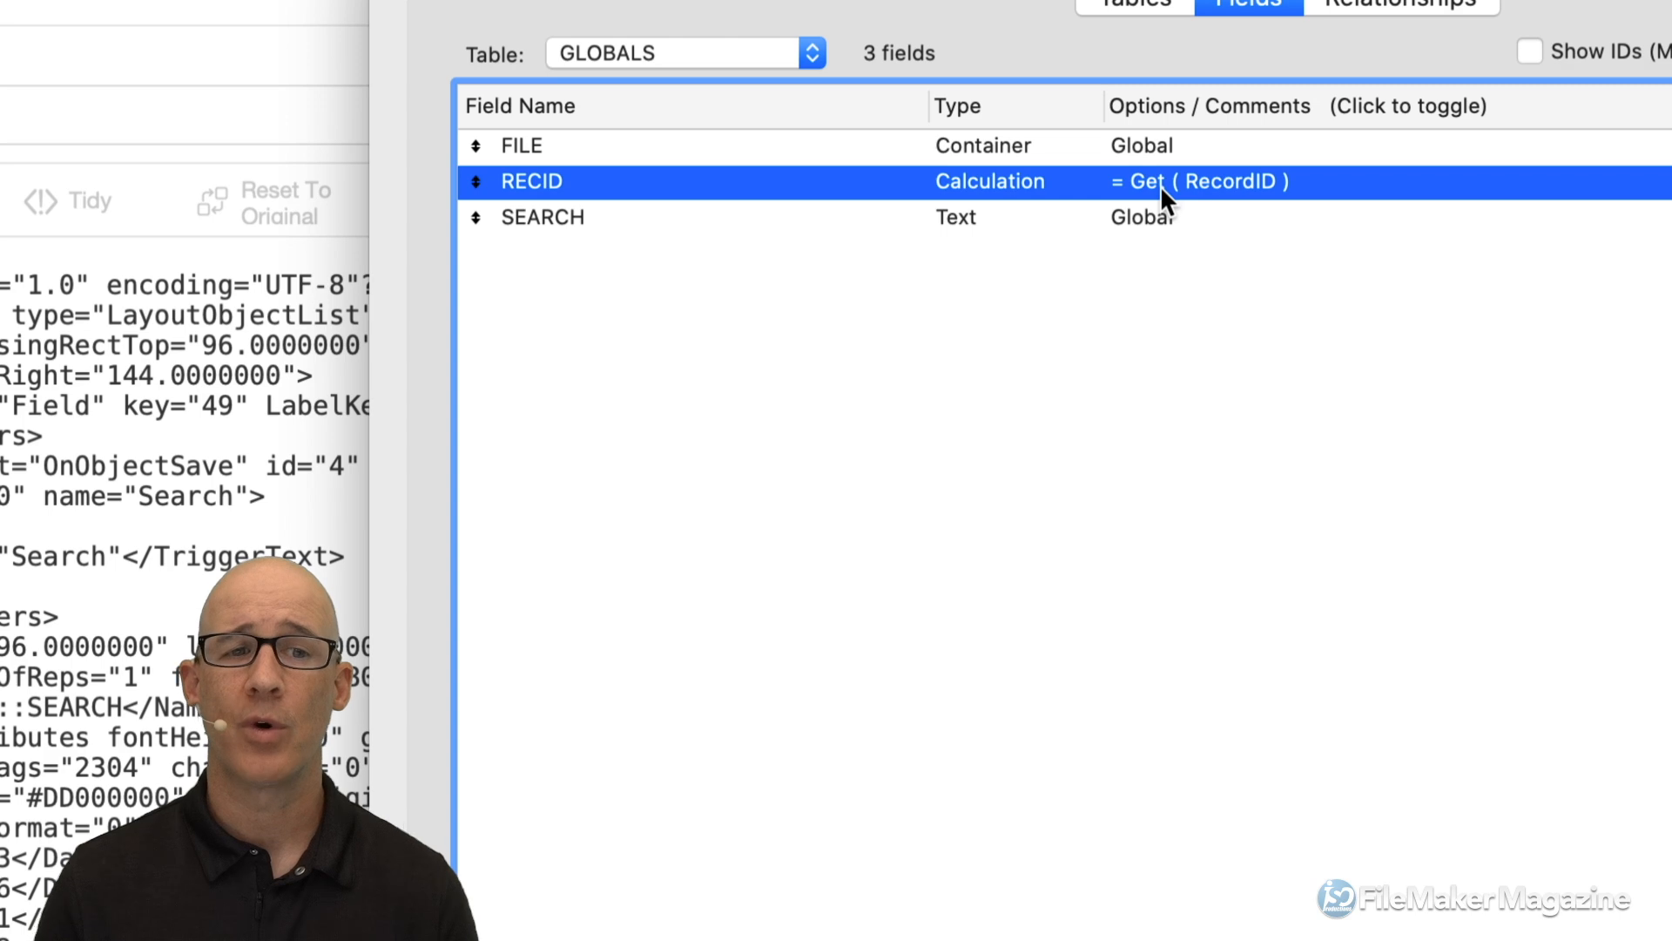
click(852, 231)
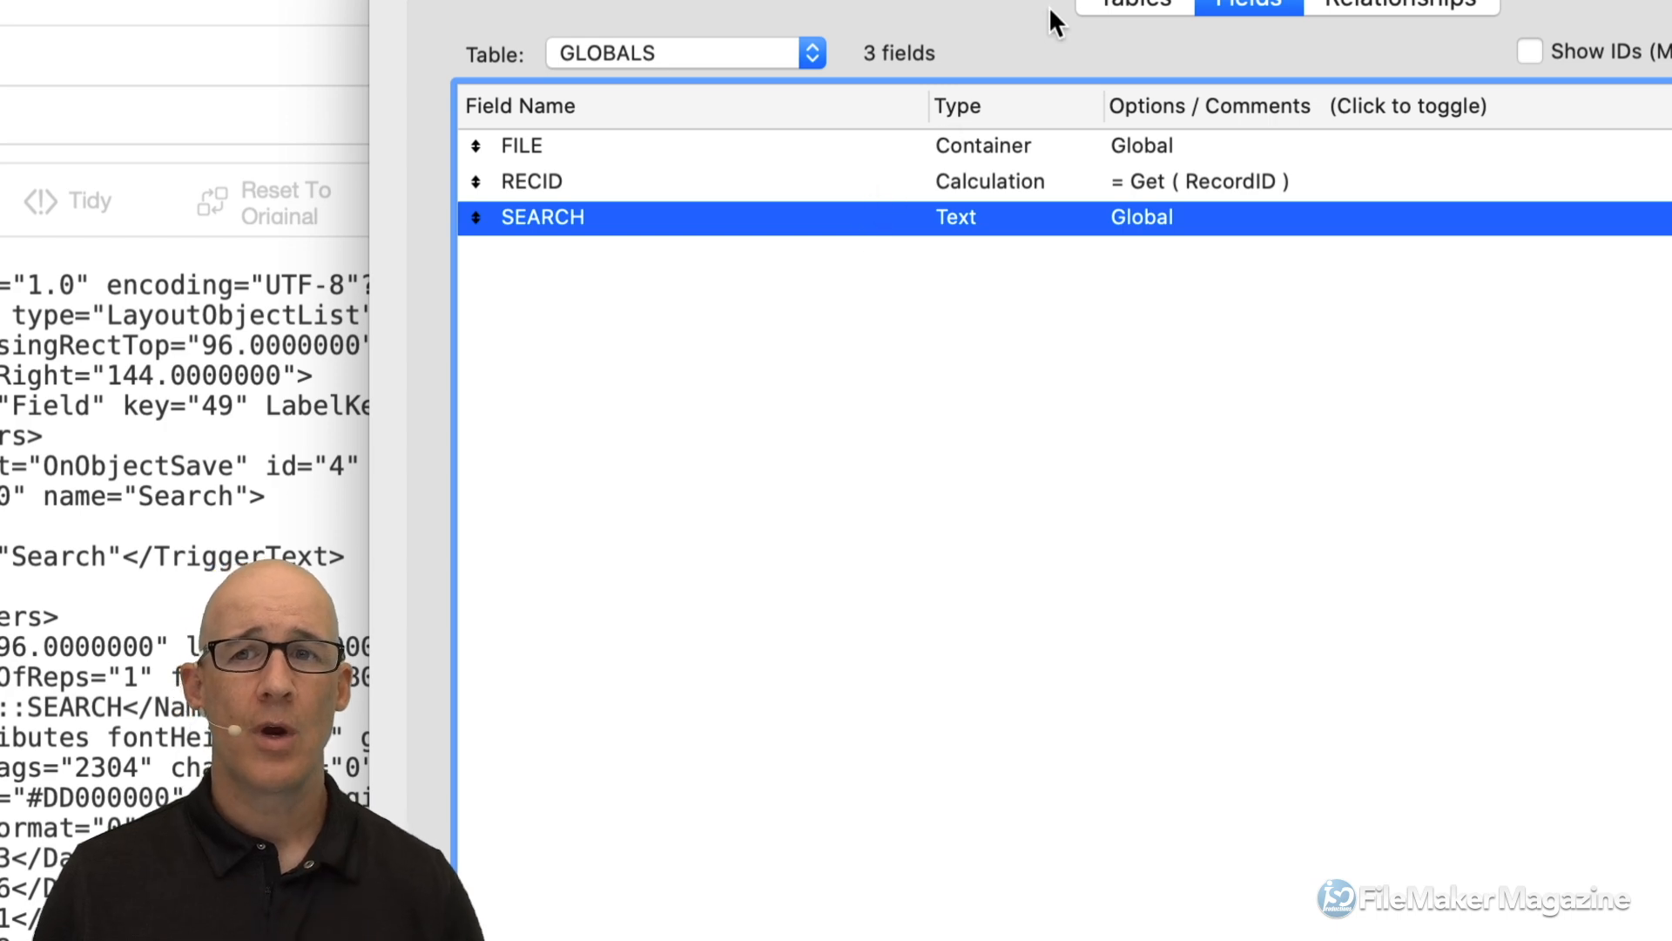
Create a text field named PORTAL in the Products table.
click(807, 51)
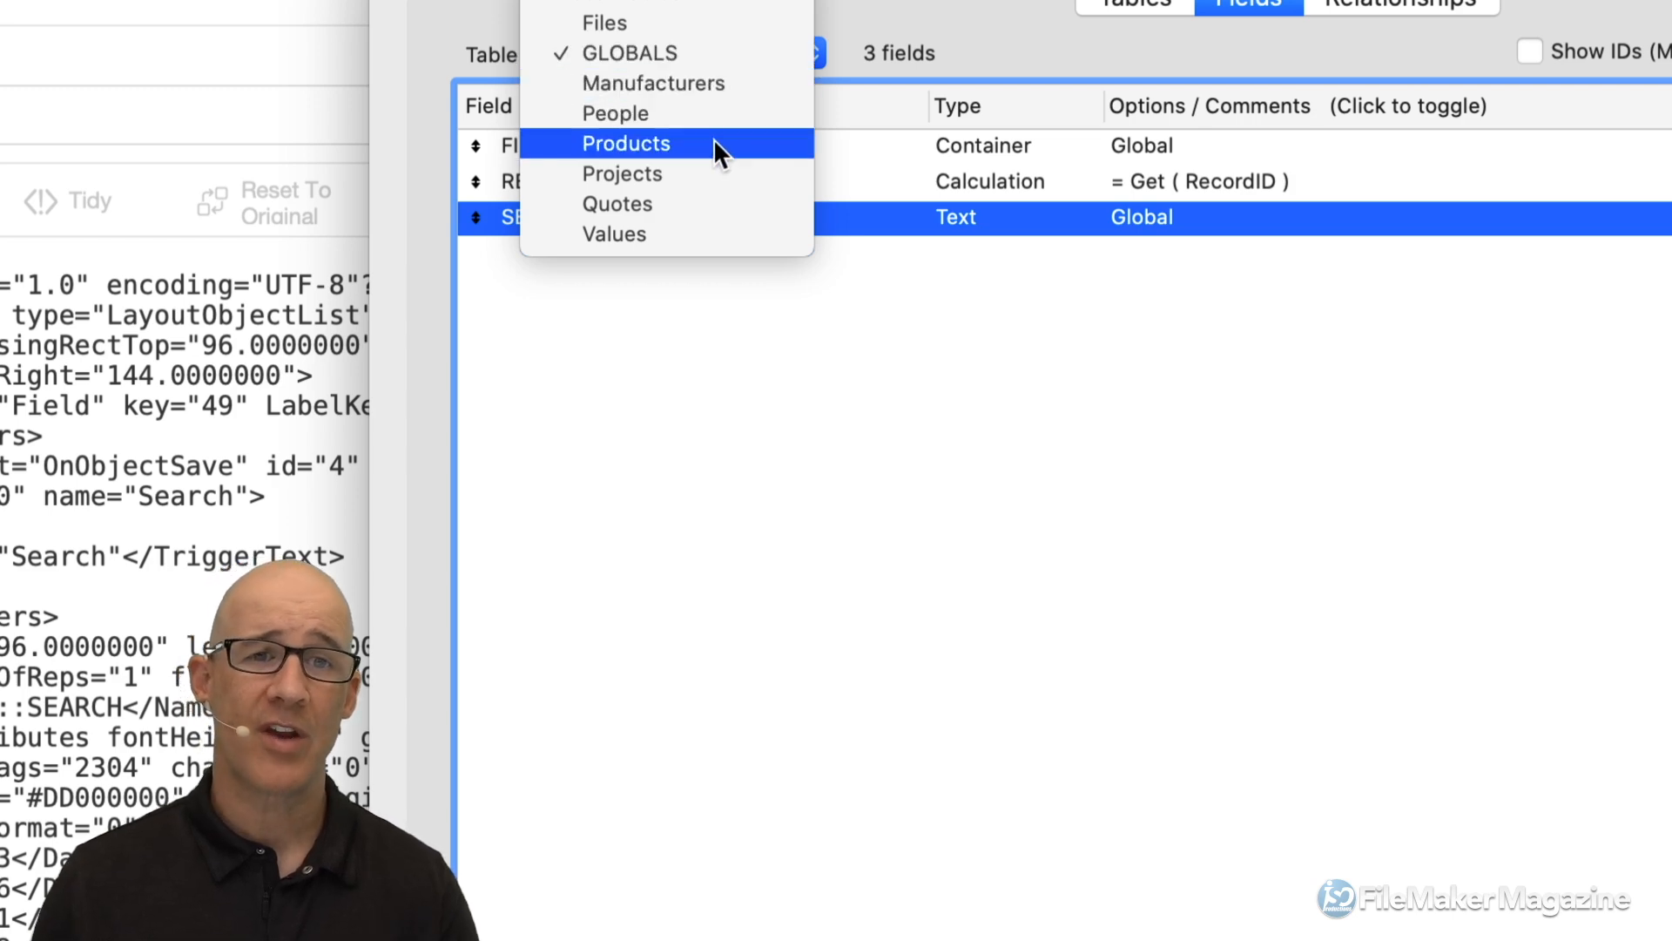
click(665, 145)
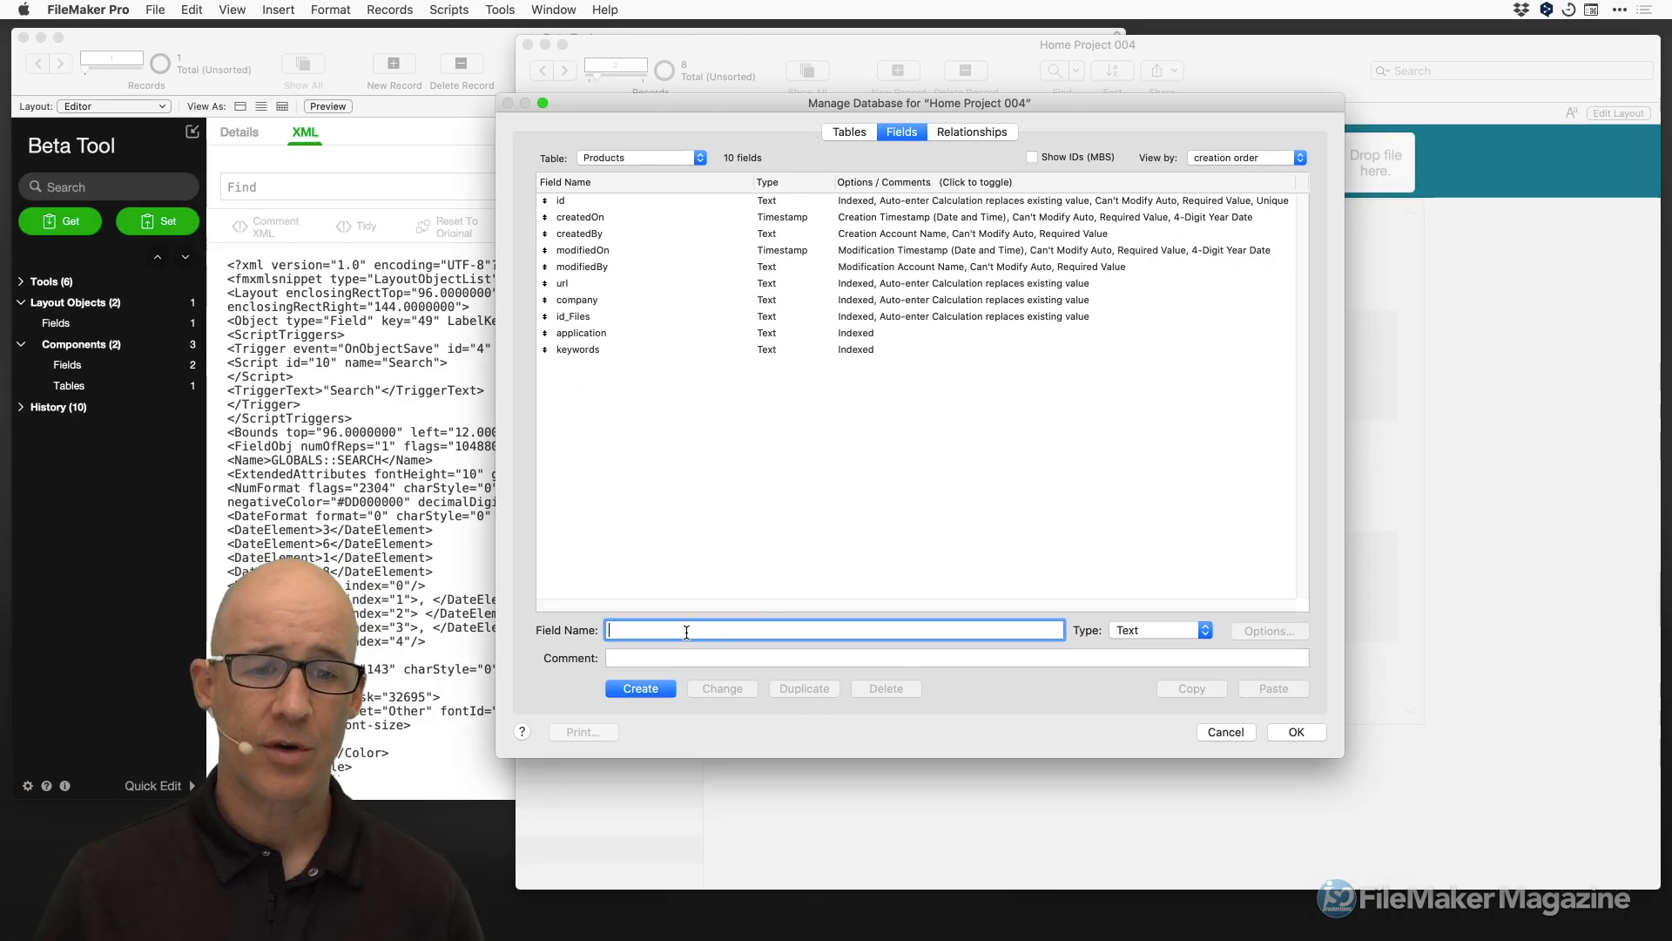
text(PORTAL)
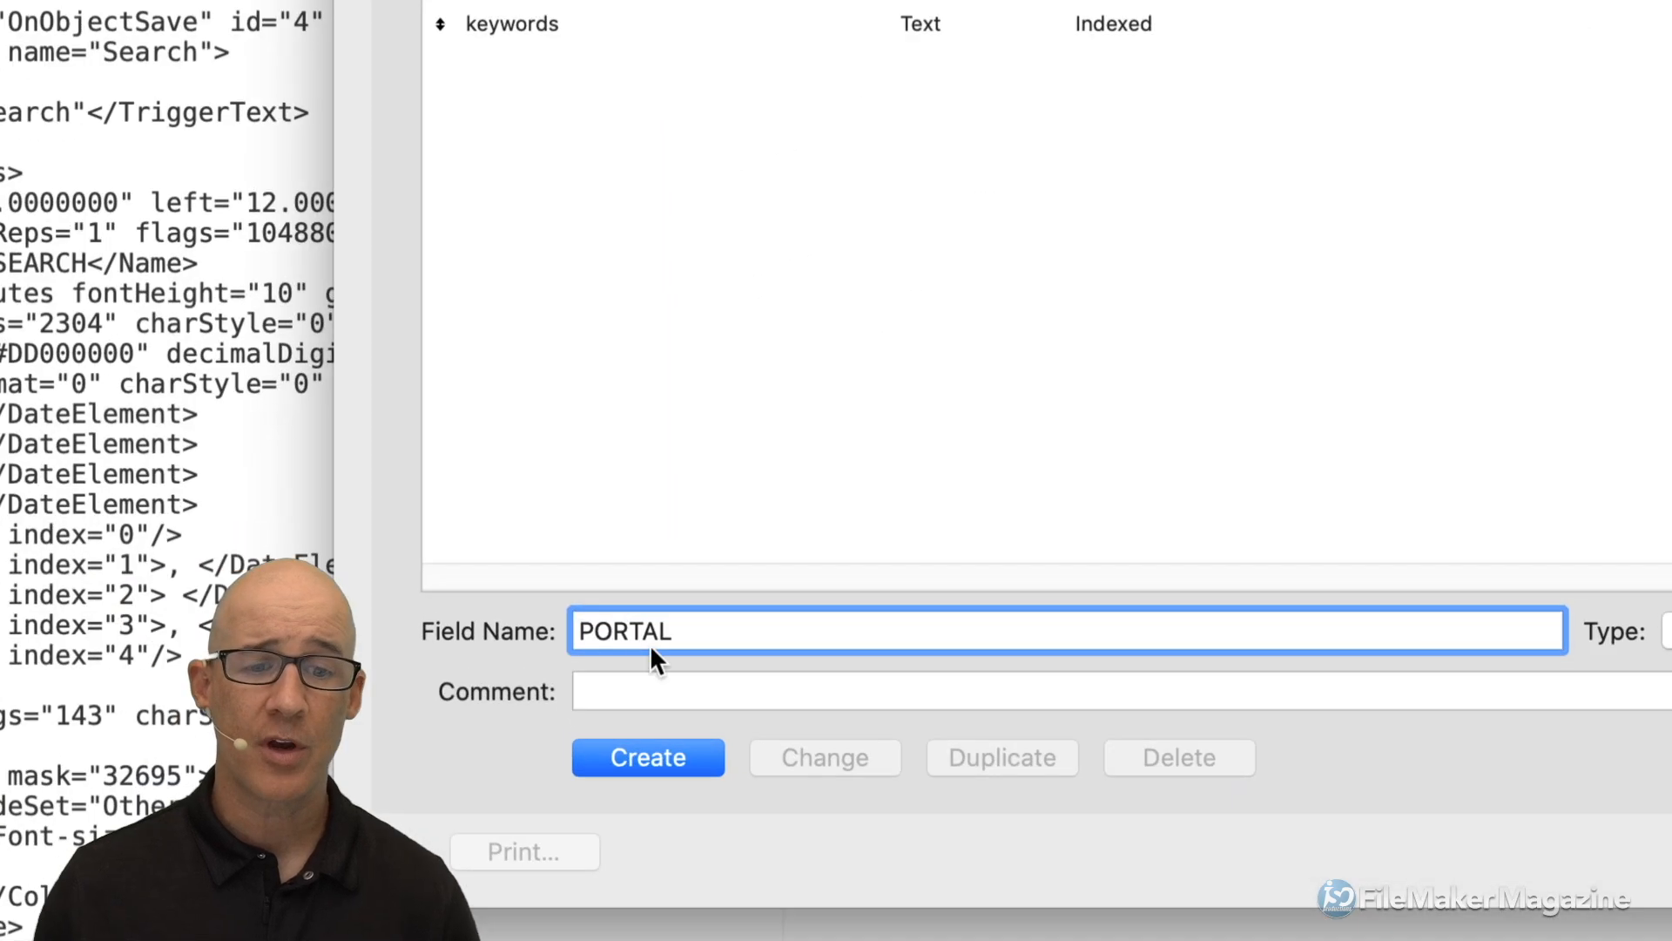
click(684, 761)
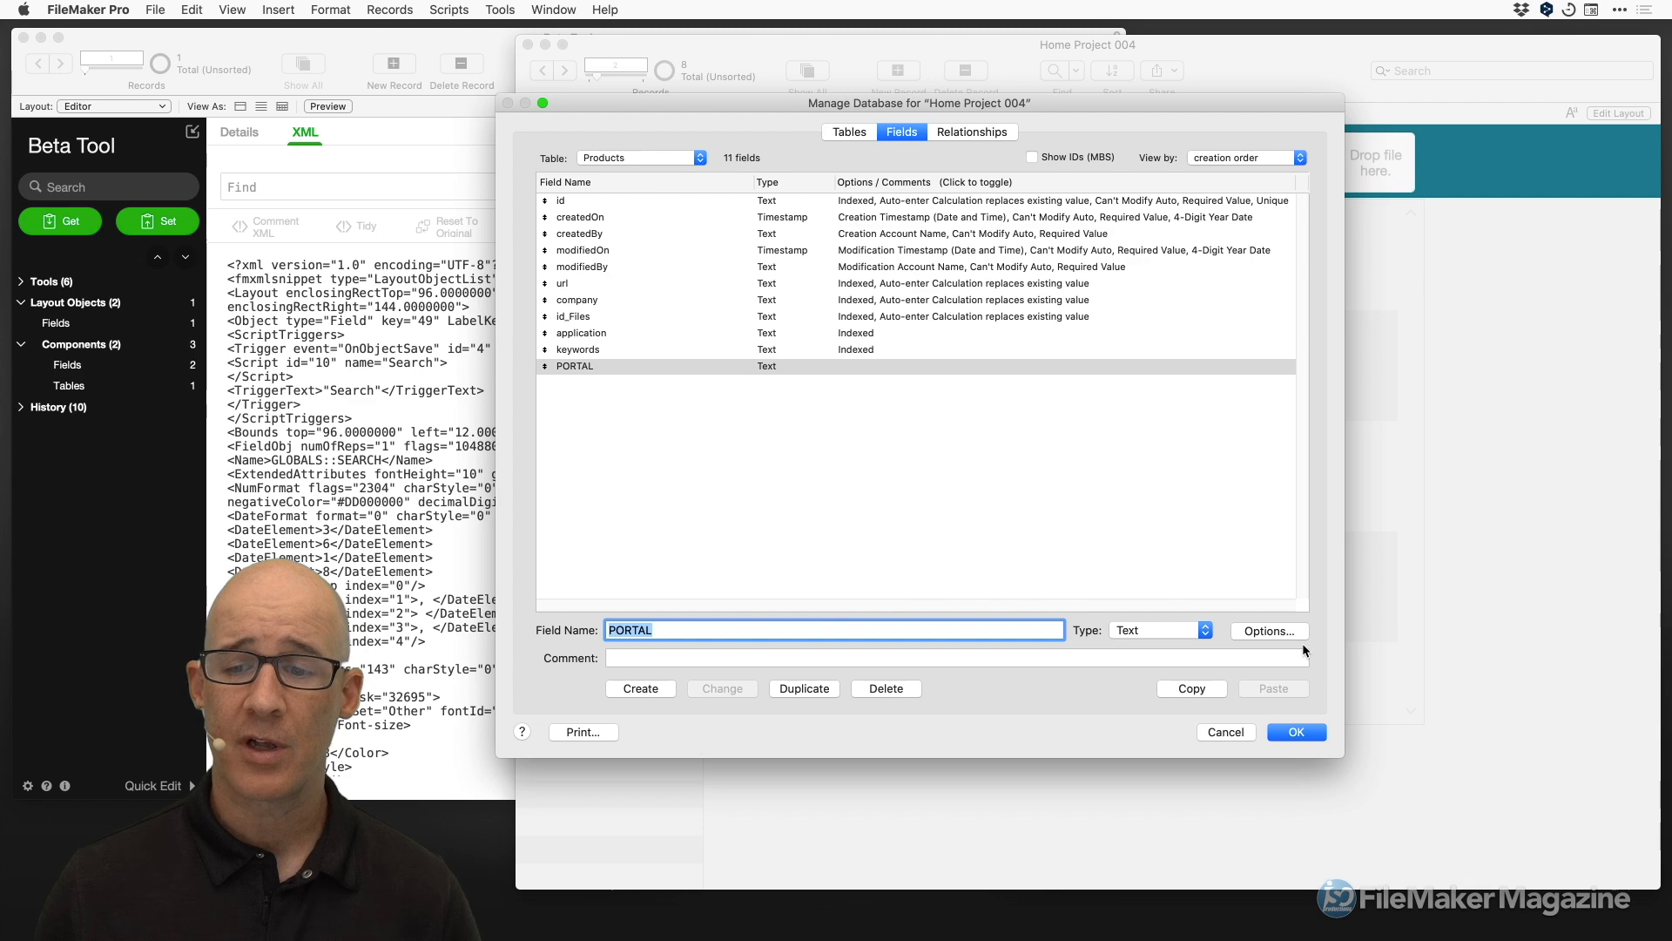
Set the PORTAL field to use global storage with one value for all records.
click(1295, 638)
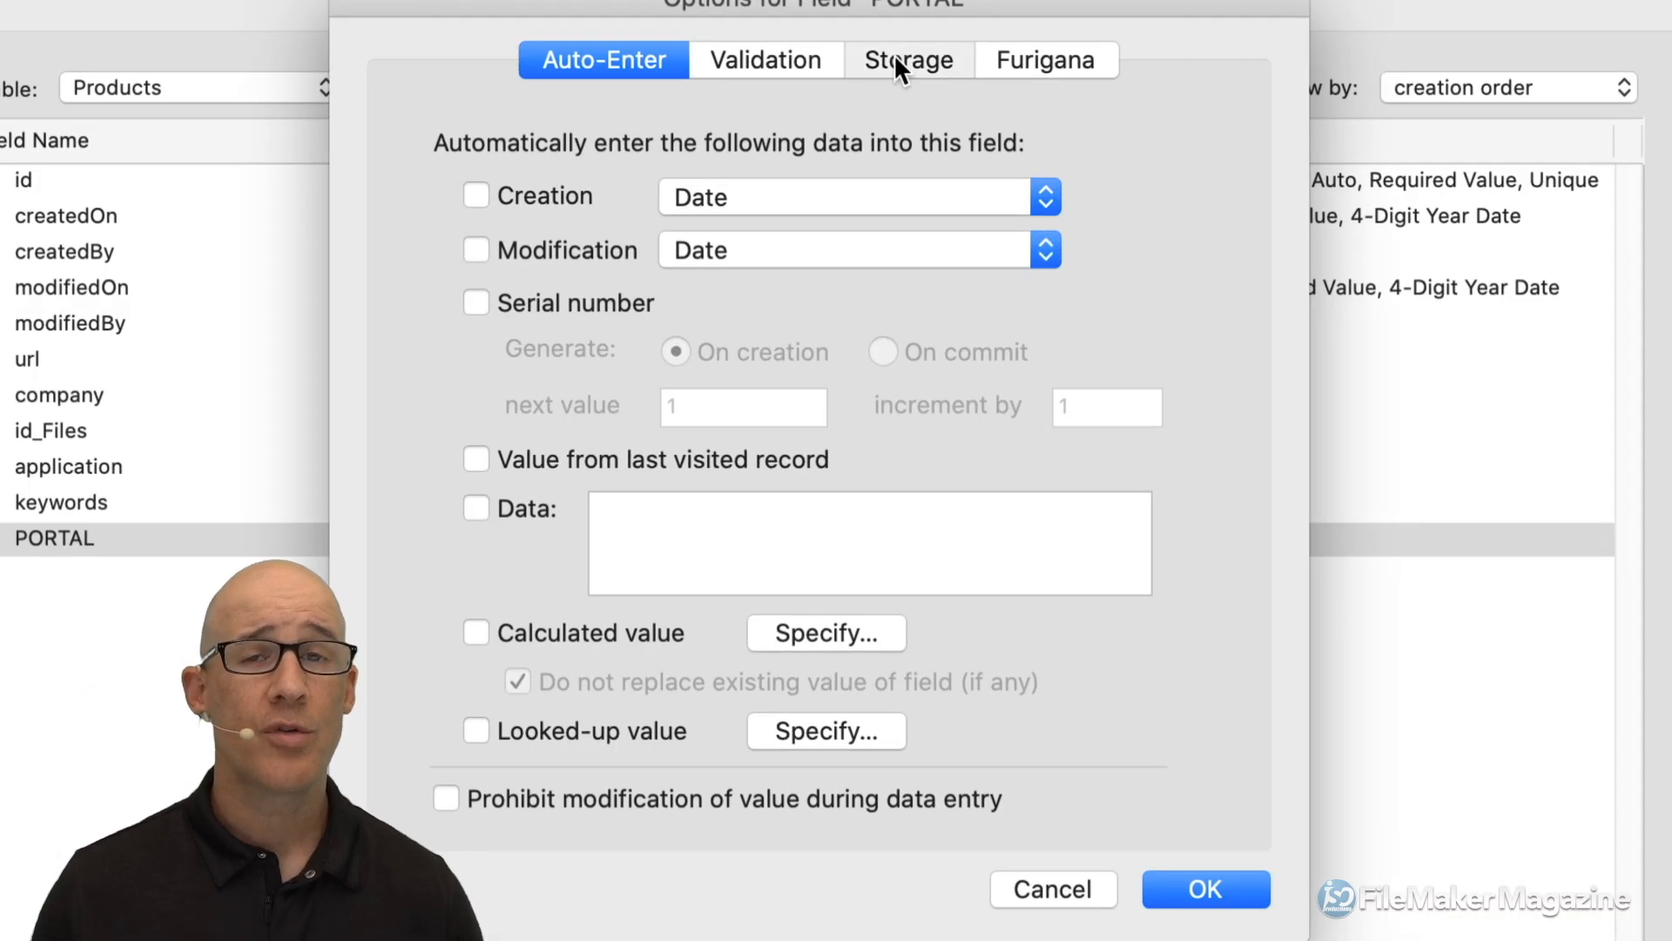
click(962, 143)
click(588, 291)
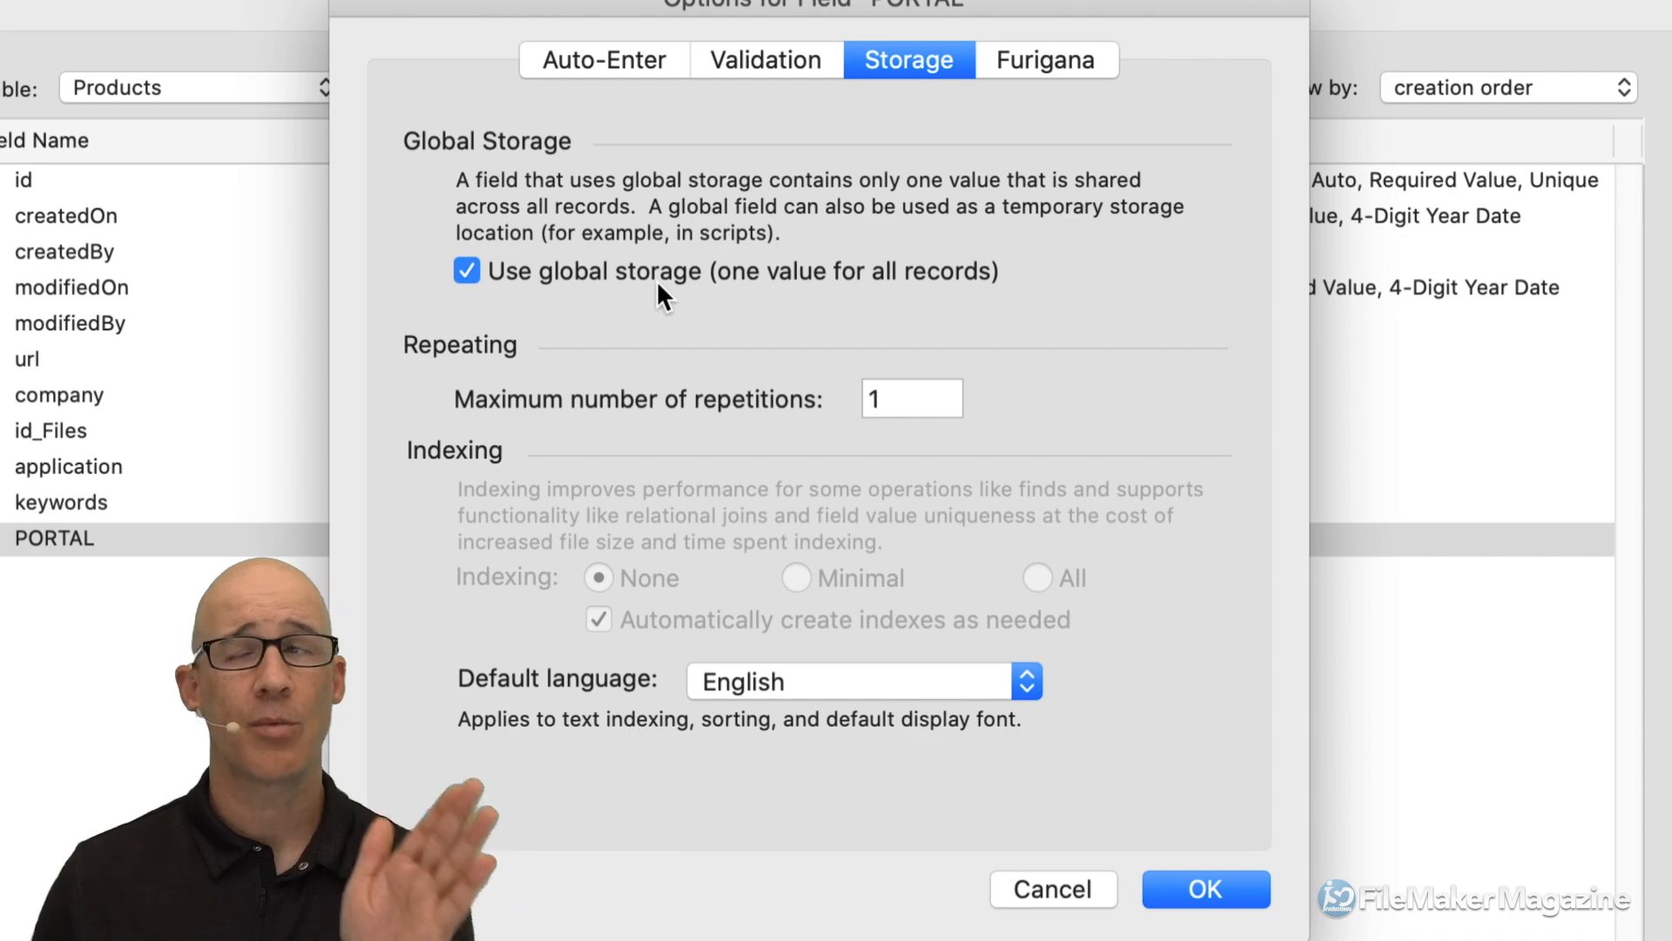
click(1199, 884)
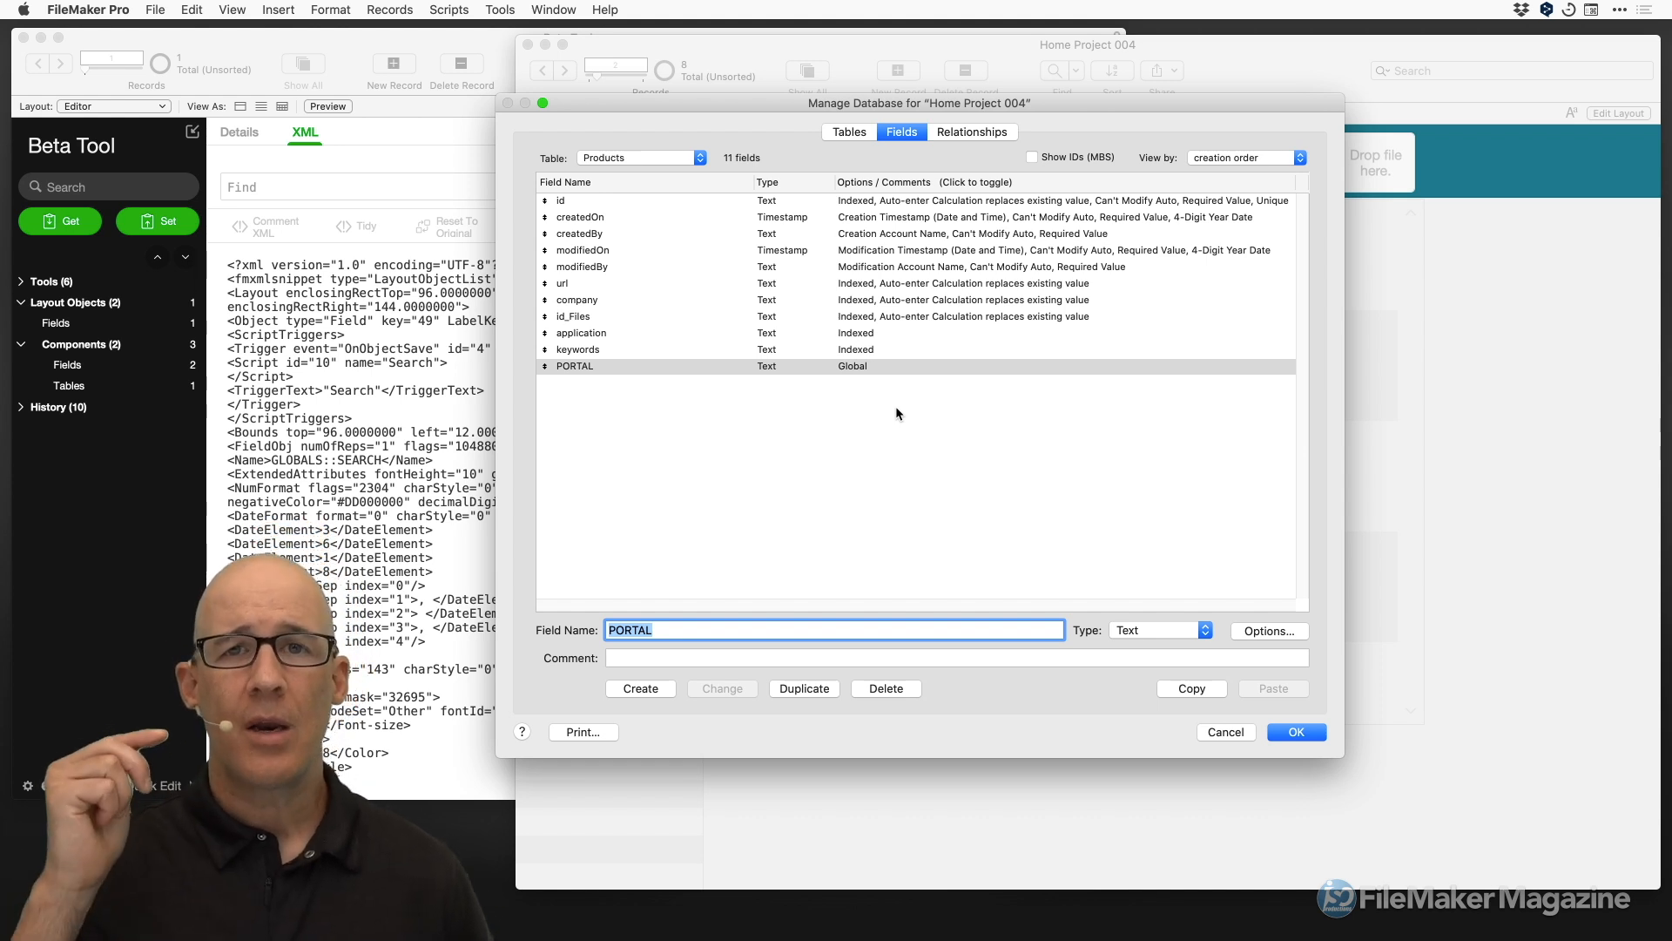
Duplicate the Products table occurrence in the relationships graph, place the copy below Files, and check that the original's field list includes PORTAL.
click(985, 136)
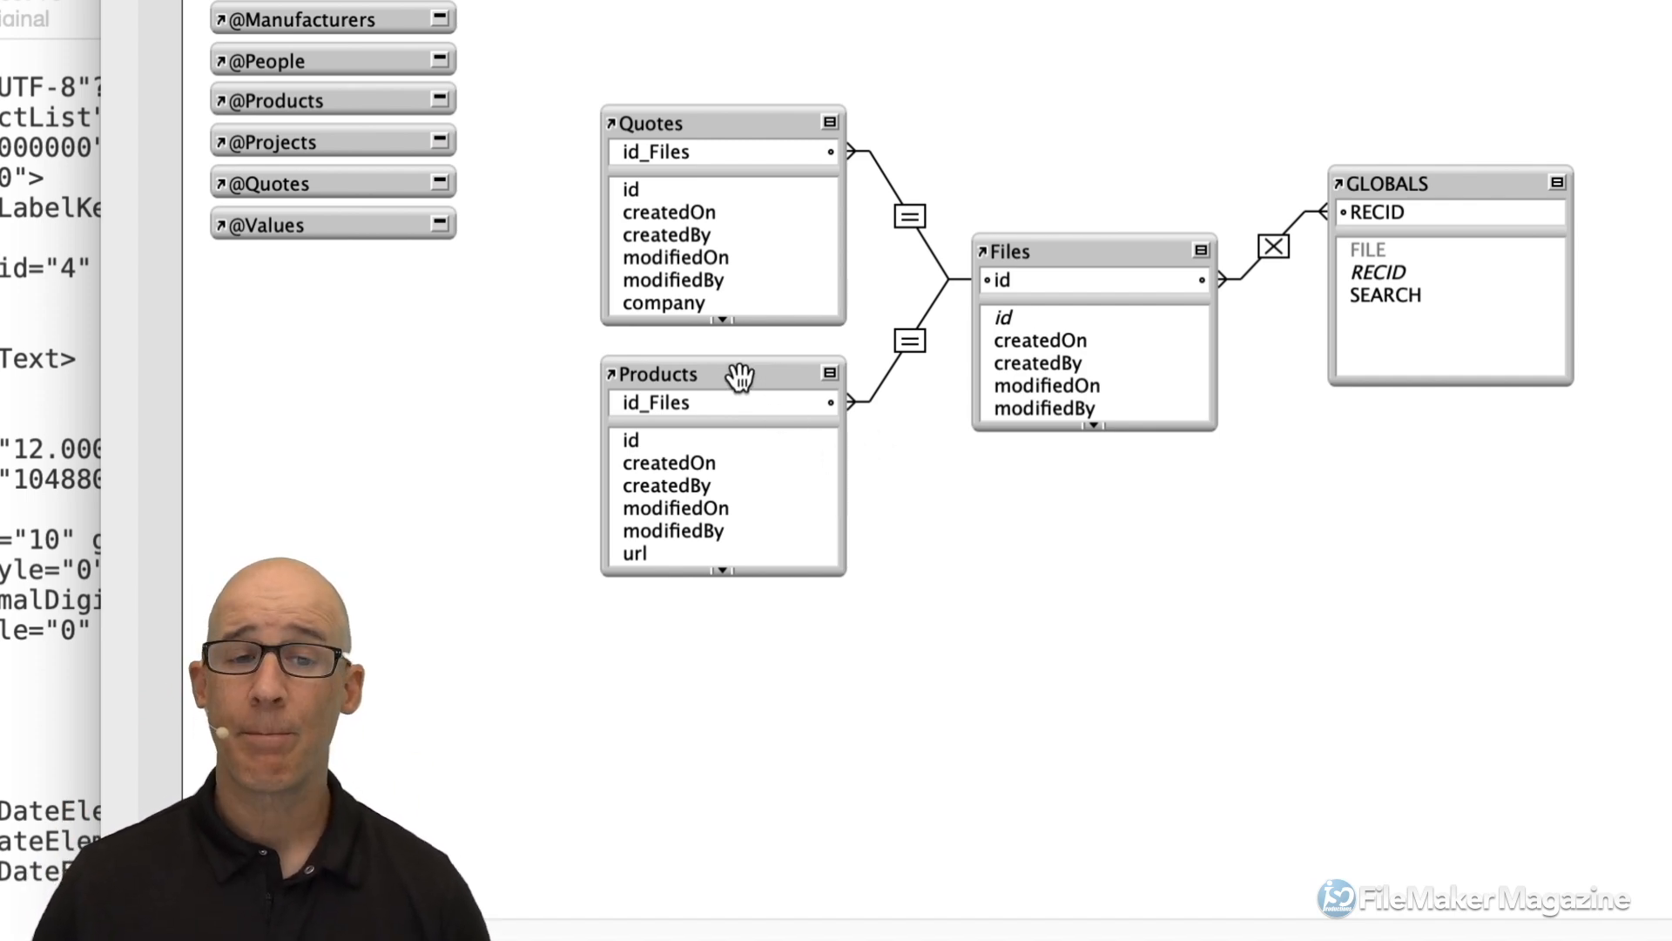
drag(740, 376, 1013, 481)
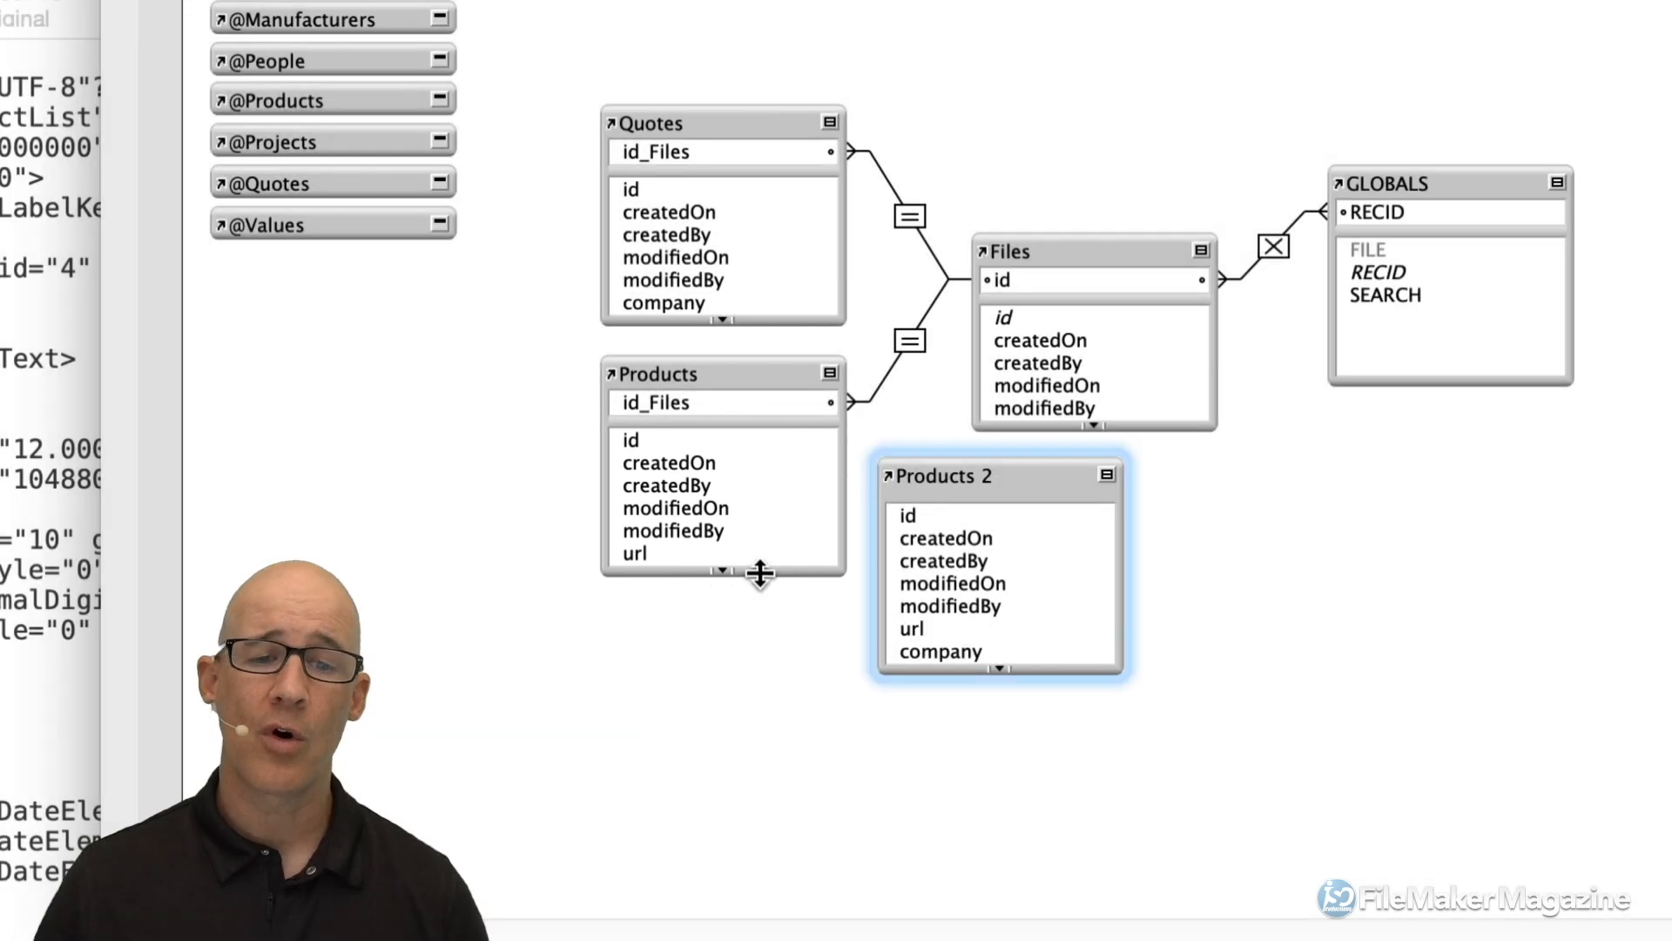
drag(760, 573, 827, 388)
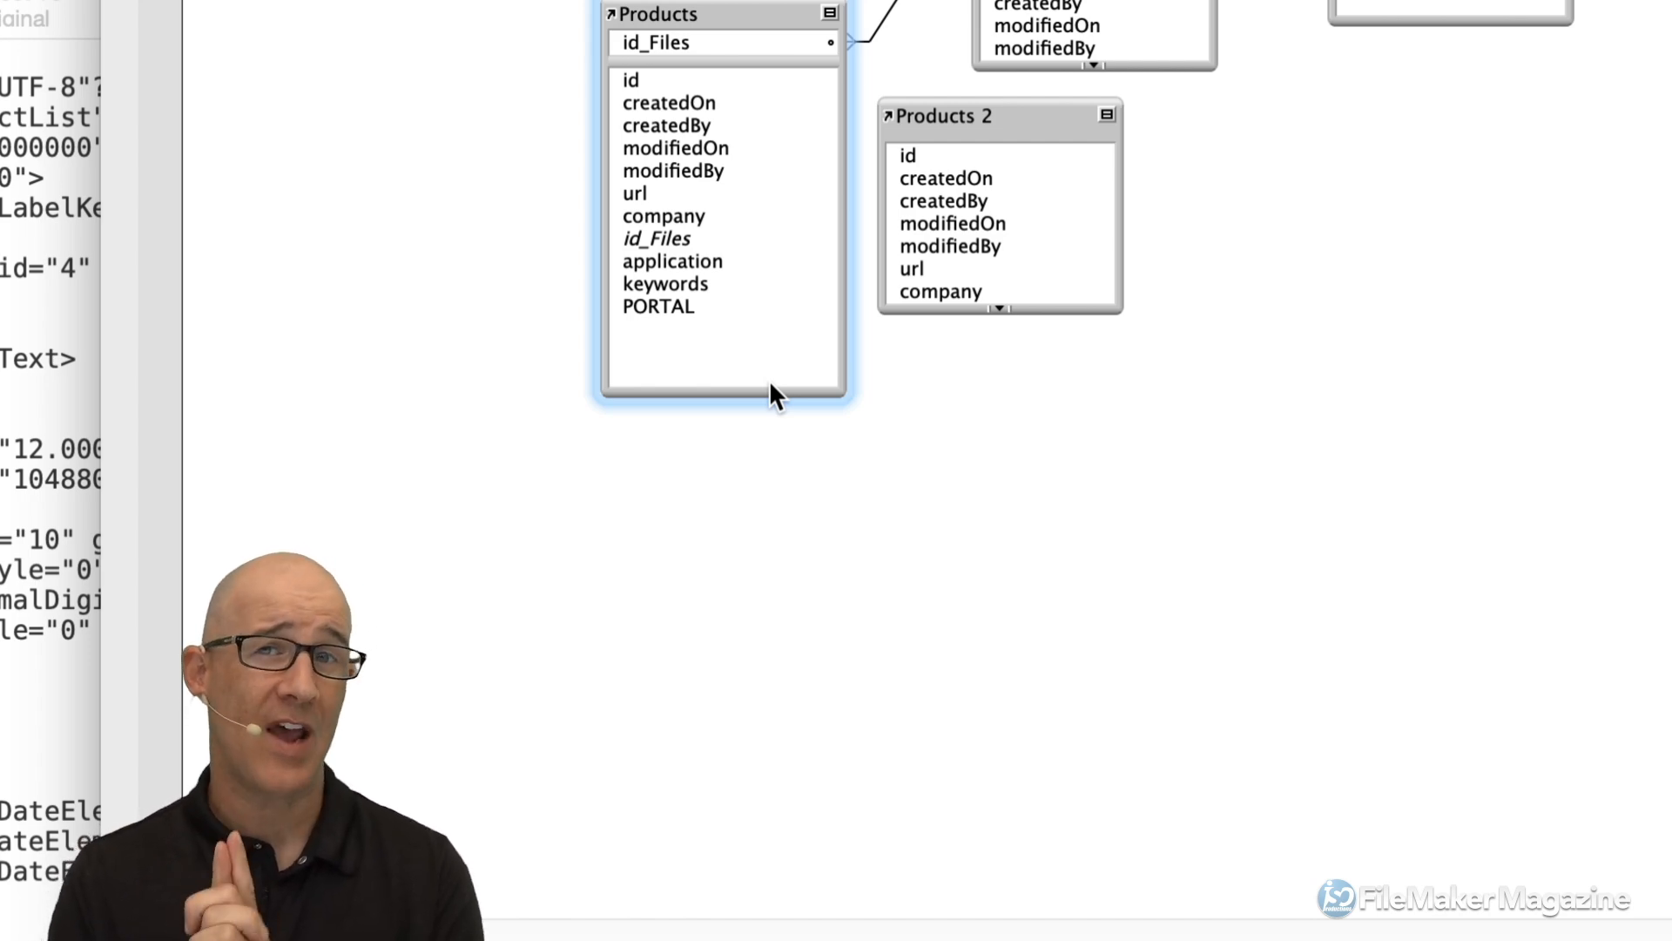
drag(799, 392, 816, 208)
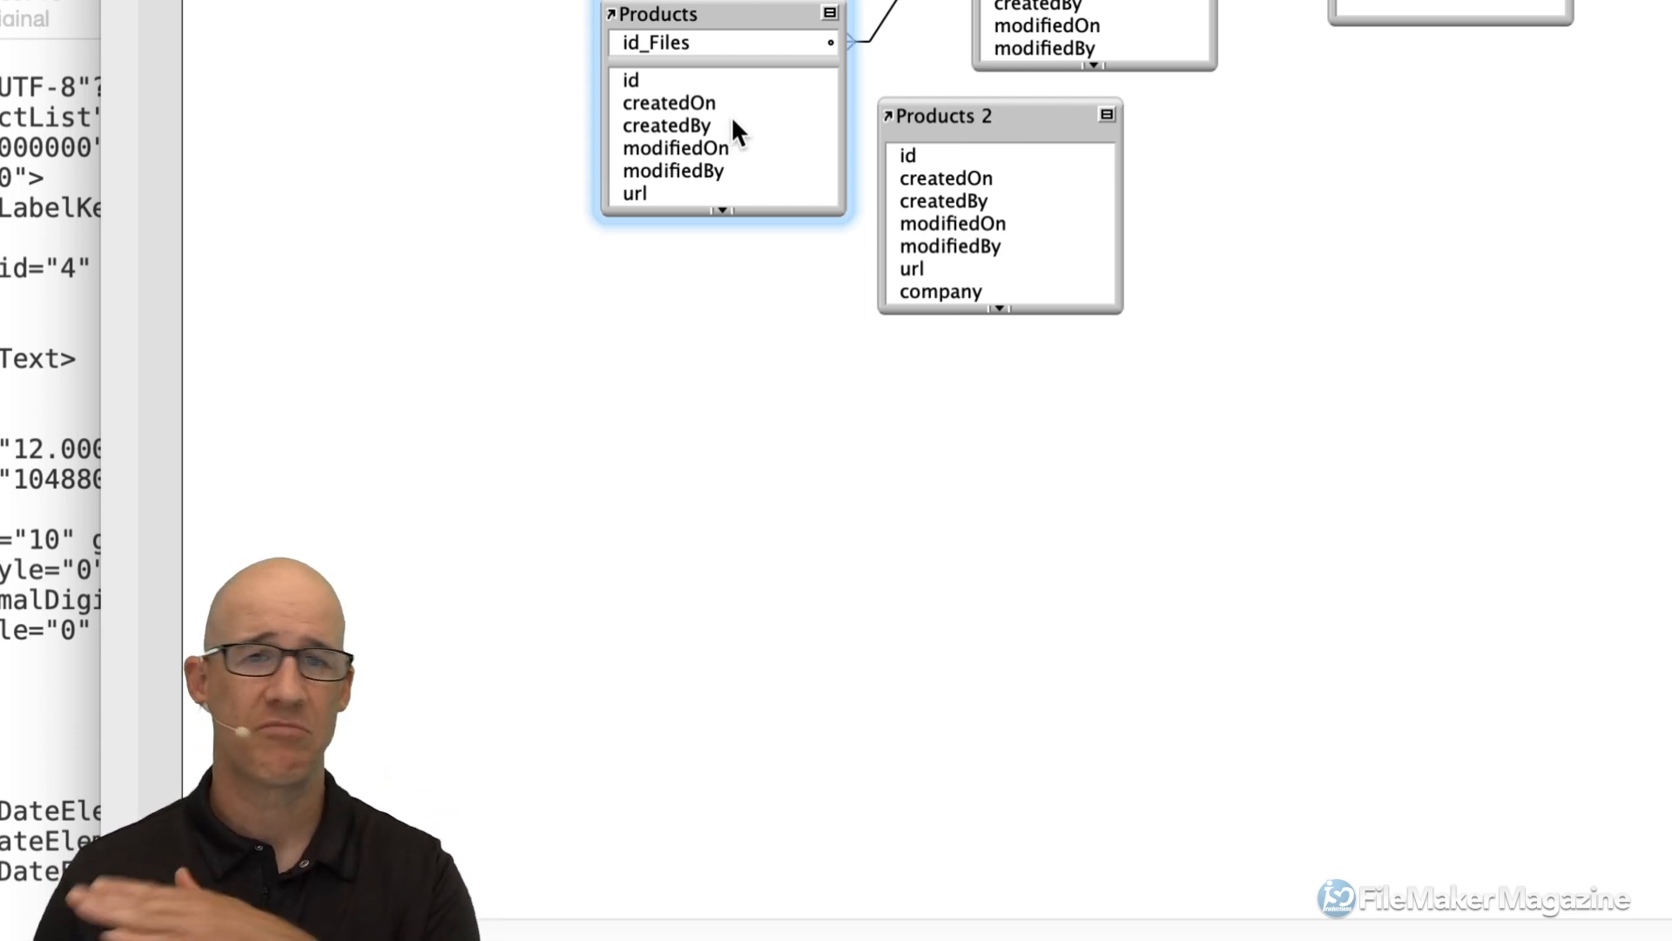
Relate the id field of Products to the id field of its duplicate occurrence and shift the duplicate slightly away from Products.
drag(710, 84, 941, 163)
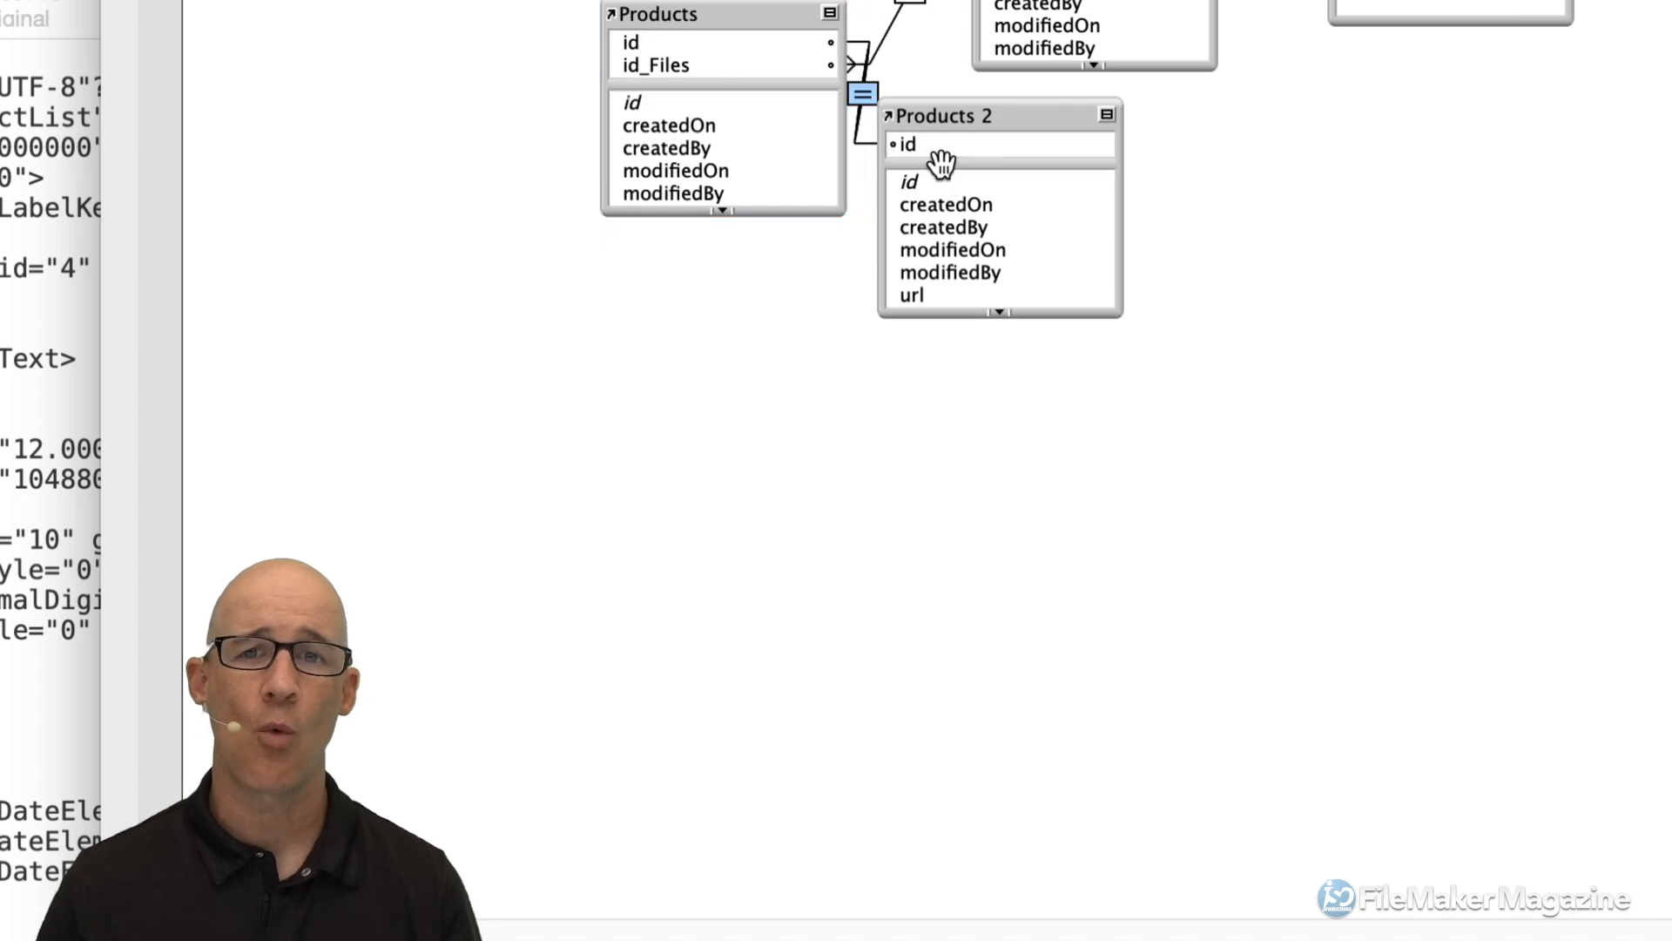
drag(914, 114, 959, 116)
click(884, 96)
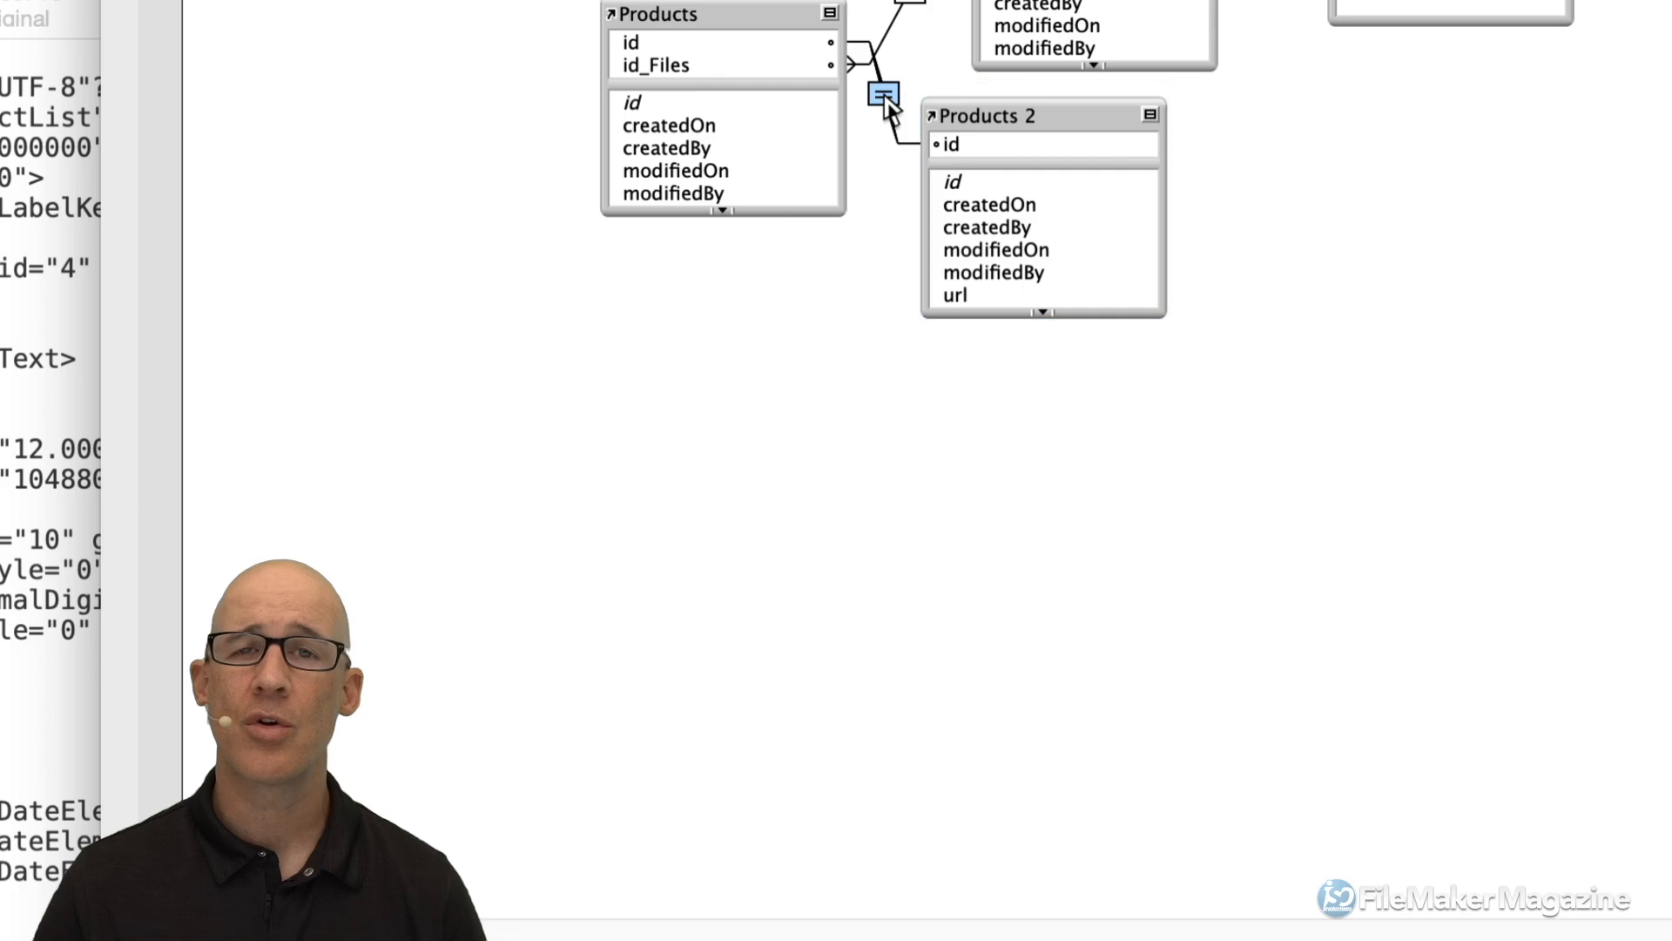
Change the relationship between Products and its duplicate occurrence so that PORTAL equals id.
double_click(885, 95)
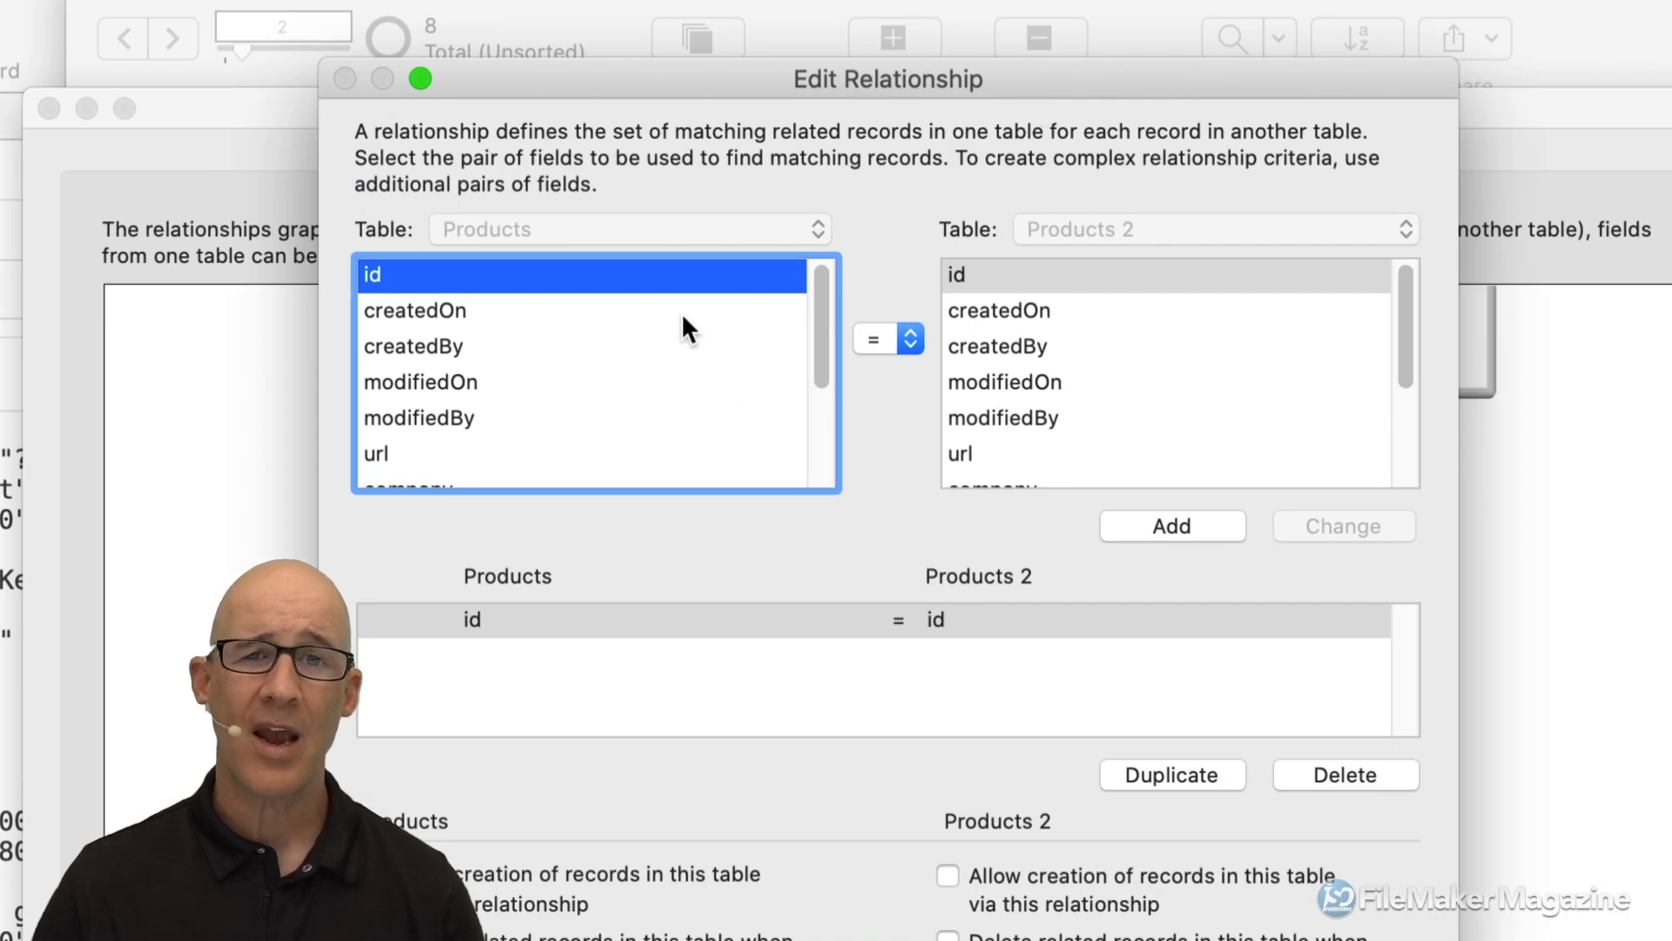
scroll(686, 315, down, 3)
scroll(686, 316, up, 3)
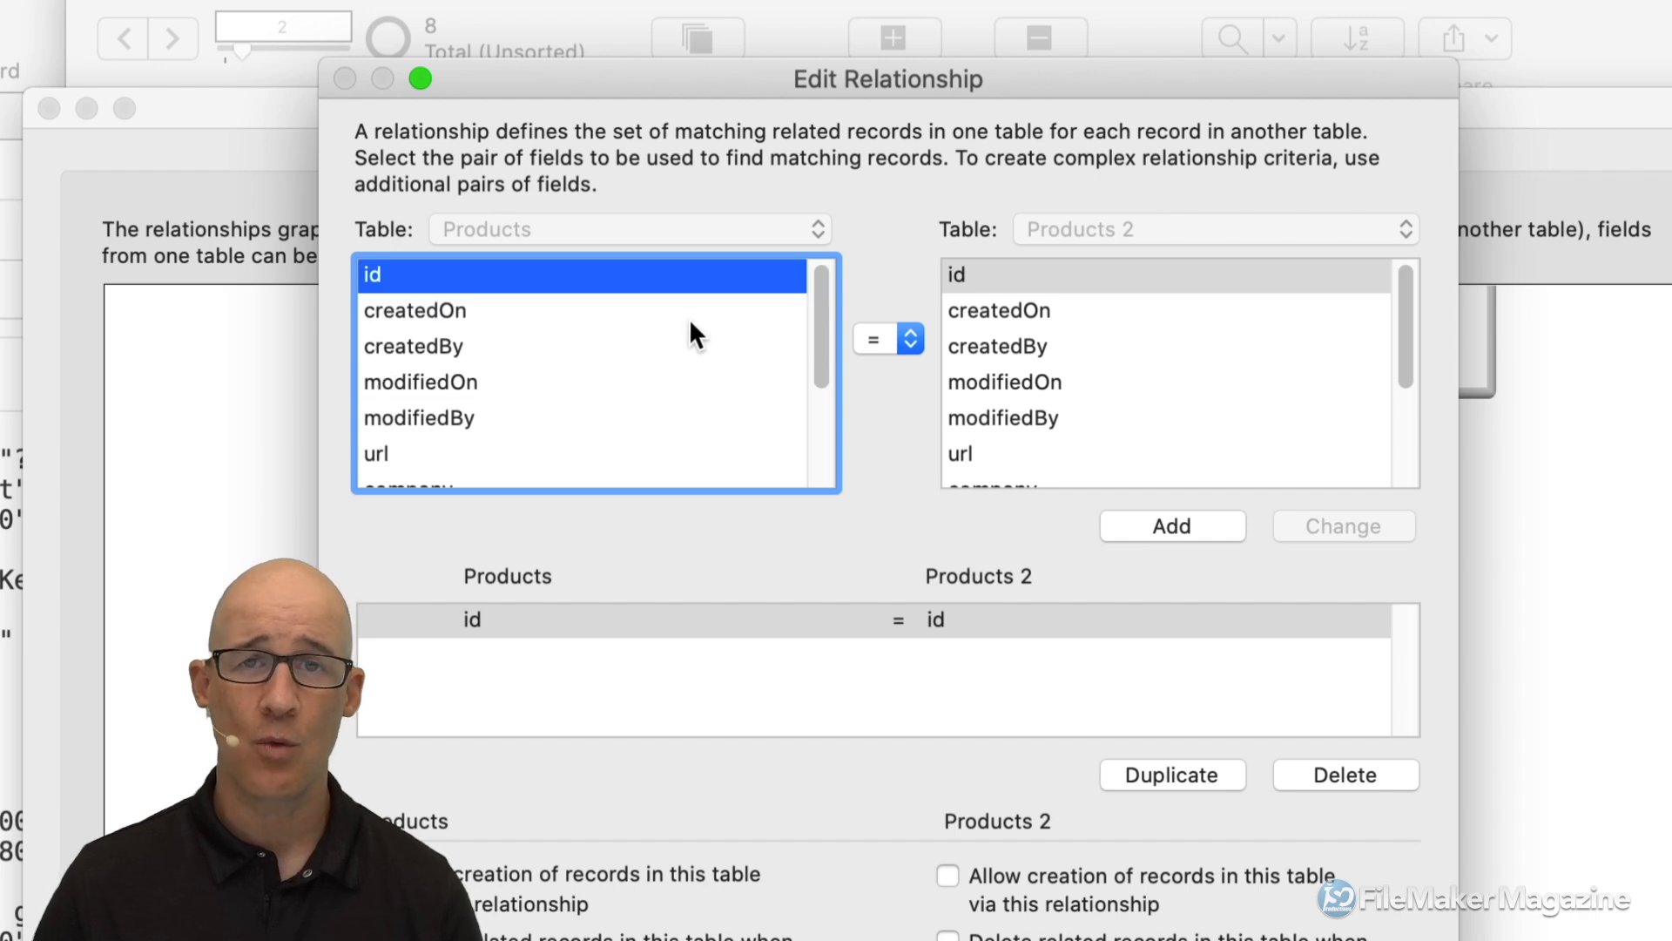
scroll(689, 319, down, 1)
scroll(692, 319, down, 3)
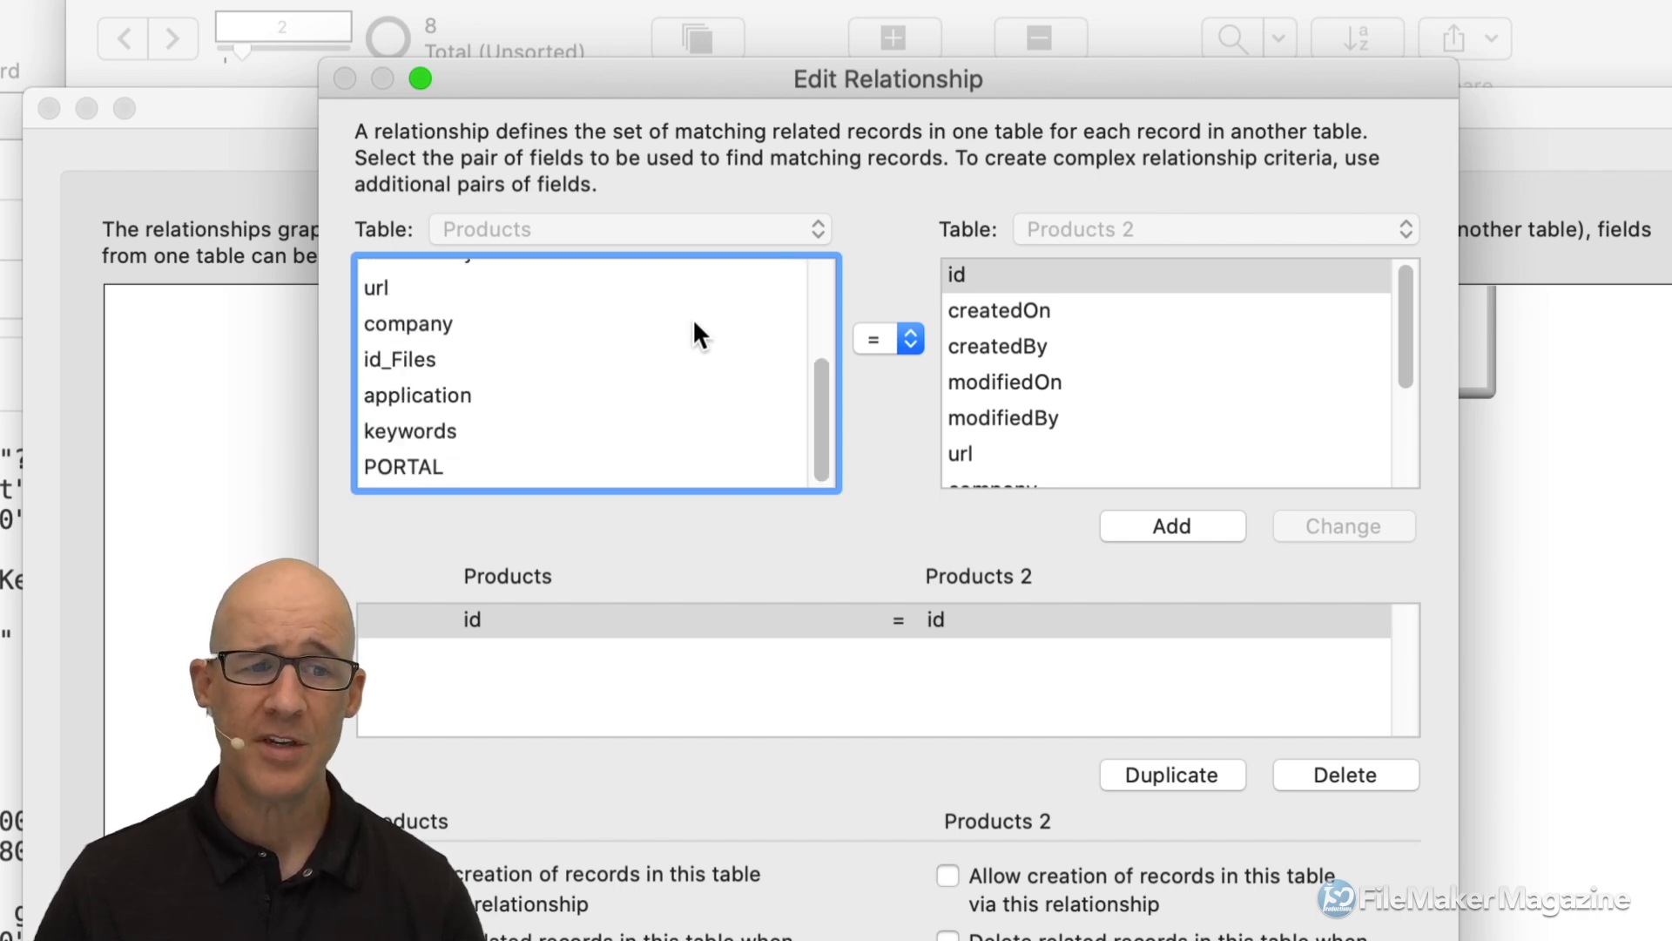
click(449, 465)
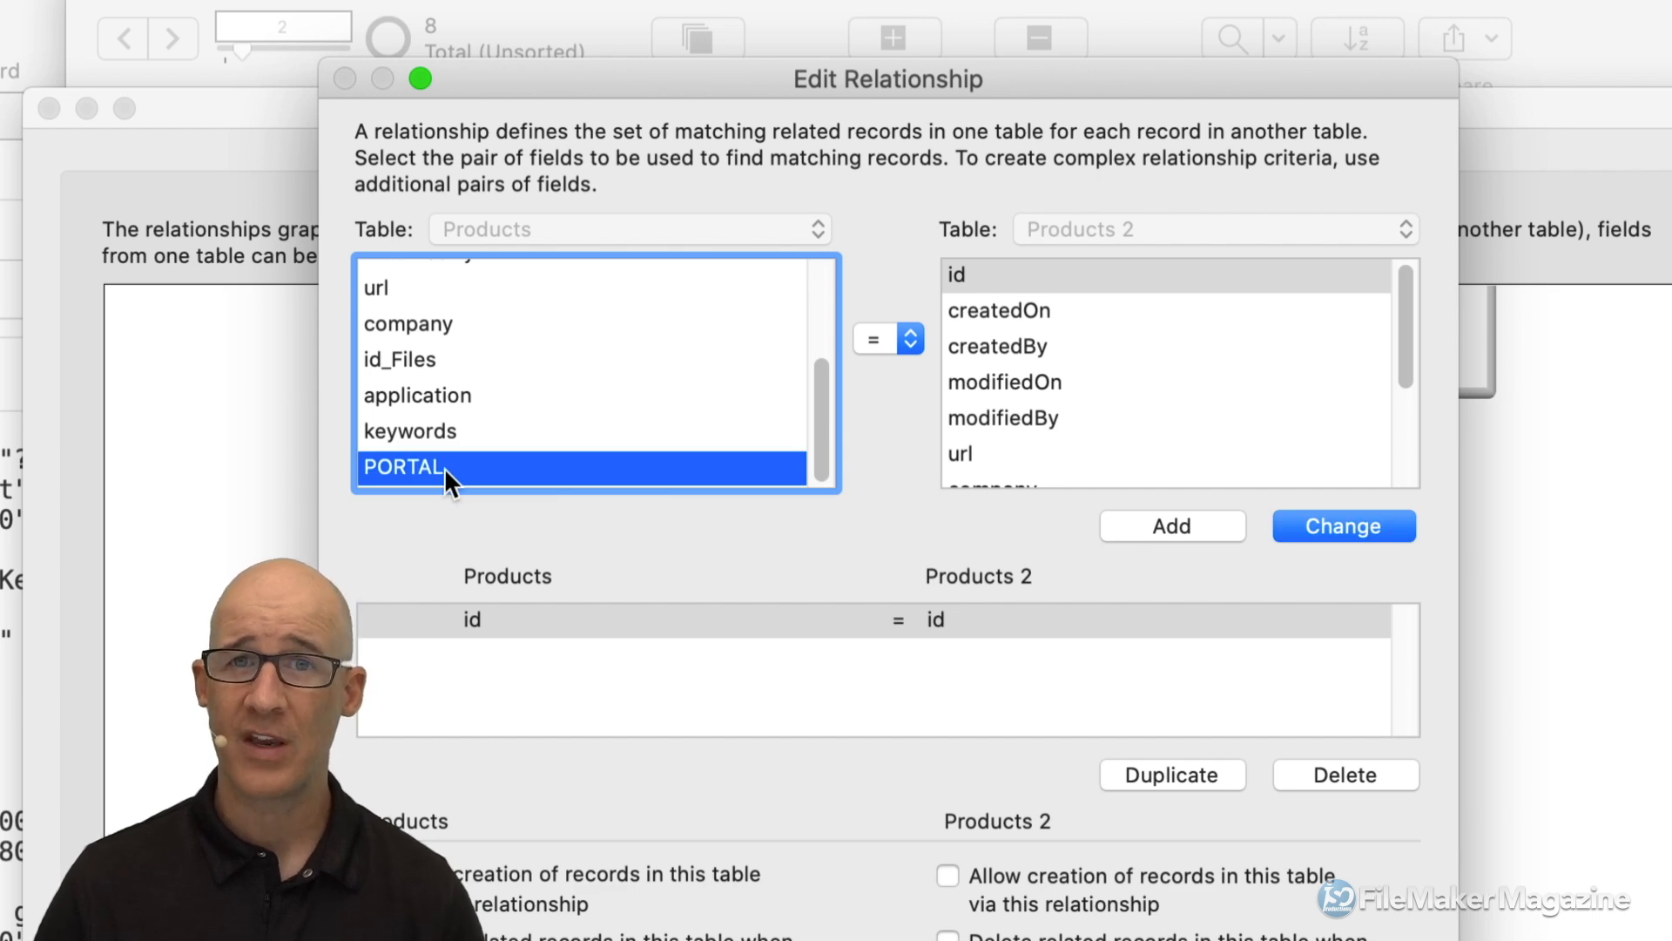
click(969, 276)
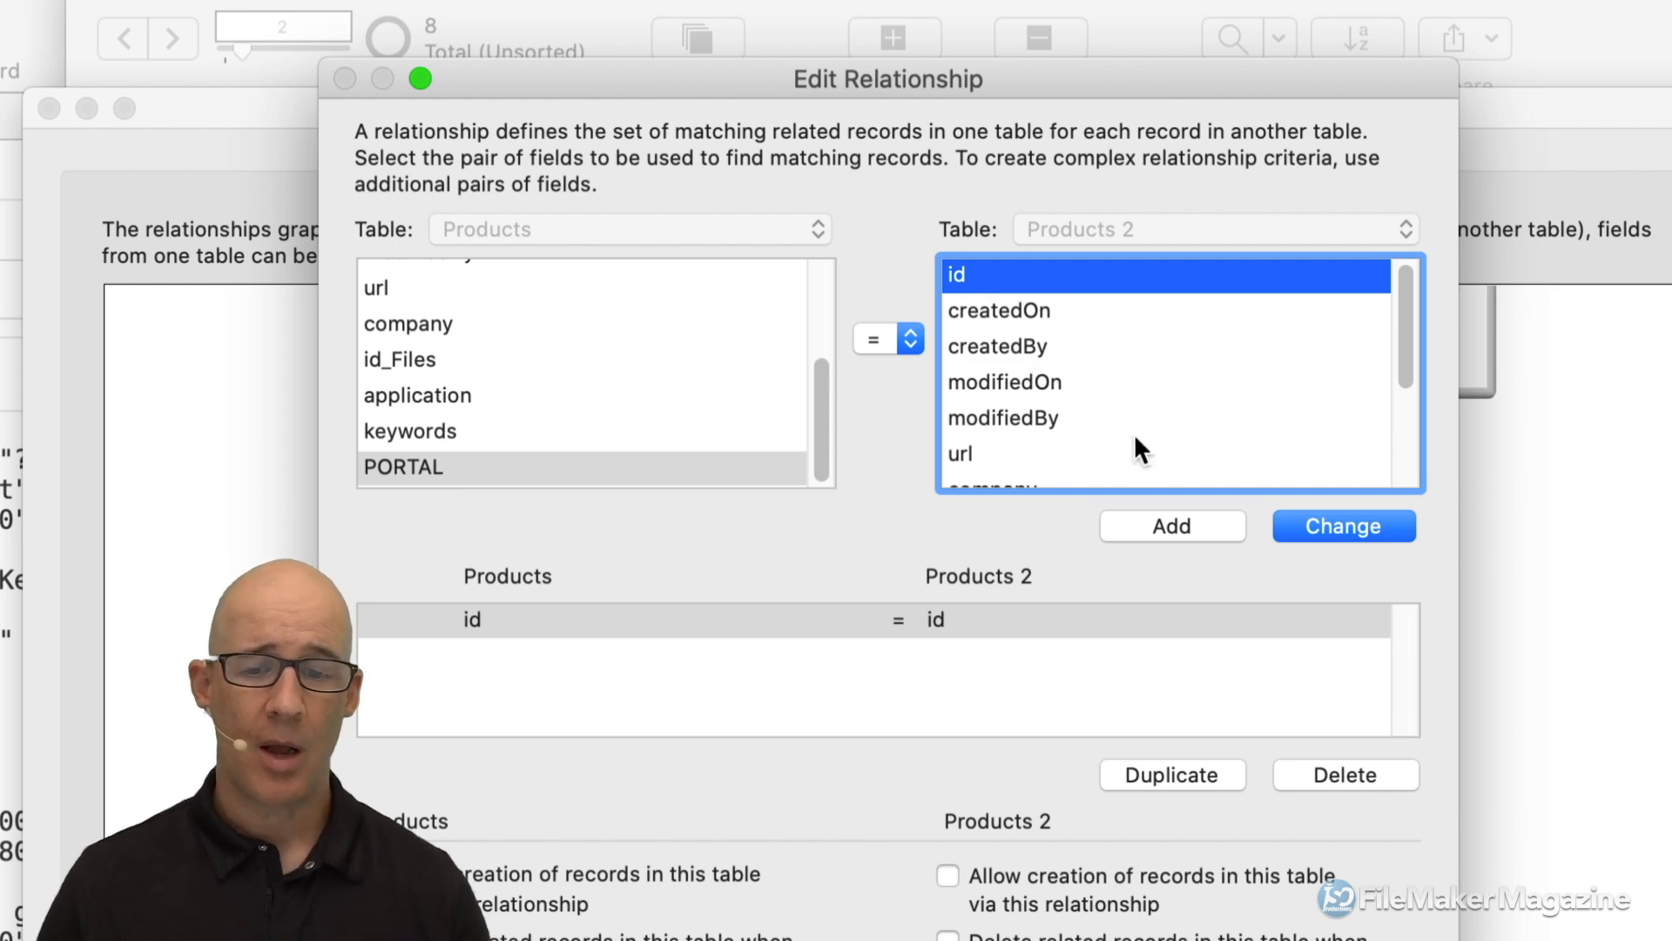
click(1357, 529)
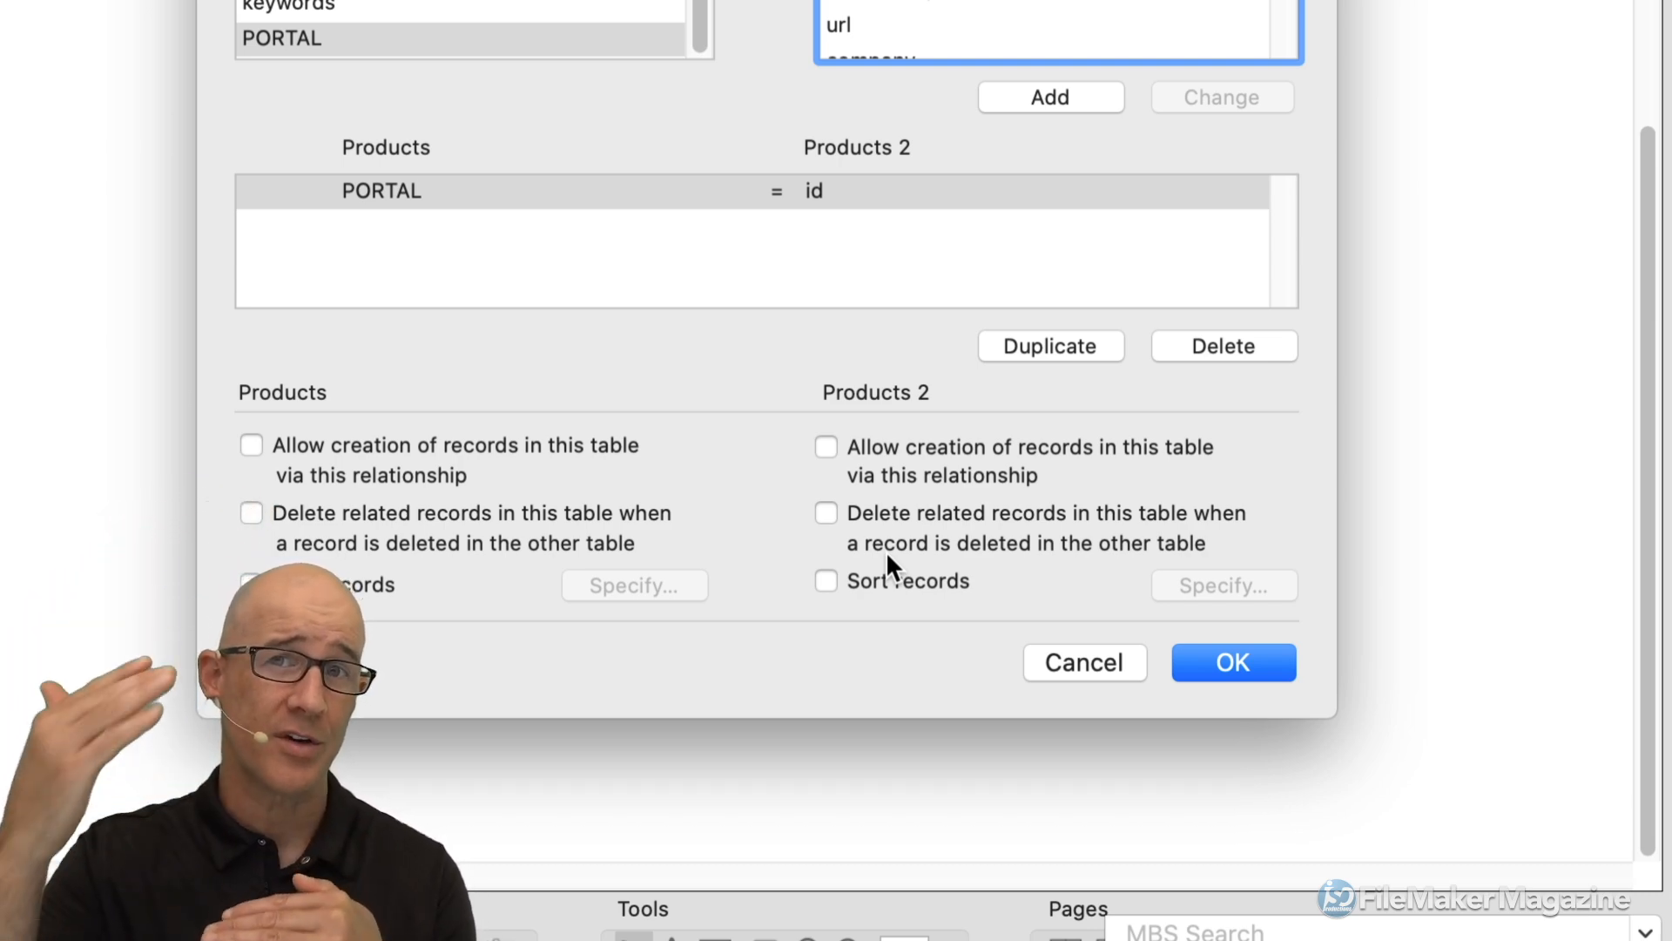
click(1236, 671)
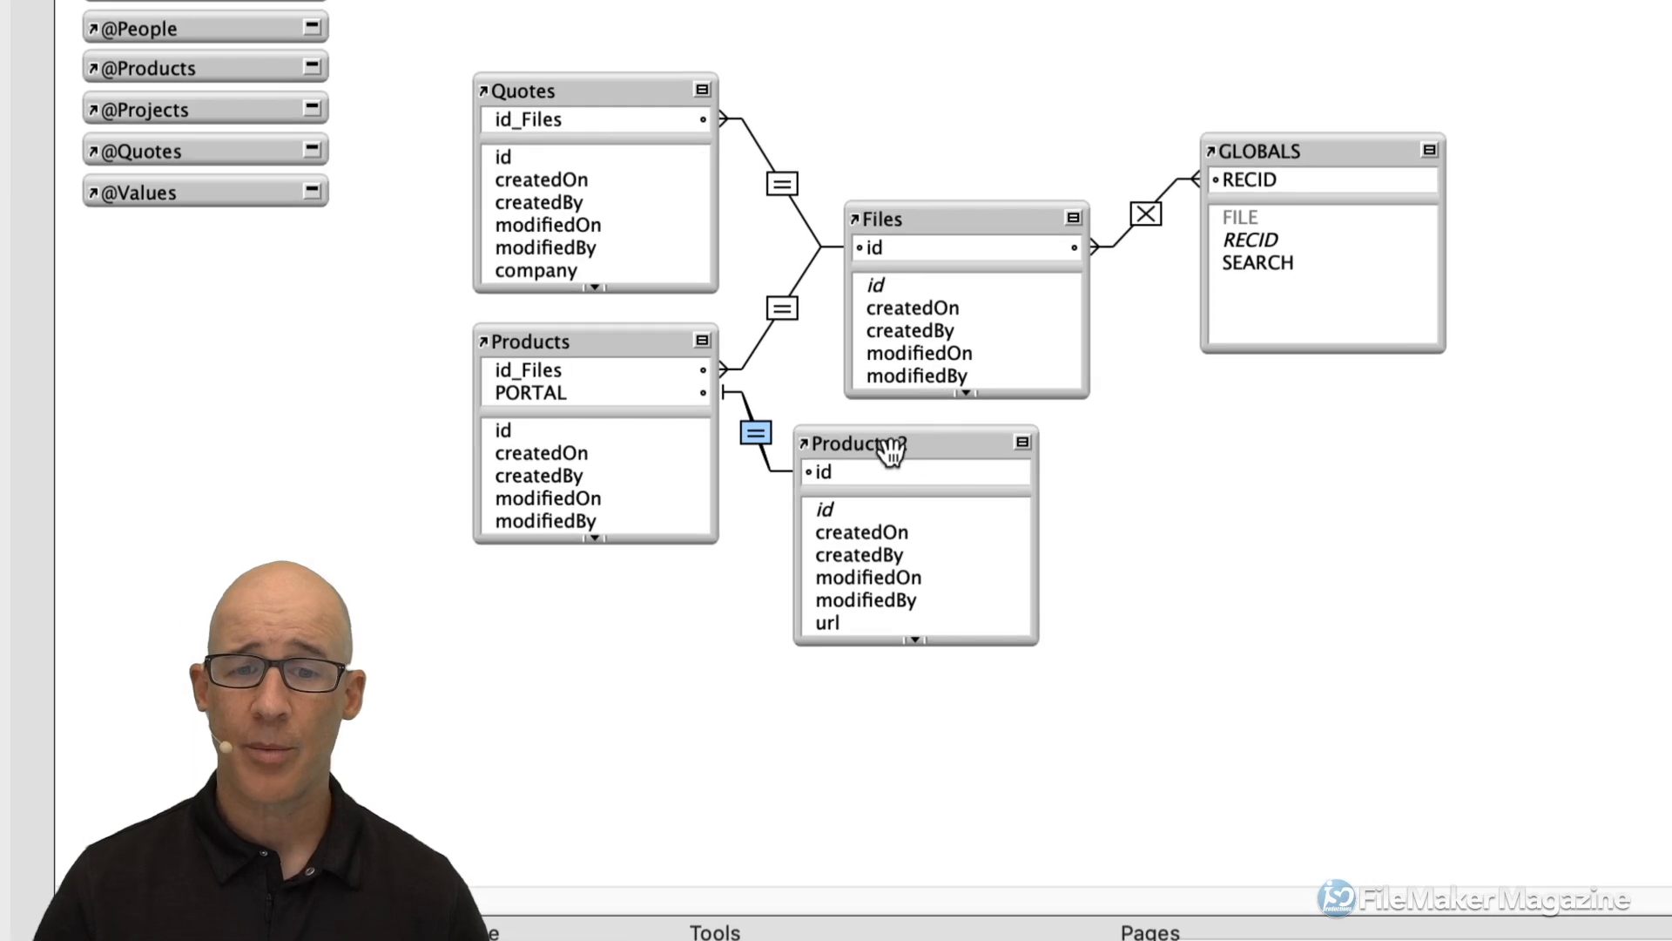
Name the duplicate Products table occurrence "Self » Products".
double_click(887, 446)
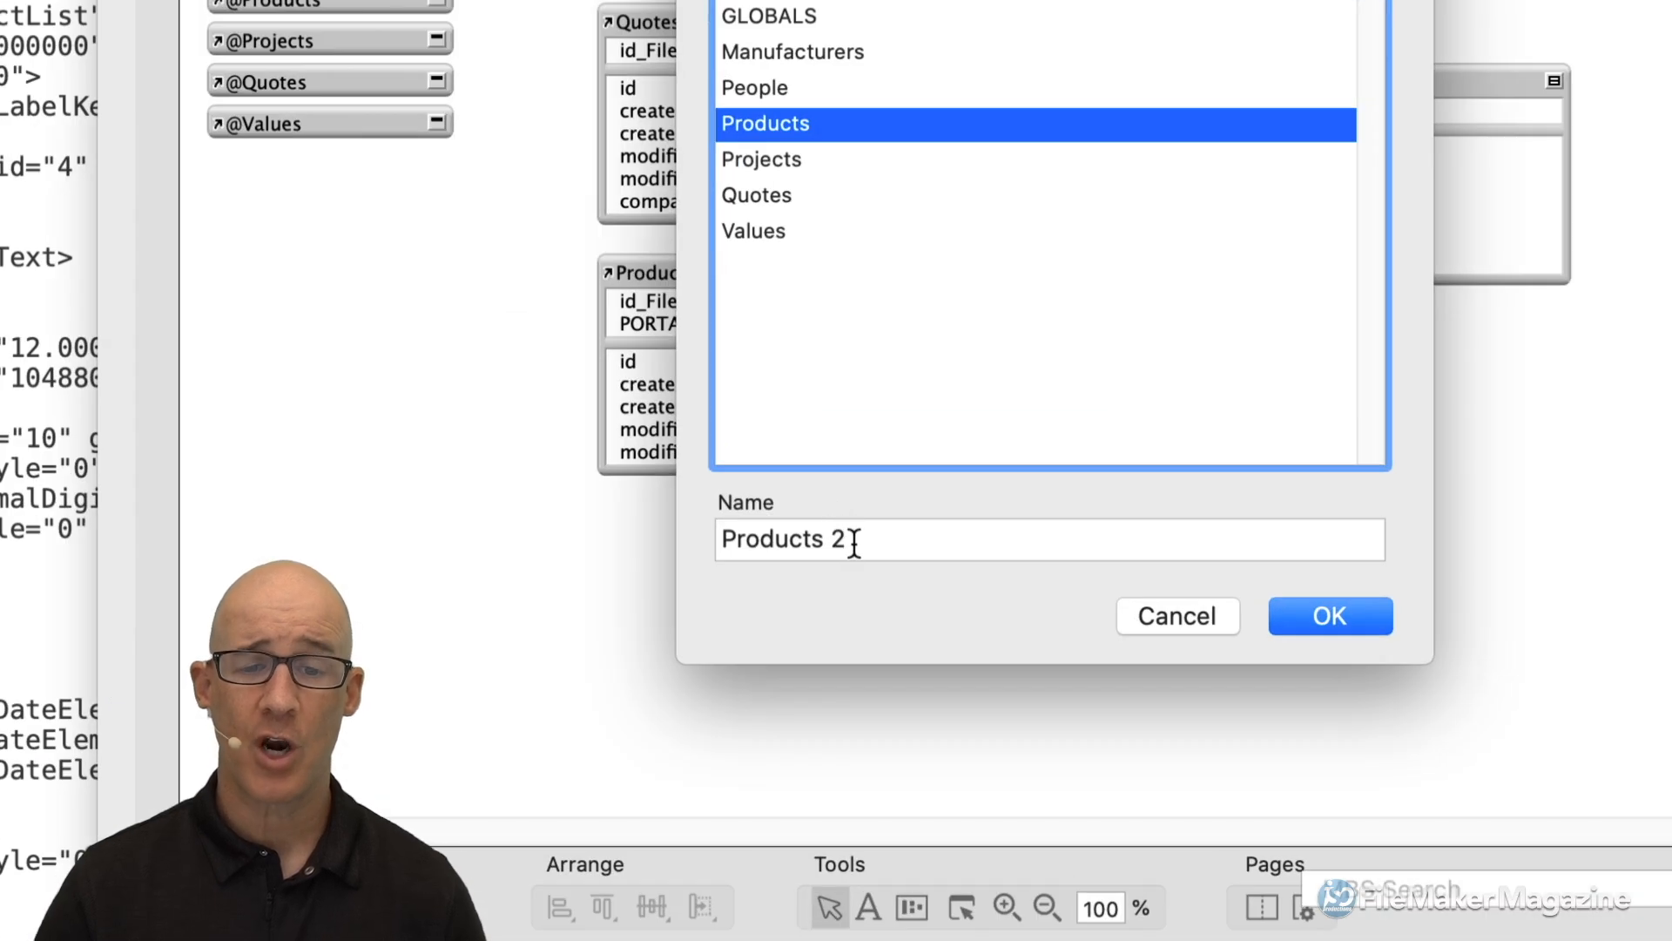
drag(845, 519, 718, 501)
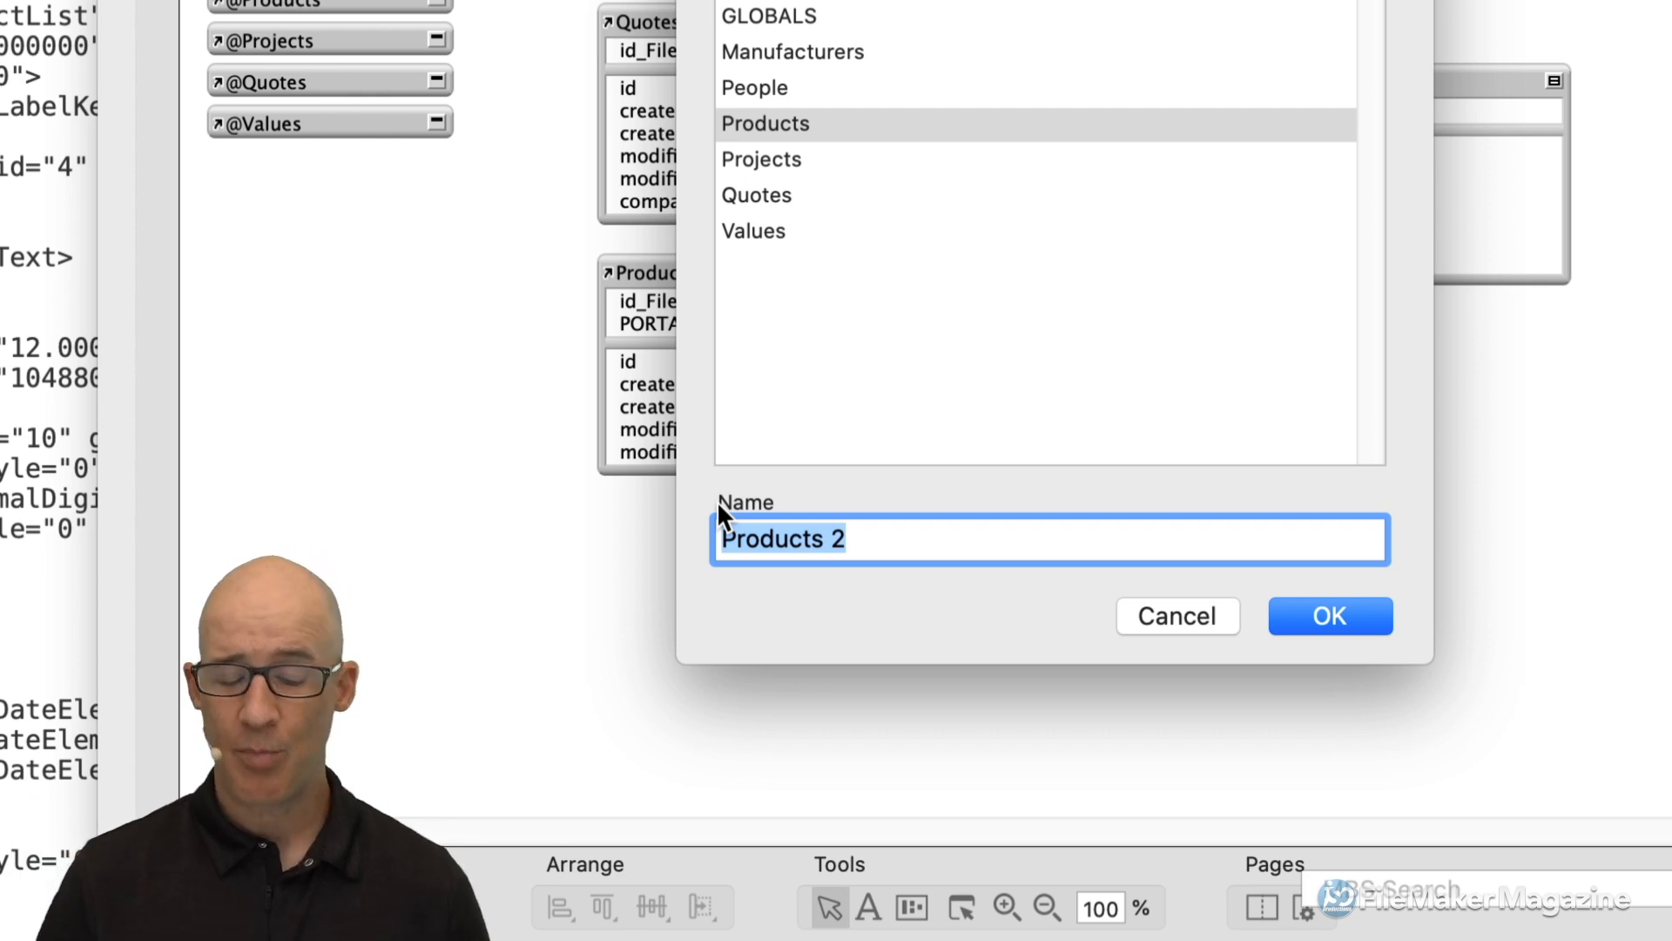
text(S)
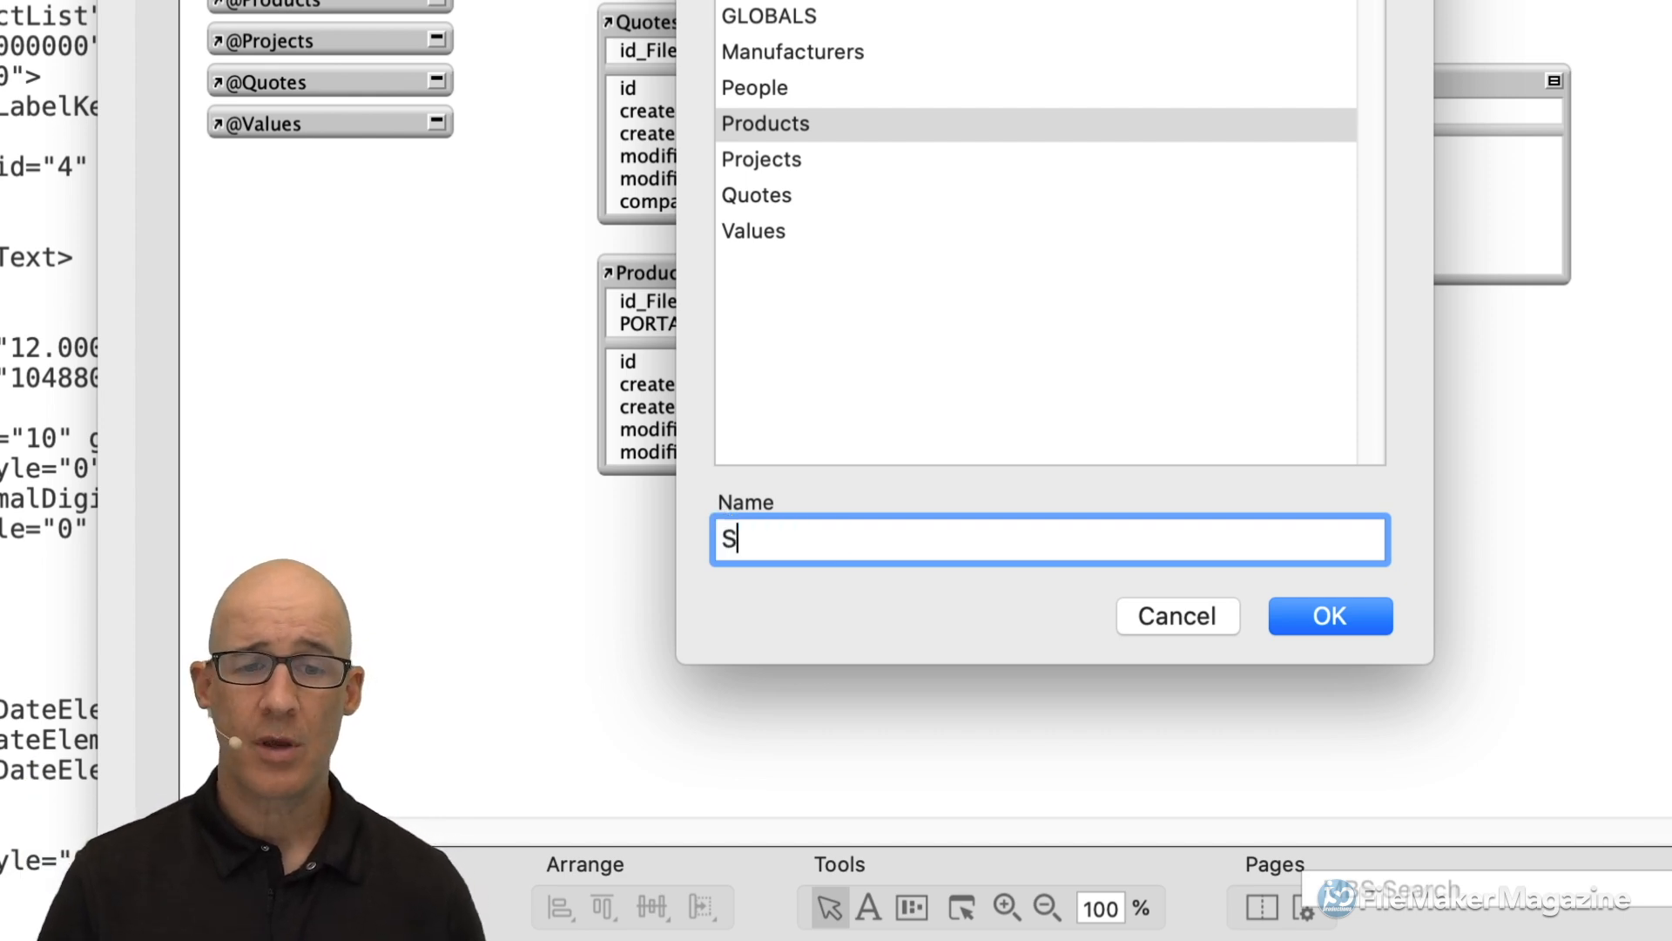
text(elf)
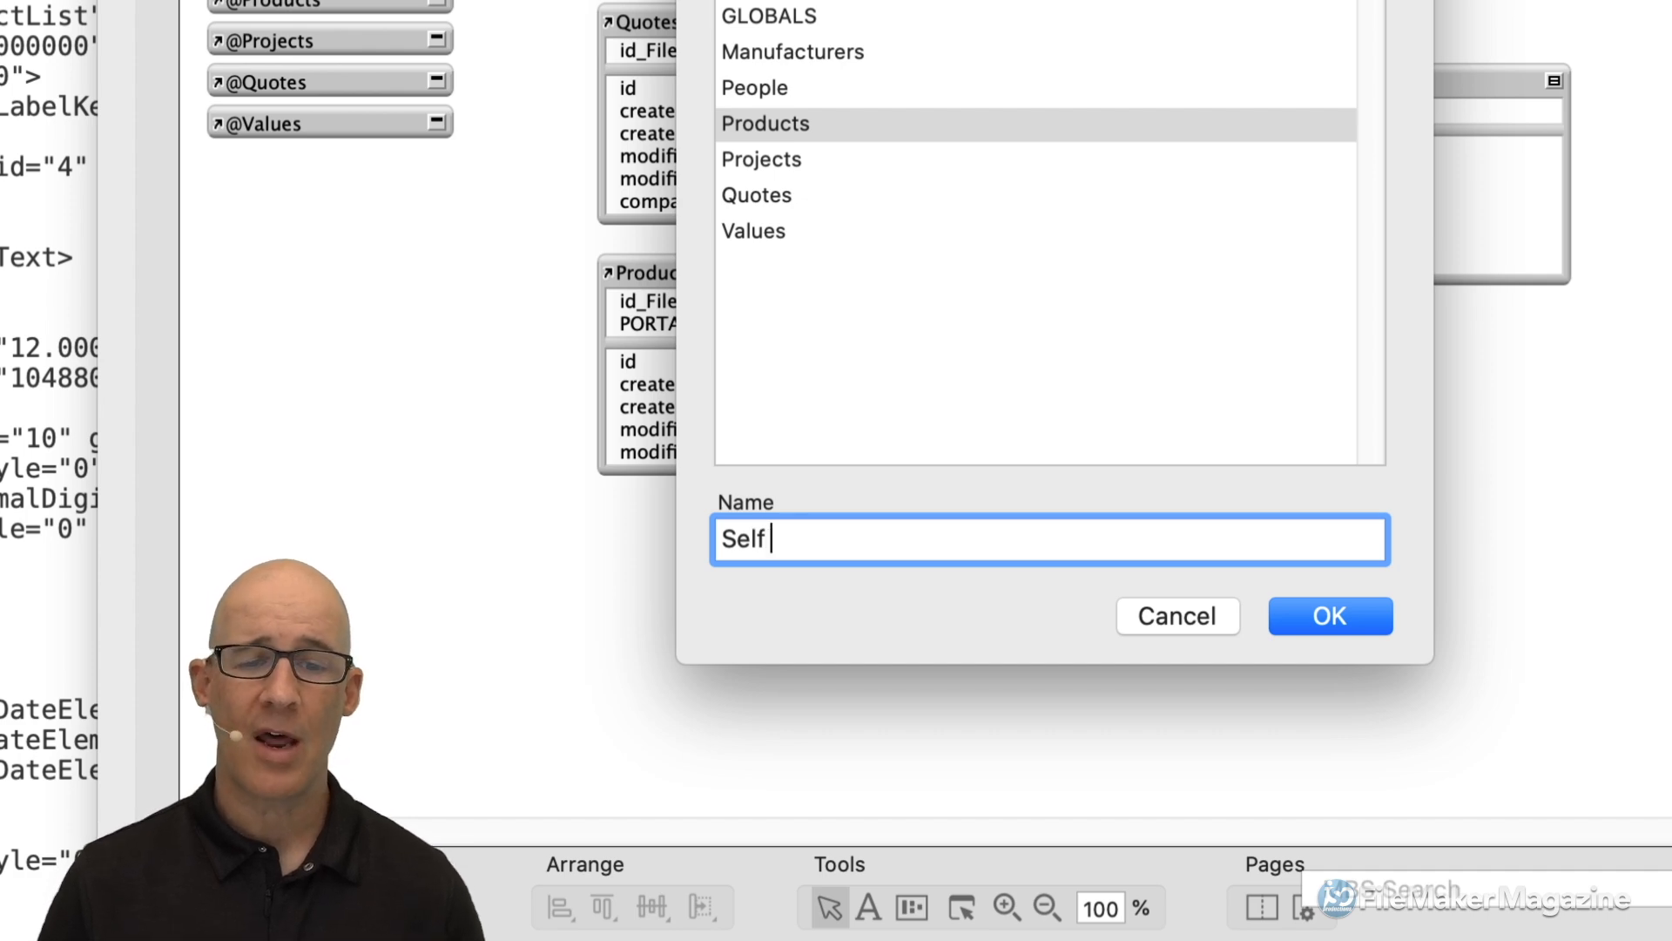
text( »)
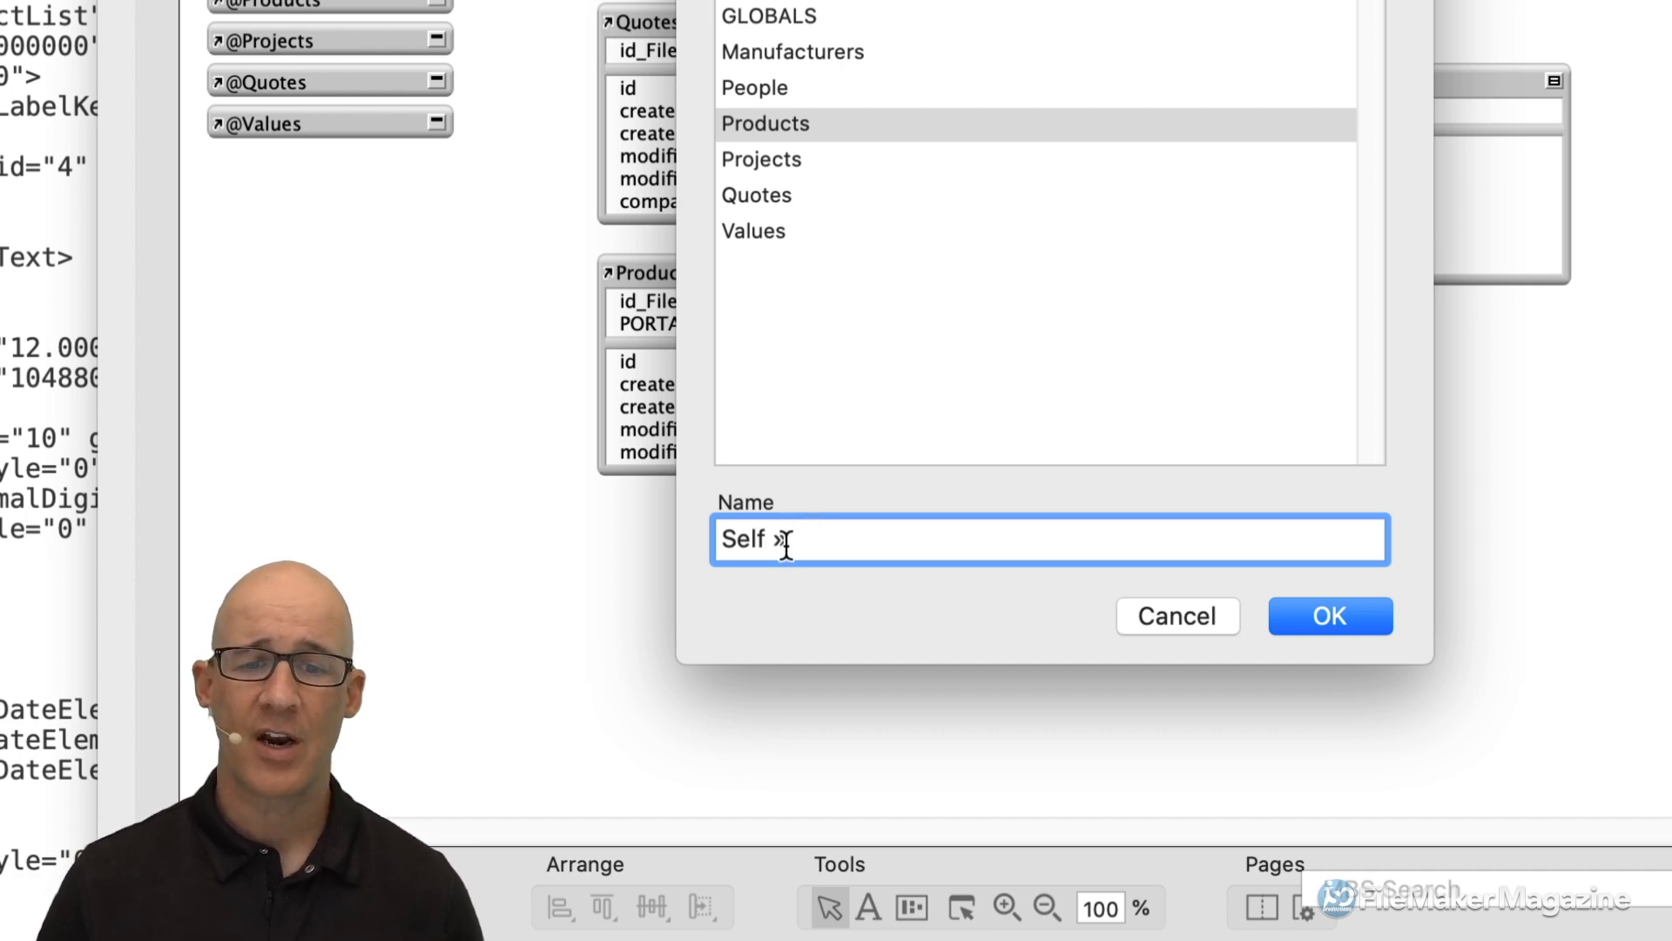
double_click(780, 540)
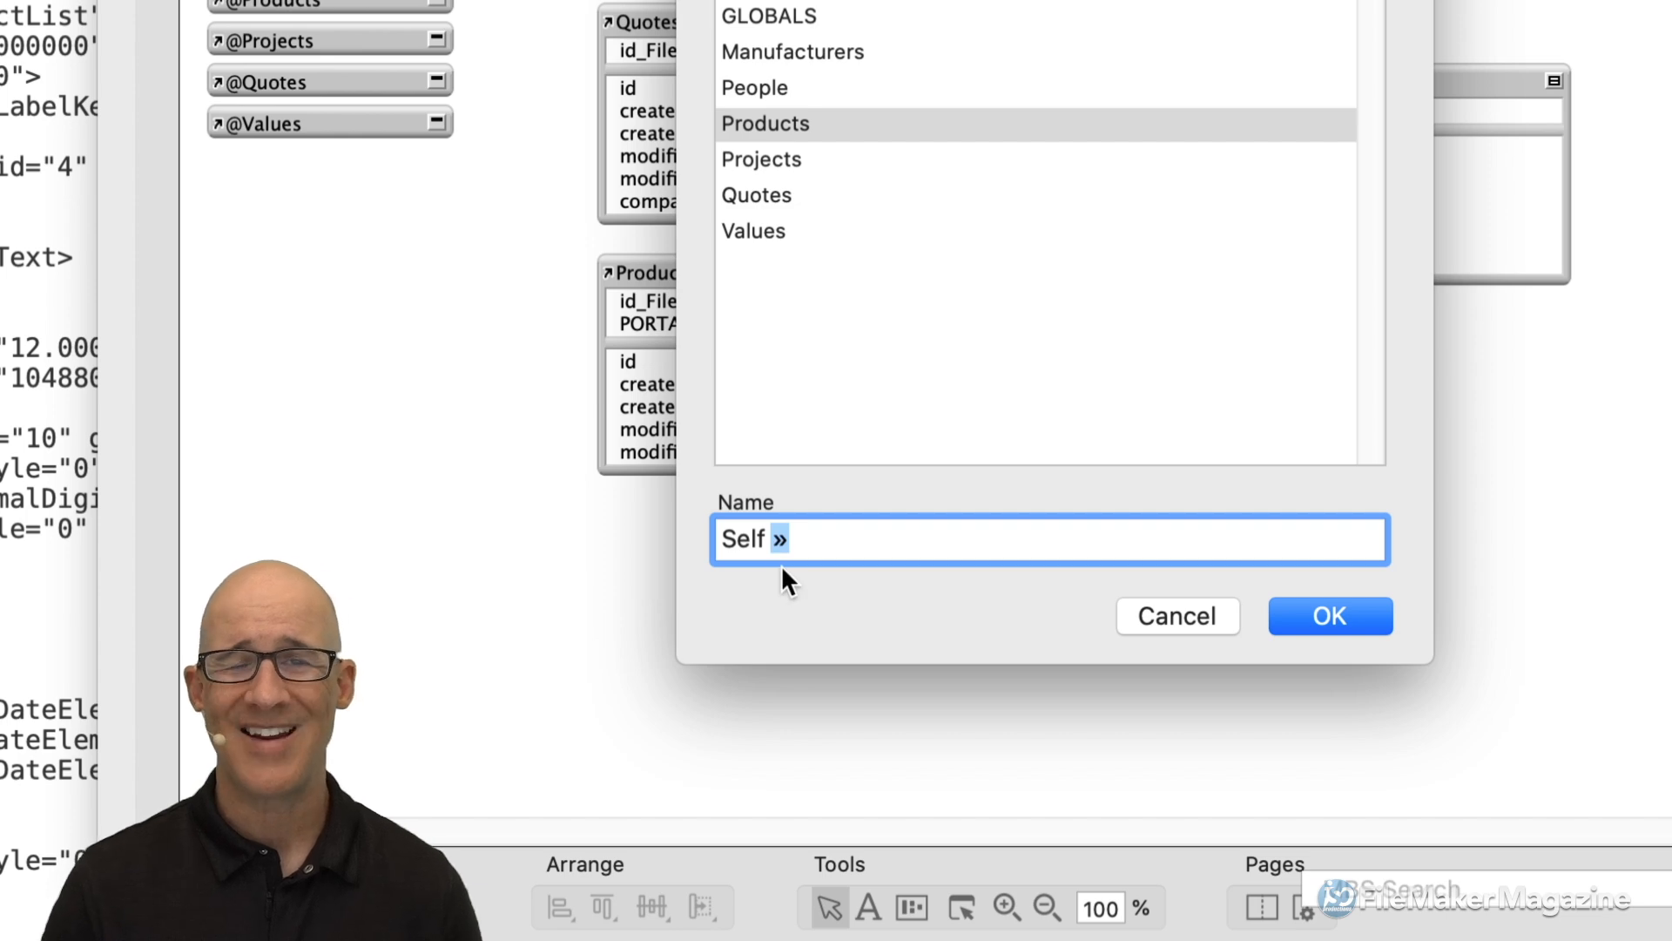
click(822, 539)
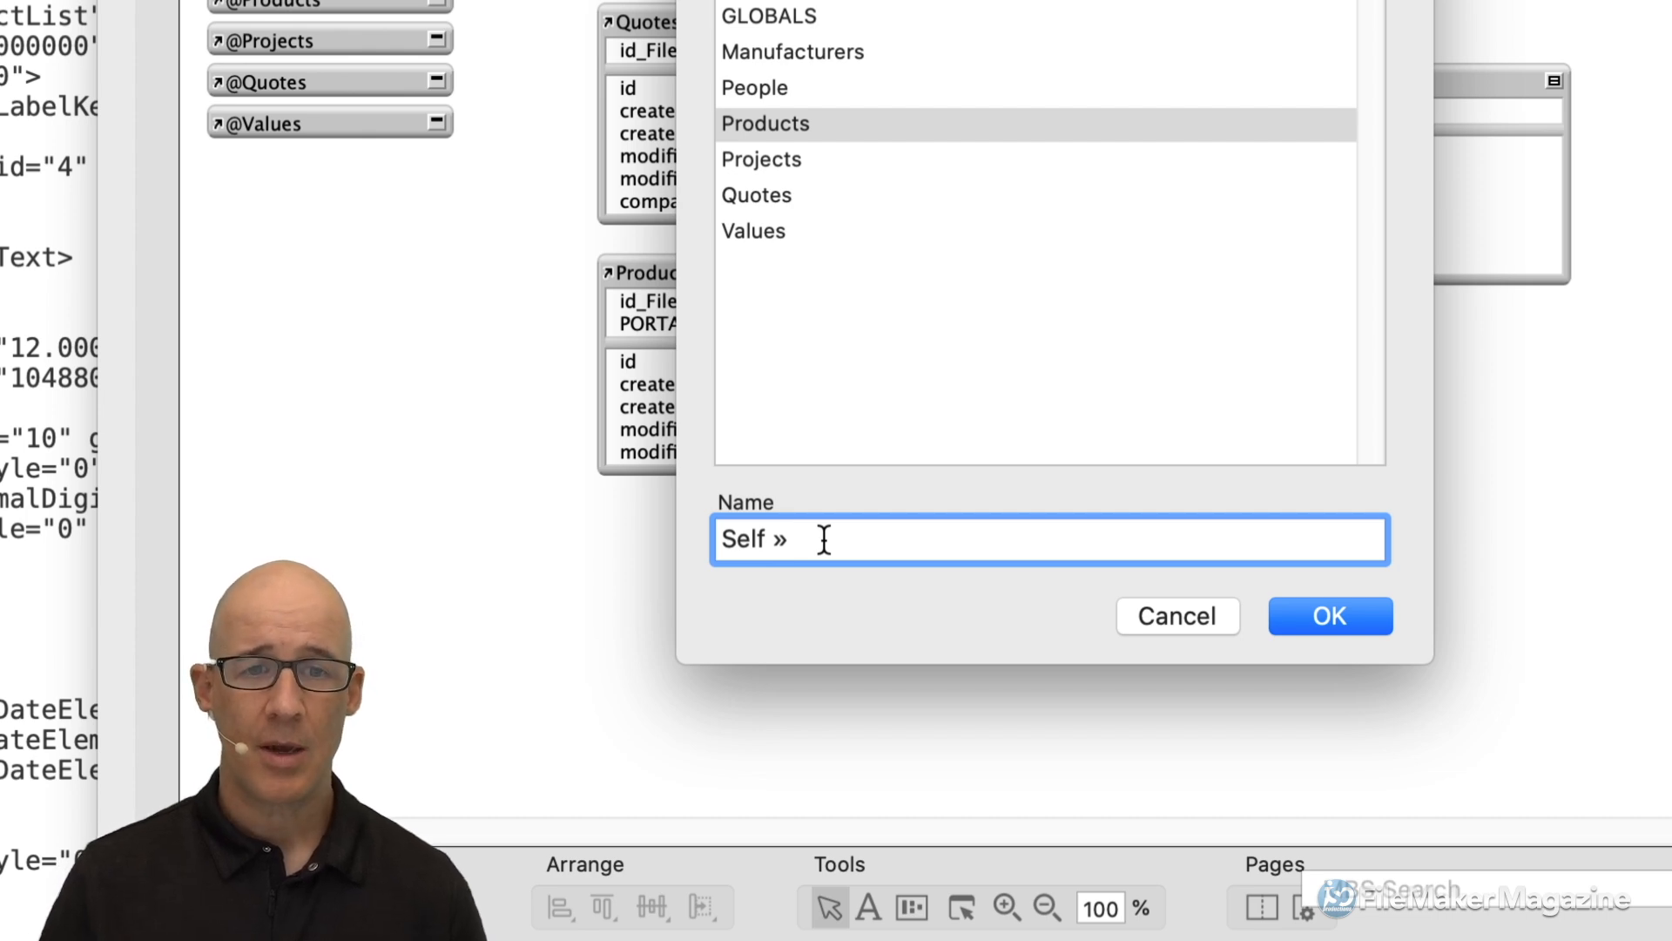
text(Products)
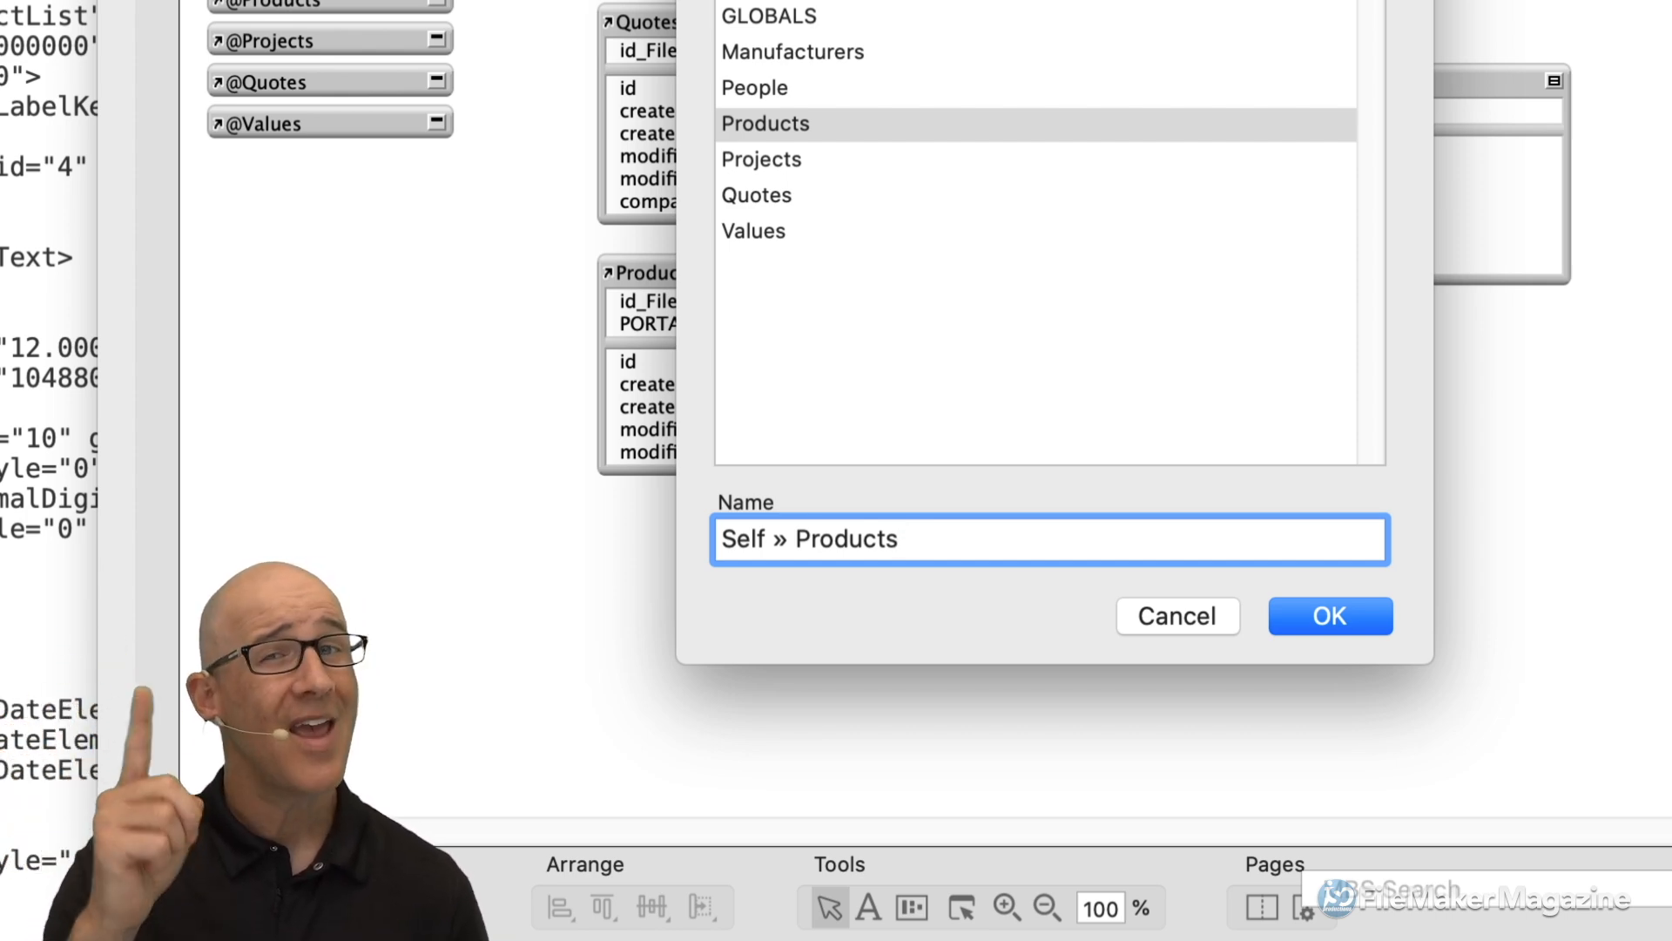
Append "::field_name" to the name Self » Products as a sample field reference and remove it again.
text(::)
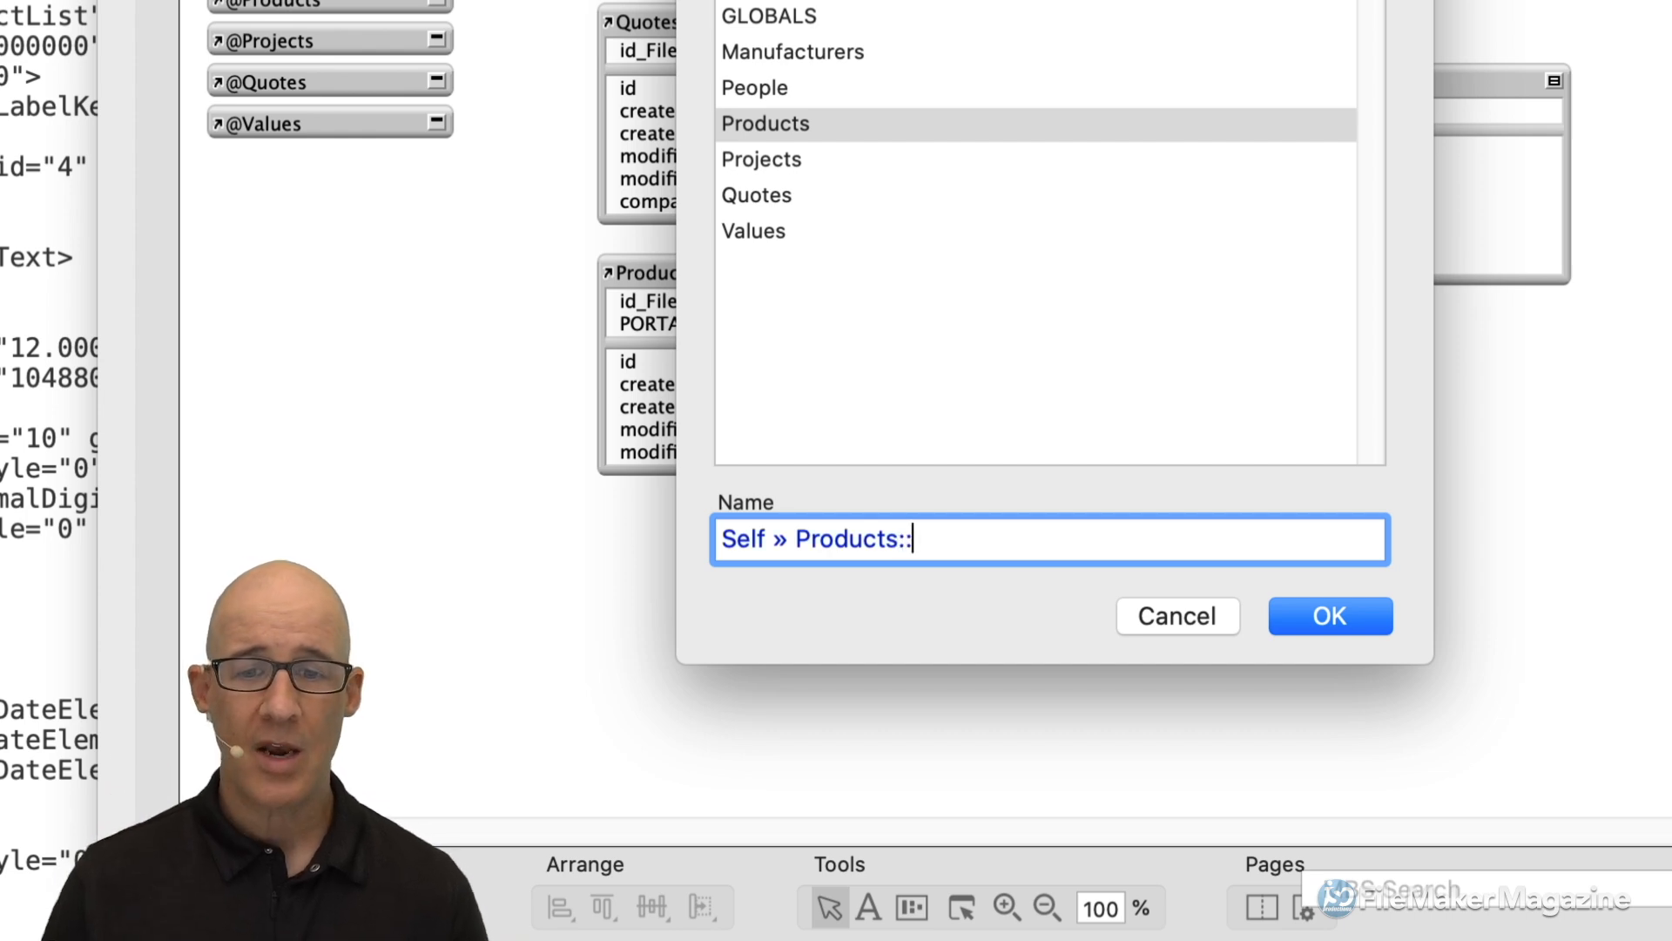
key(shift+Left)
key(shift+Left)
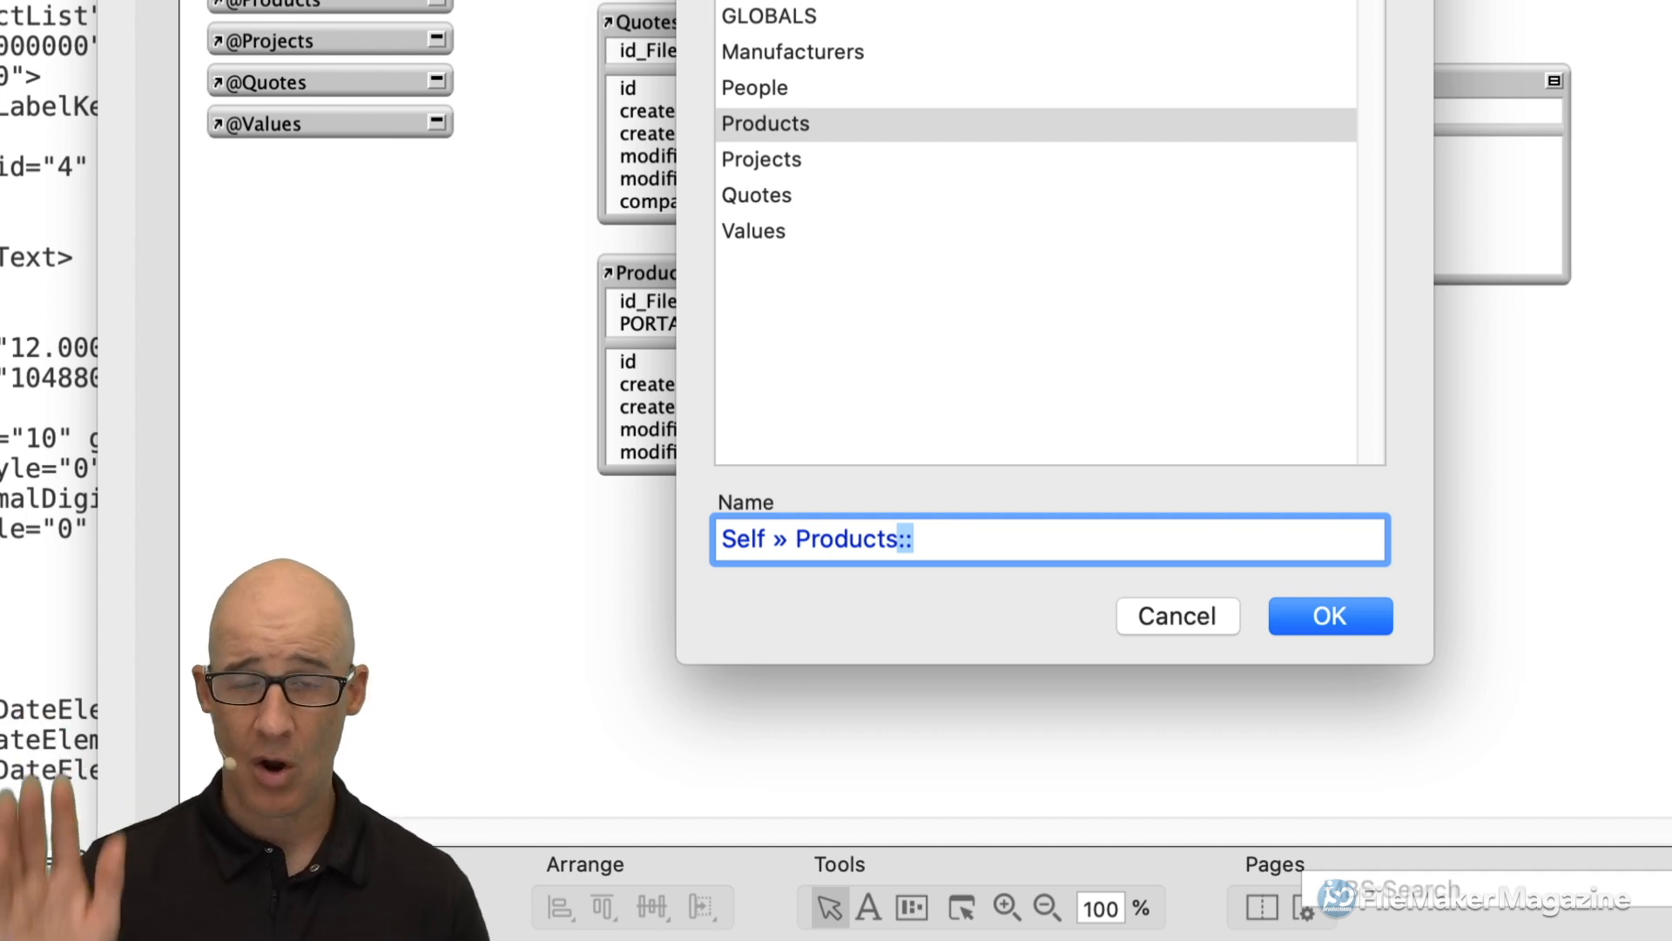
key(Right)
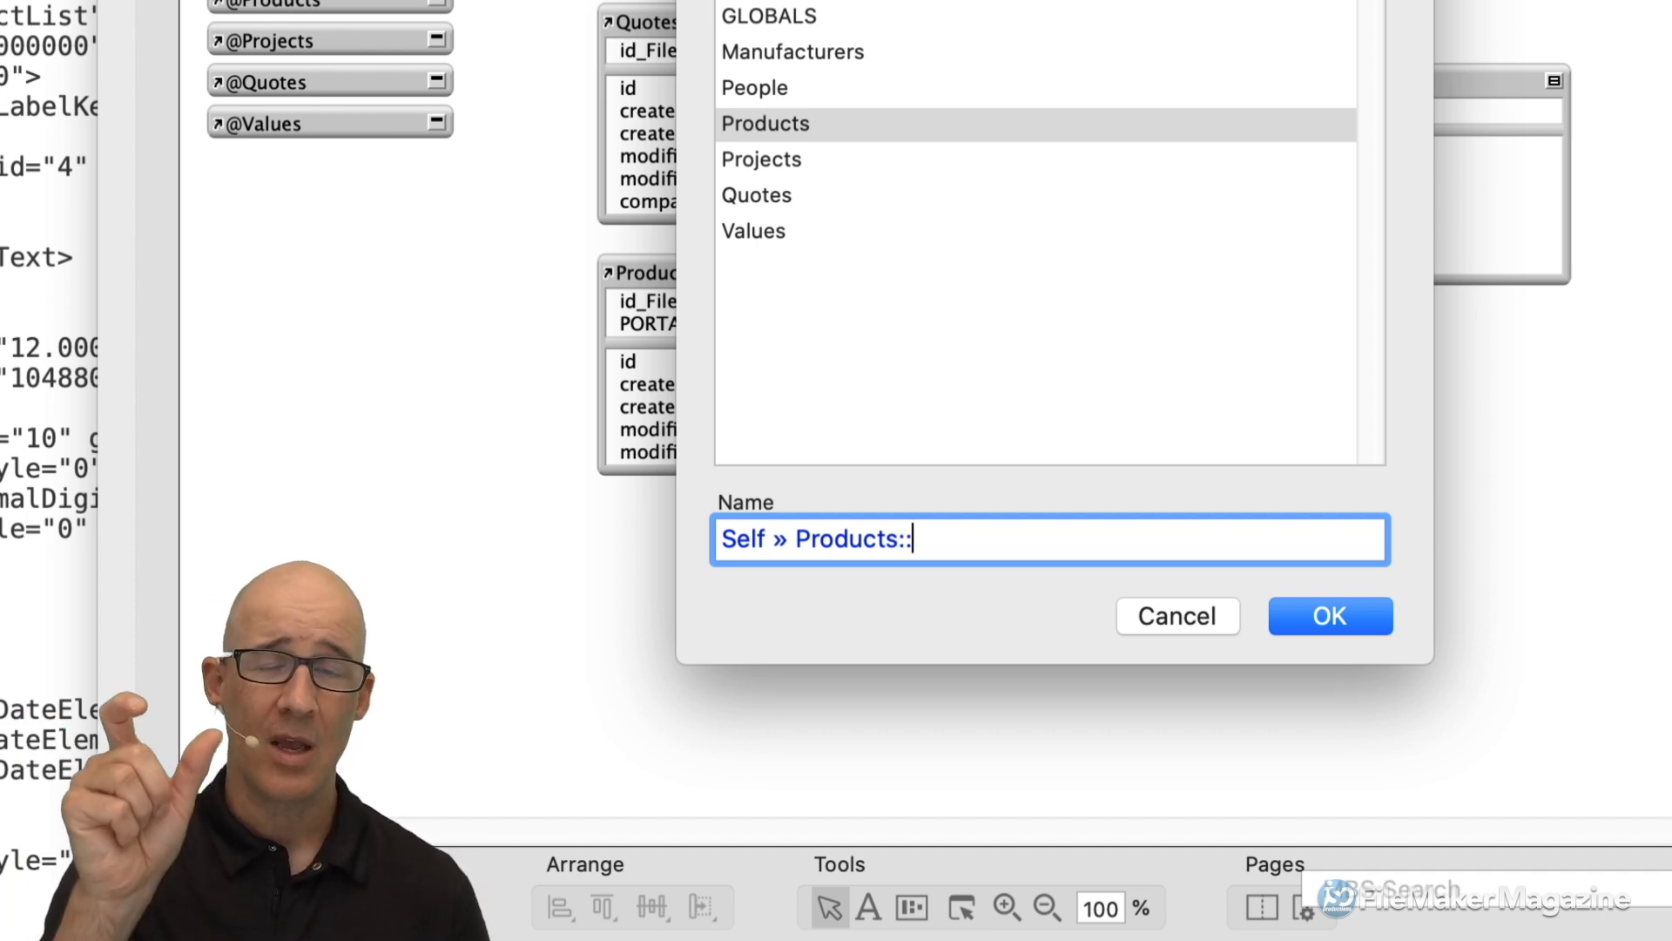
text(f)
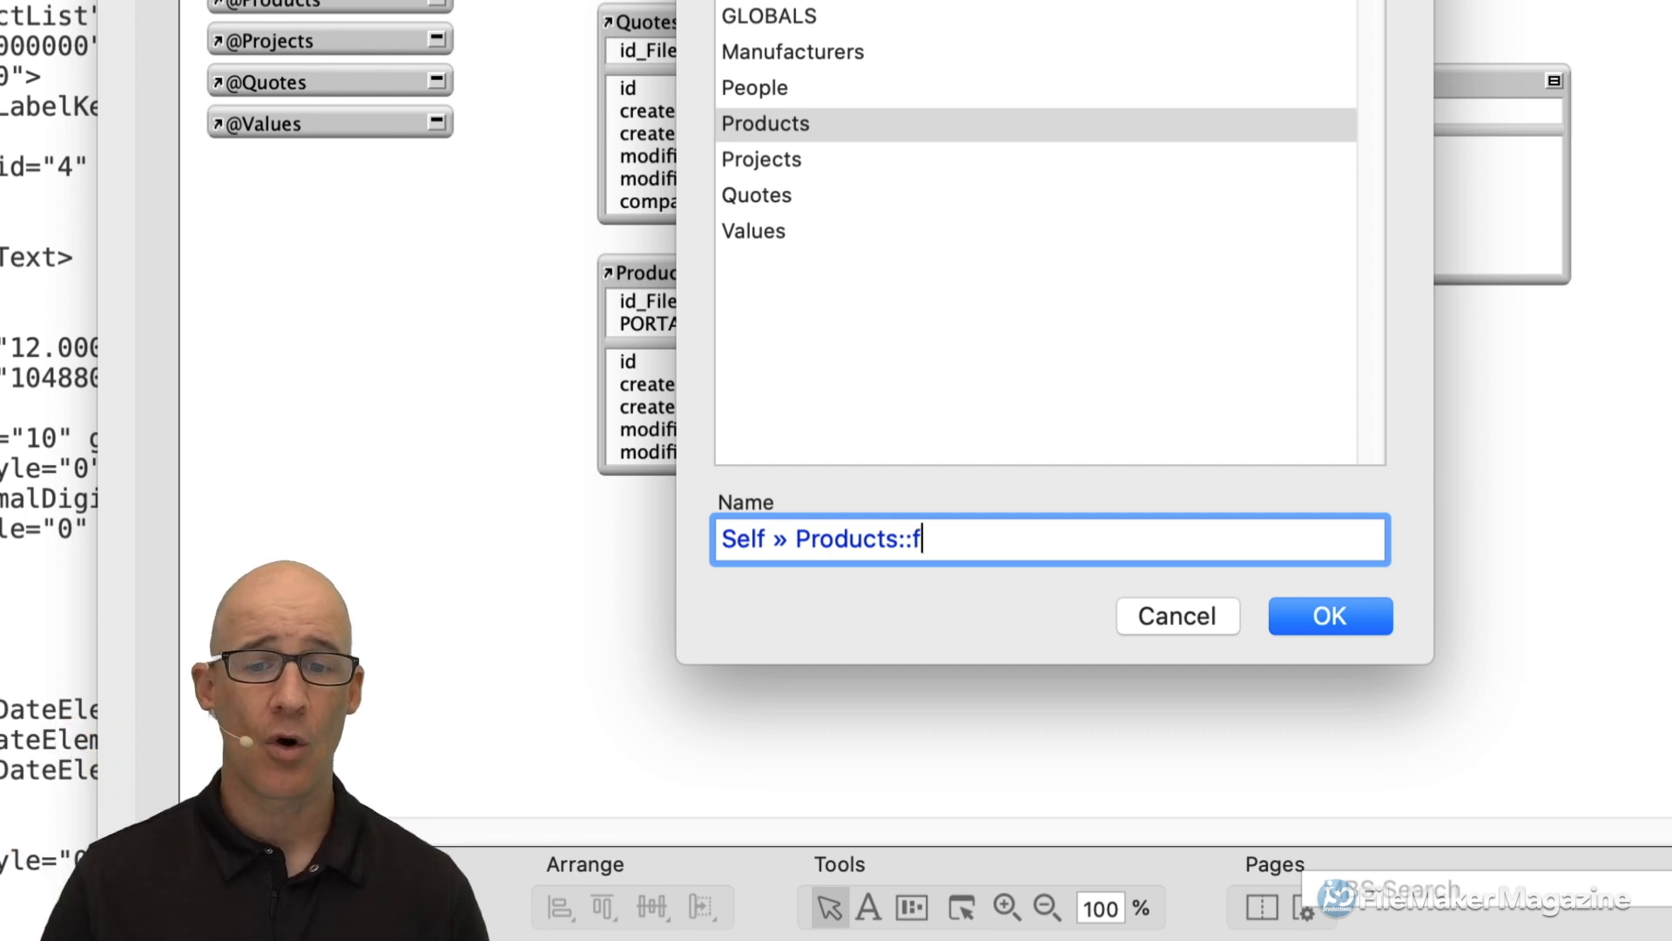
text(ield_name)
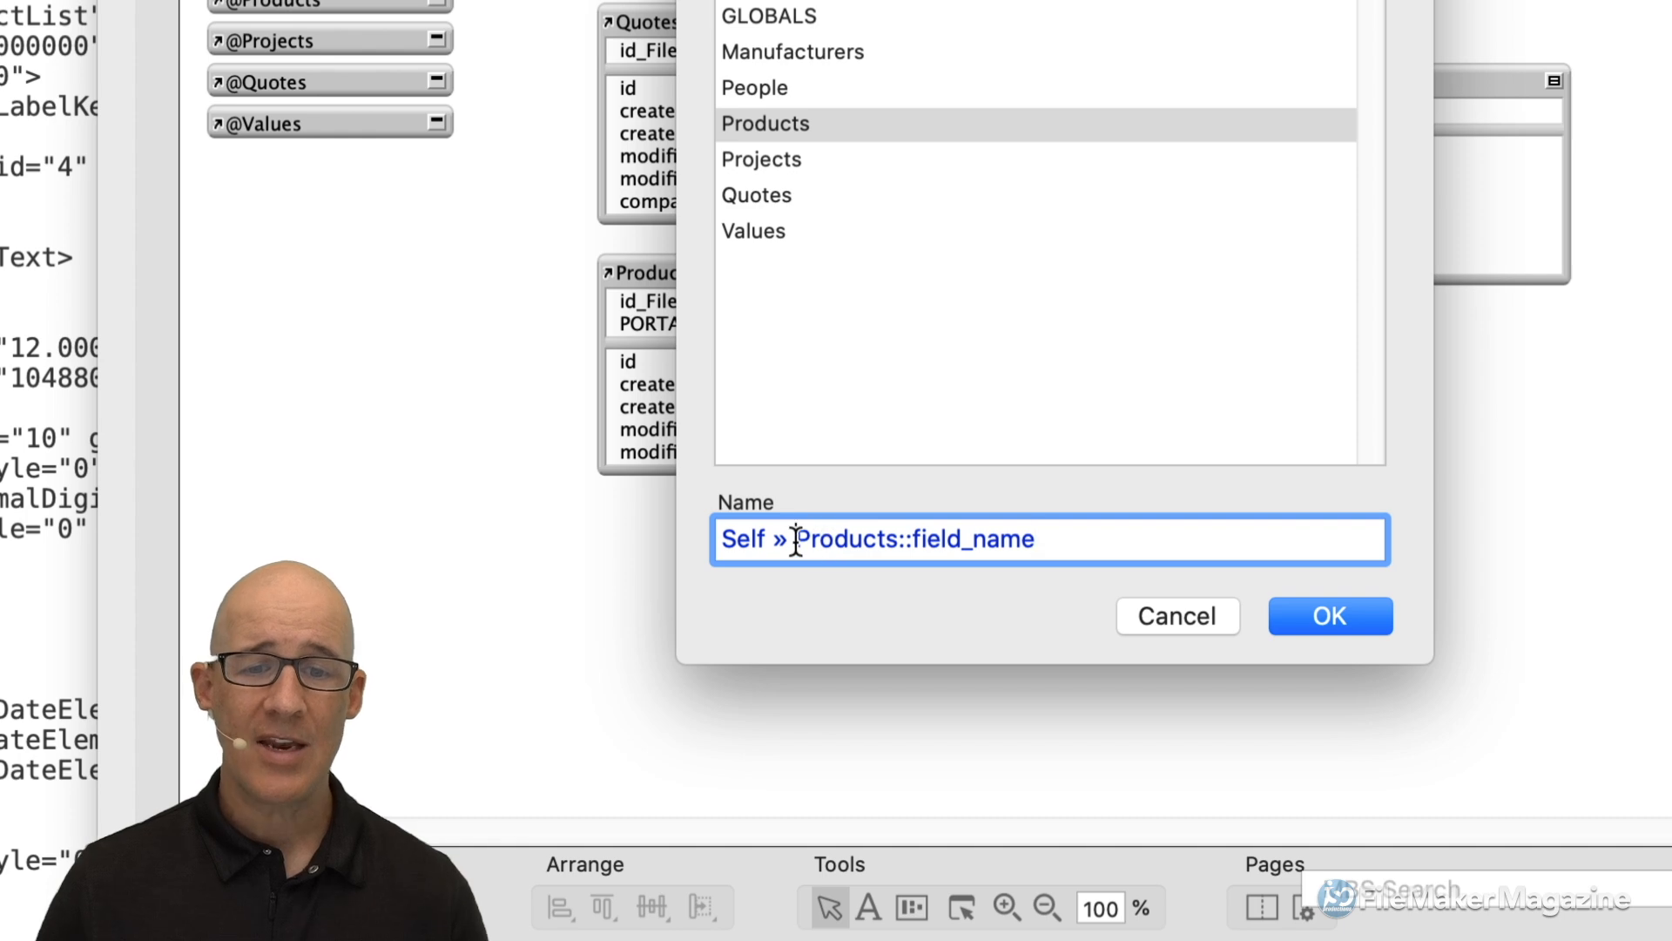
drag(796, 540, 767, 545)
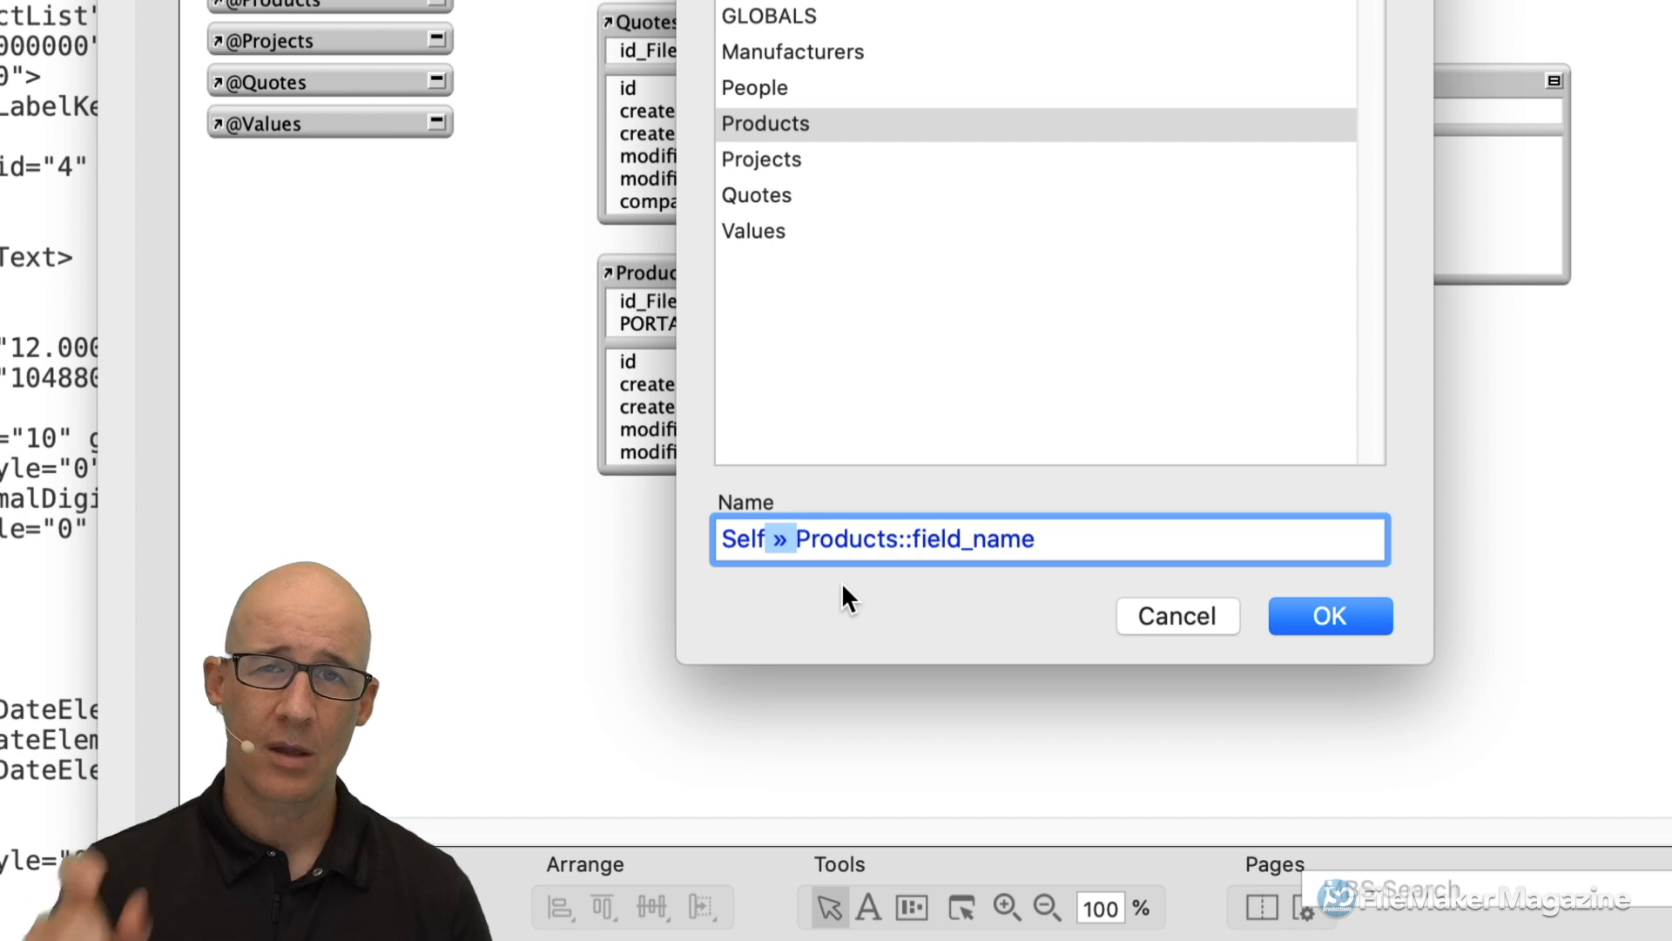
drag(898, 538, 710, 542)
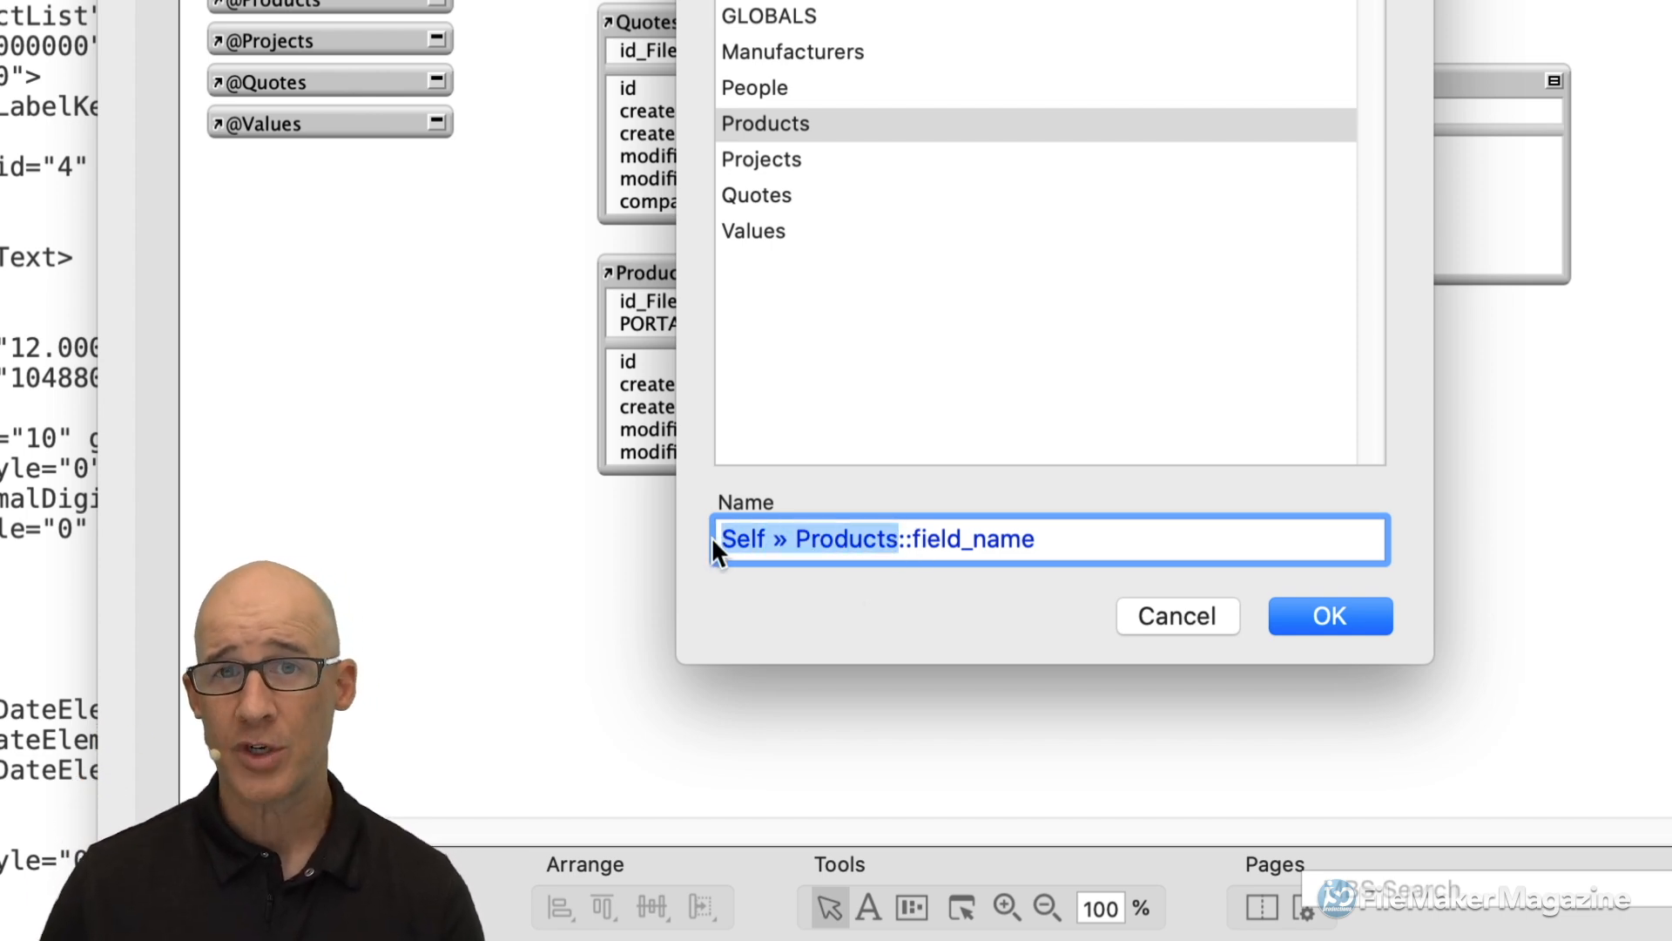
drag(1034, 538, 702, 535)
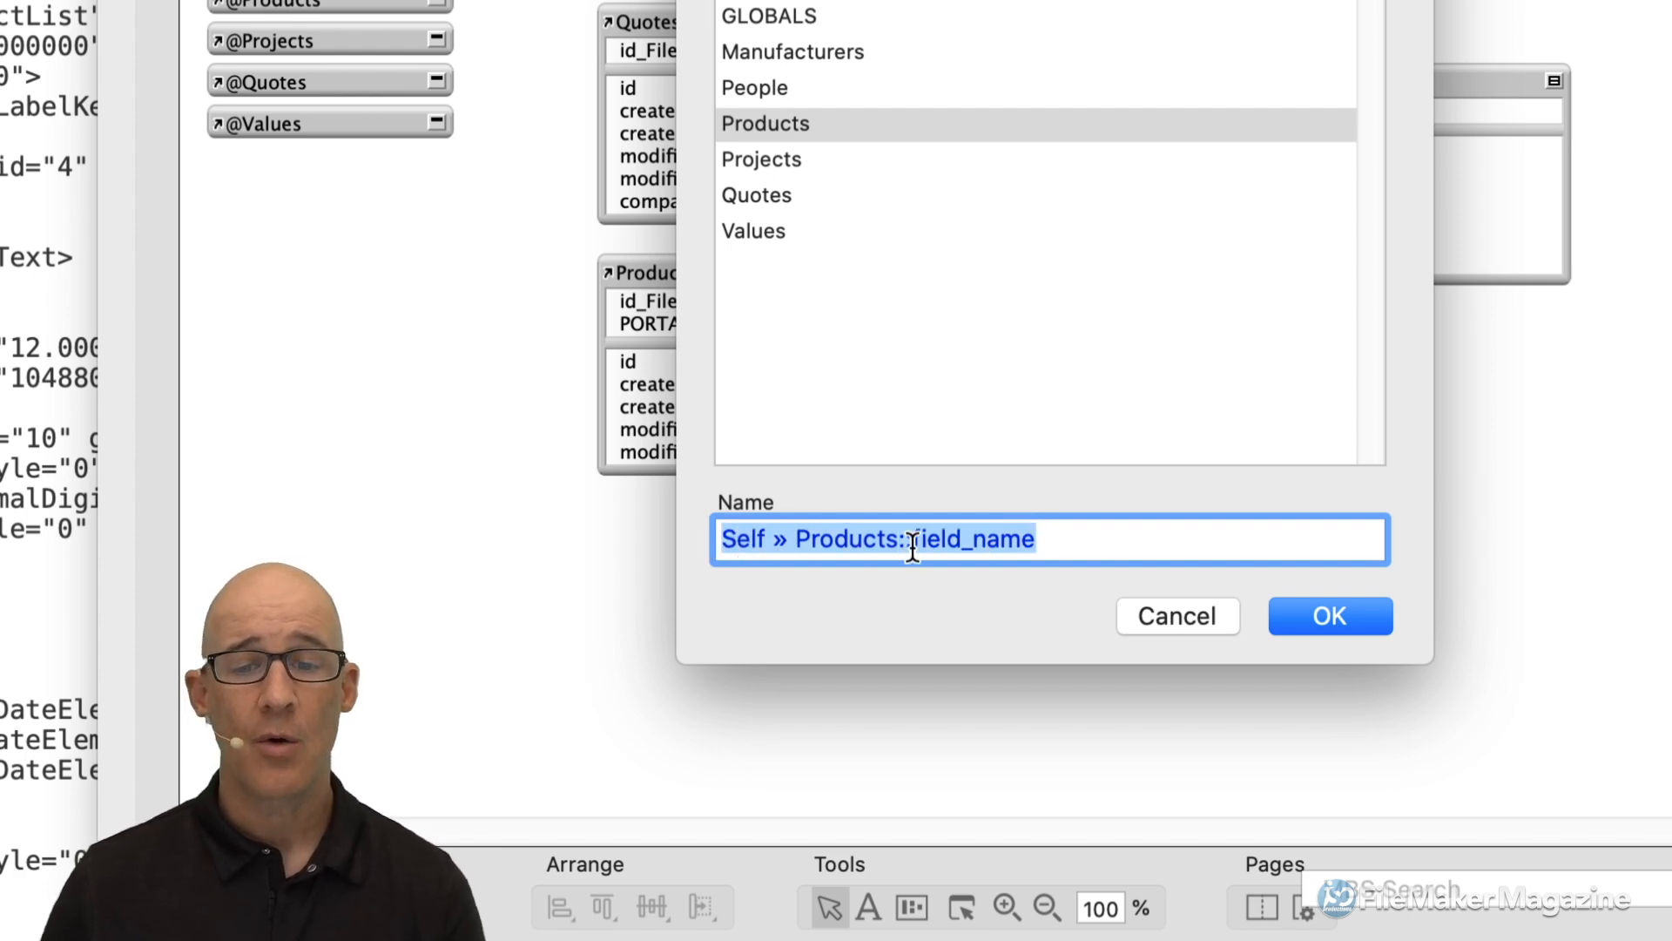
drag(911, 539, 1051, 542)
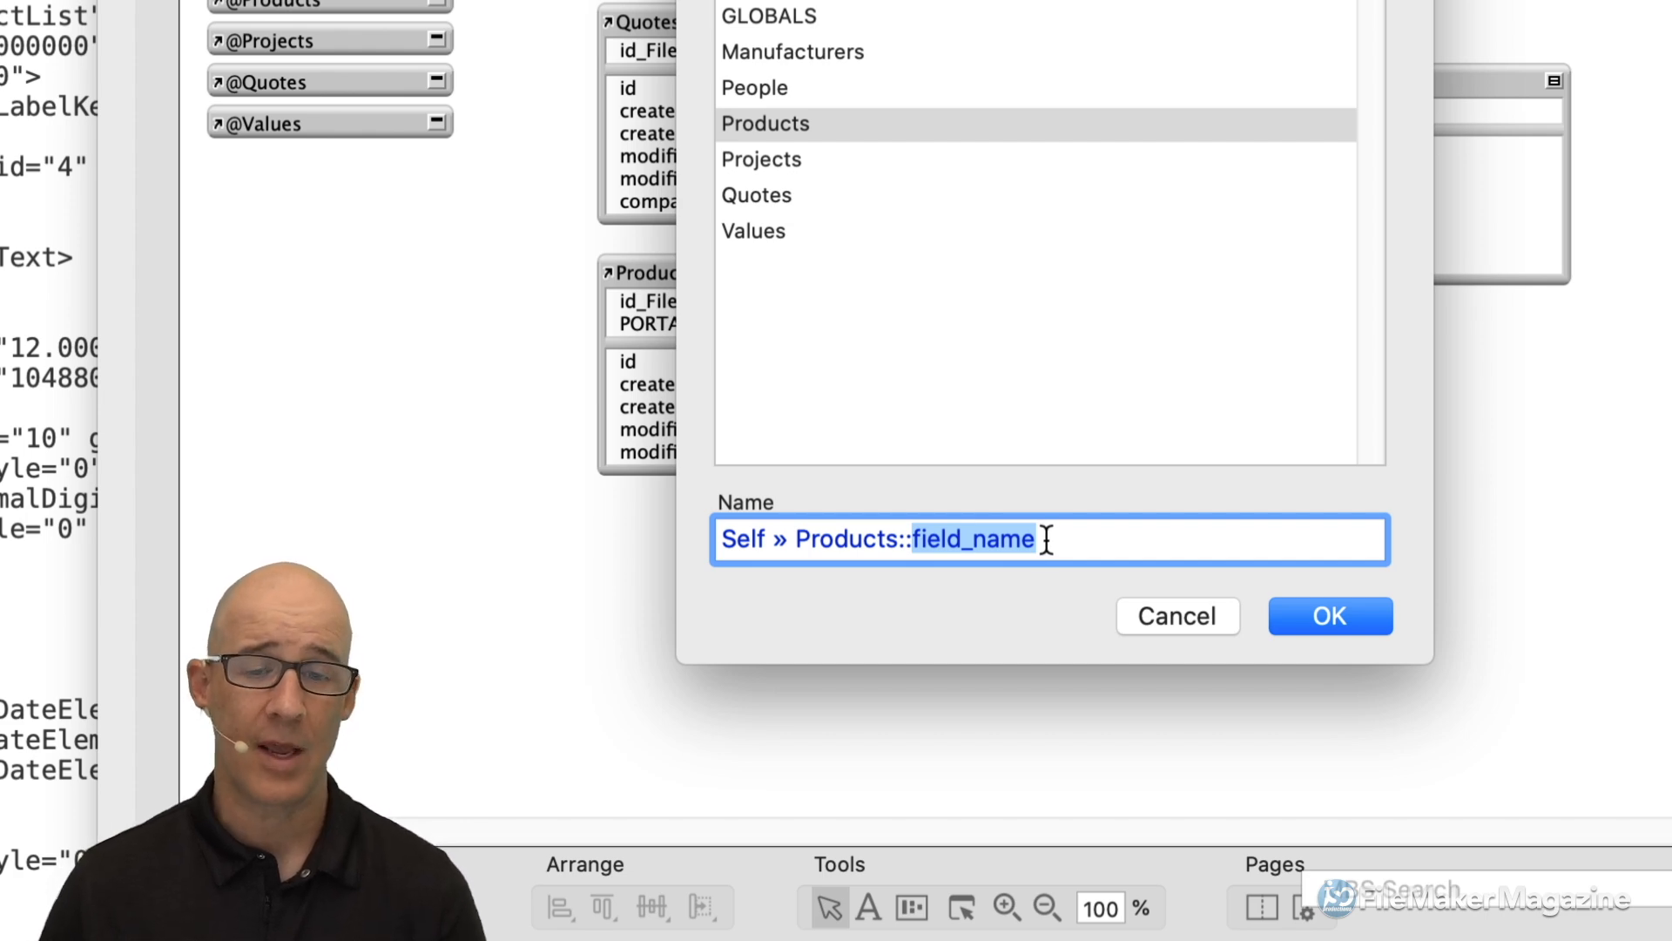
key(BackSpace)
key(BackSpace)
key(BackSpace)
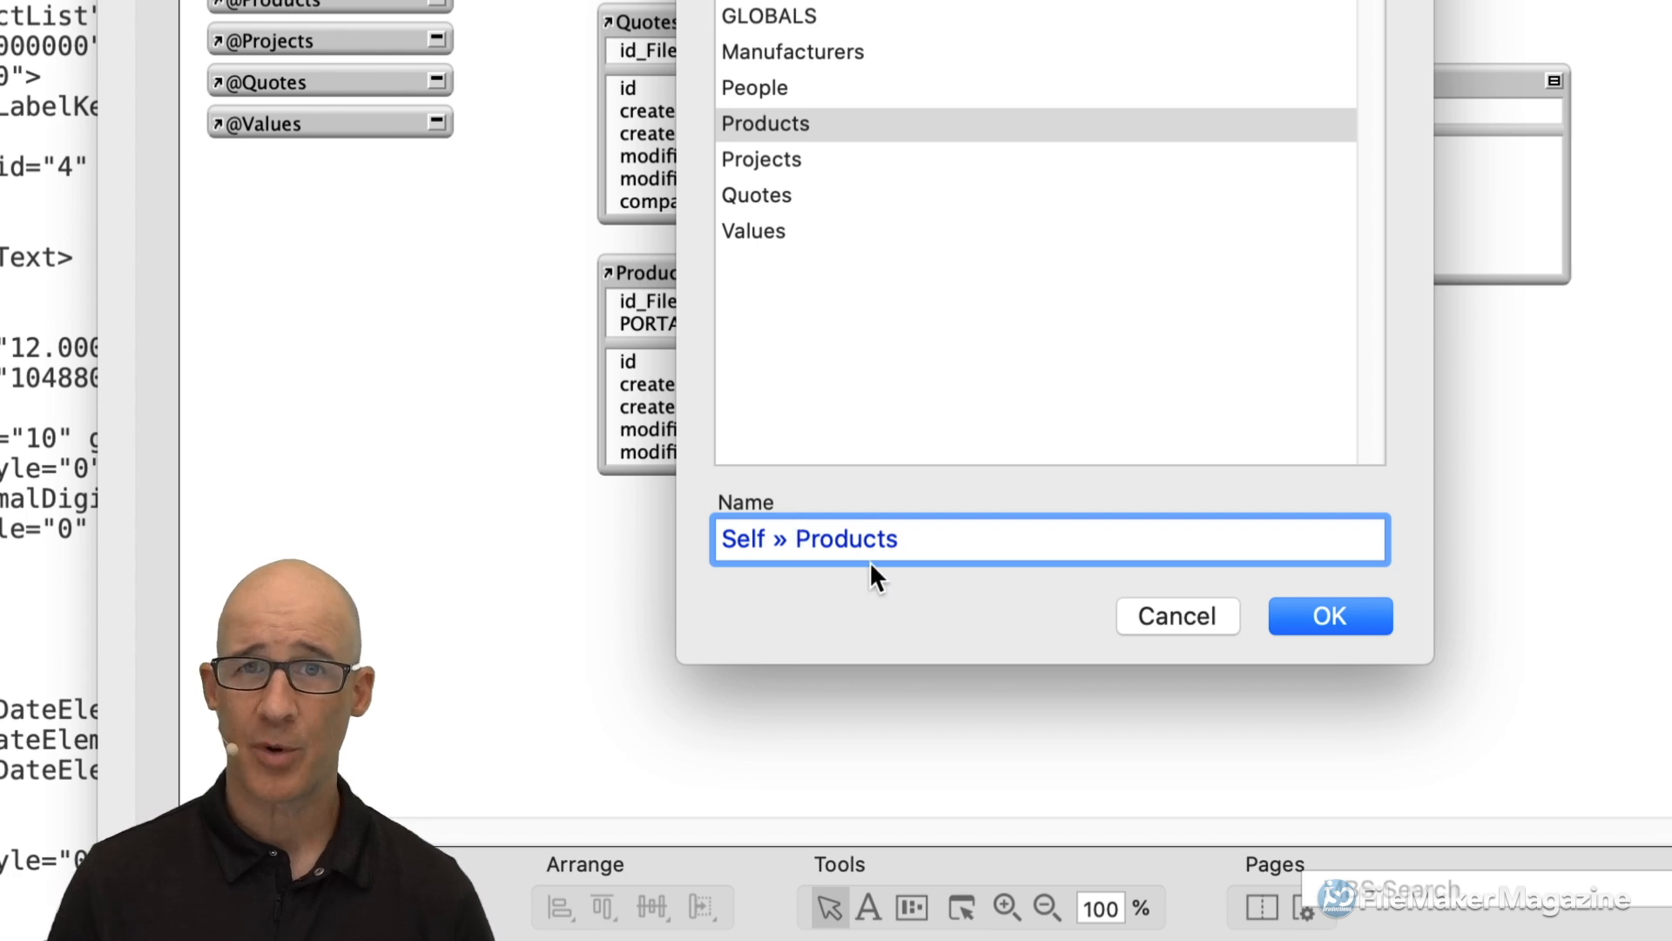
Try a double underscore instead of the » separator between Self and Products in the table occurrence name.
key(shift+Left)
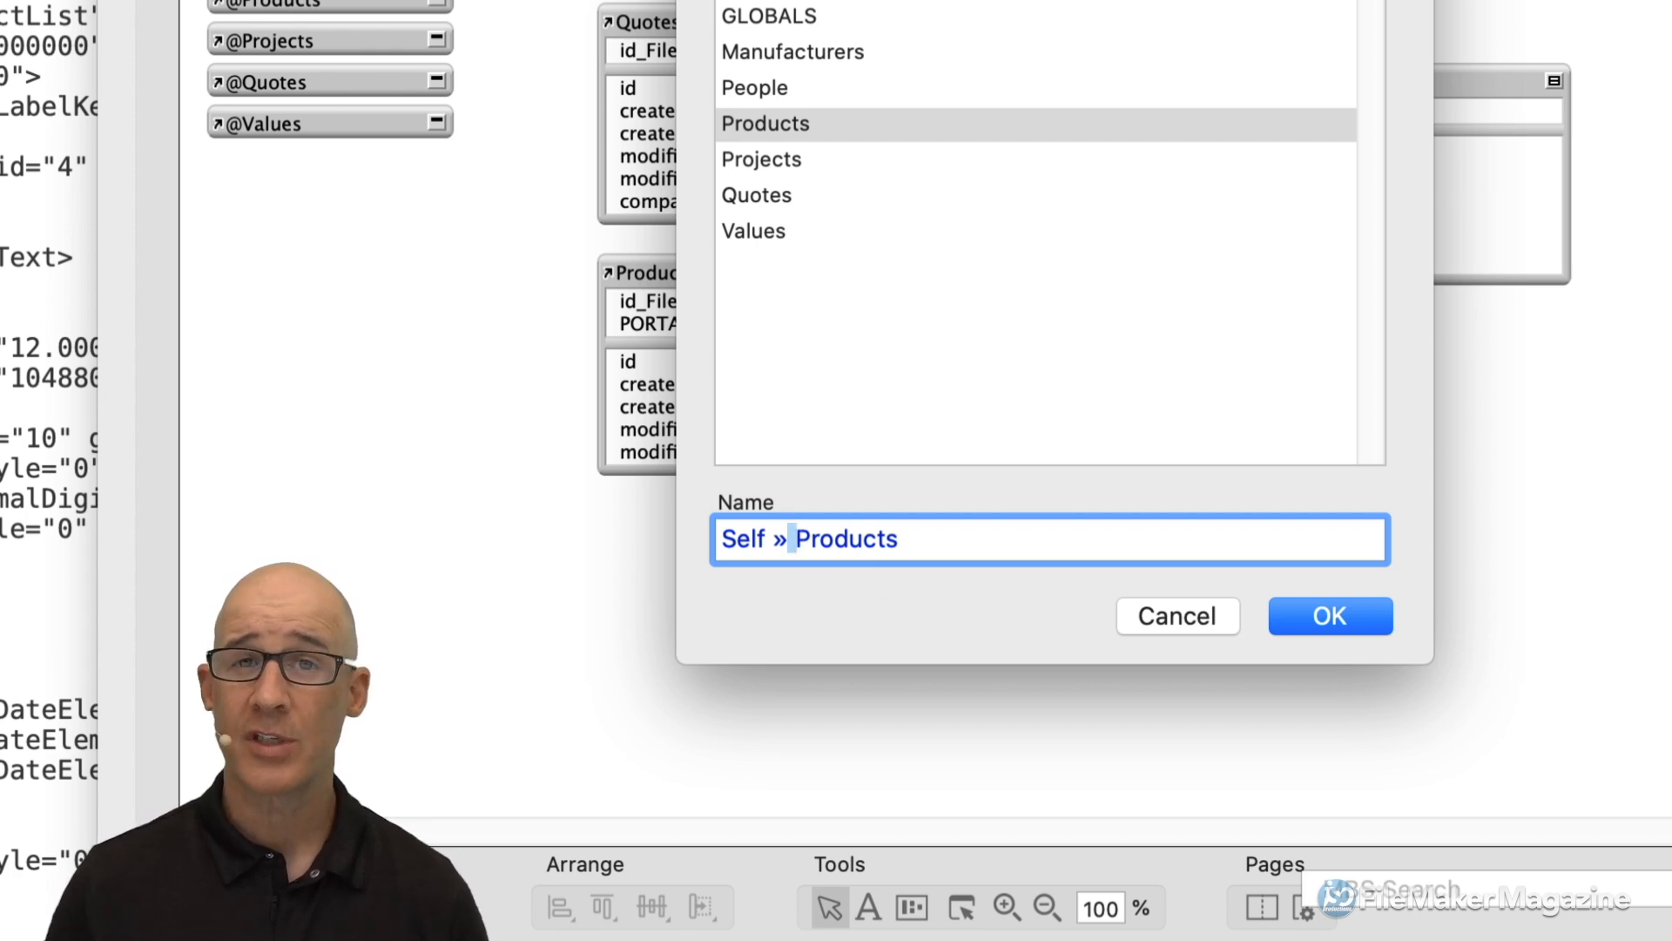
key(Left)
key(shift+Left)
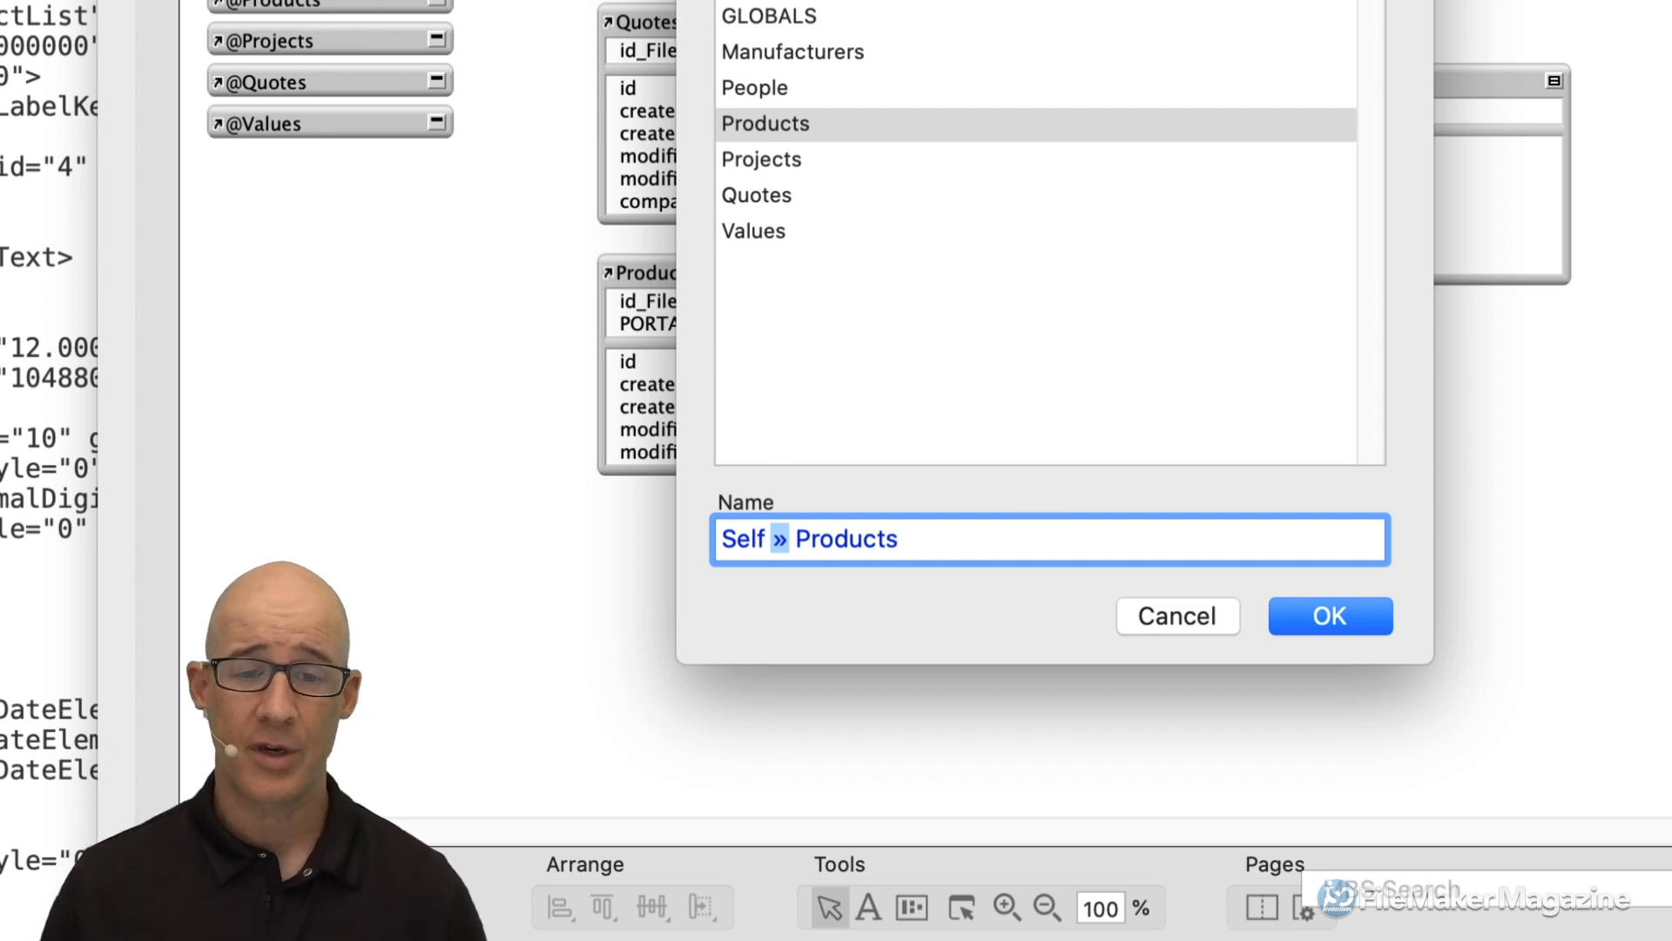
key(Right)
key(Right)
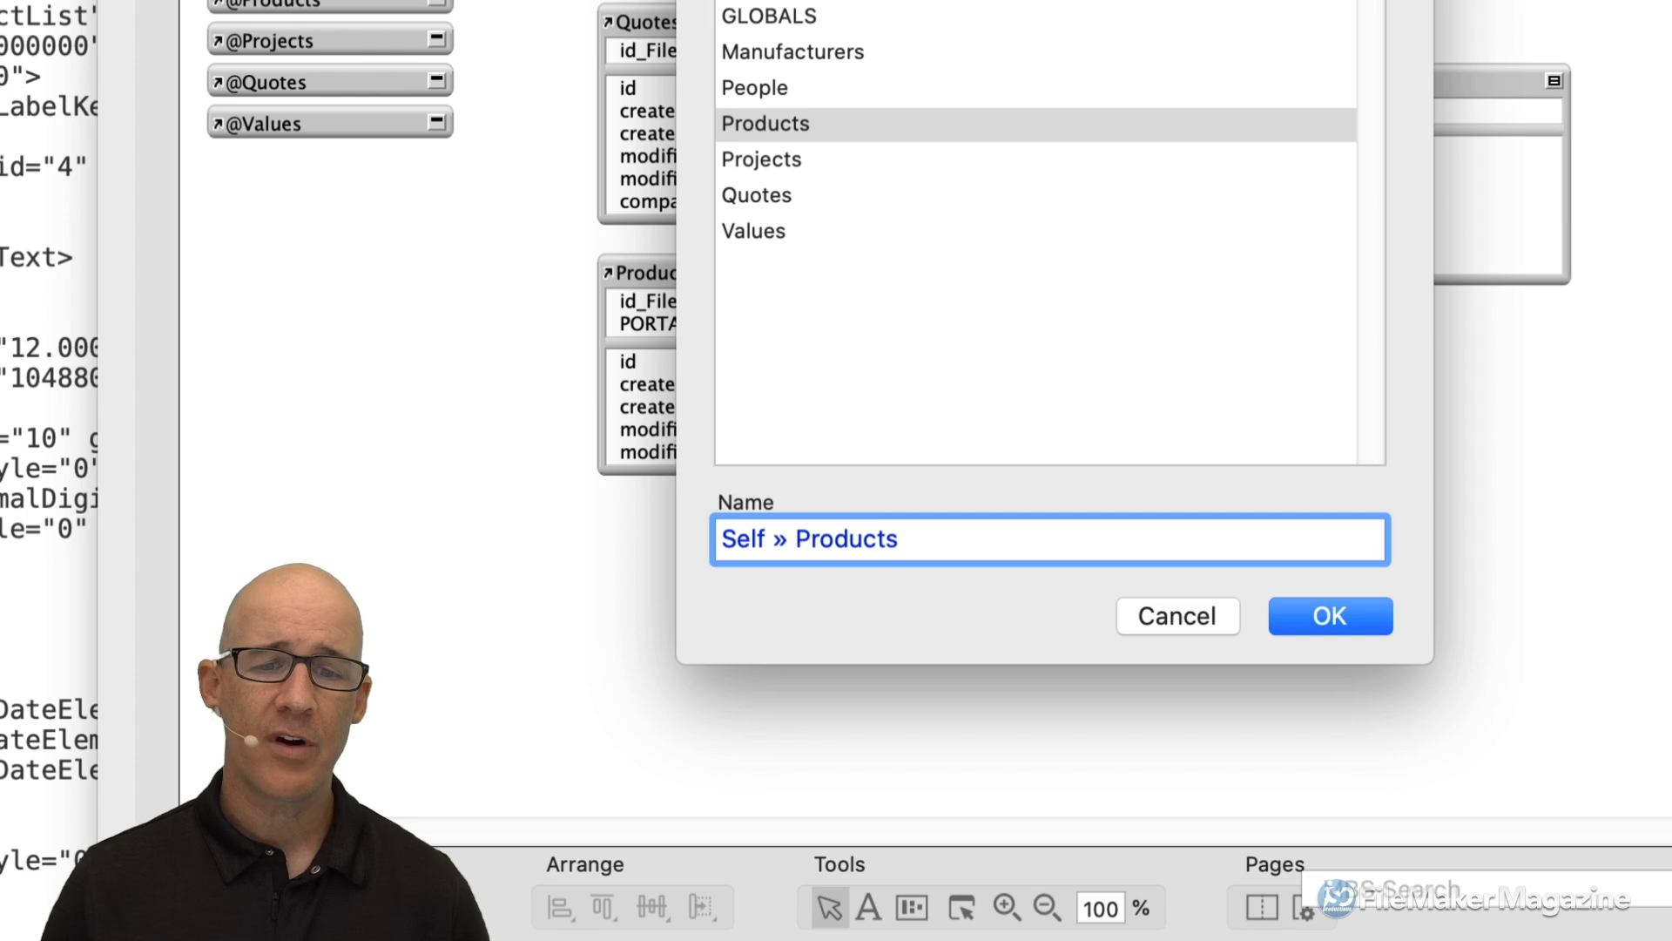
key(BackSpace)
key(BackSpace)
key(BackSpace)
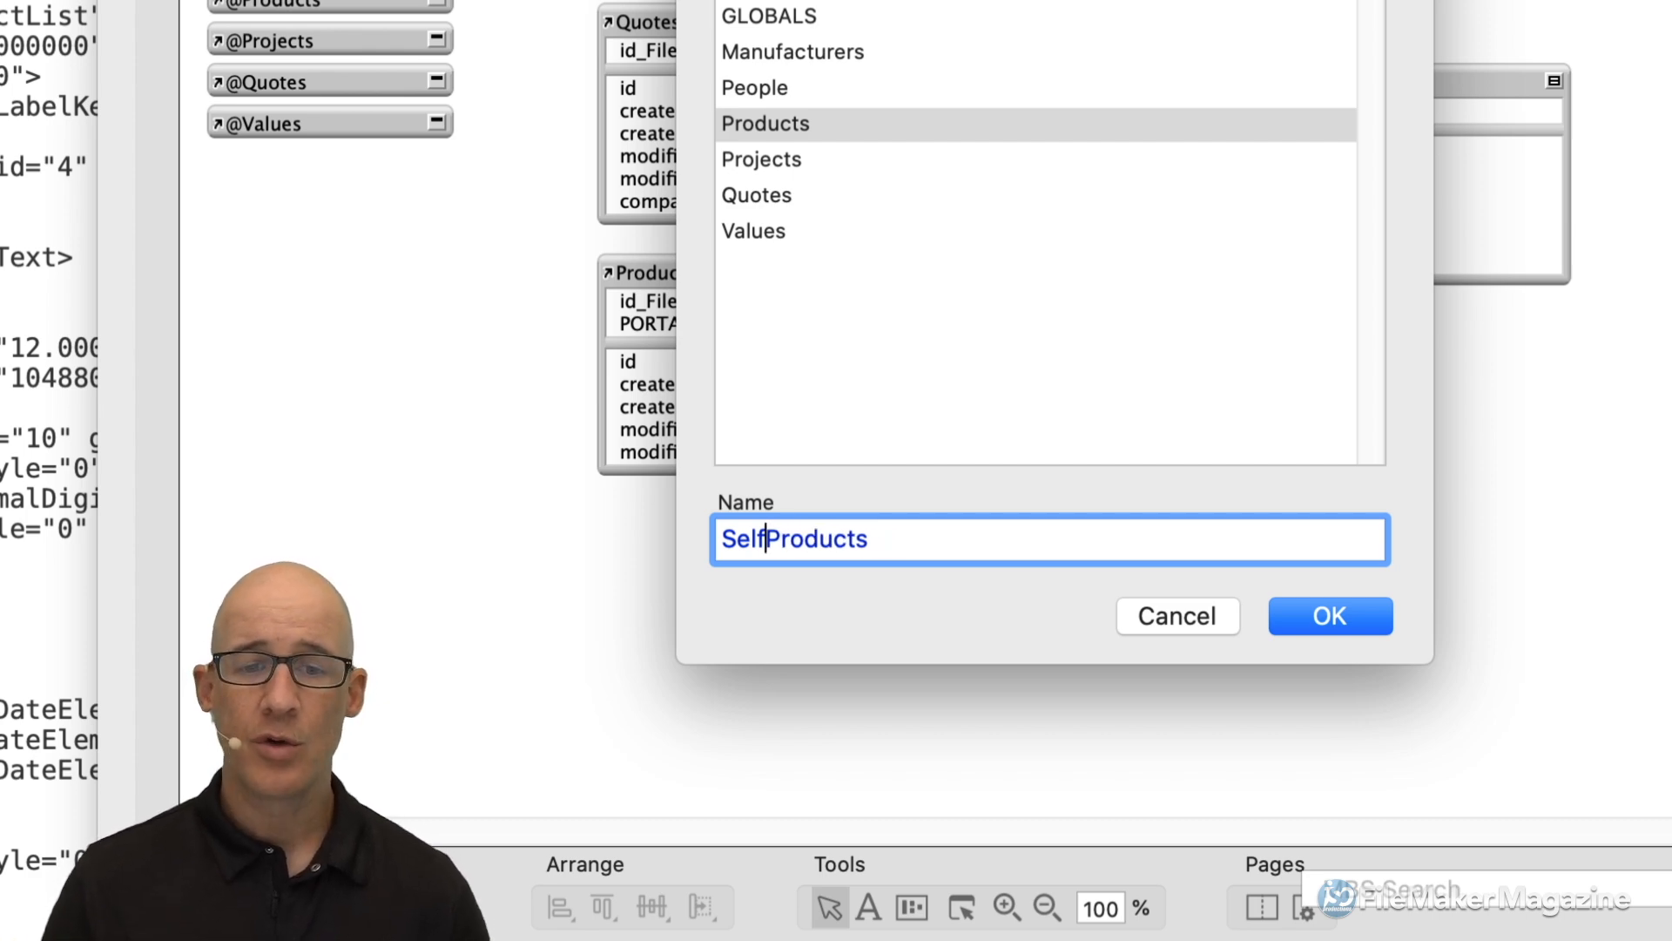
text(__)
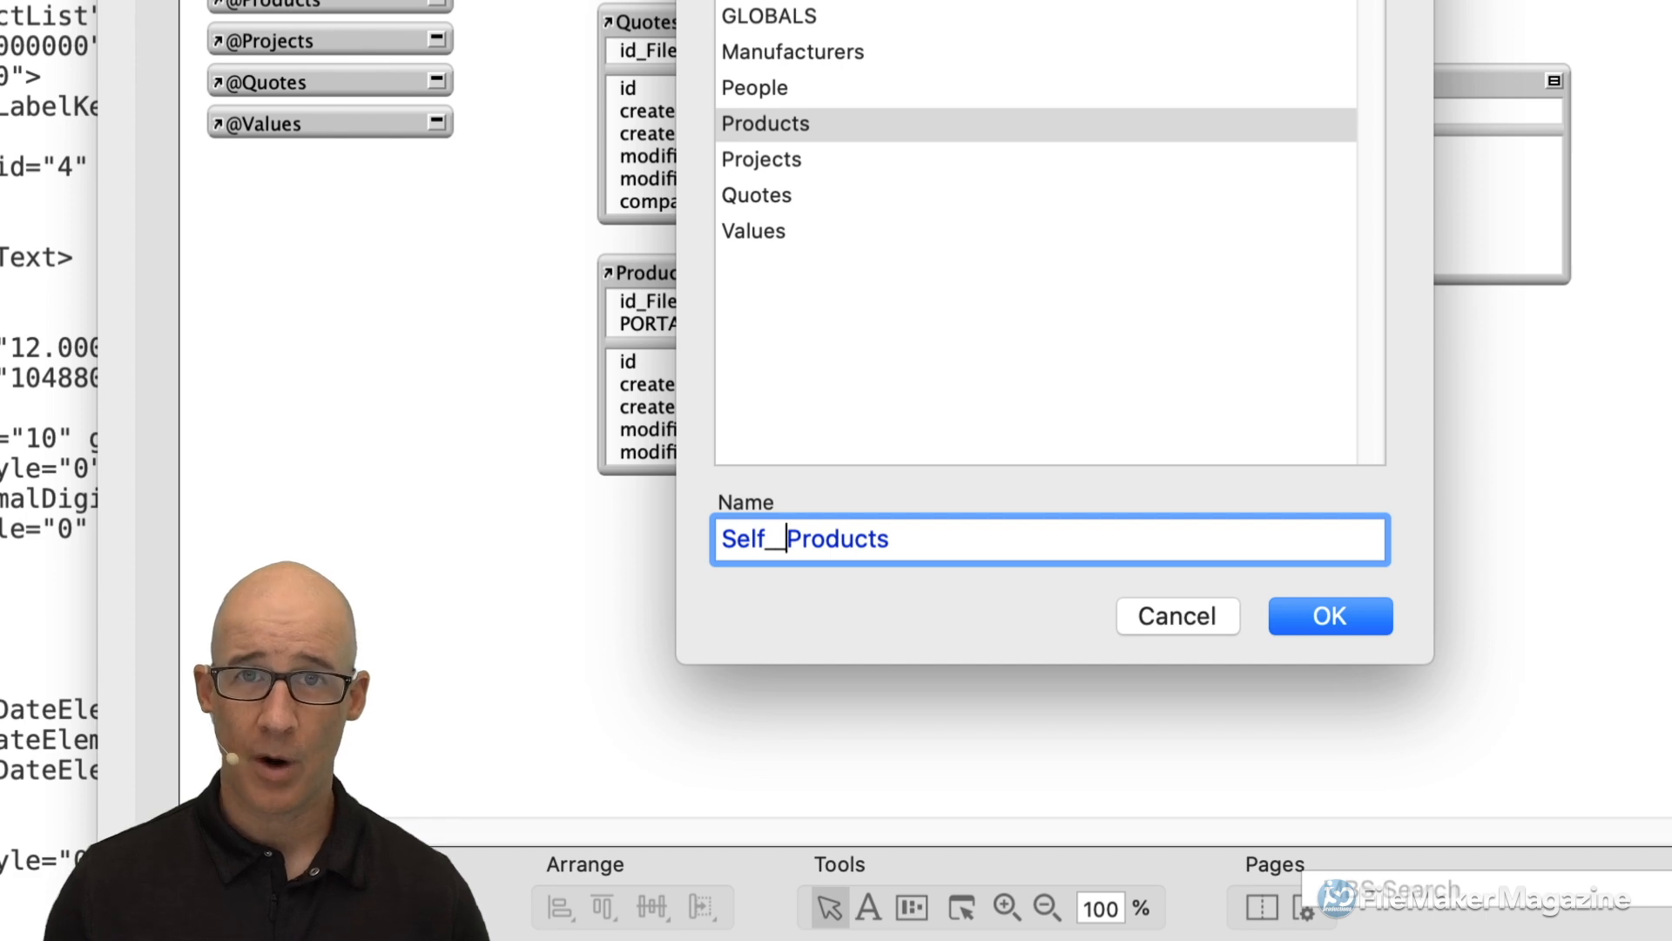
key(BackSpace)
key(BackSpace)
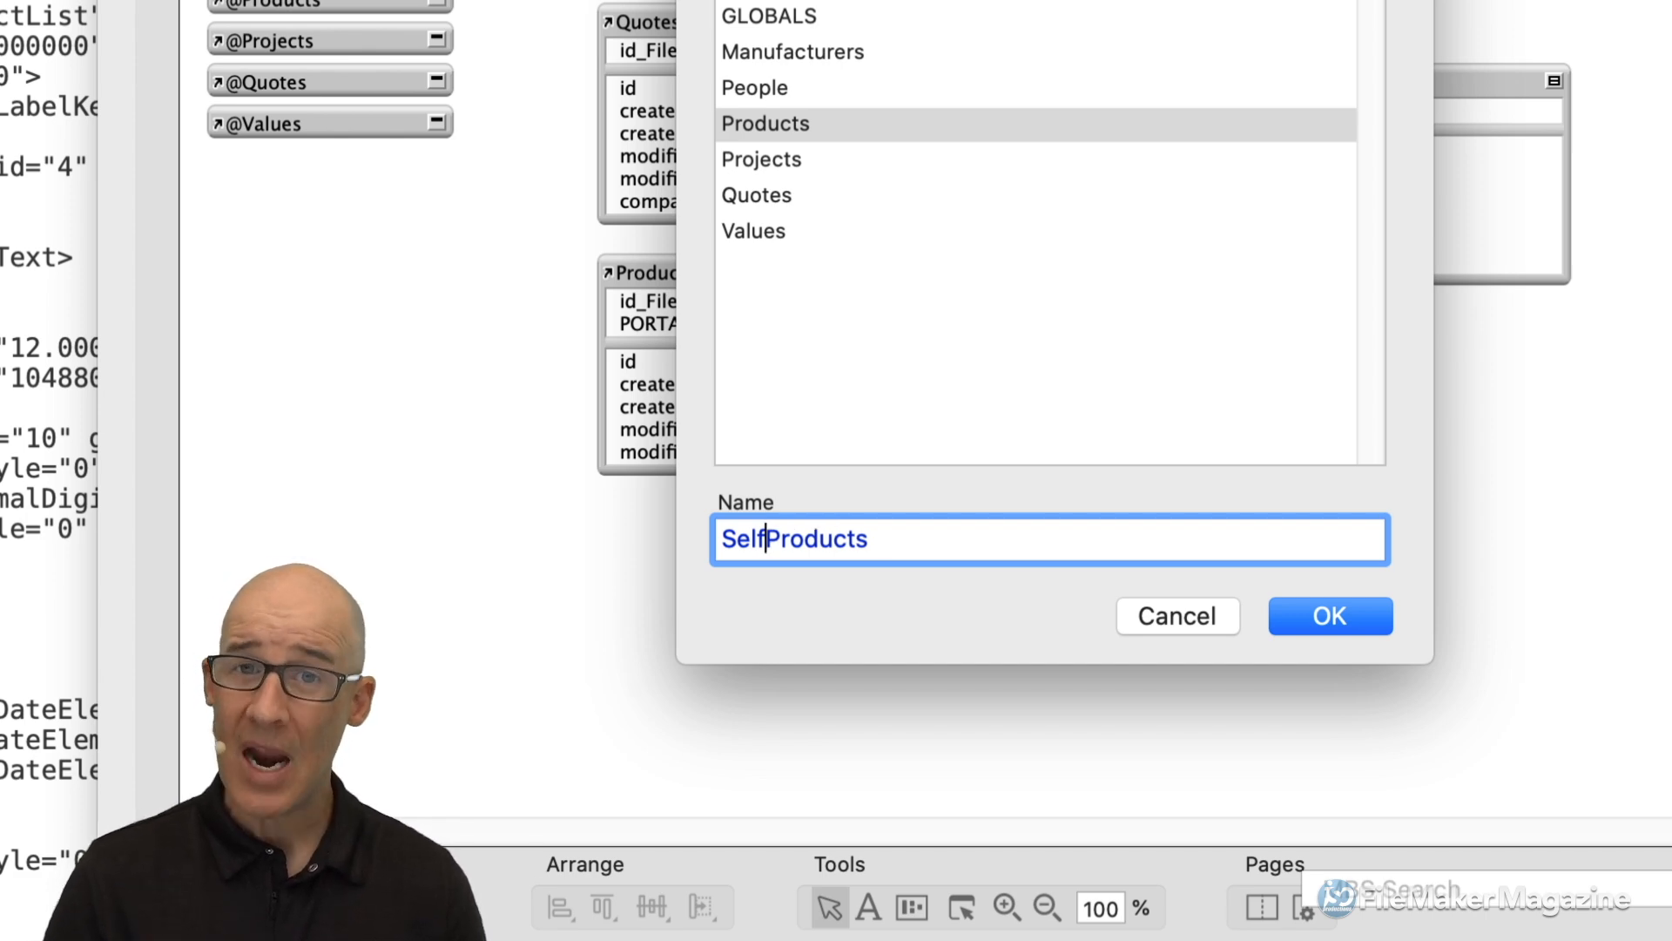
Try a hyphen, an en dash and an em dash between Self and Products, and restore the » separator.
text(-)
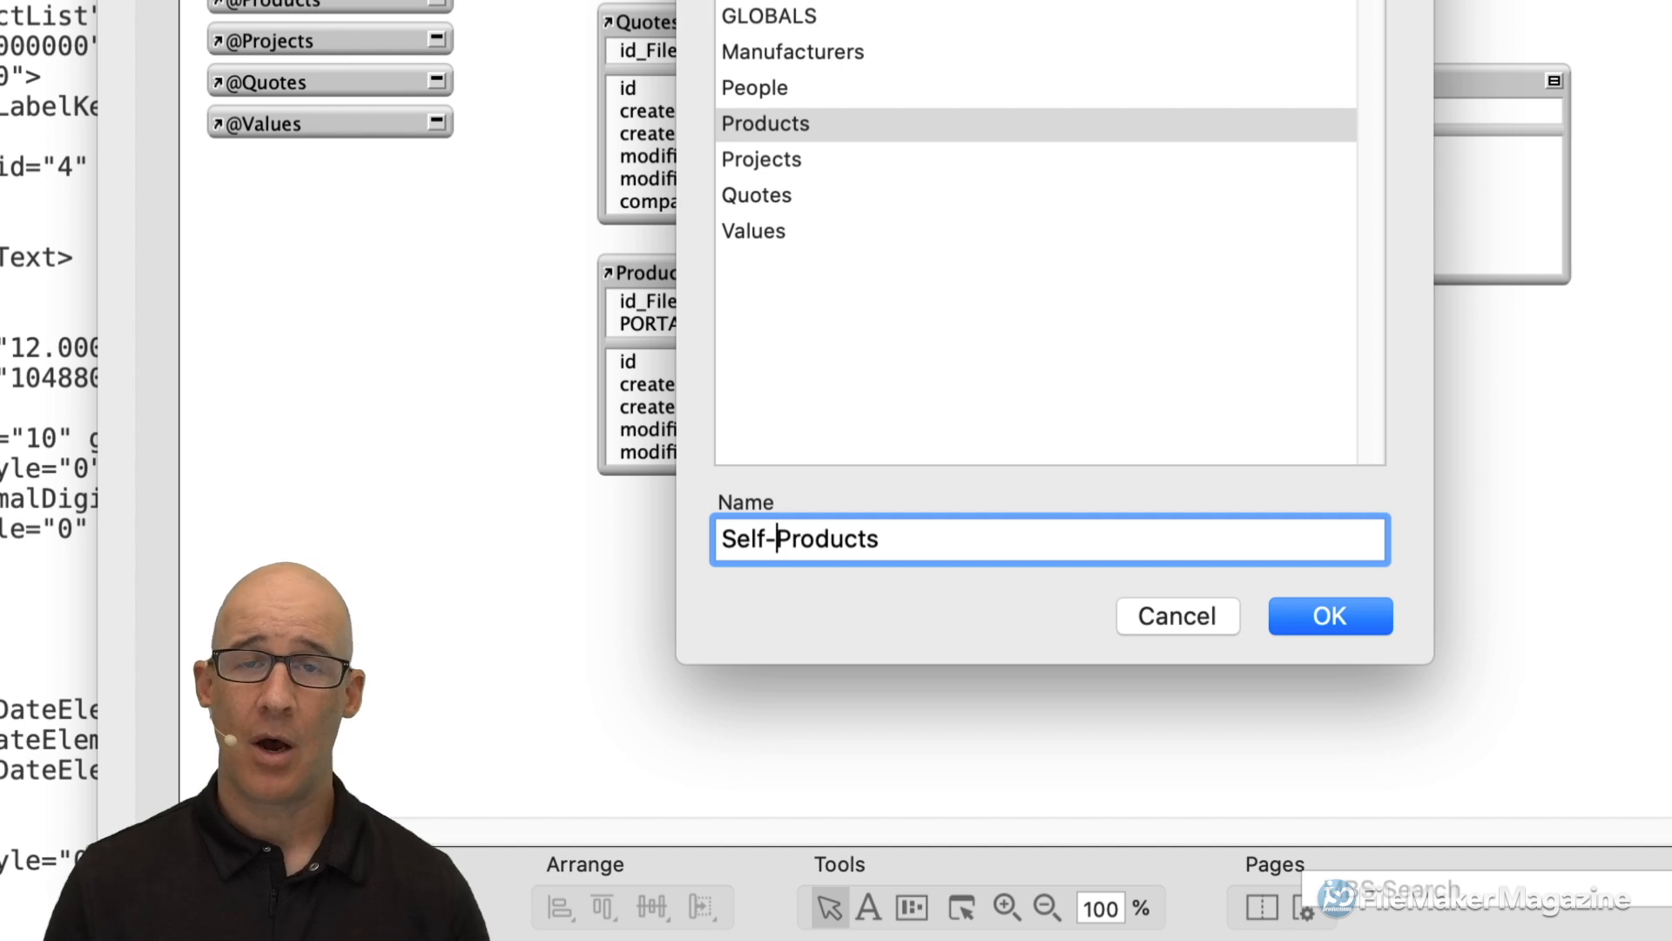
key(BackSpace)
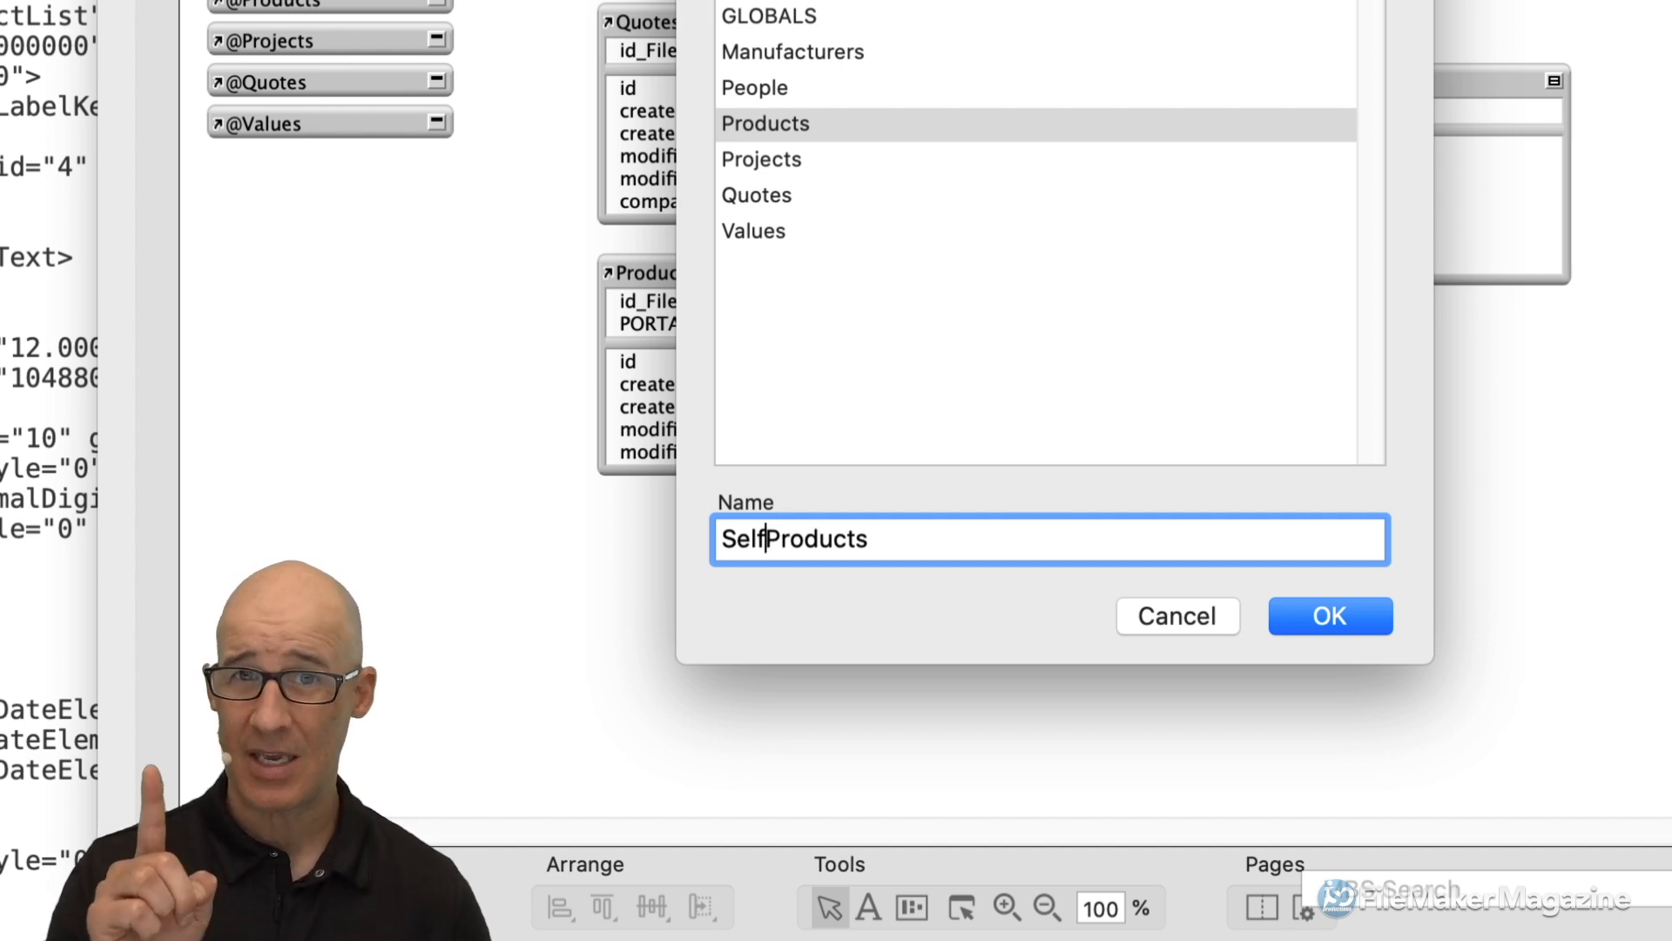
text(–)
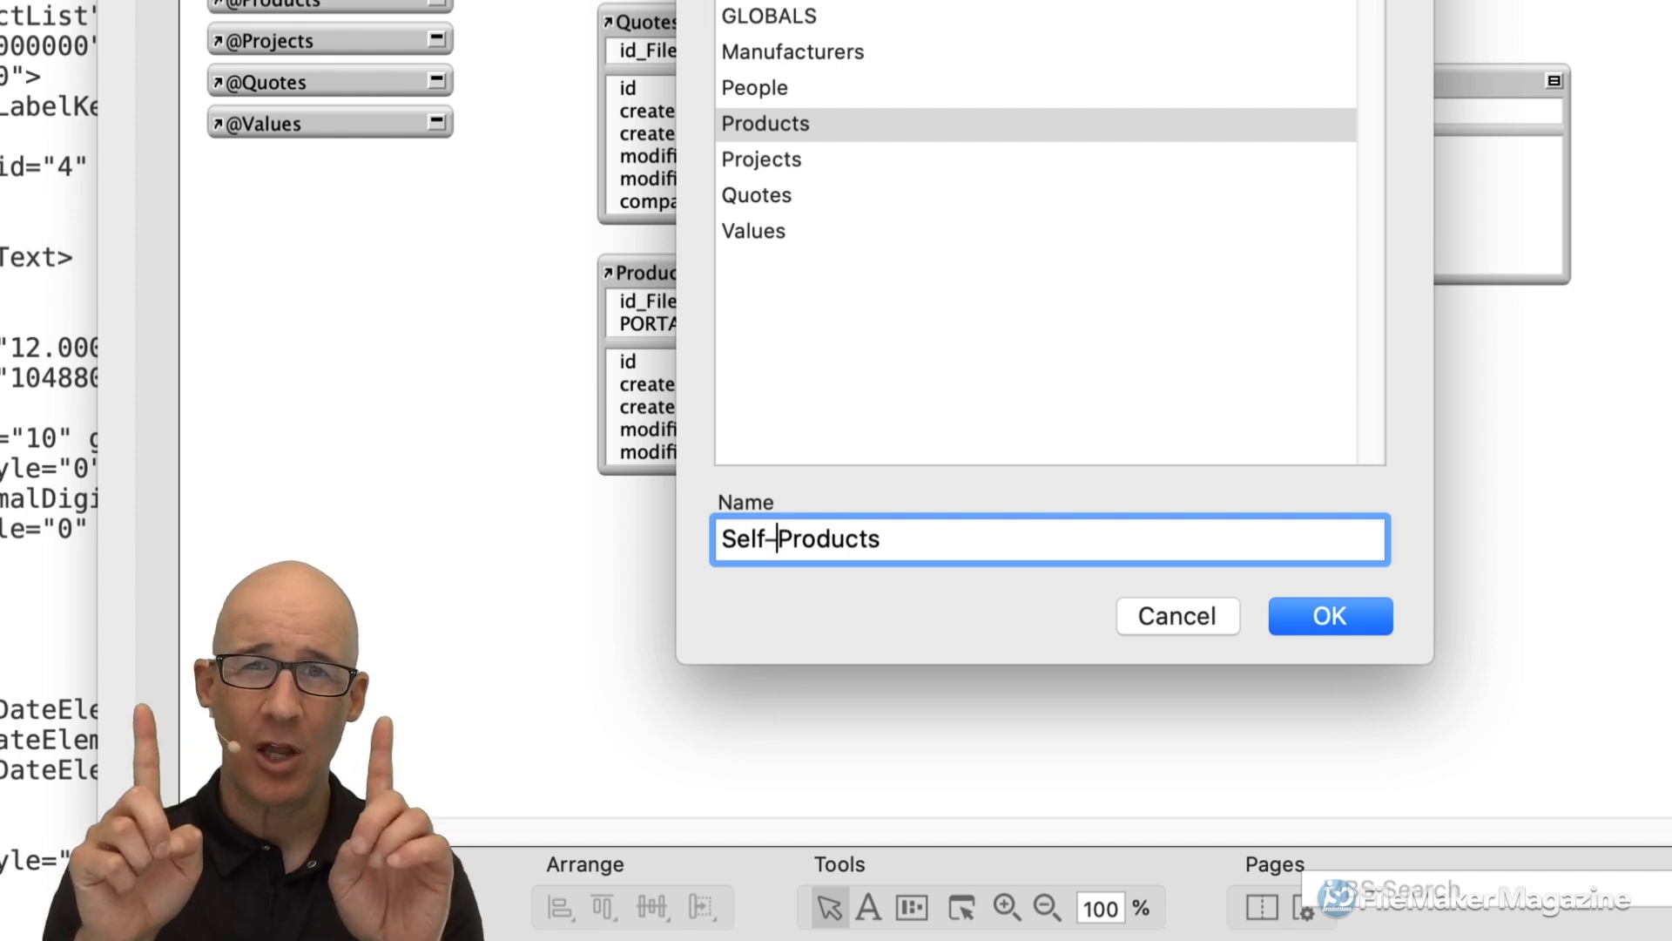
key(BackSpace)
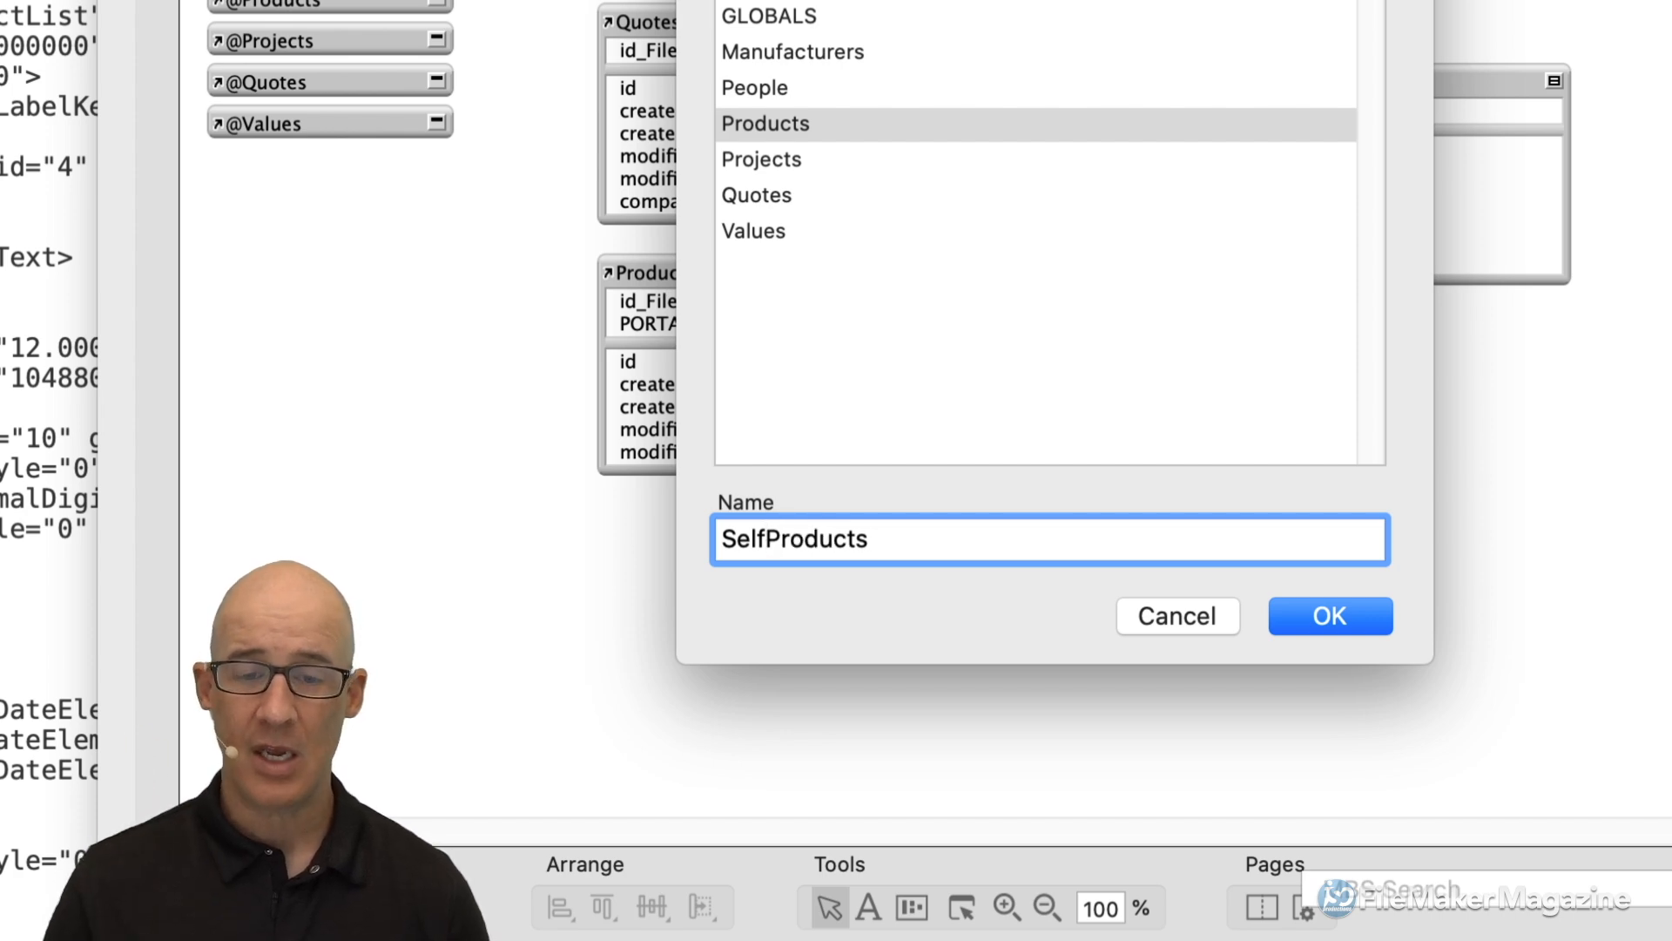
text(—)
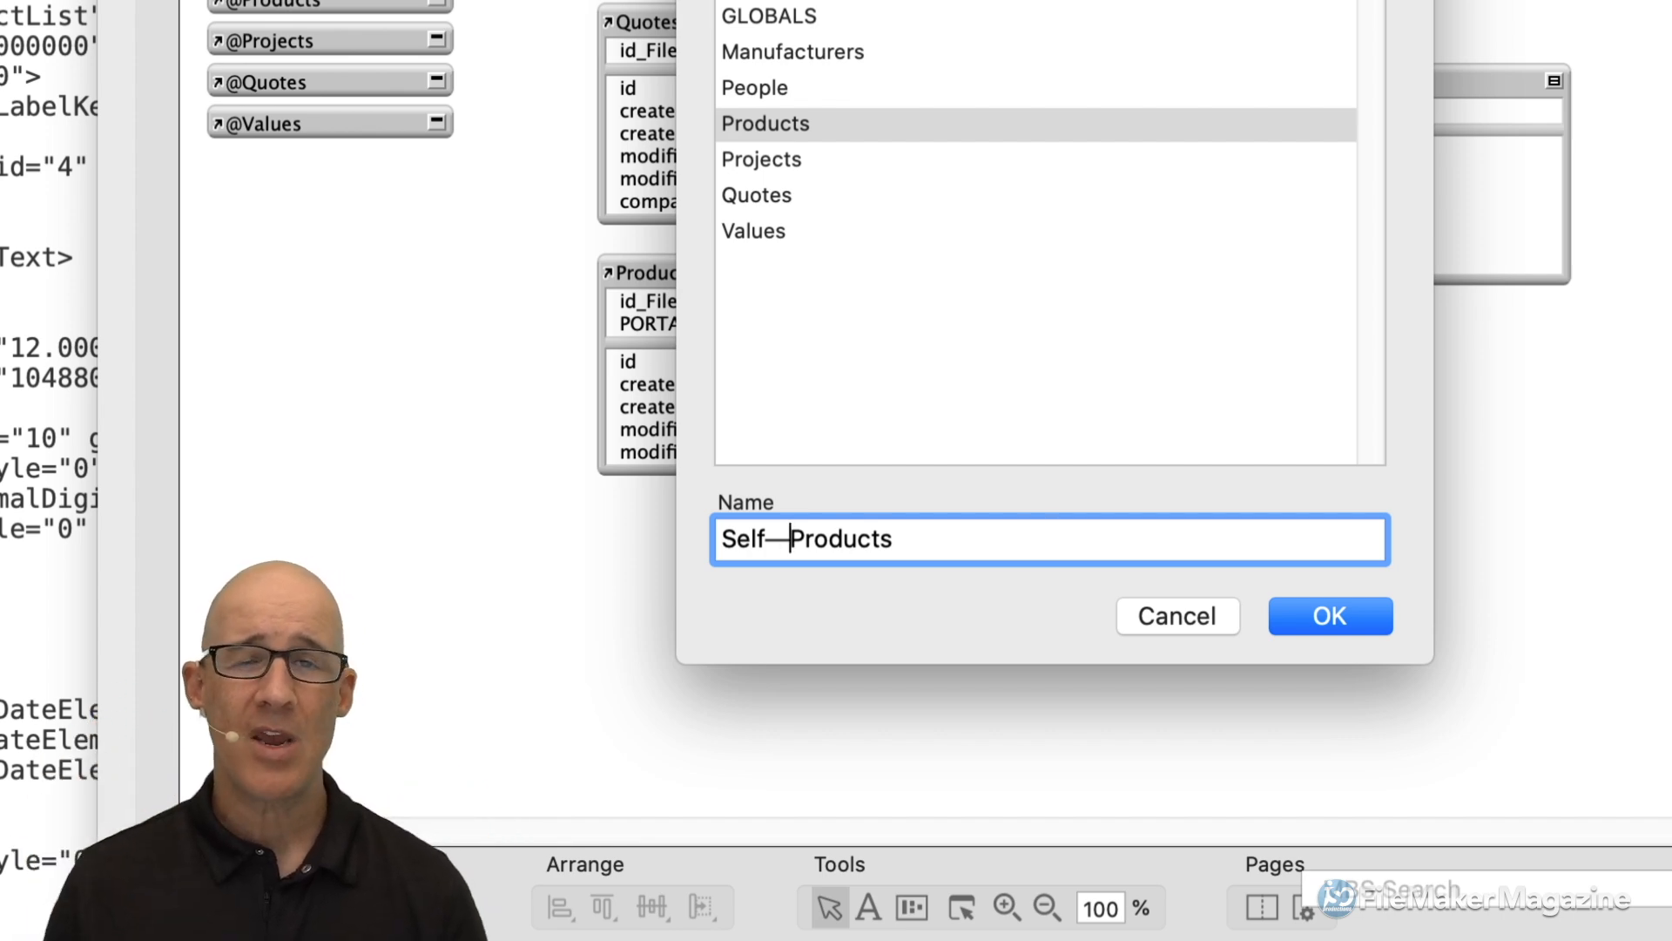
key(BackSpace)
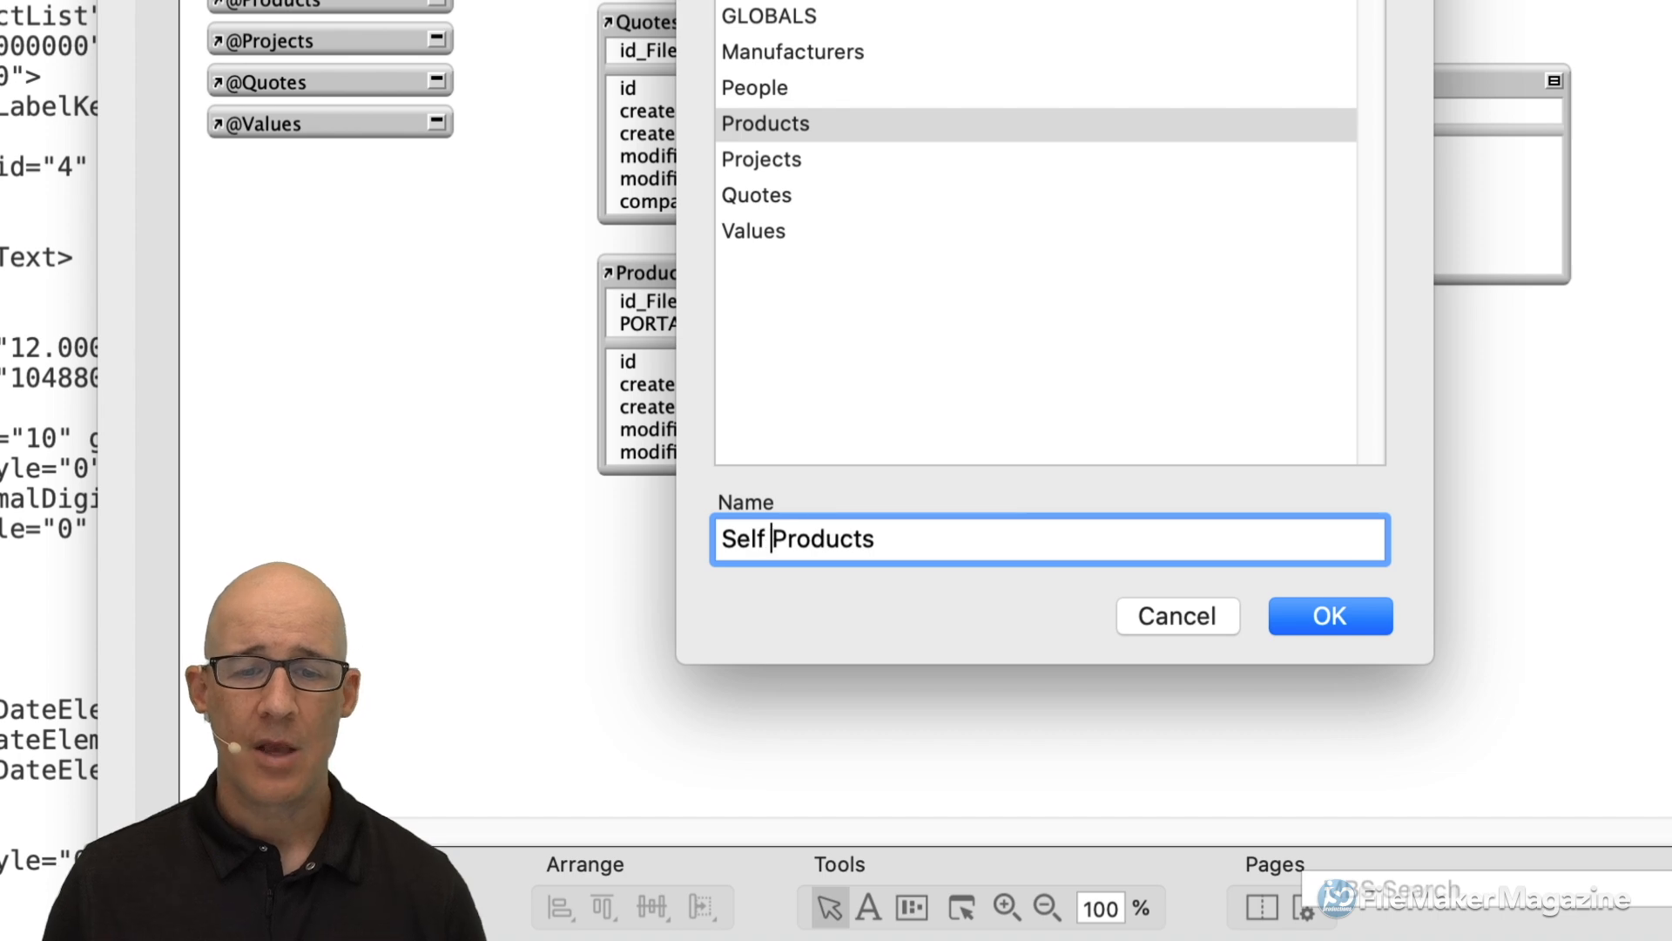
text(»)
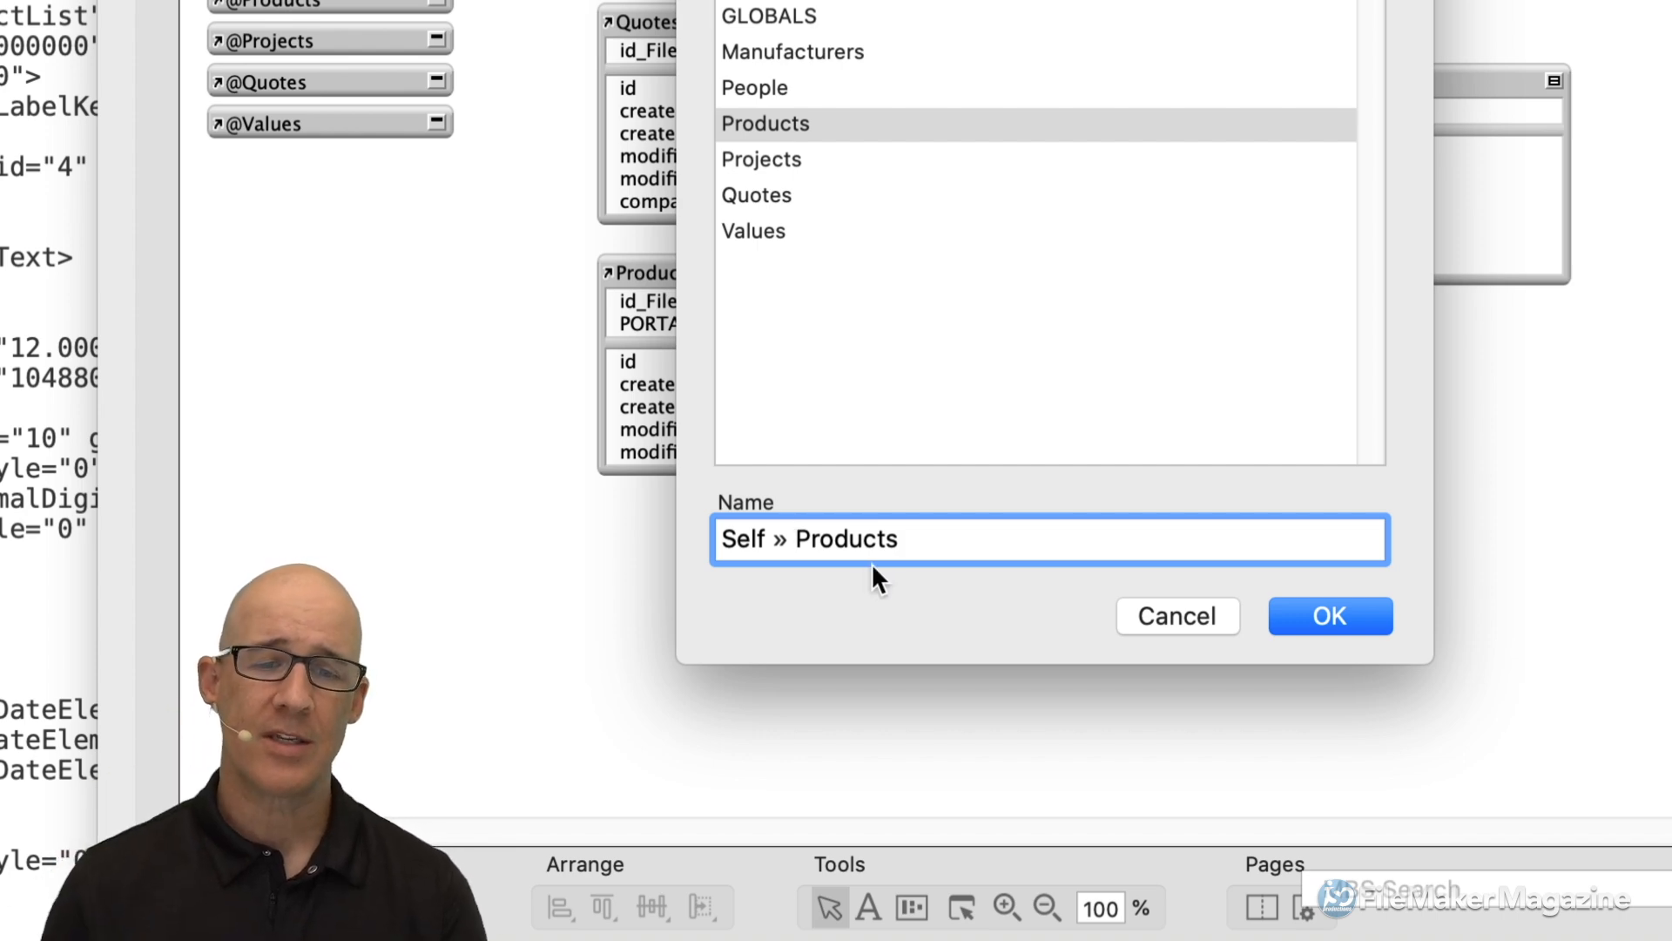
Review the two parts of the name Self » Products and accept it for the duplicate table occurrence.
drag(769, 541, 721, 541)
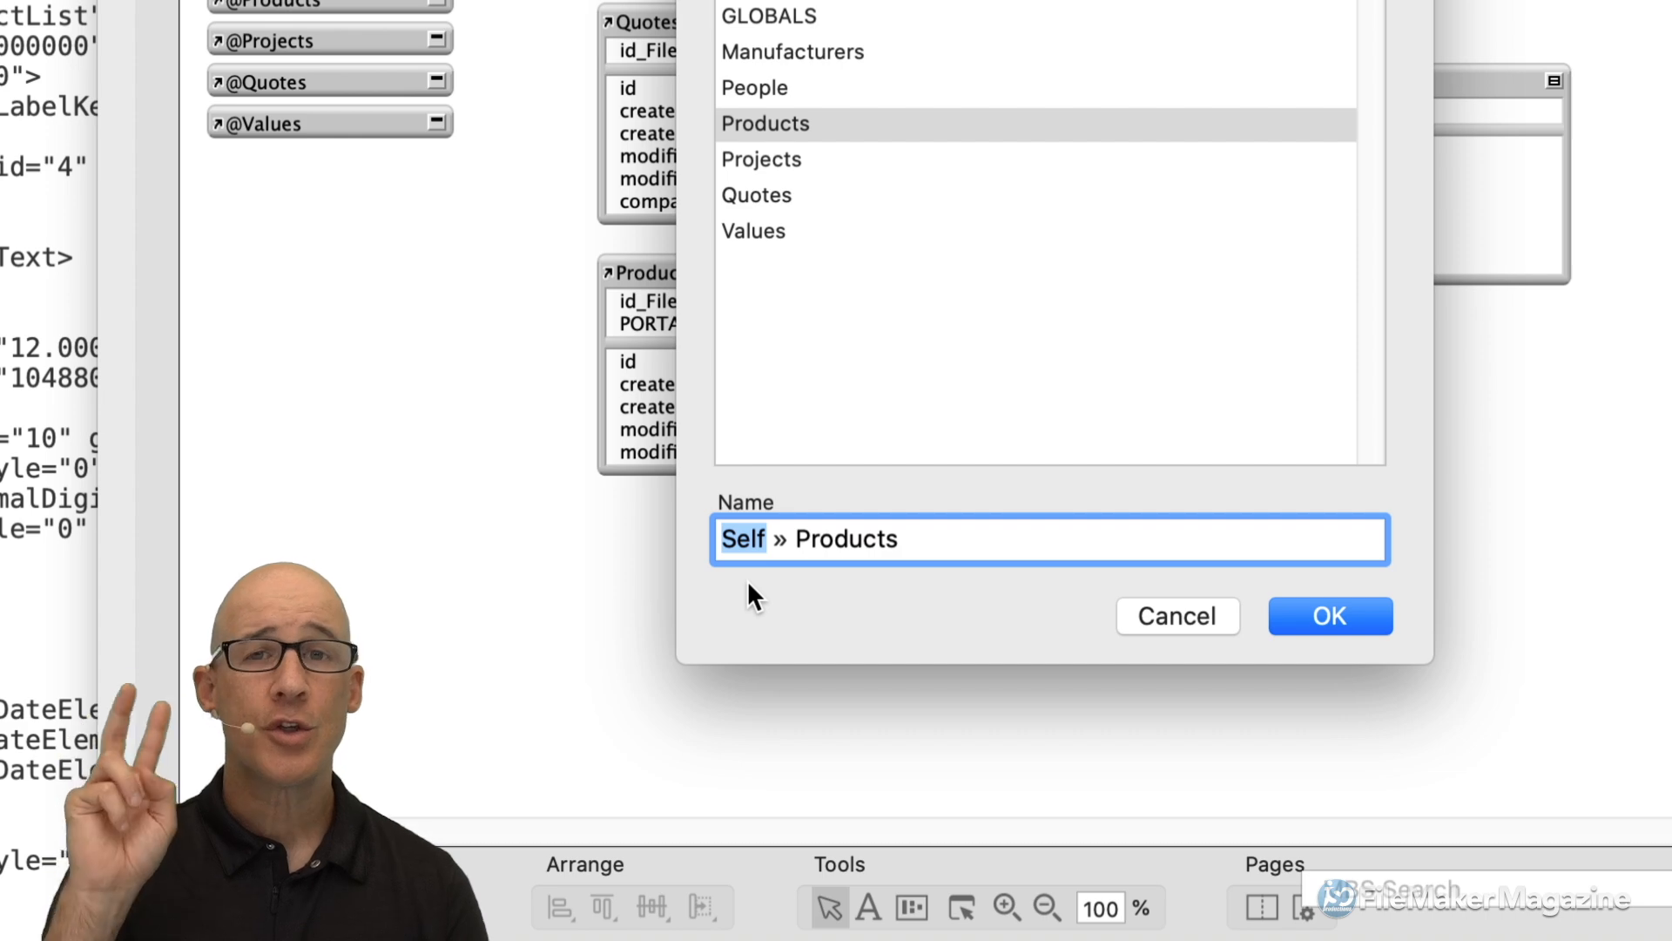
double_click(819, 538)
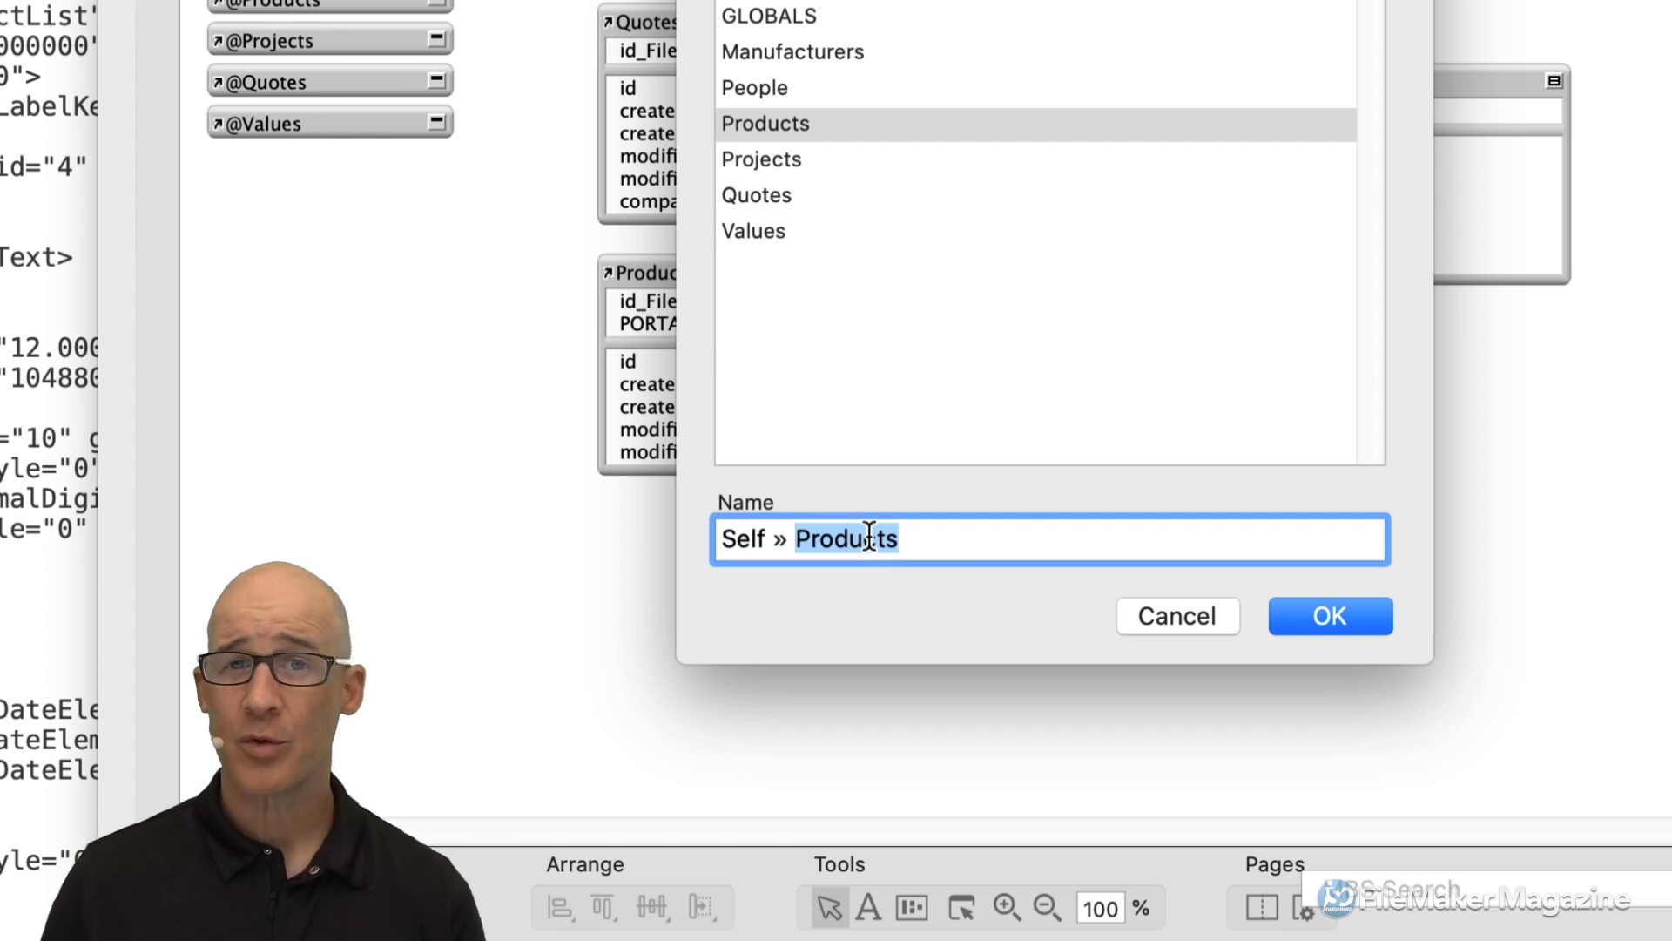
click(724, 542)
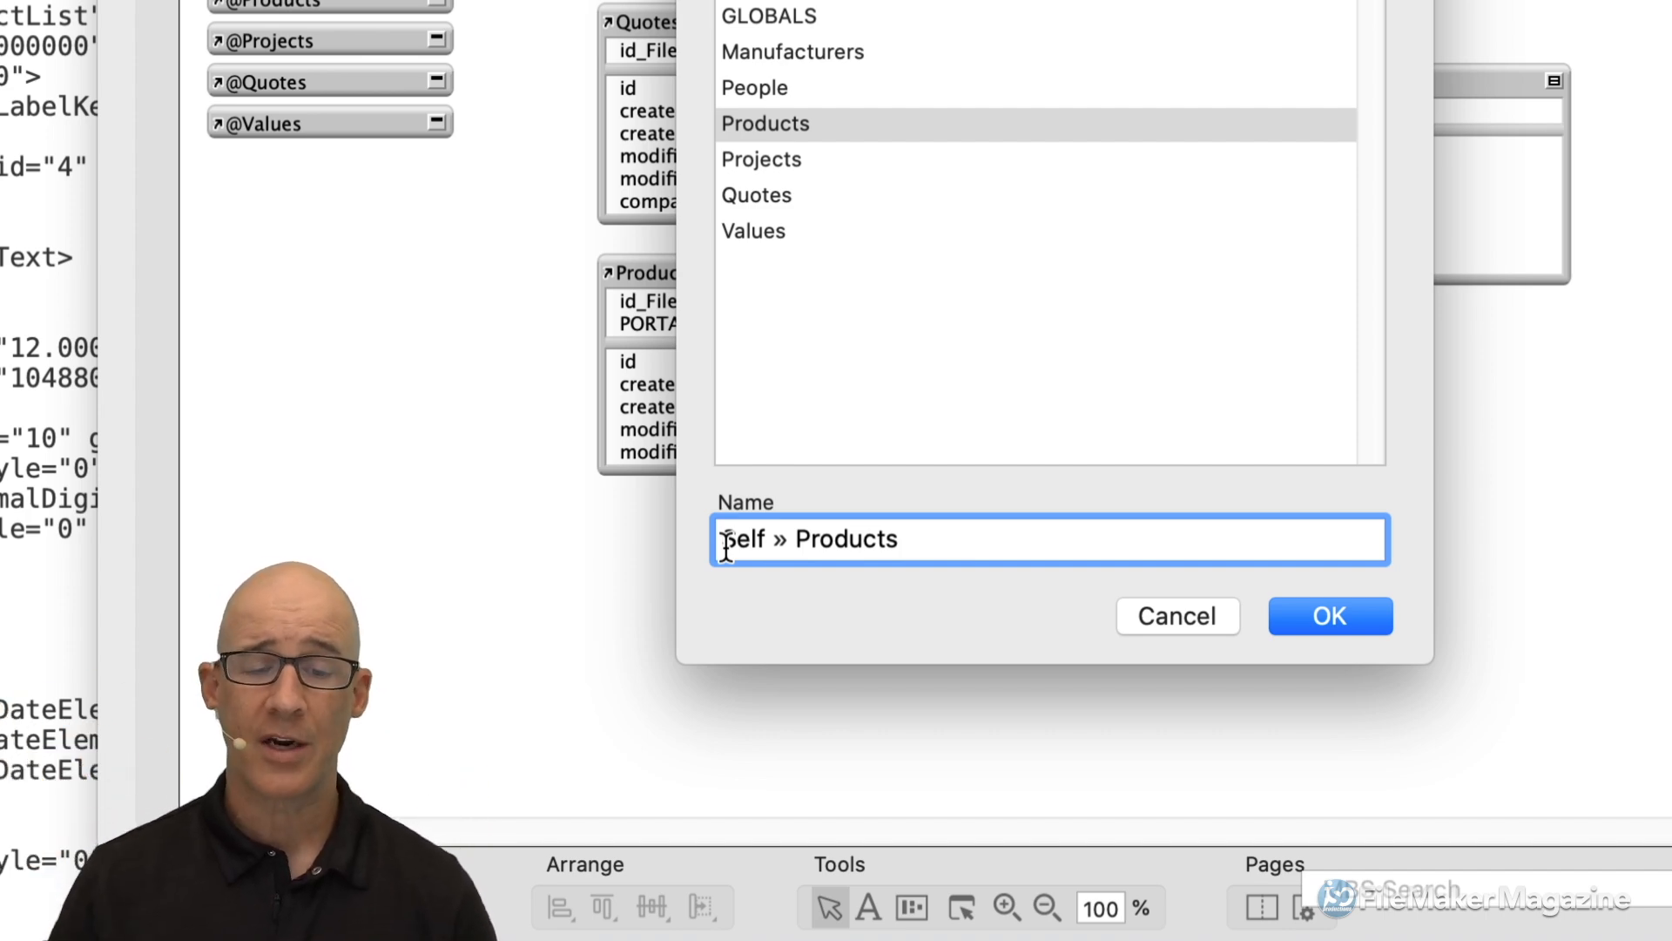
double_click(731, 540)
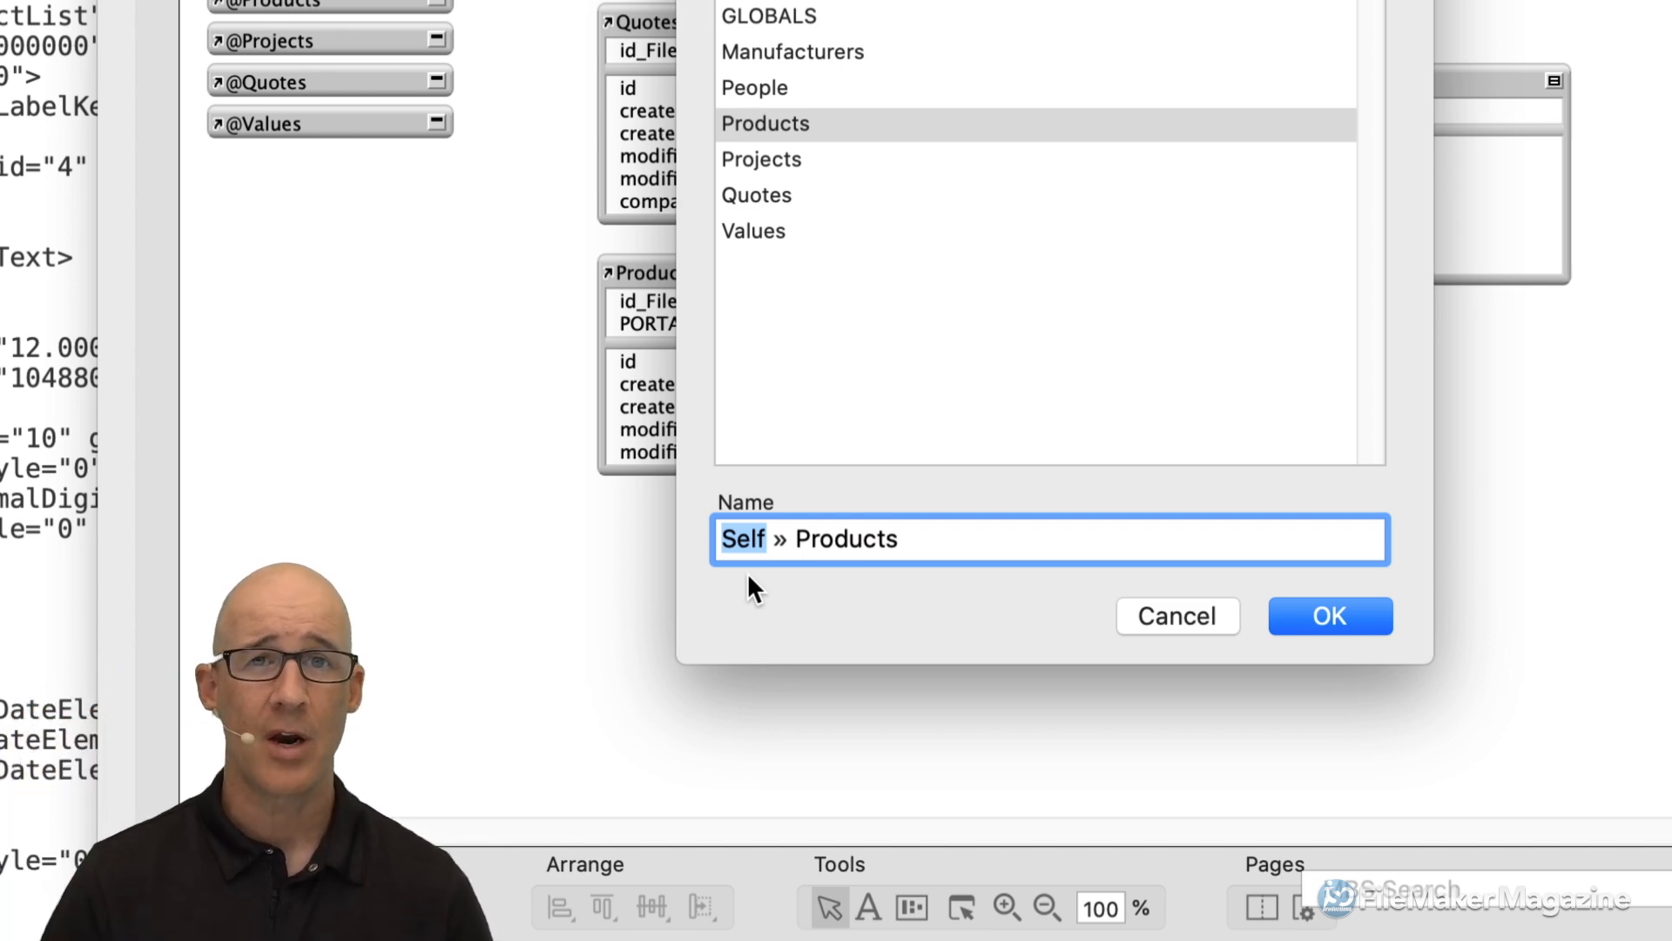
double_click(873, 547)
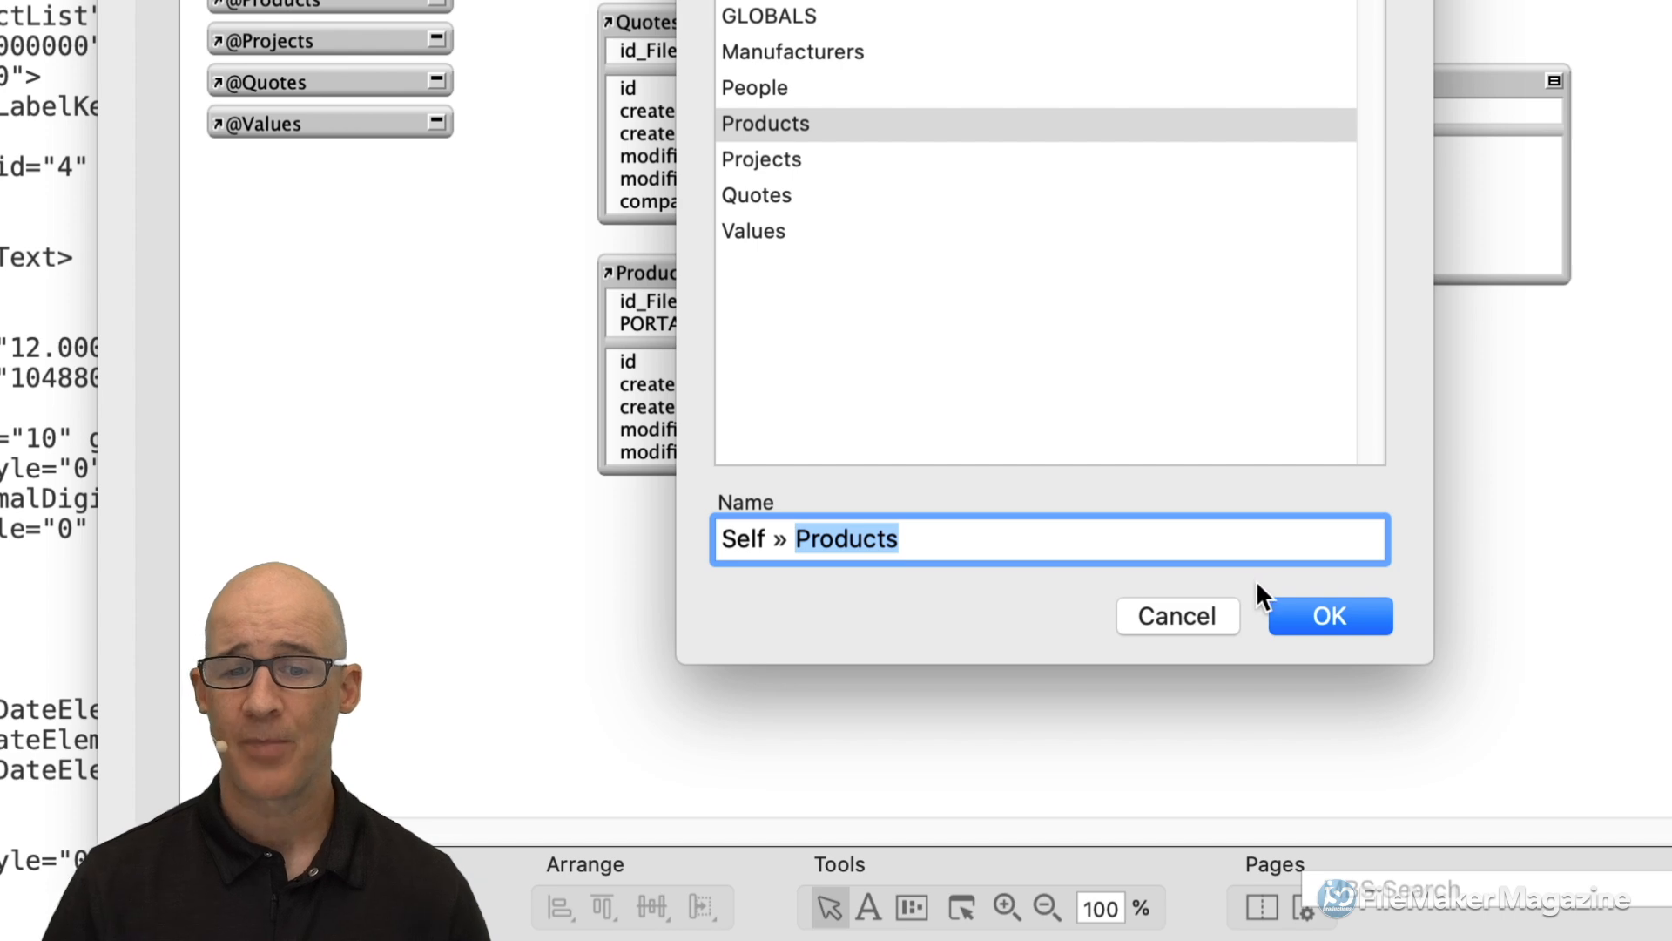
click(1317, 610)
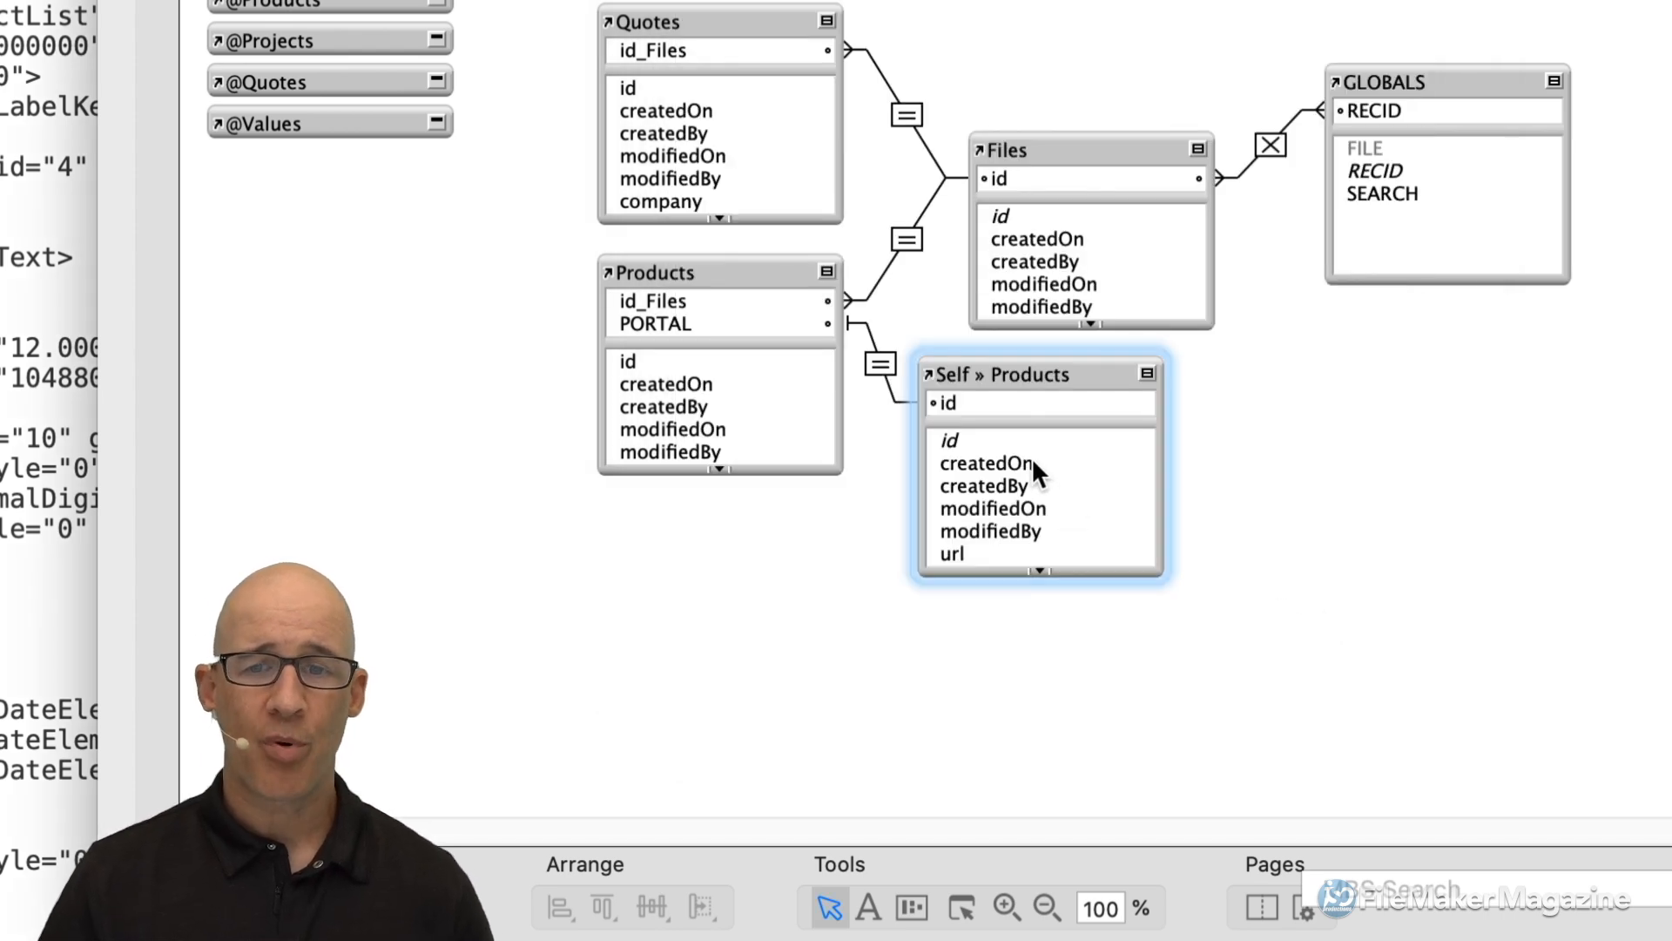
Check the link between Products and Self » Products in the relationships graph and save the database changes.
click(711, 272)
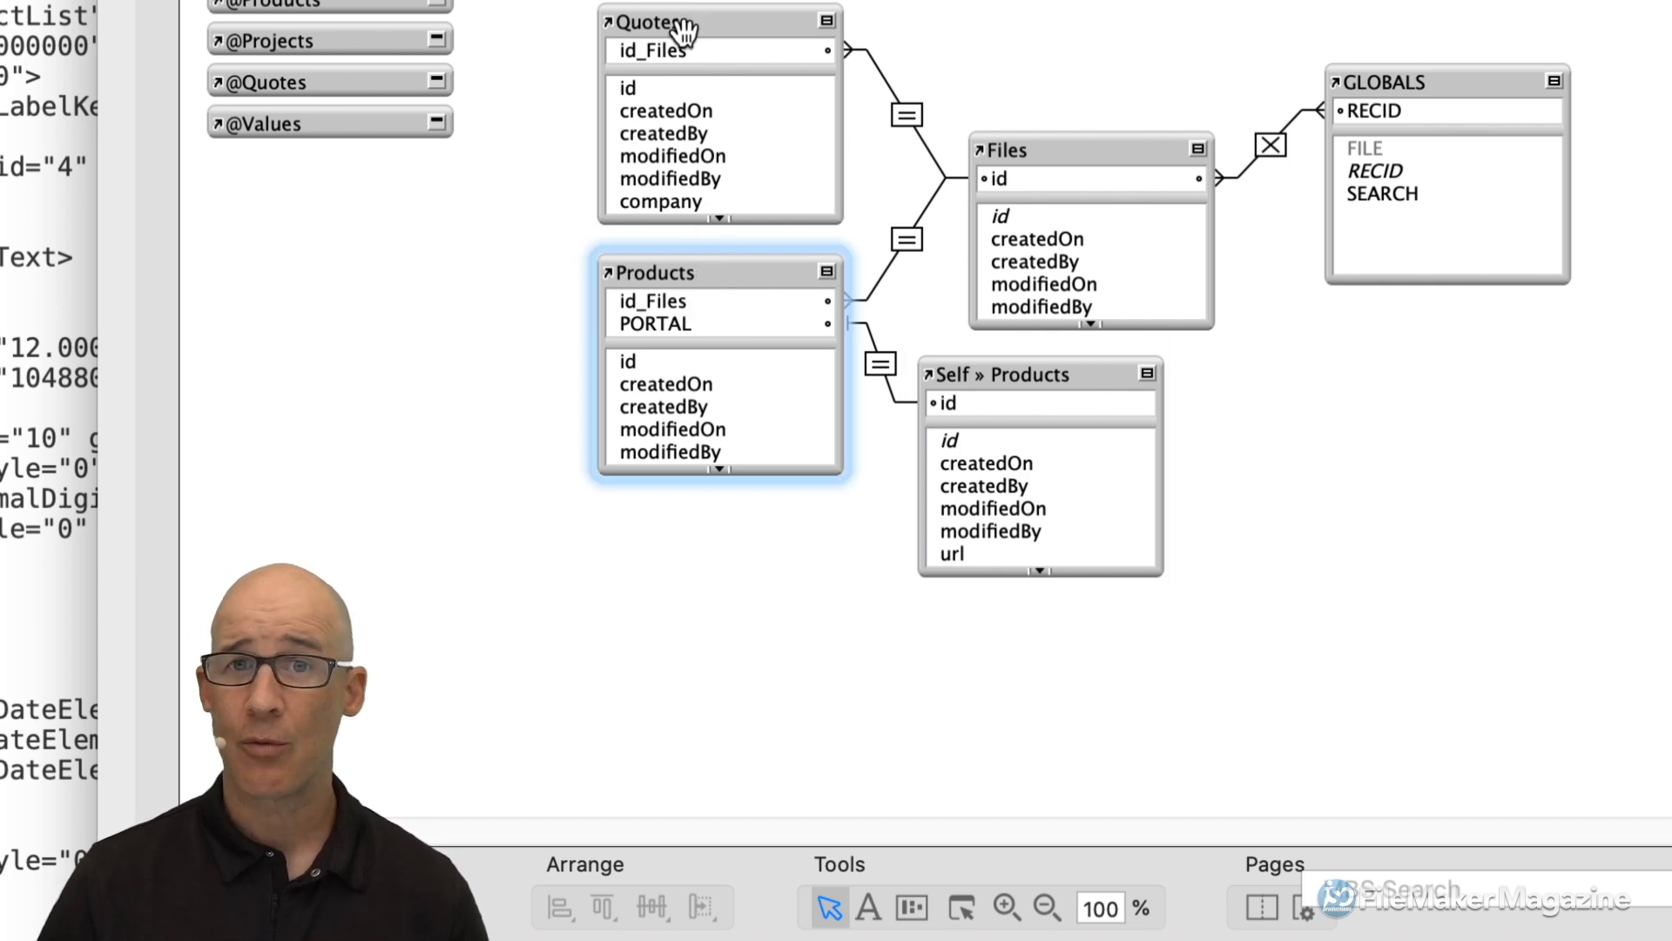
click(1017, 375)
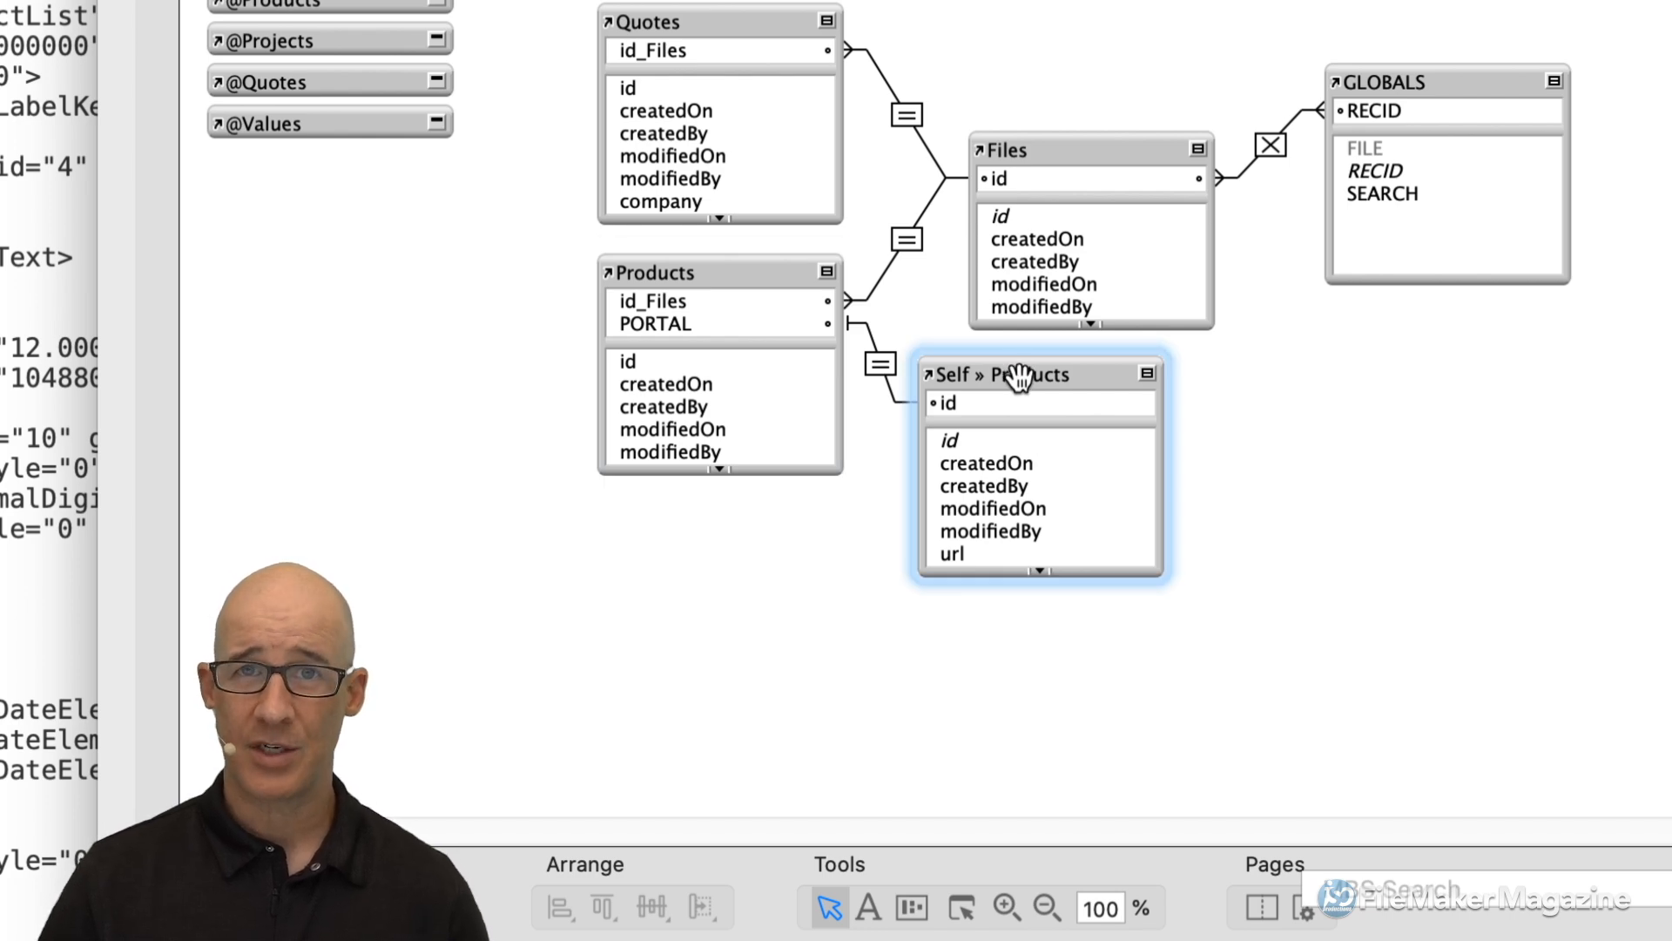
click(827, 315)
click(989, 369)
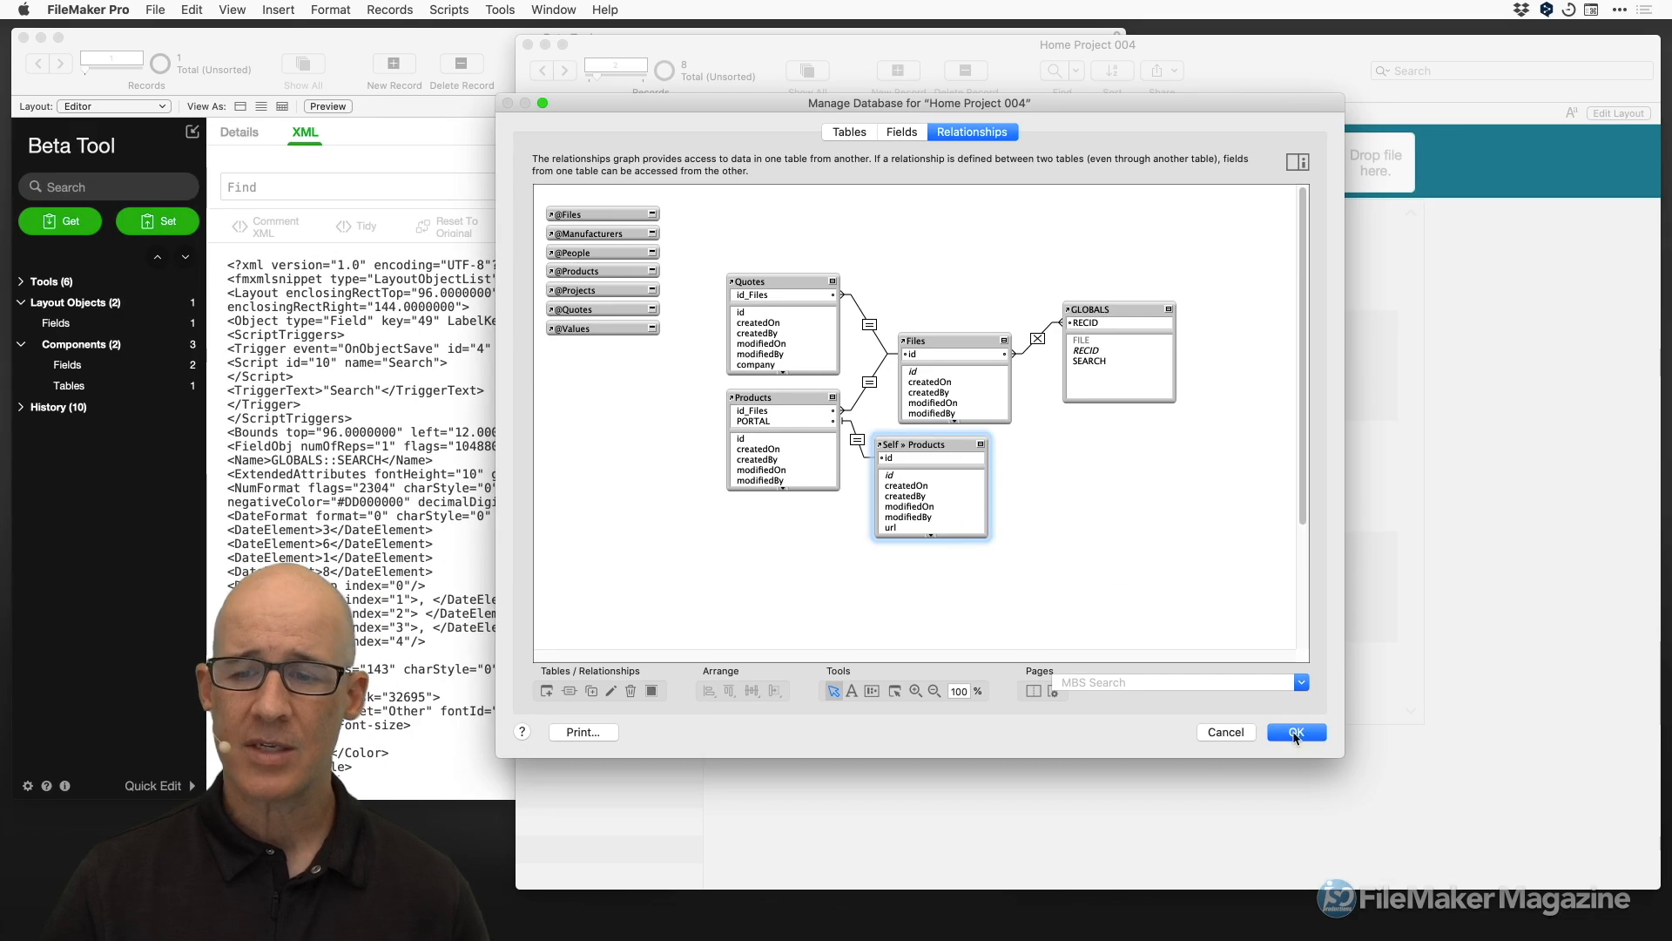
click(1295, 730)
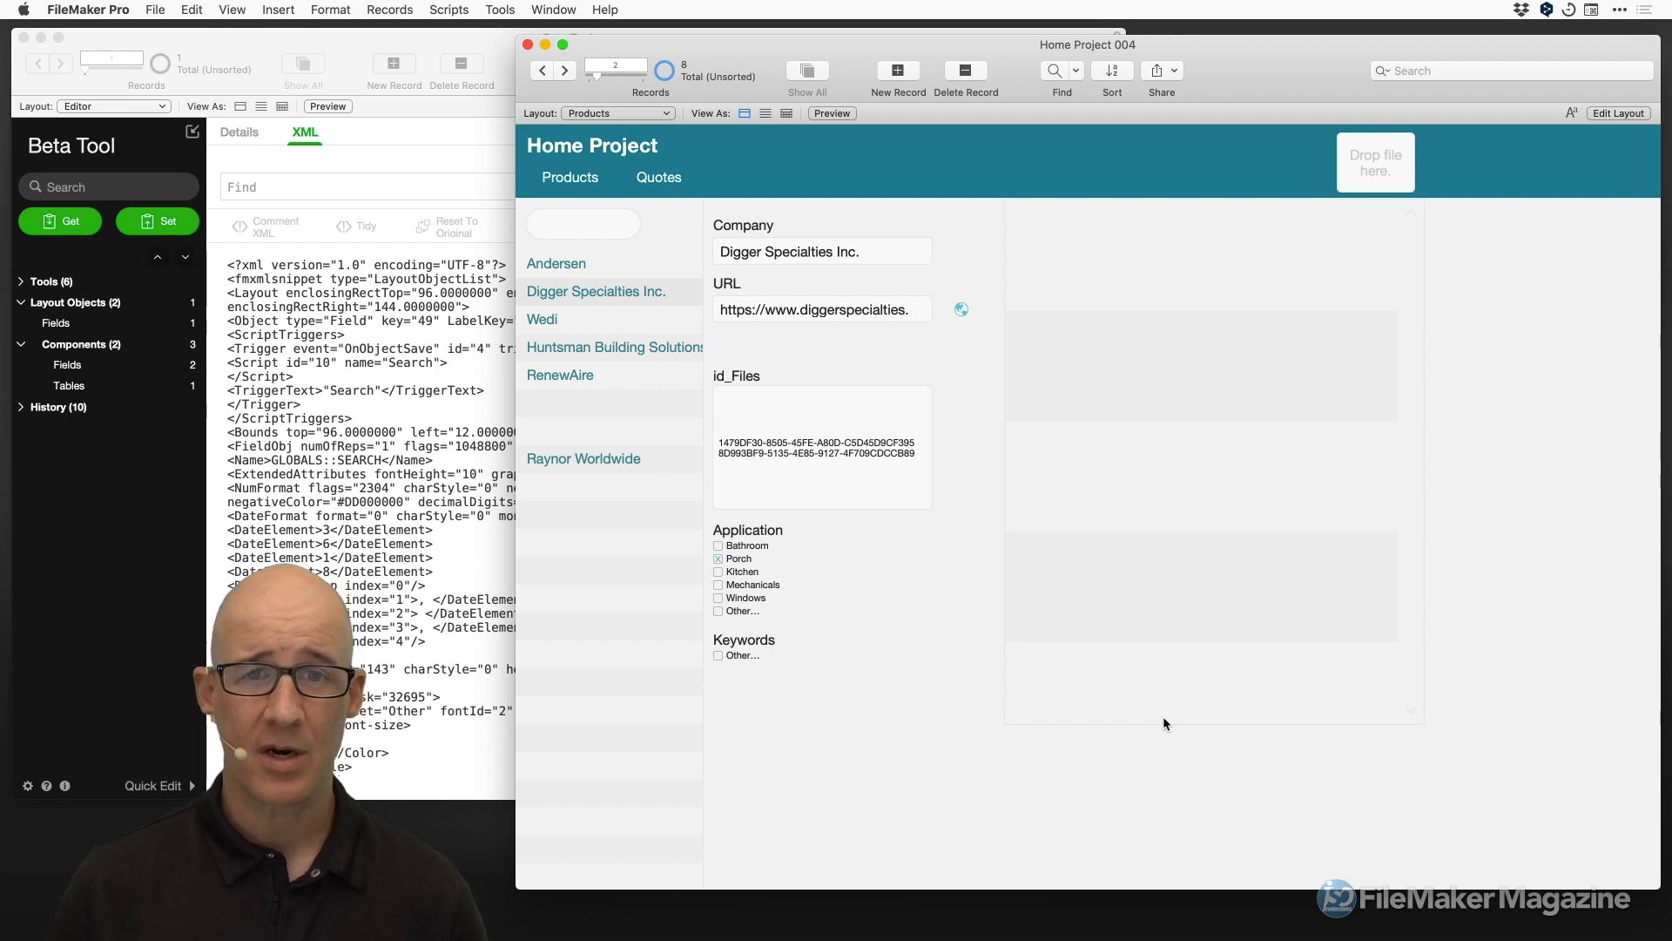
Open the Products layout for editing and select the product list portal.
key(super+l)
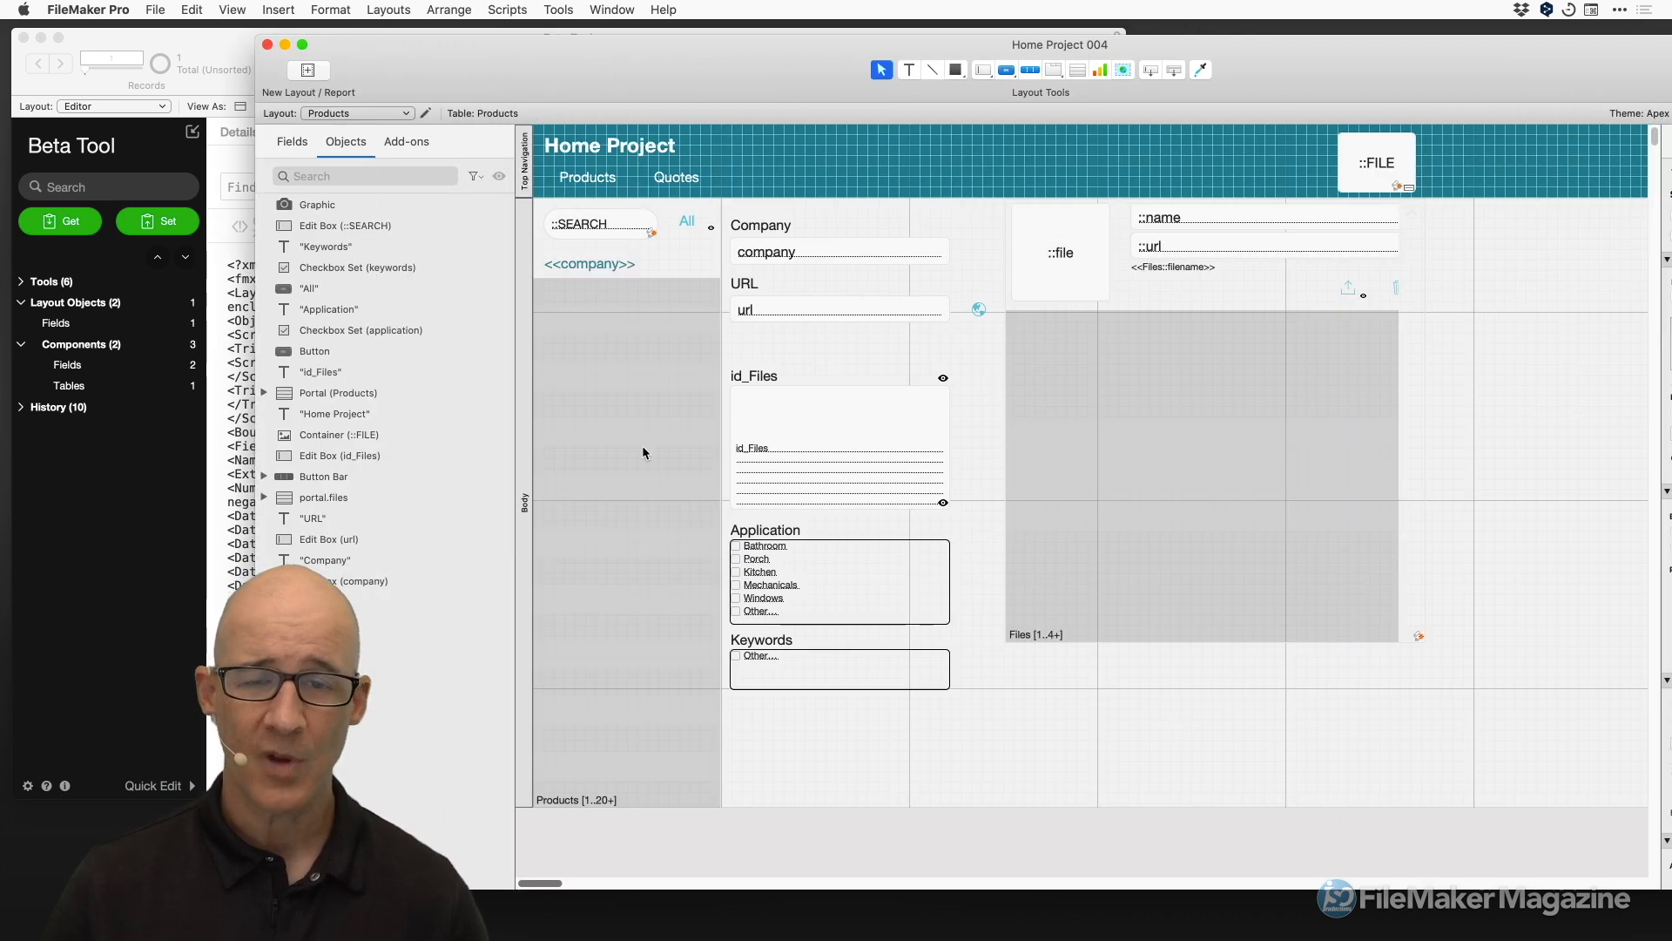
click(640, 446)
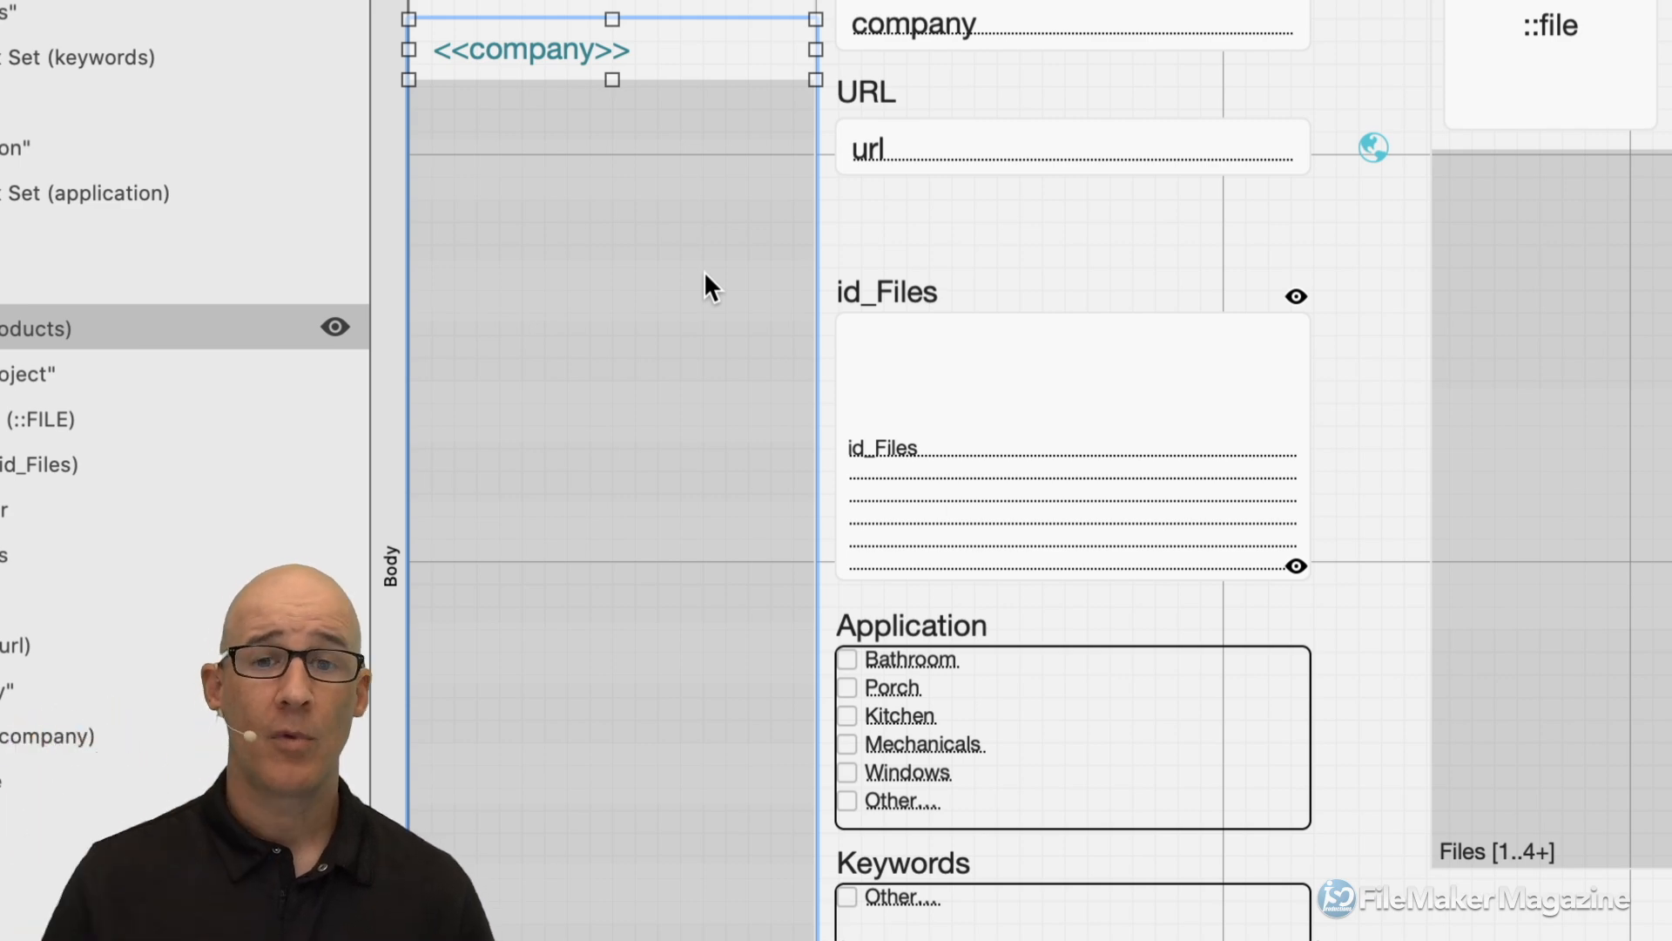
click(985, 150)
drag(986, 148, 1005, 223)
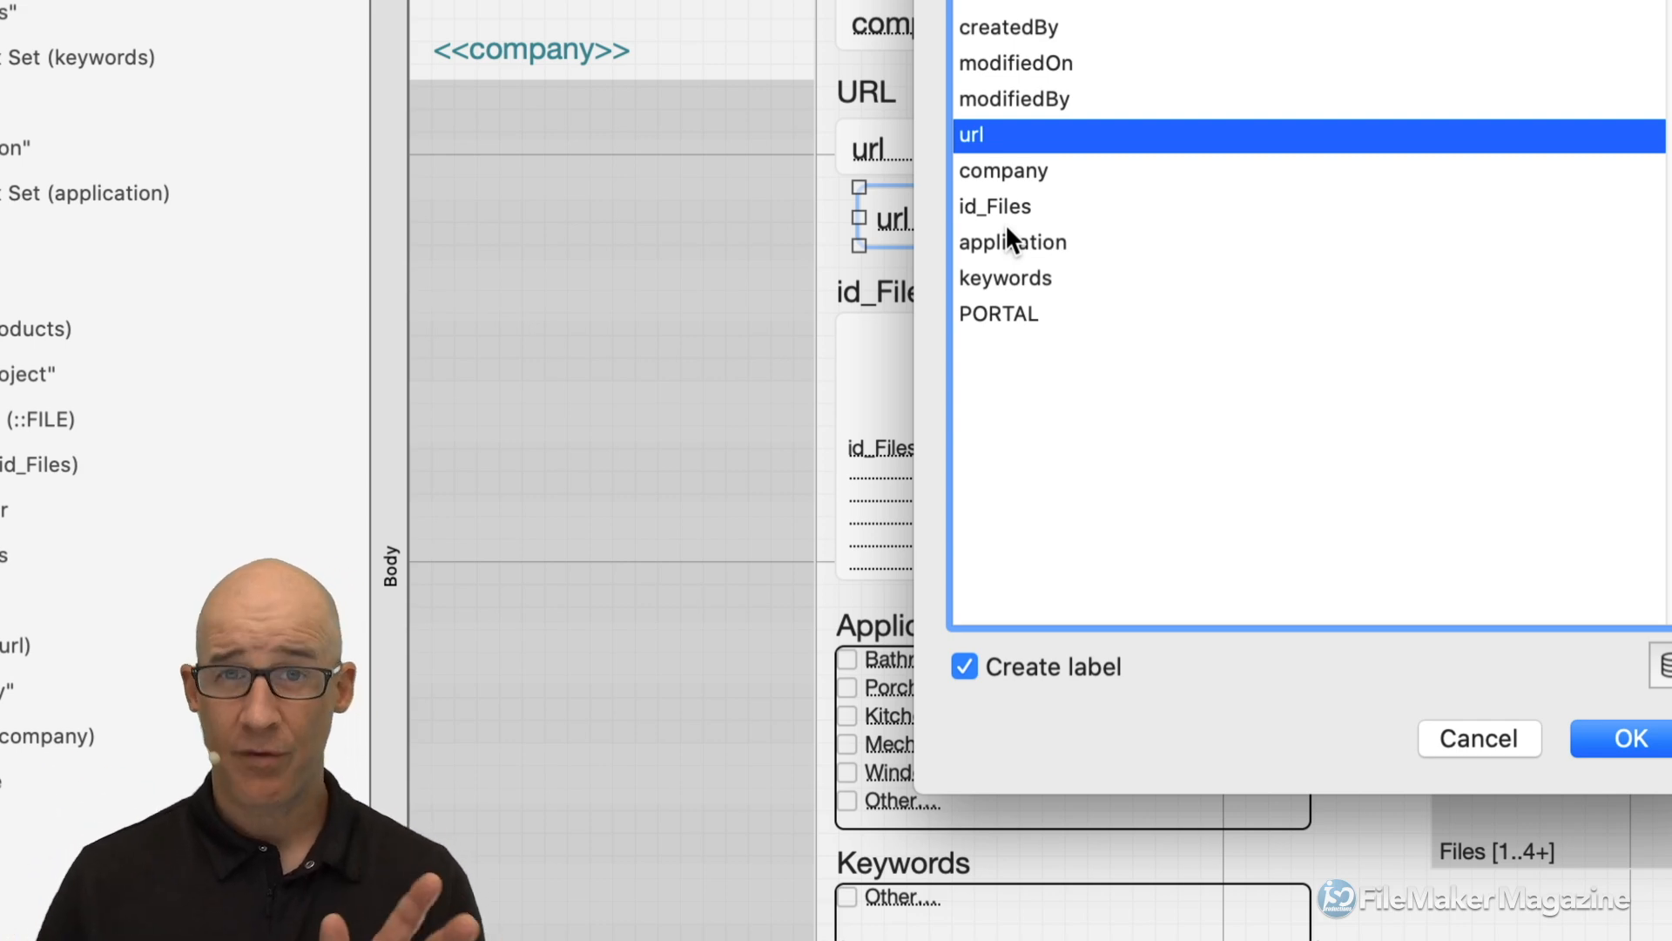
click(1481, 739)
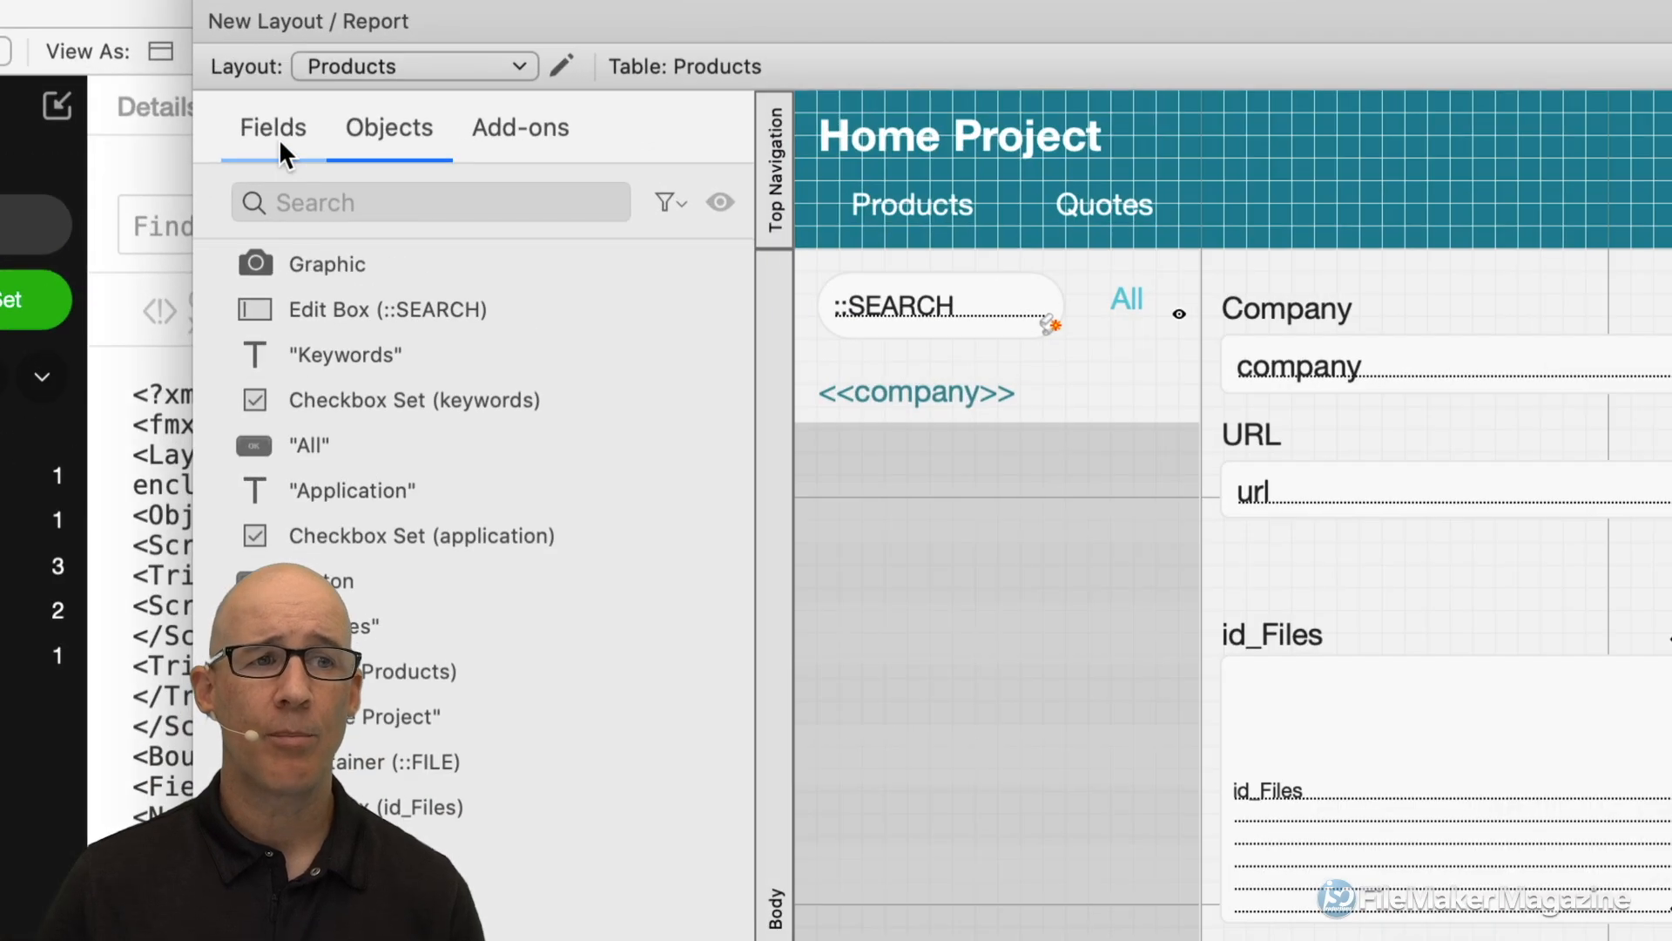
click(293, 142)
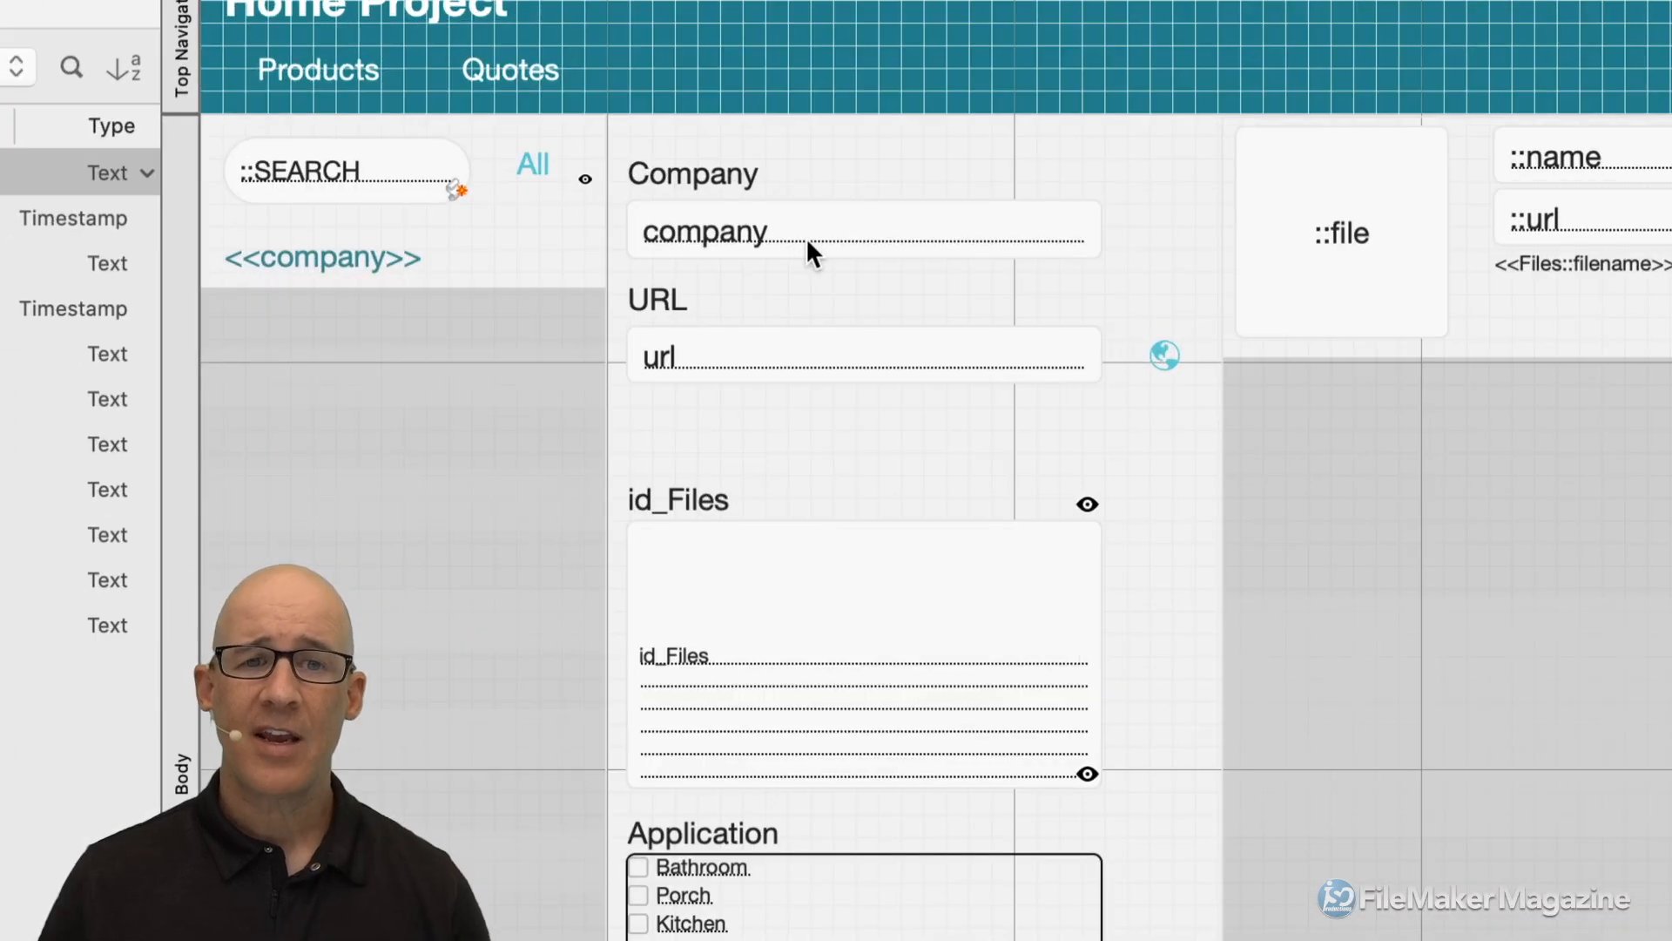
click(814, 260)
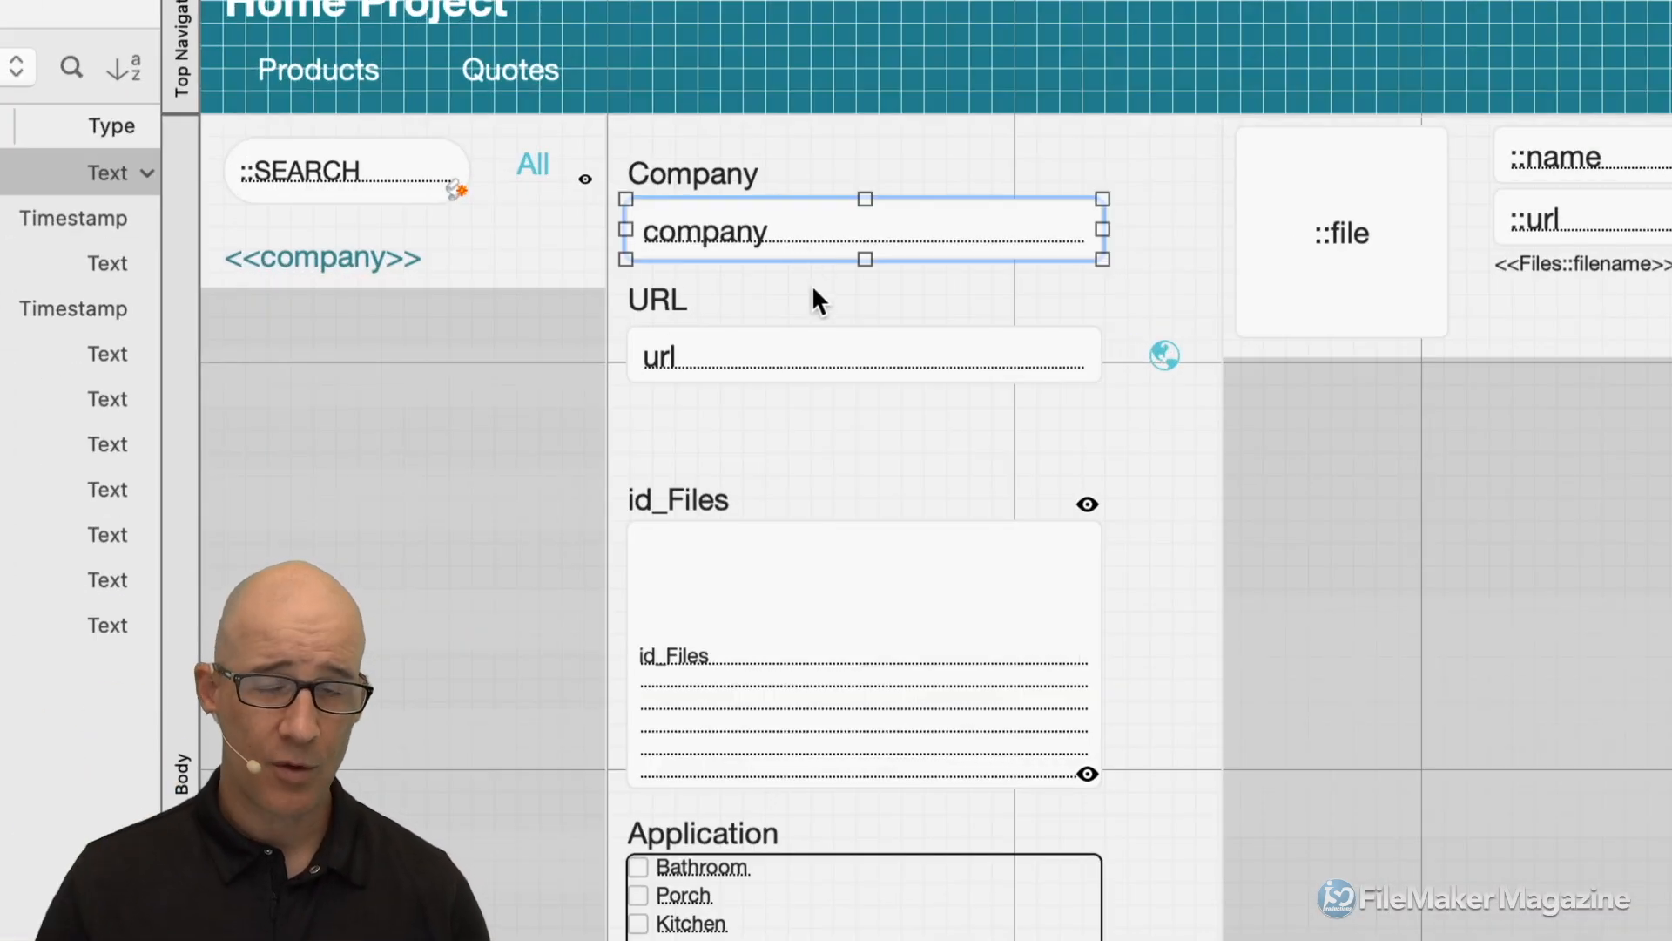
drag(810, 241, 875, 418)
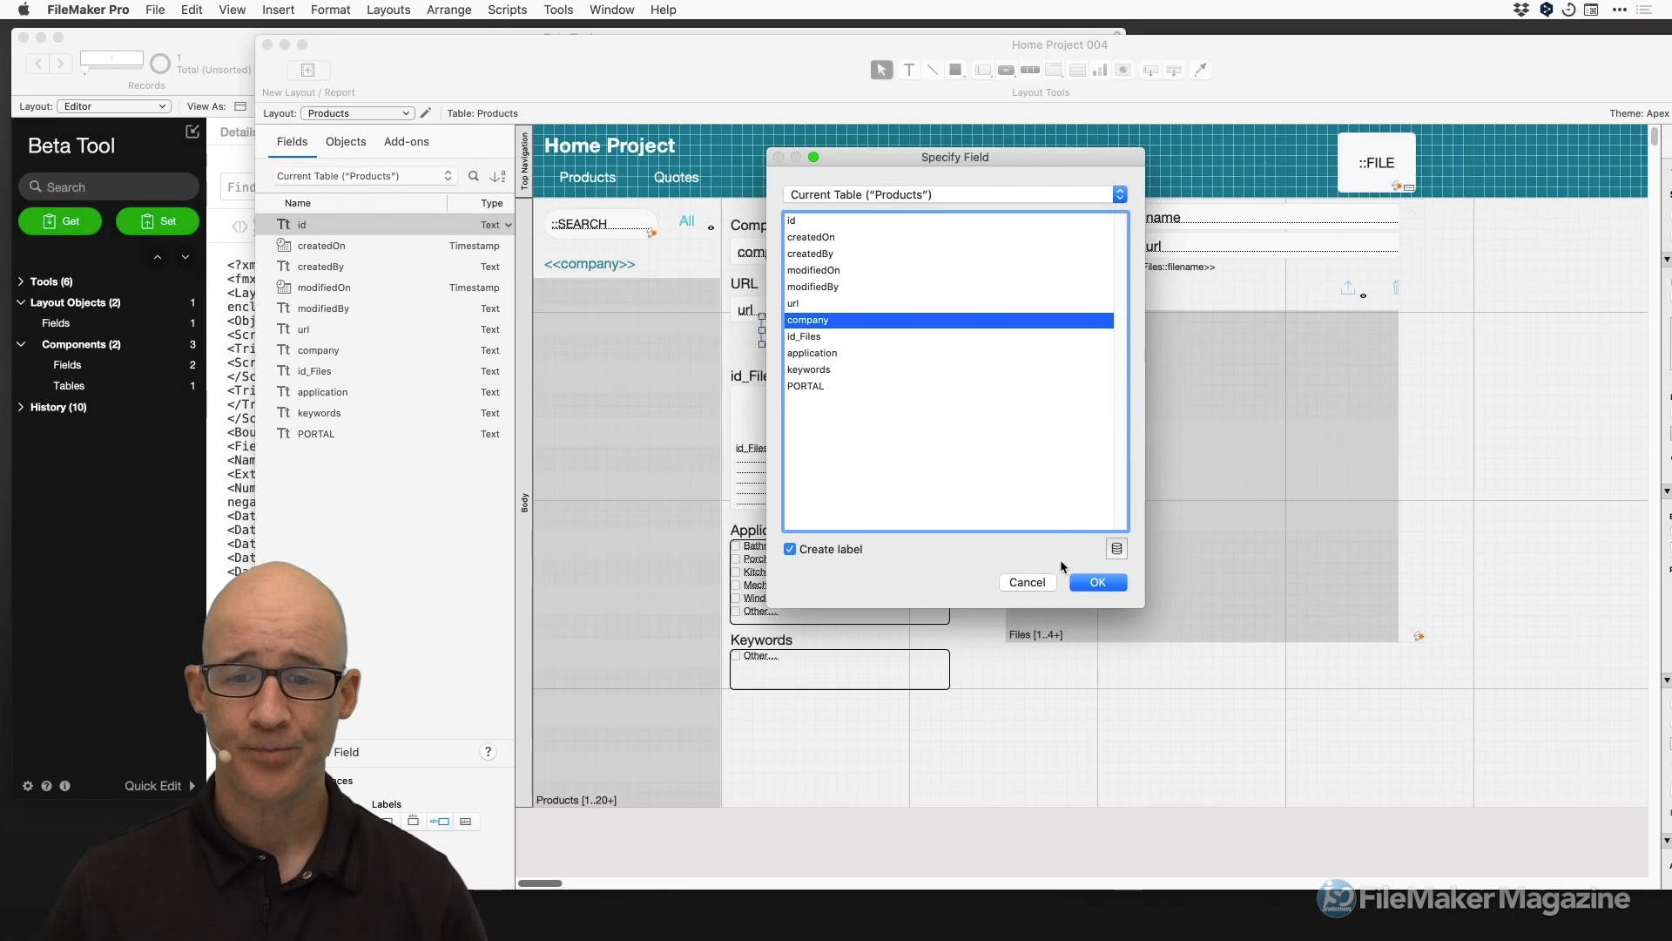
click(1272, 938)
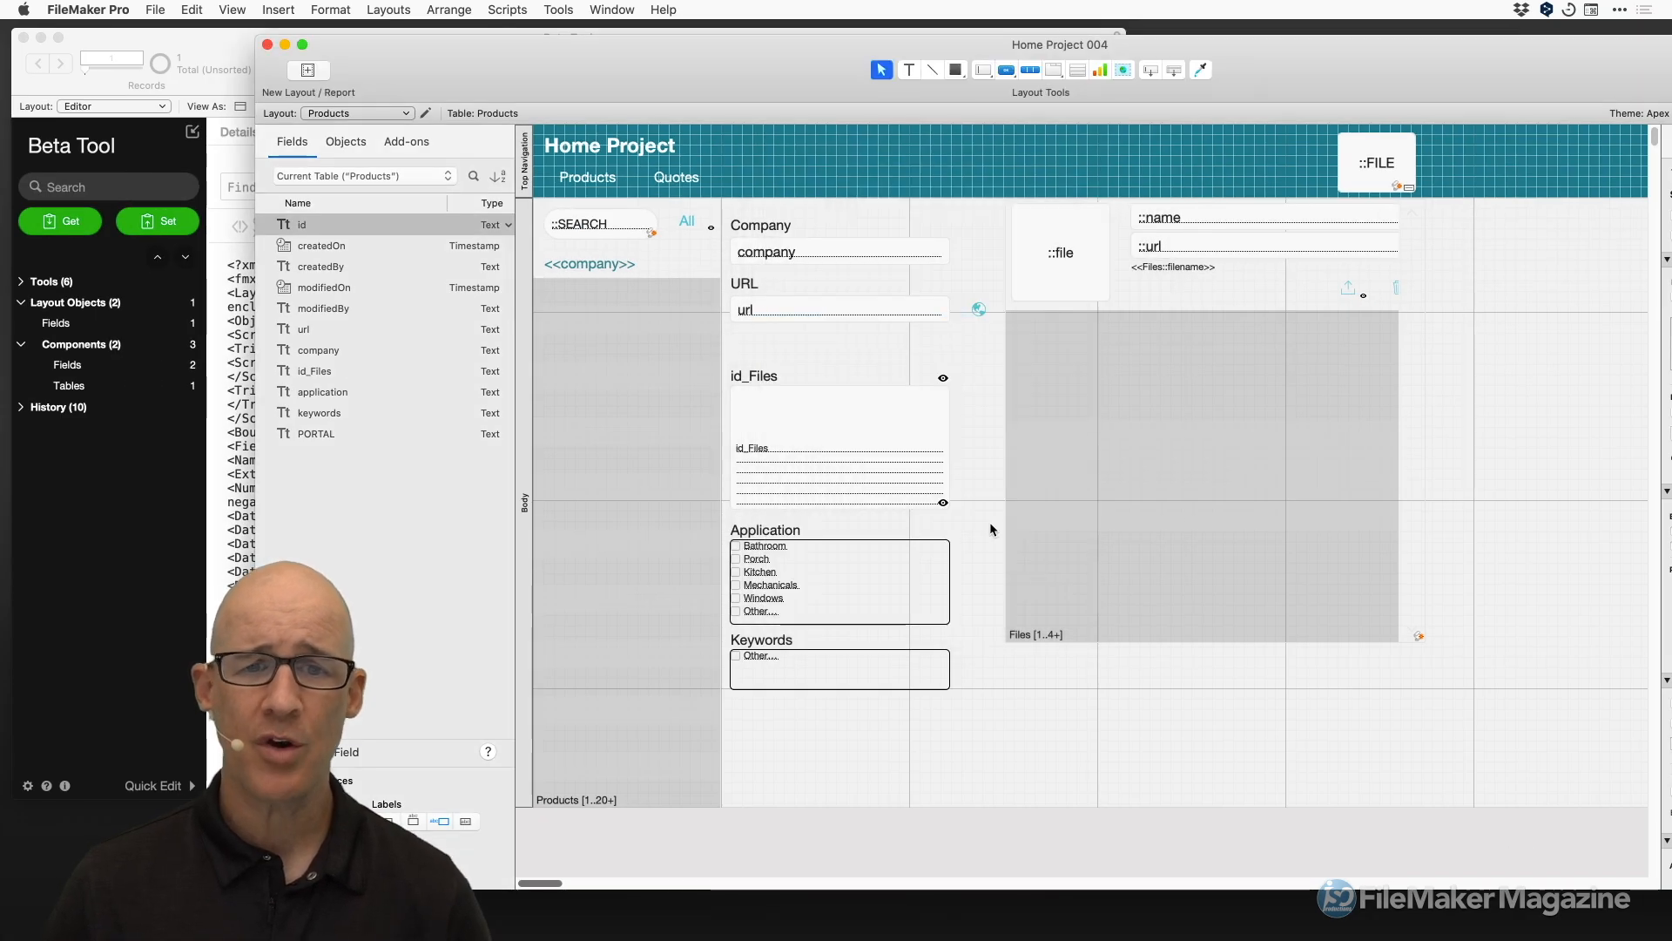
Duplicate the product list portal and set the copy to show records from Self » Products.
drag(682, 348, 1017, 354)
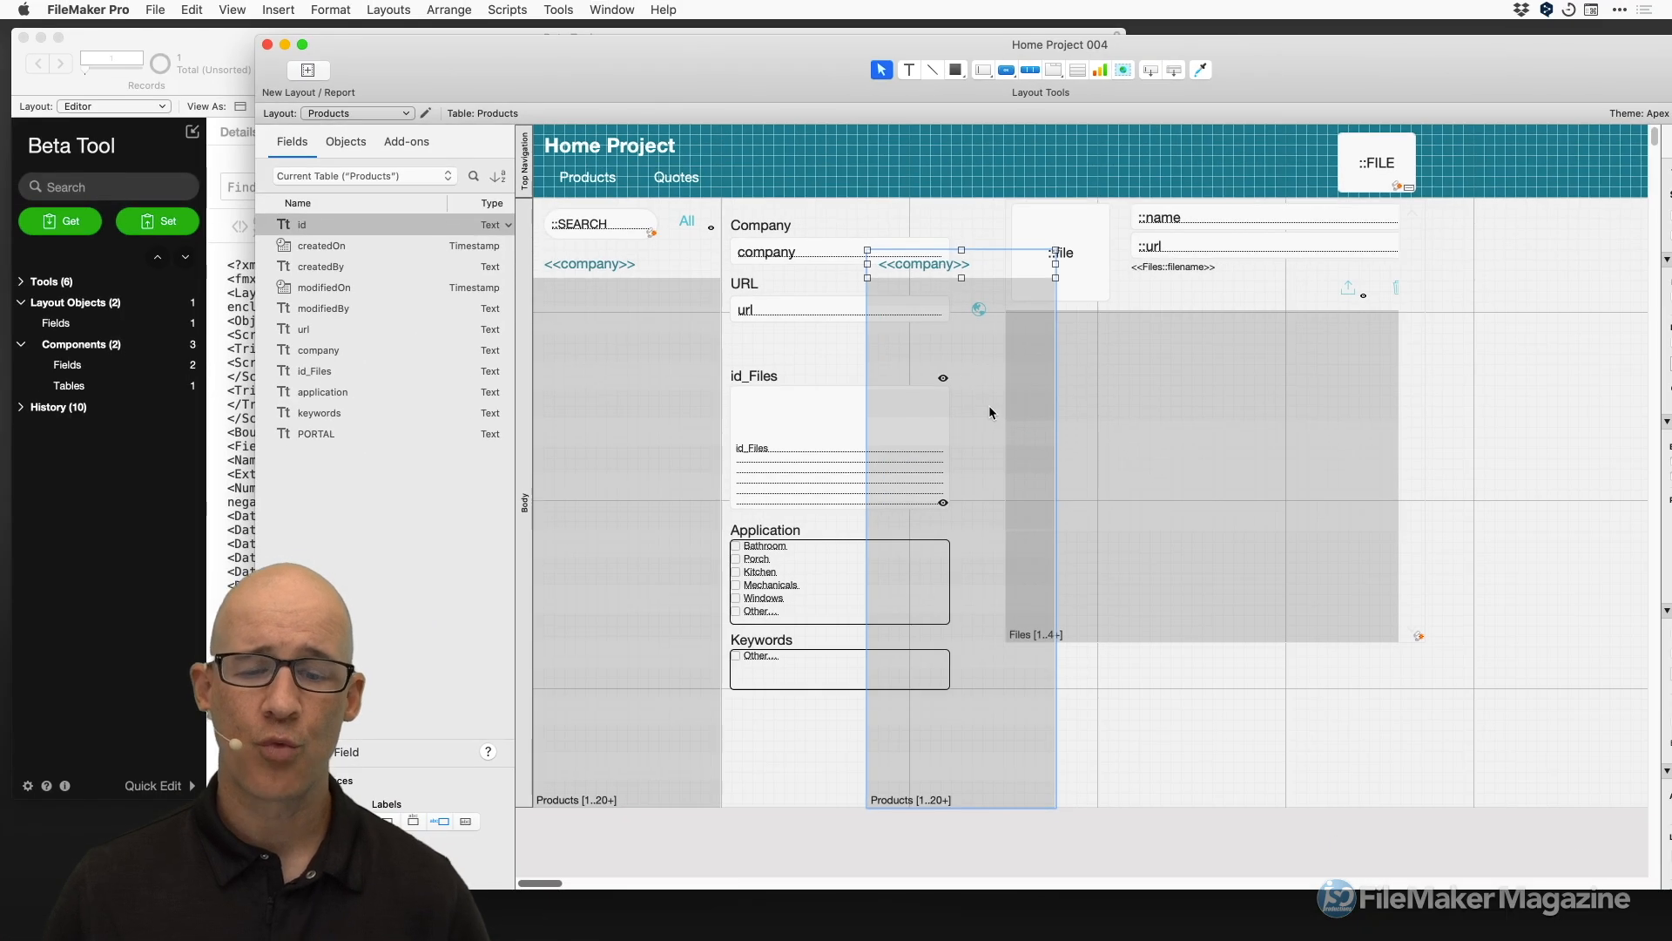
double_click(990, 405)
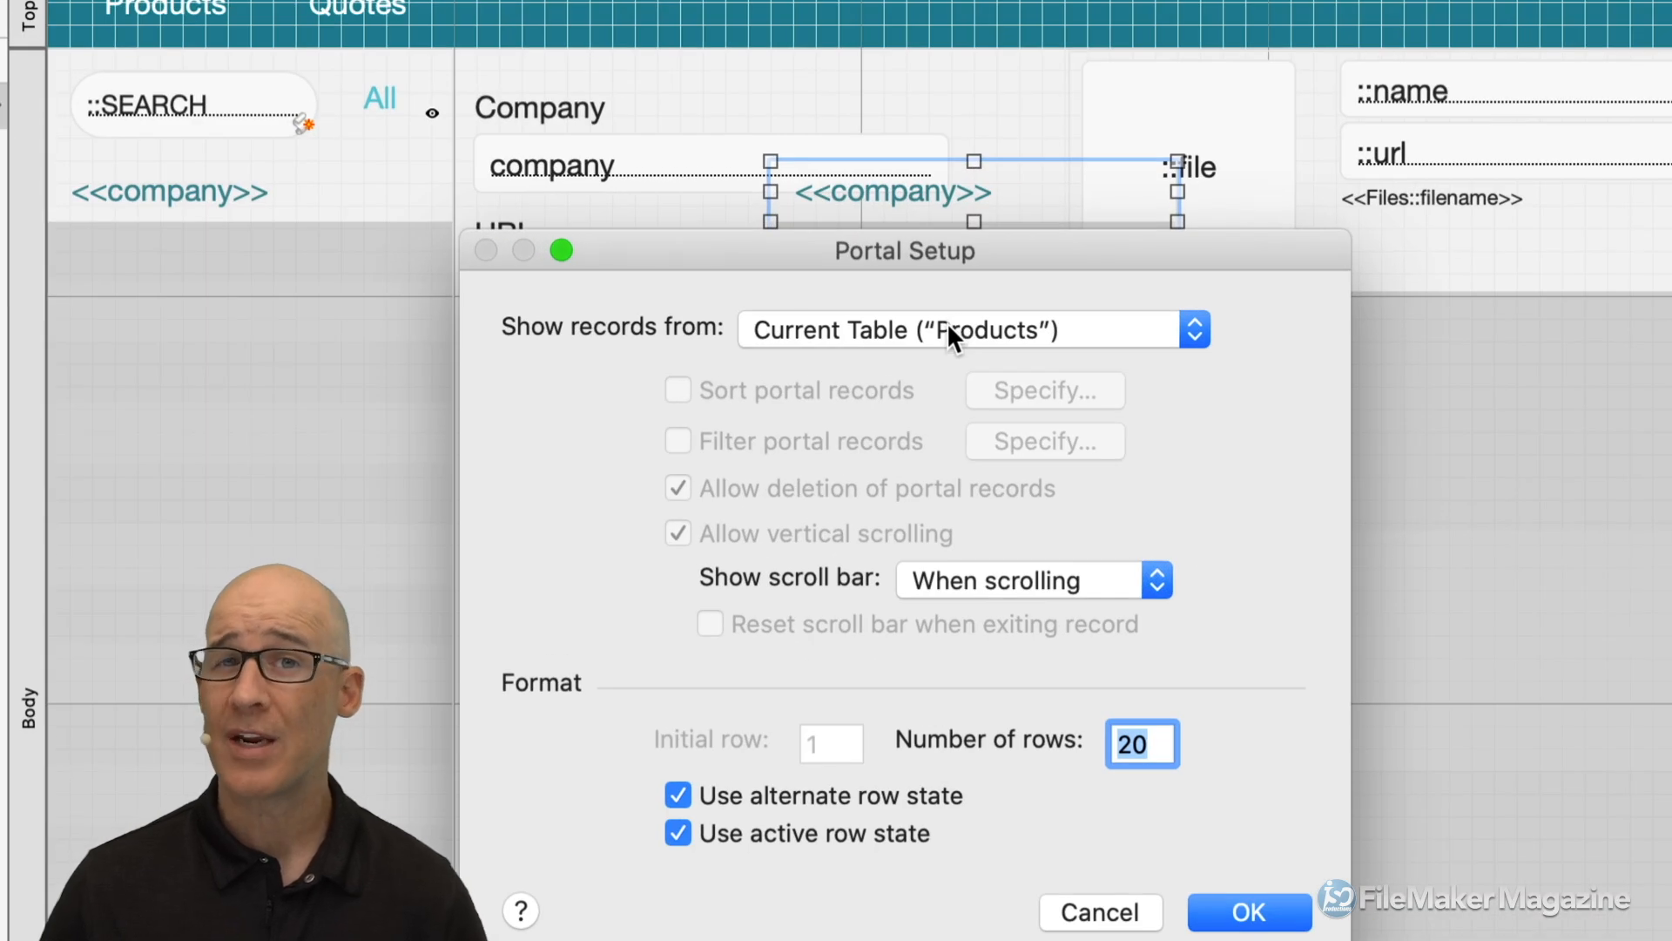
click(949, 326)
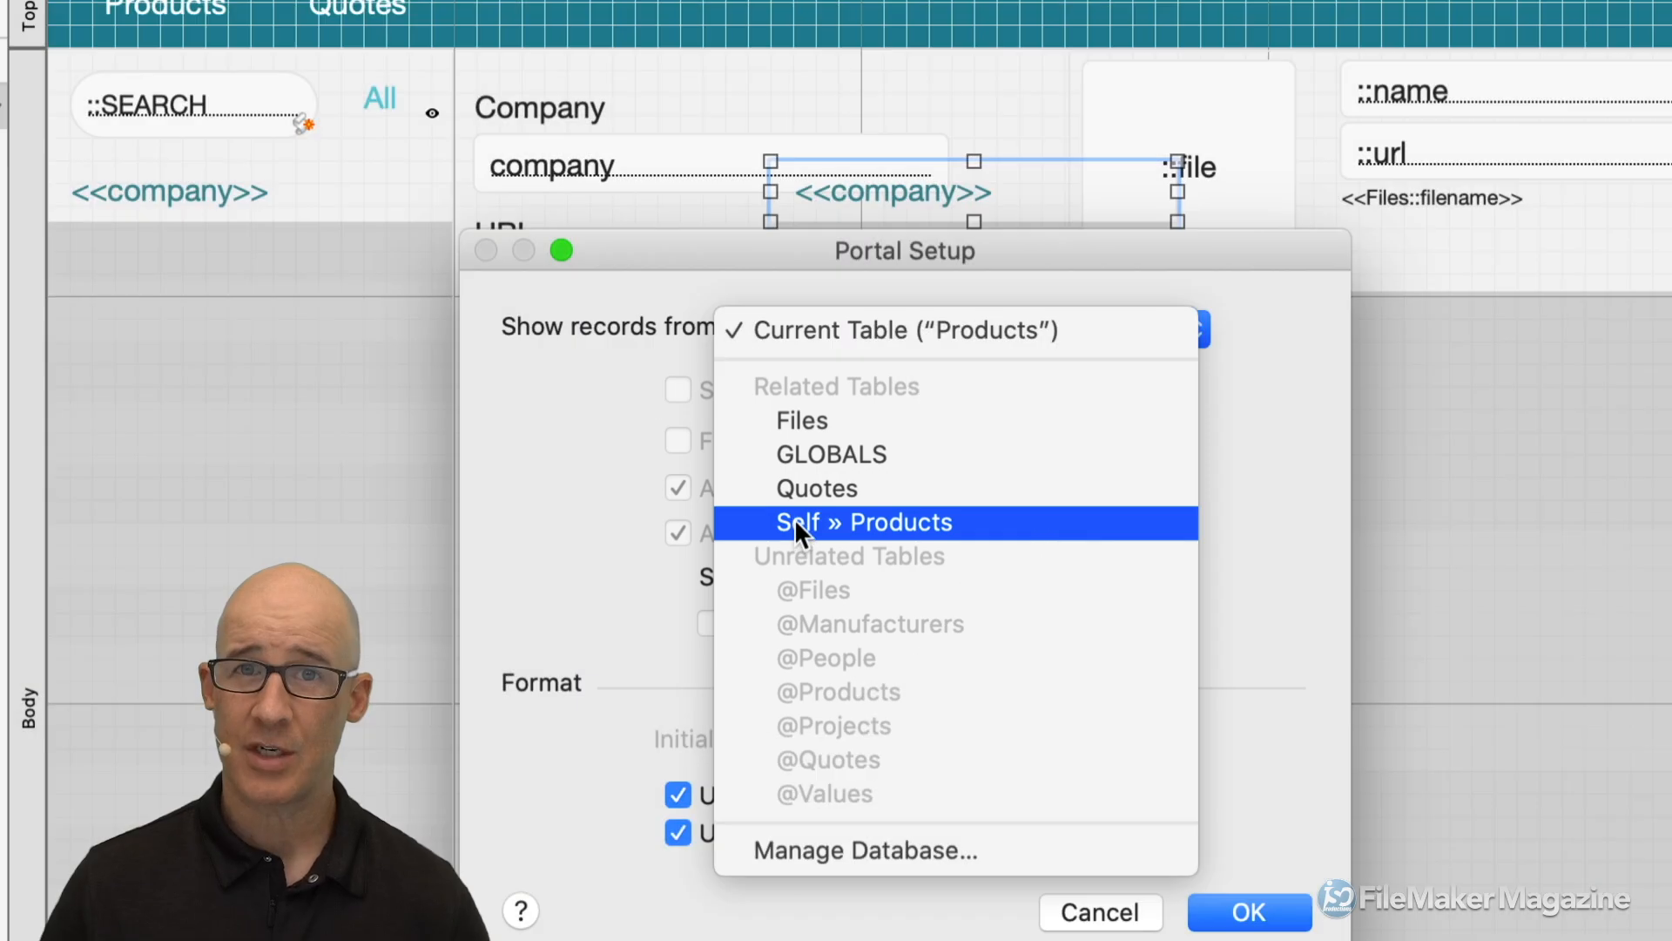
click(849, 520)
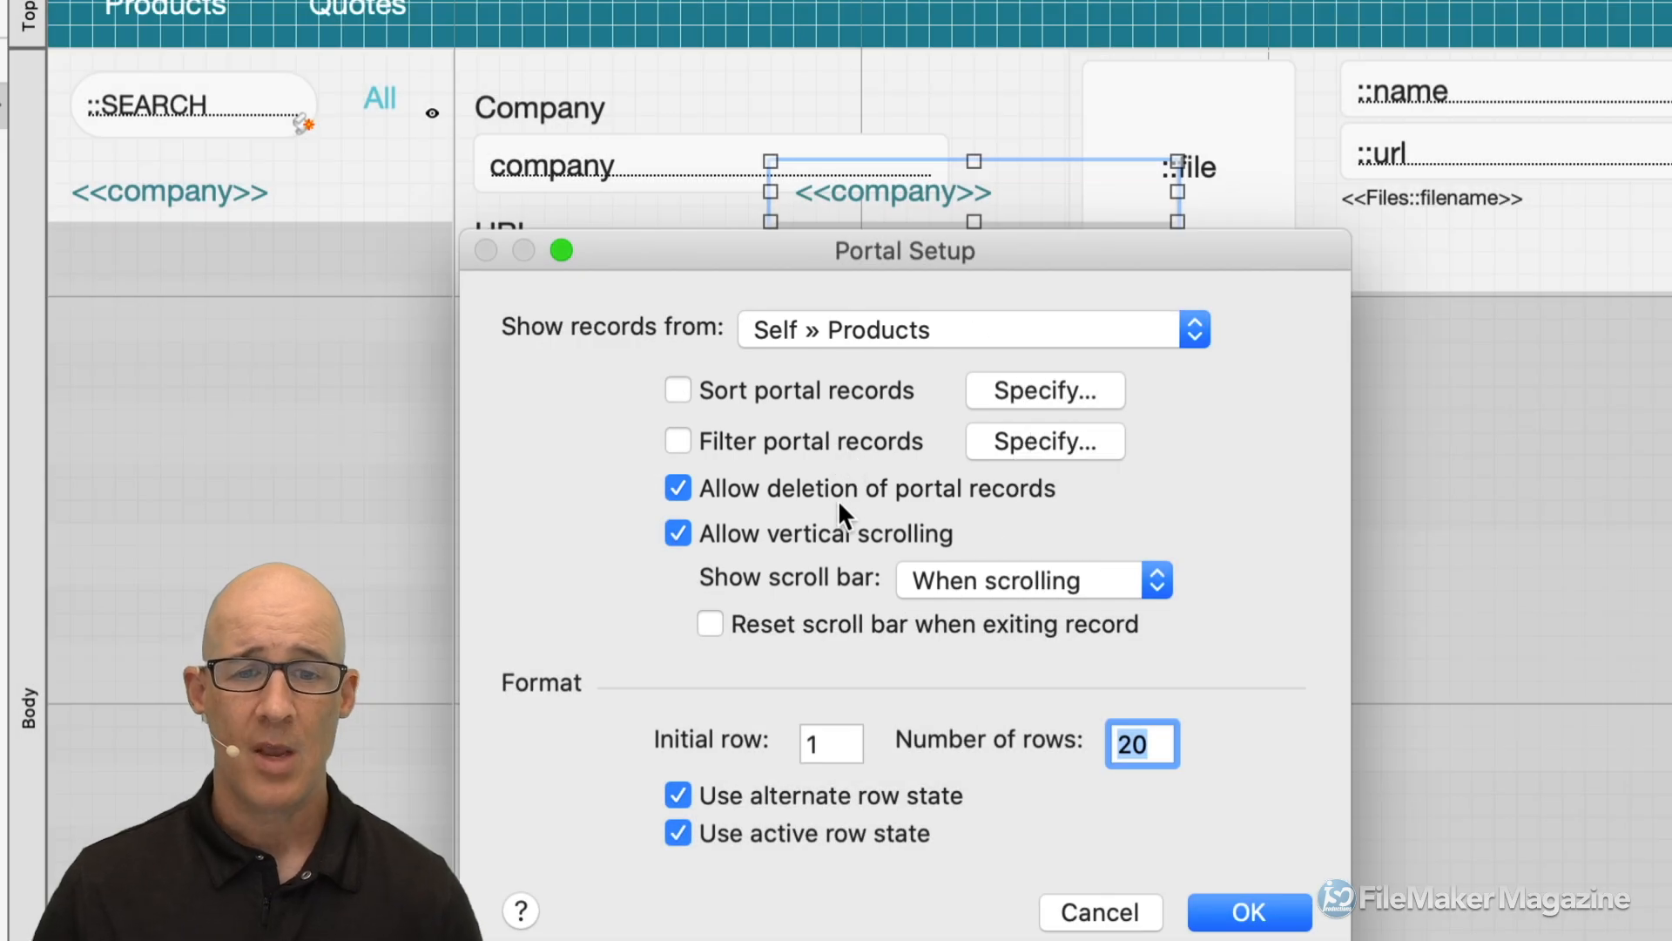
Disallow deletion of portal records in the duplicate portal, keep its scroll bar at When scrolling, and accept the setup.
click(730, 487)
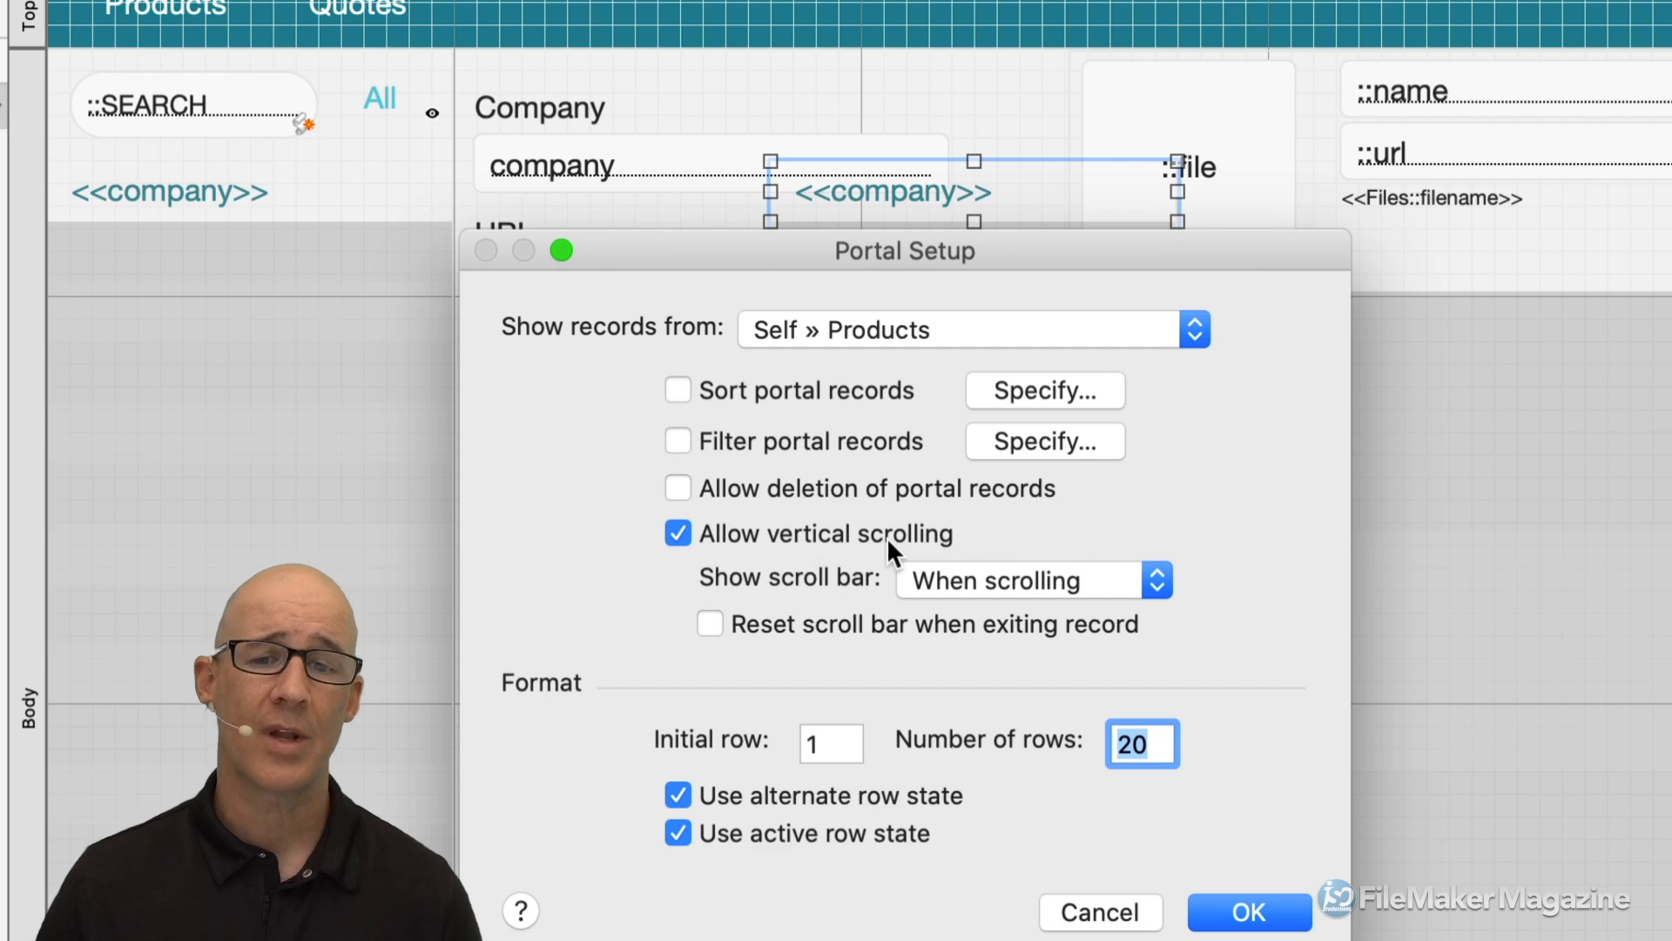
click(996, 580)
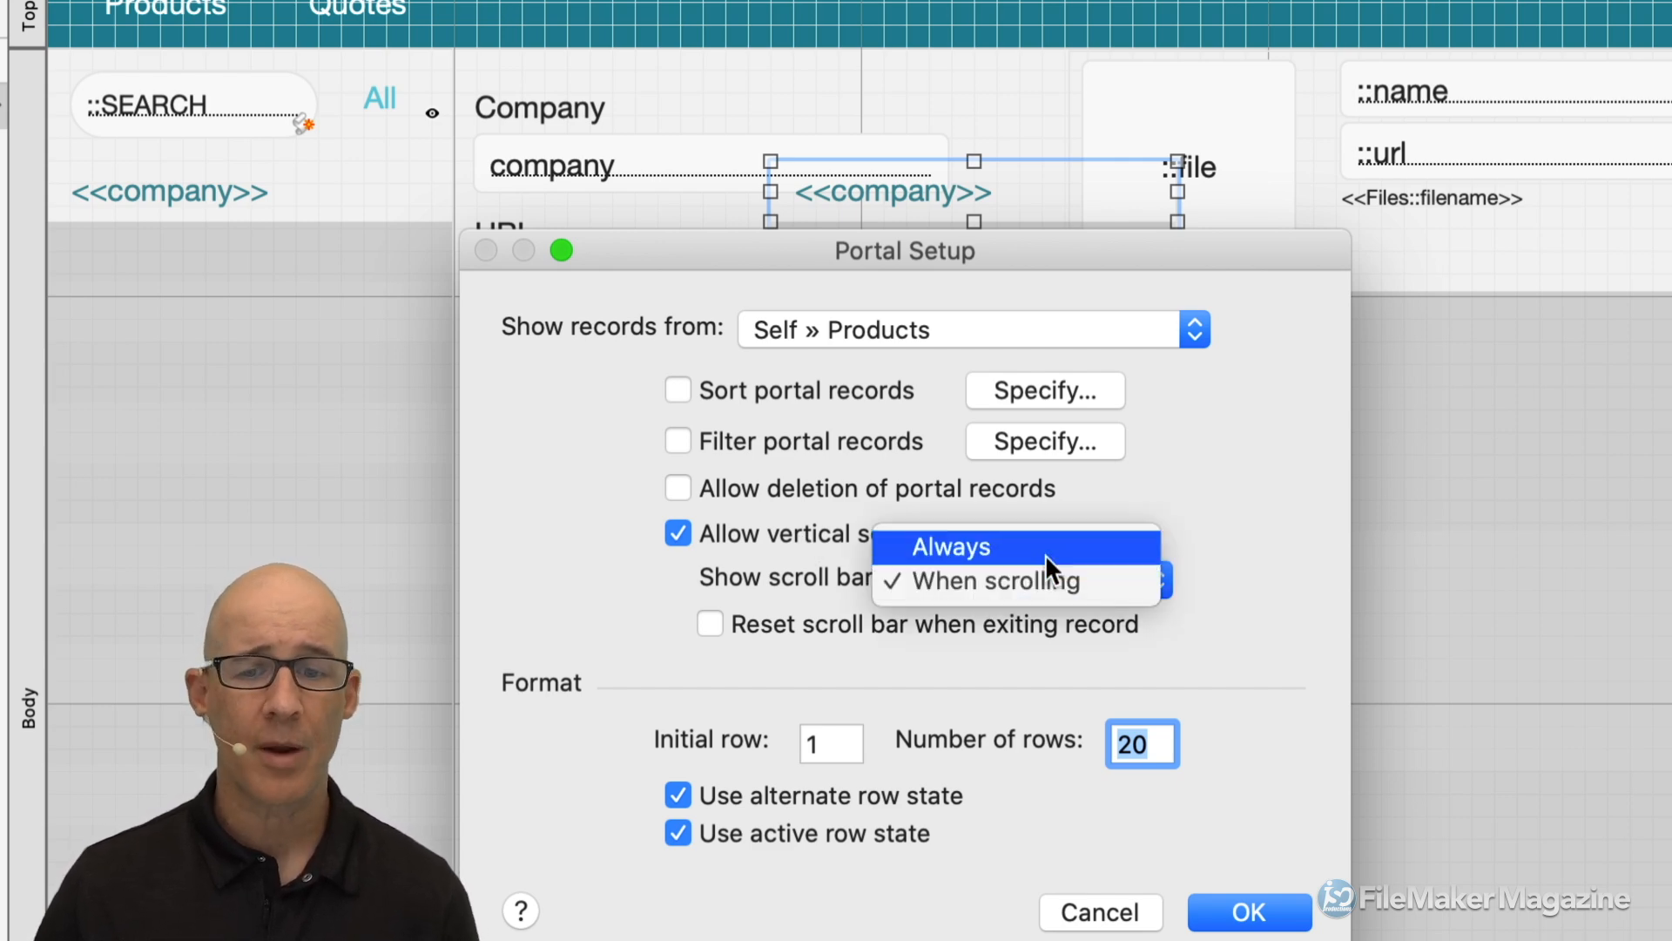
click(1221, 595)
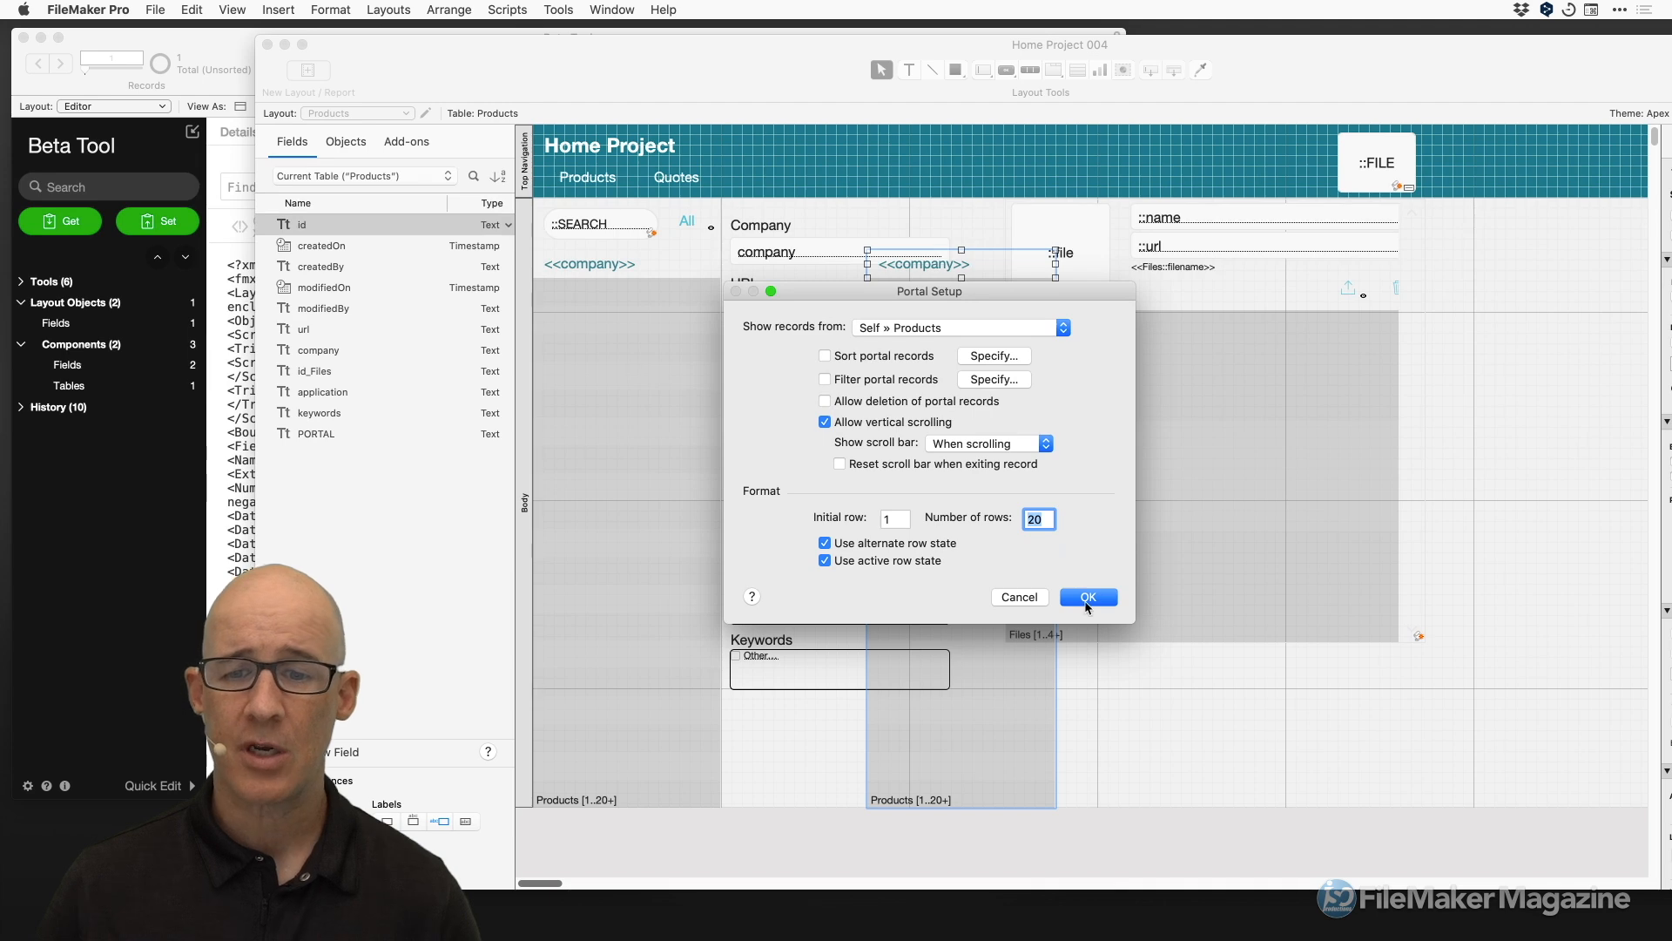
click(1249, 912)
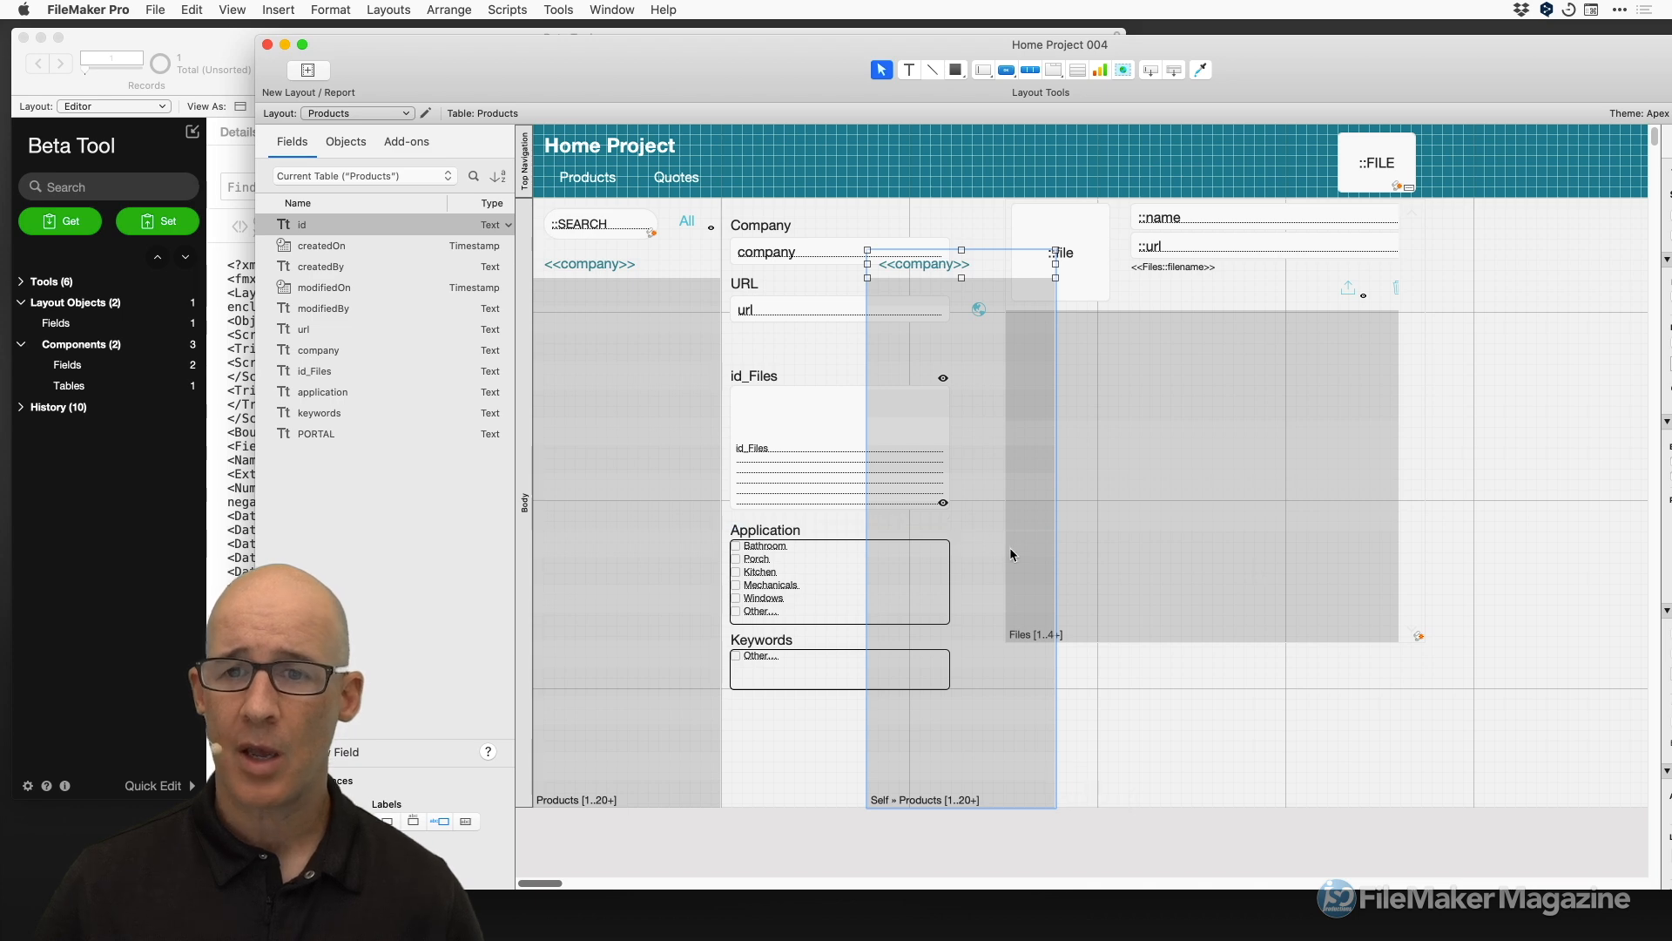
Move the Files portal and its objects farther right, and place the Self » Products portal between it and the product fields.
drag(1498, 746, 990, 183)
drag(1169, 470, 1324, 490)
drag(1001, 486, 1134, 494)
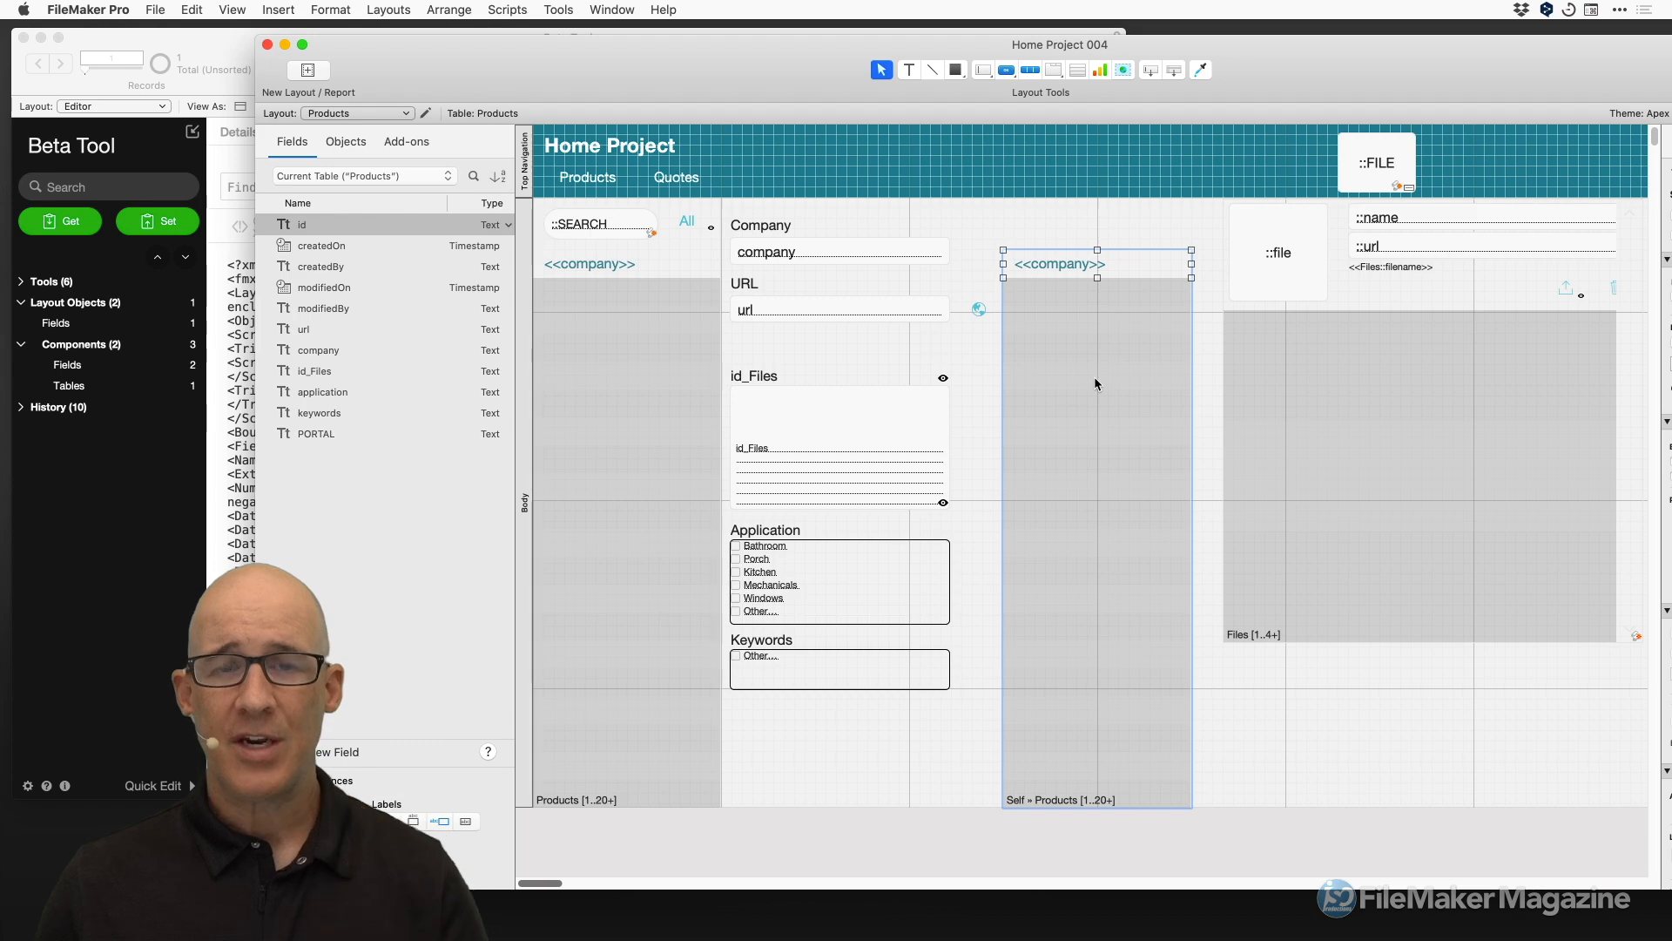
Check the relationship between Products and Self » Products in the relationships graph.
key(super+shift+d)
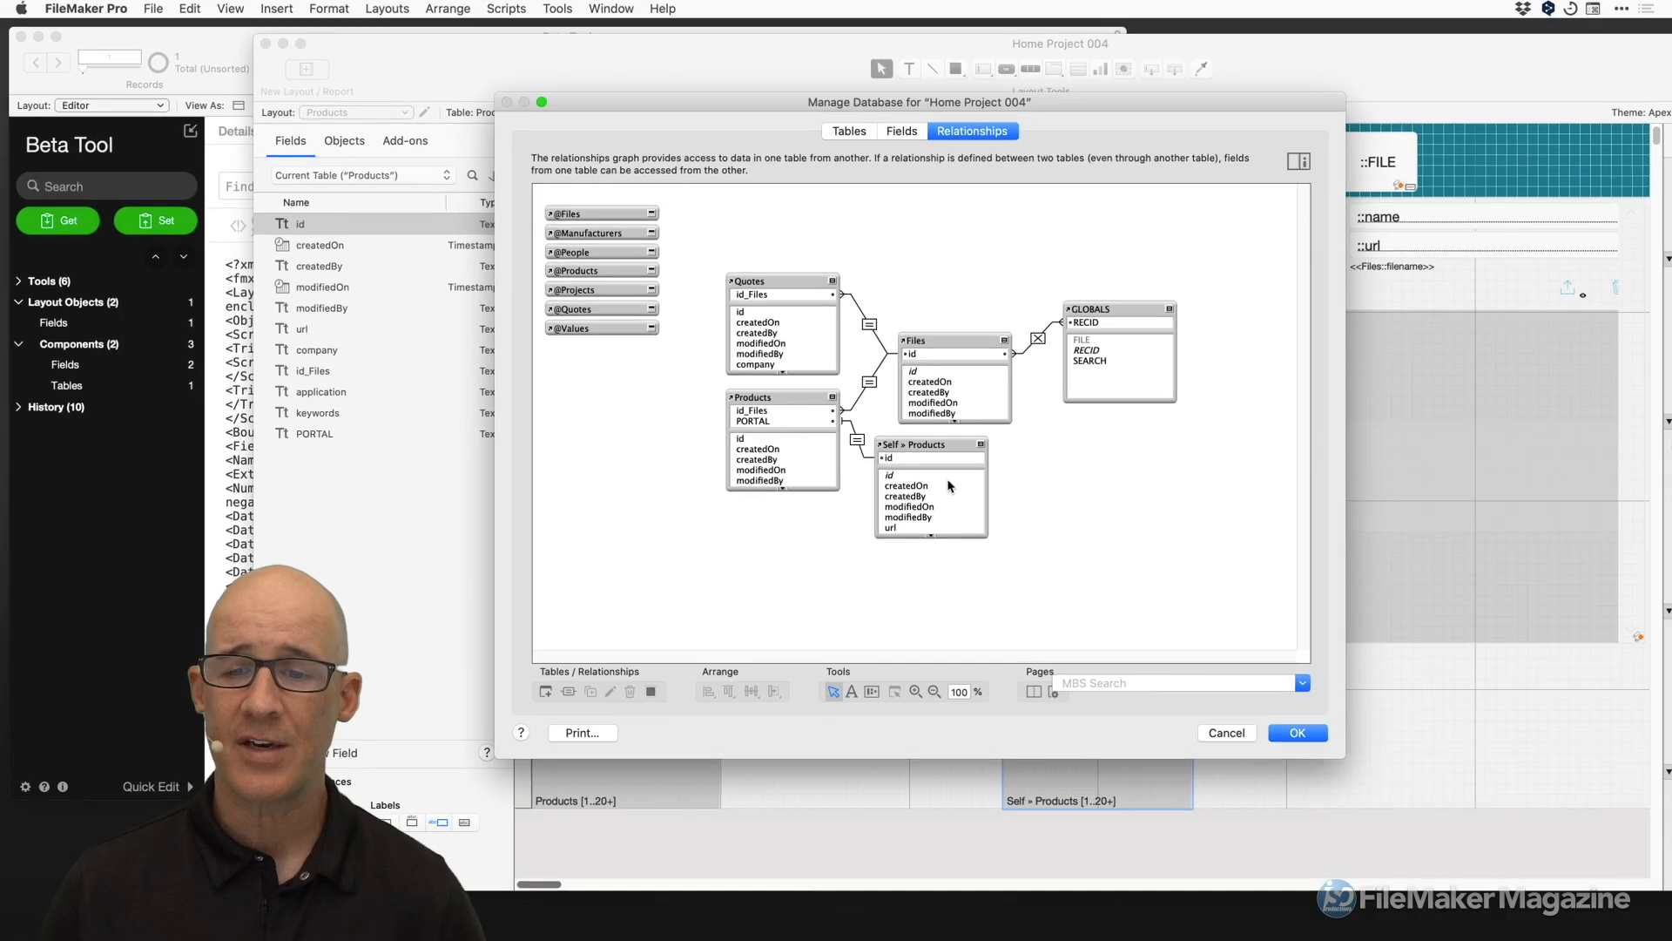
click(1304, 735)
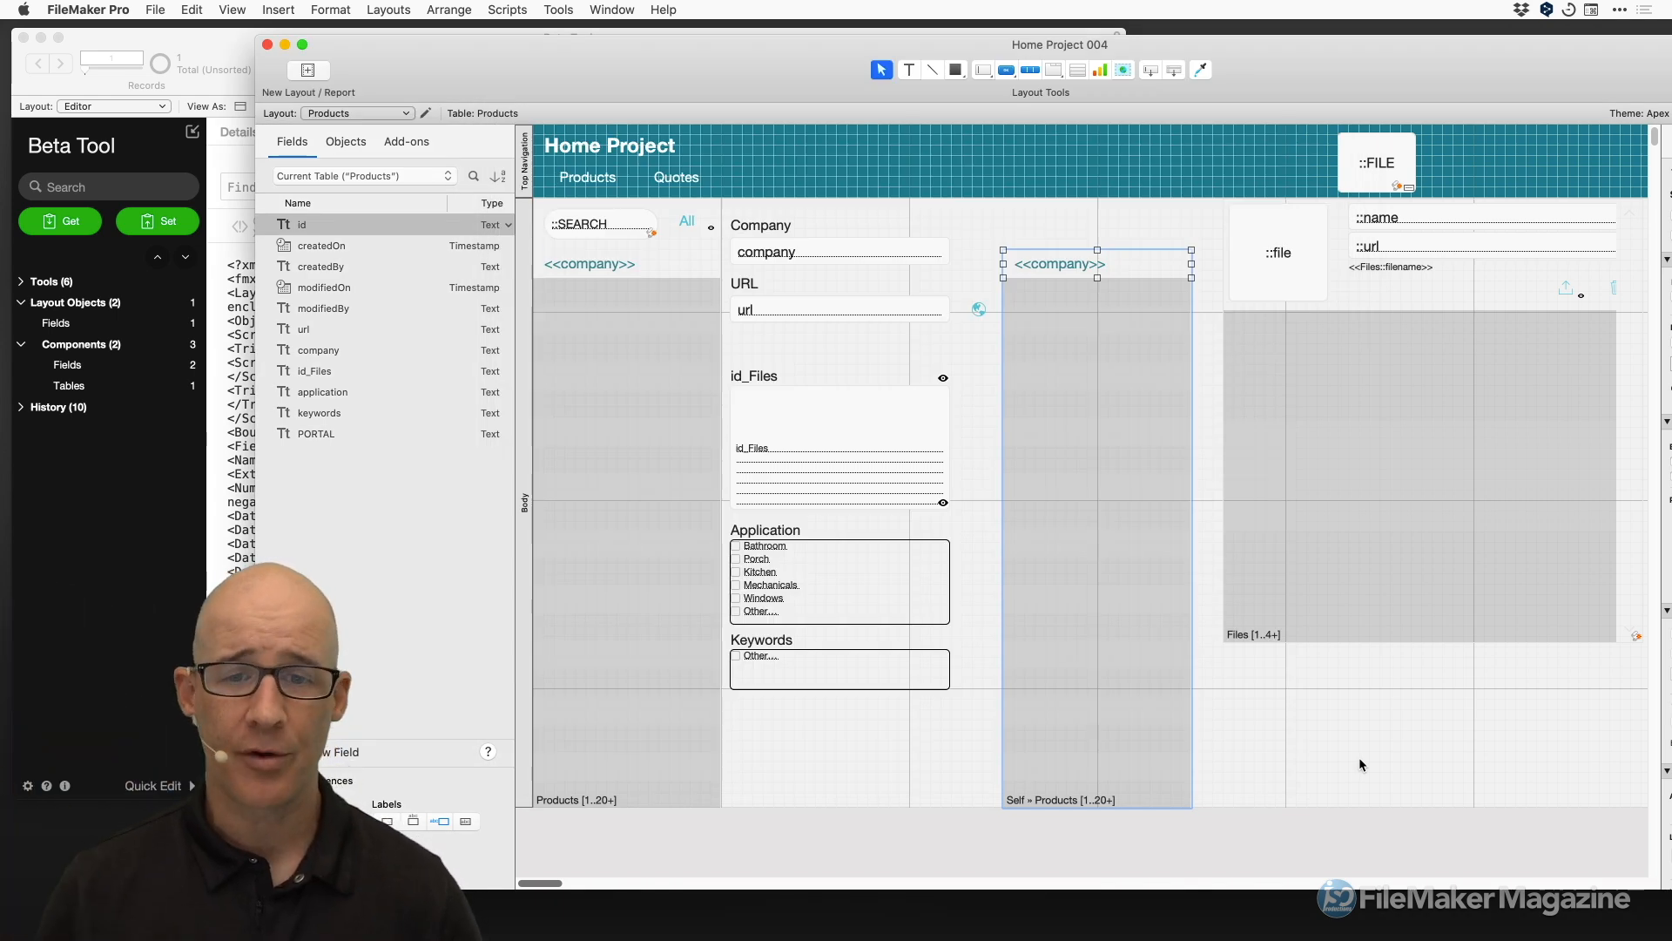
Duplicate the id_Files field box lower on the layout and assign the copy to the PORTAL field.
drag(880, 445, 891, 636)
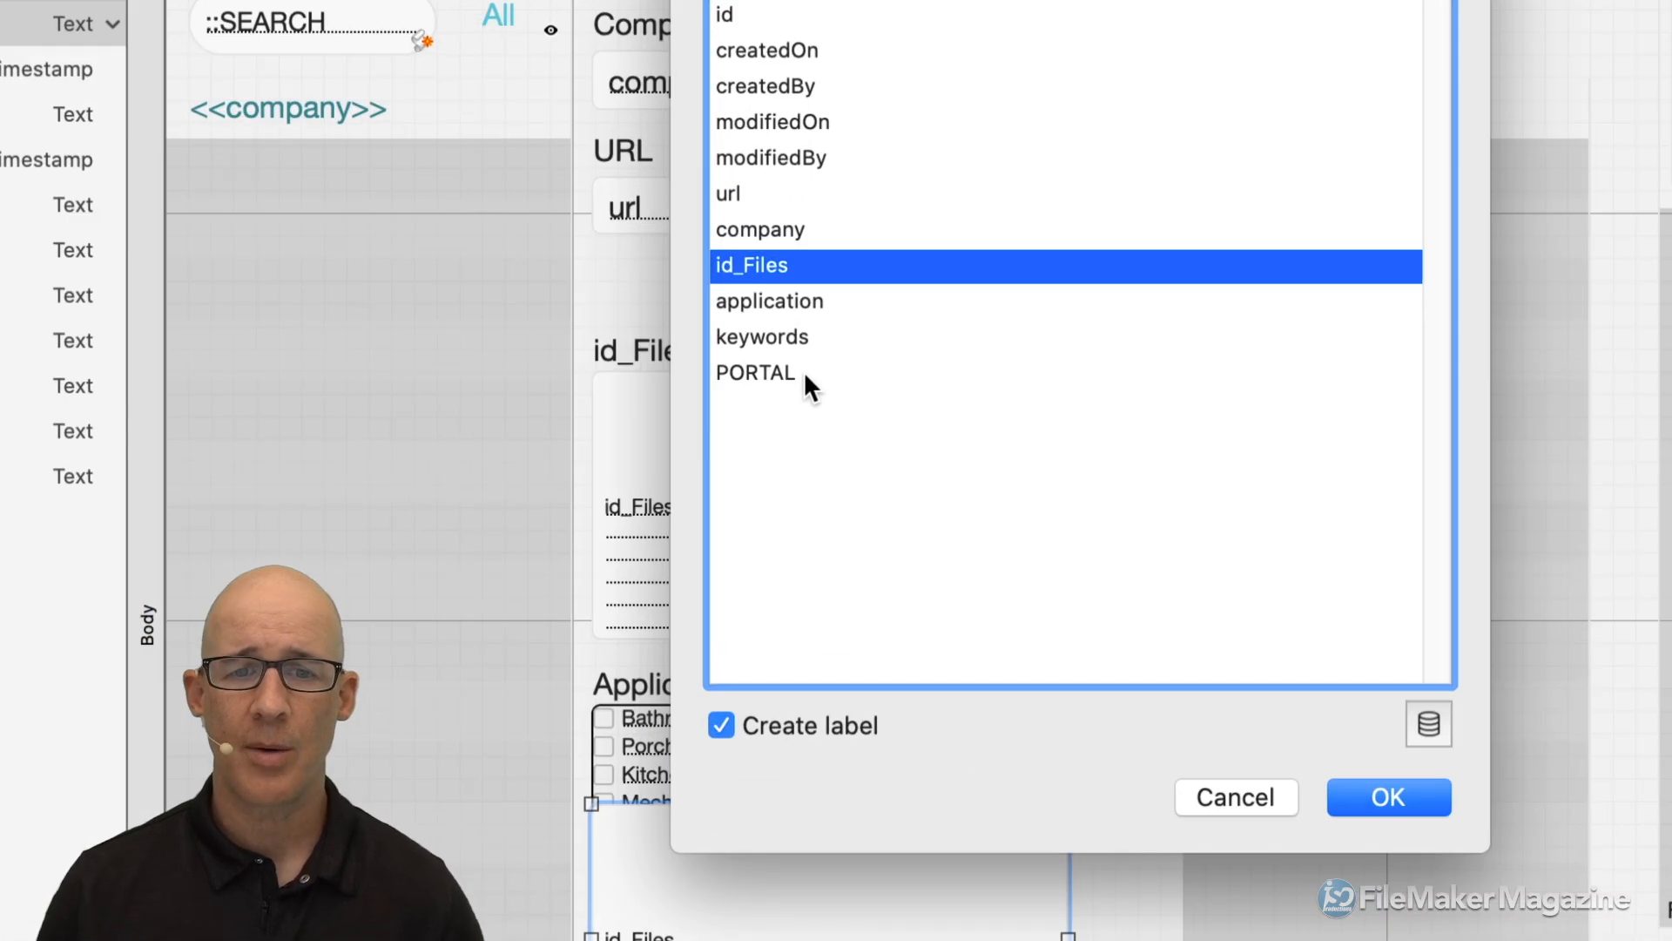
click(828, 387)
click(1341, 788)
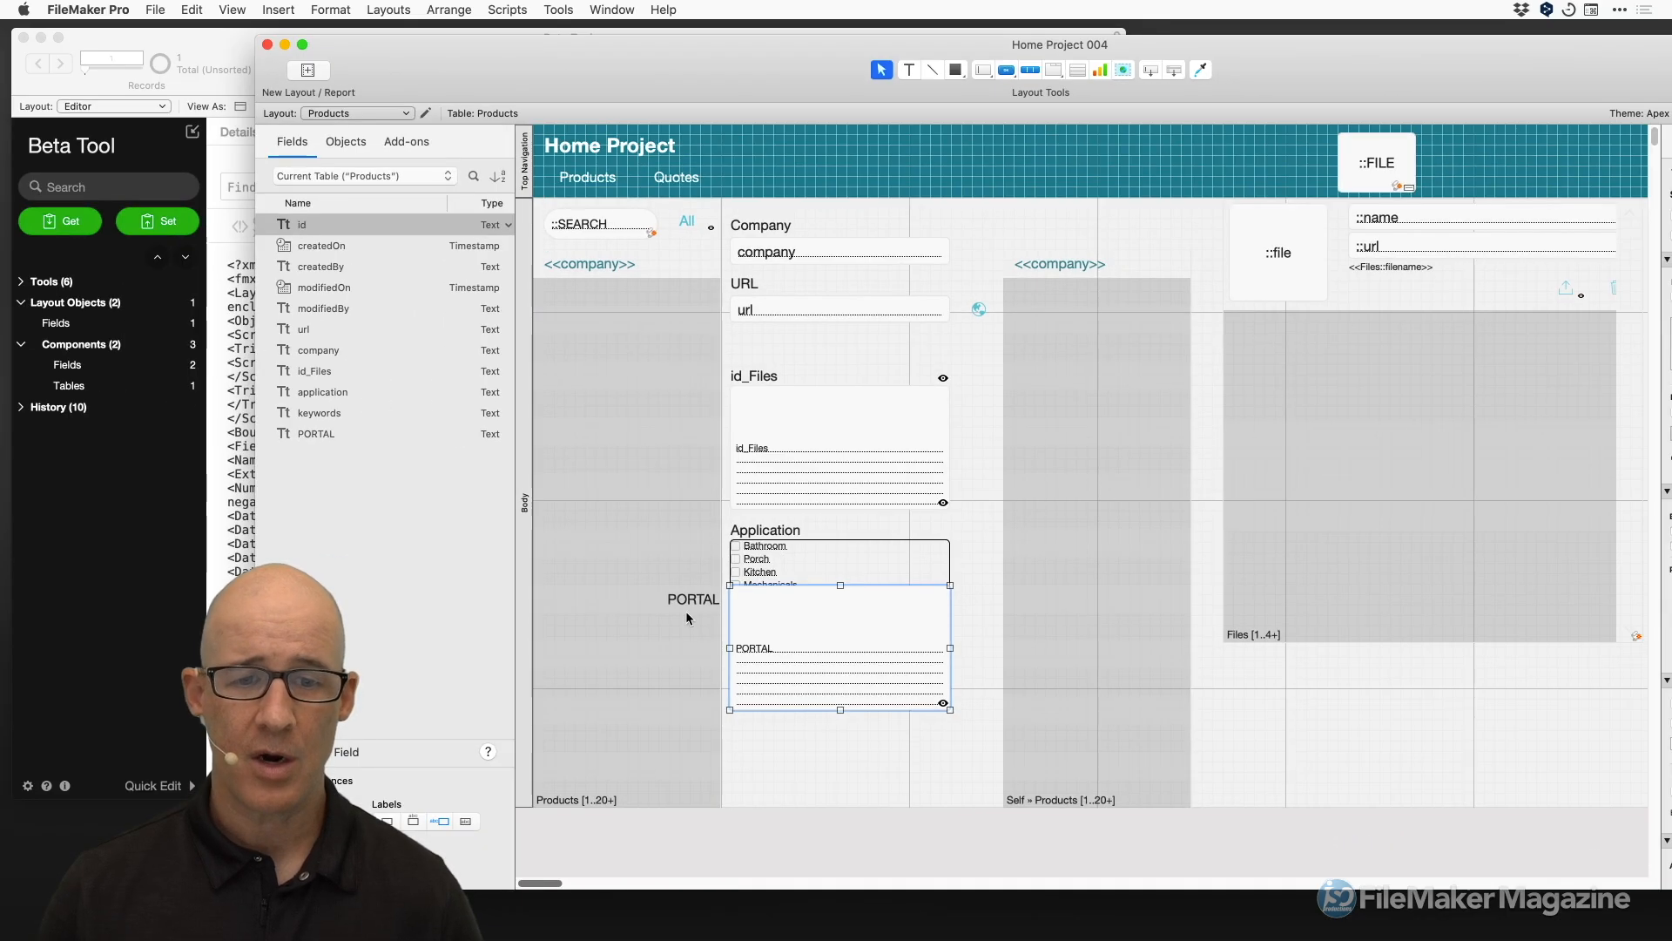
Delete the PORTAL field's label and shorten the field box from its upper edge so it sits below Keywords.
click(693, 601)
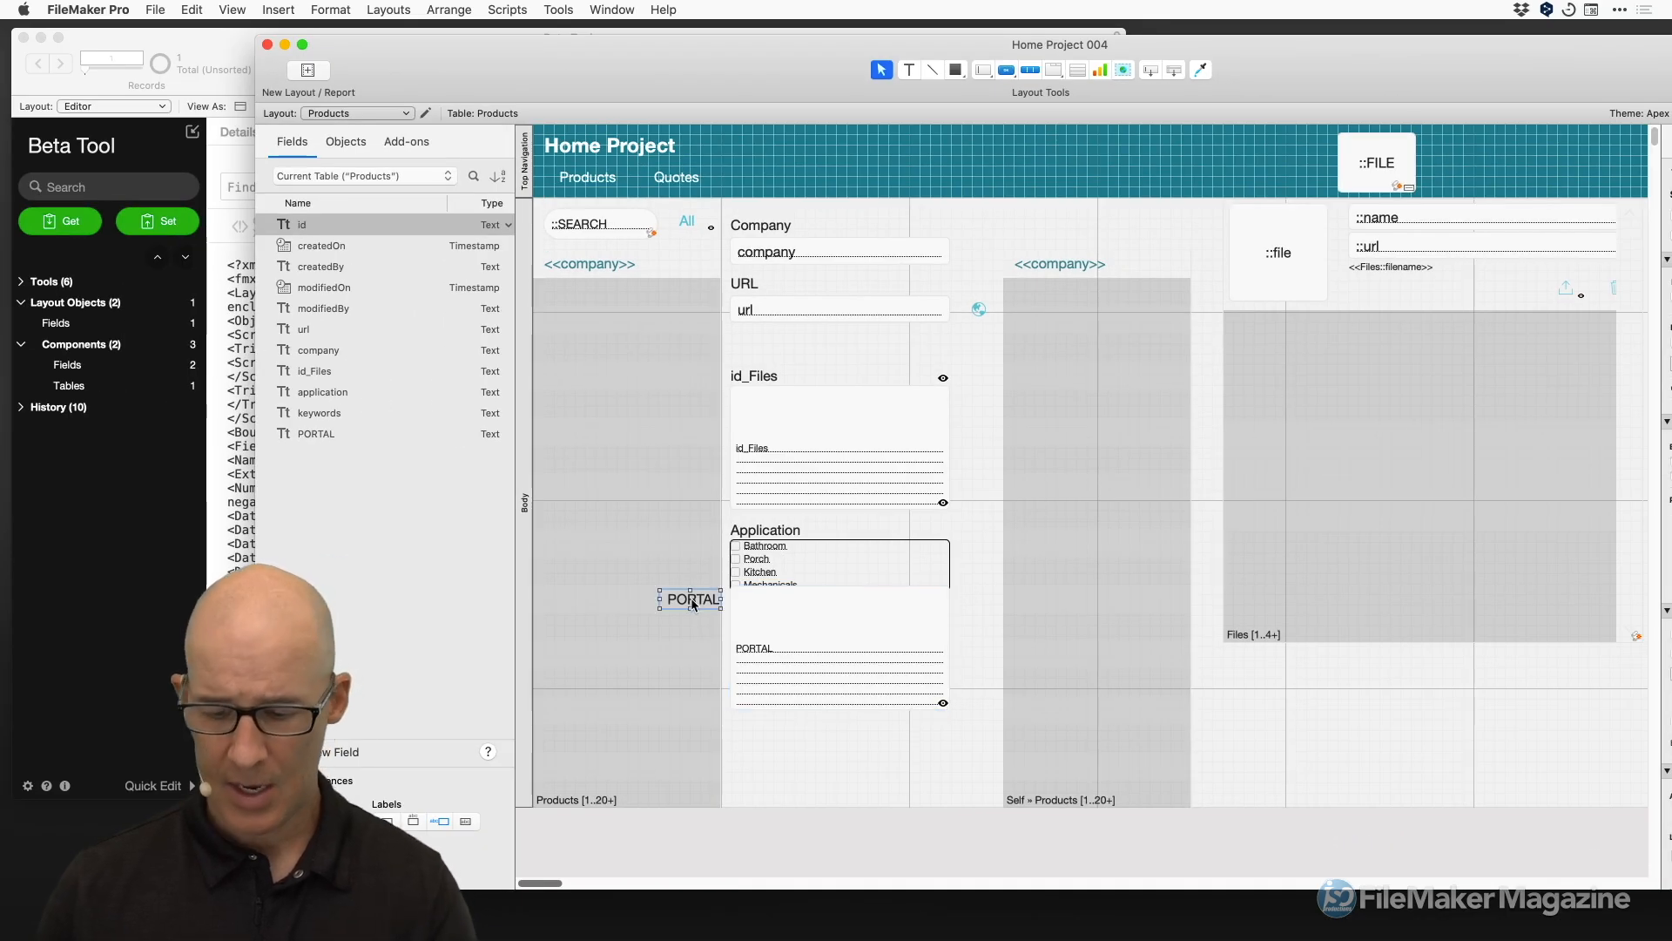
key(Delete)
click(851, 618)
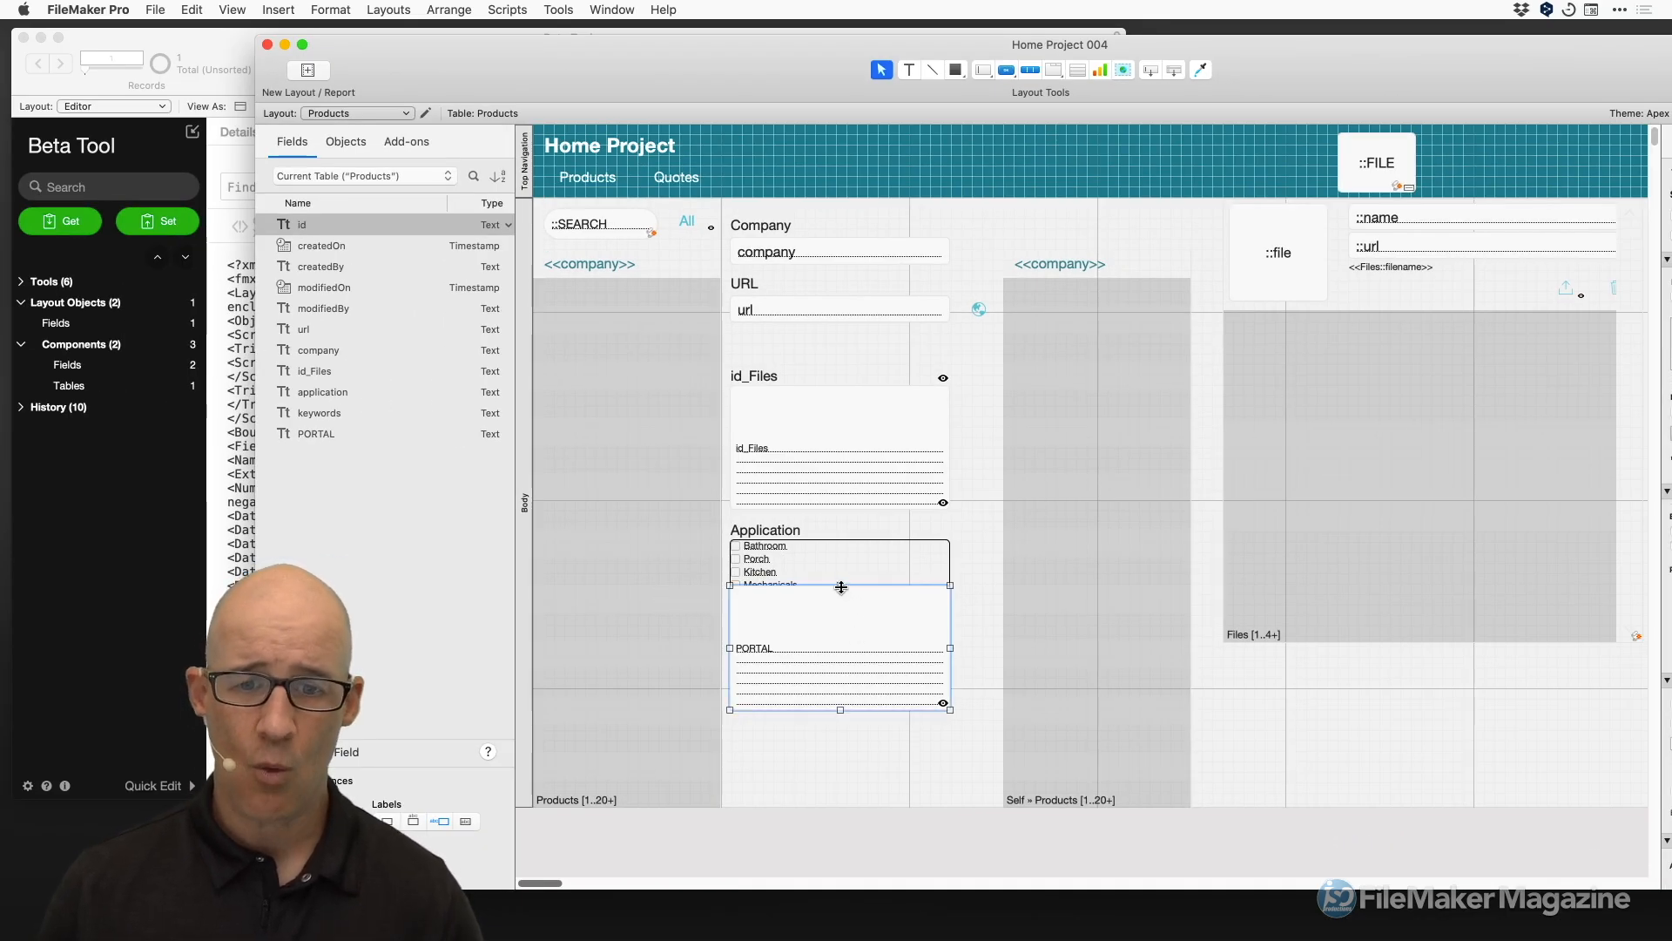
drag(841, 588, 844, 737)
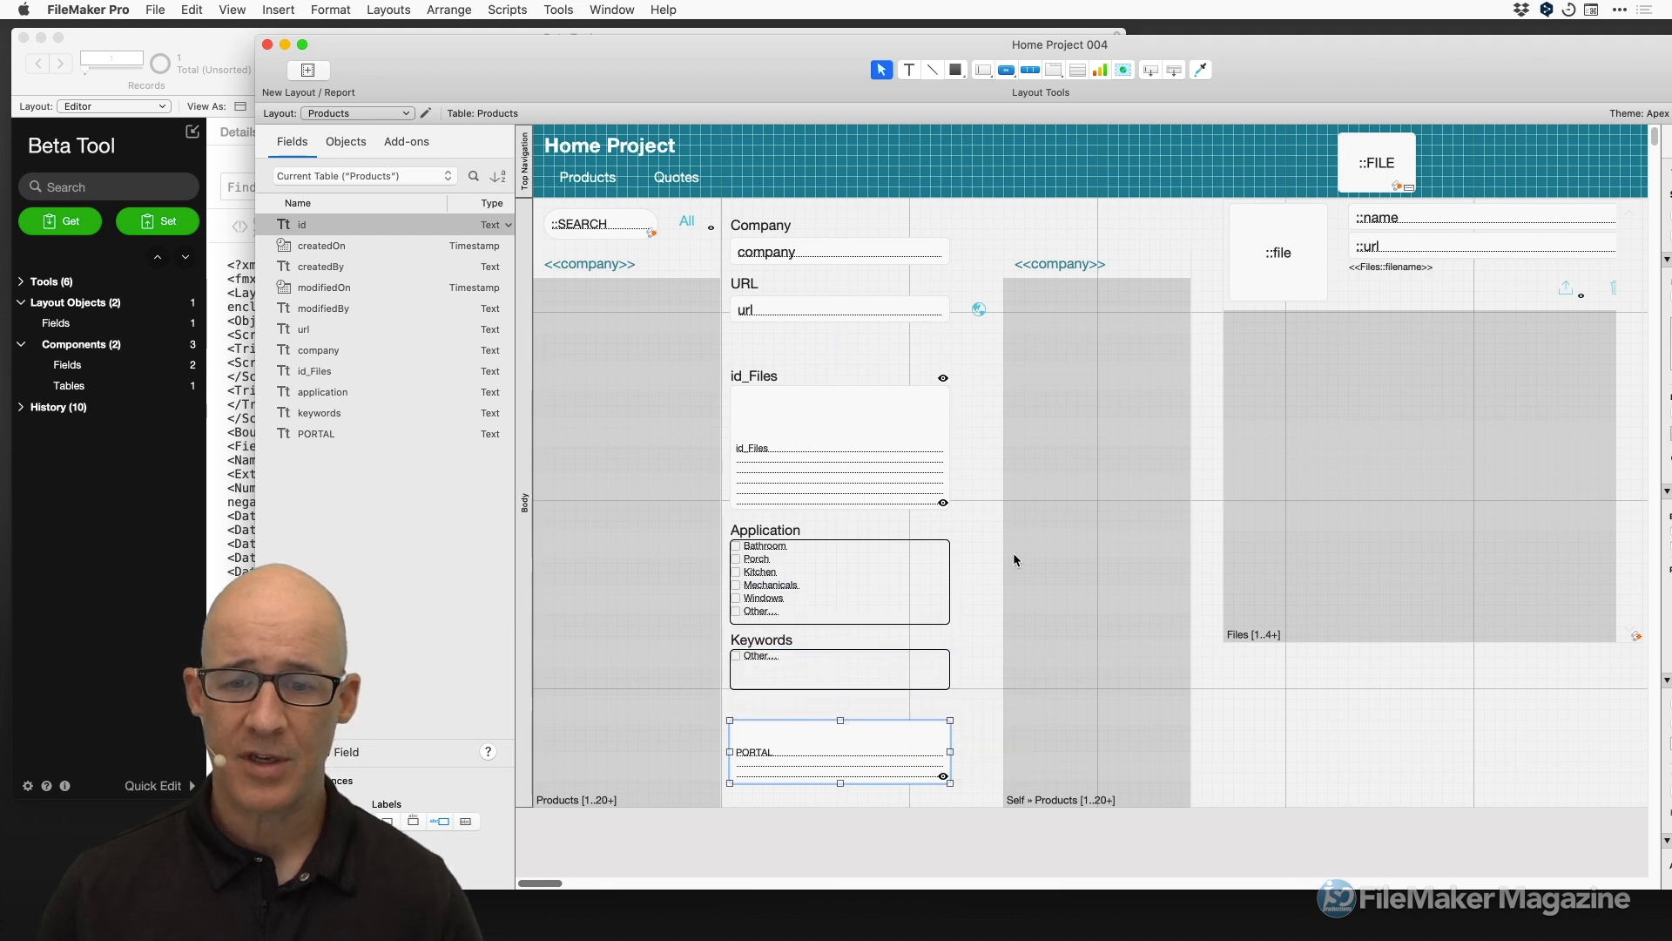
Inspect the label and action of the <<company>> button in the Self » Products portal.
click(1089, 272)
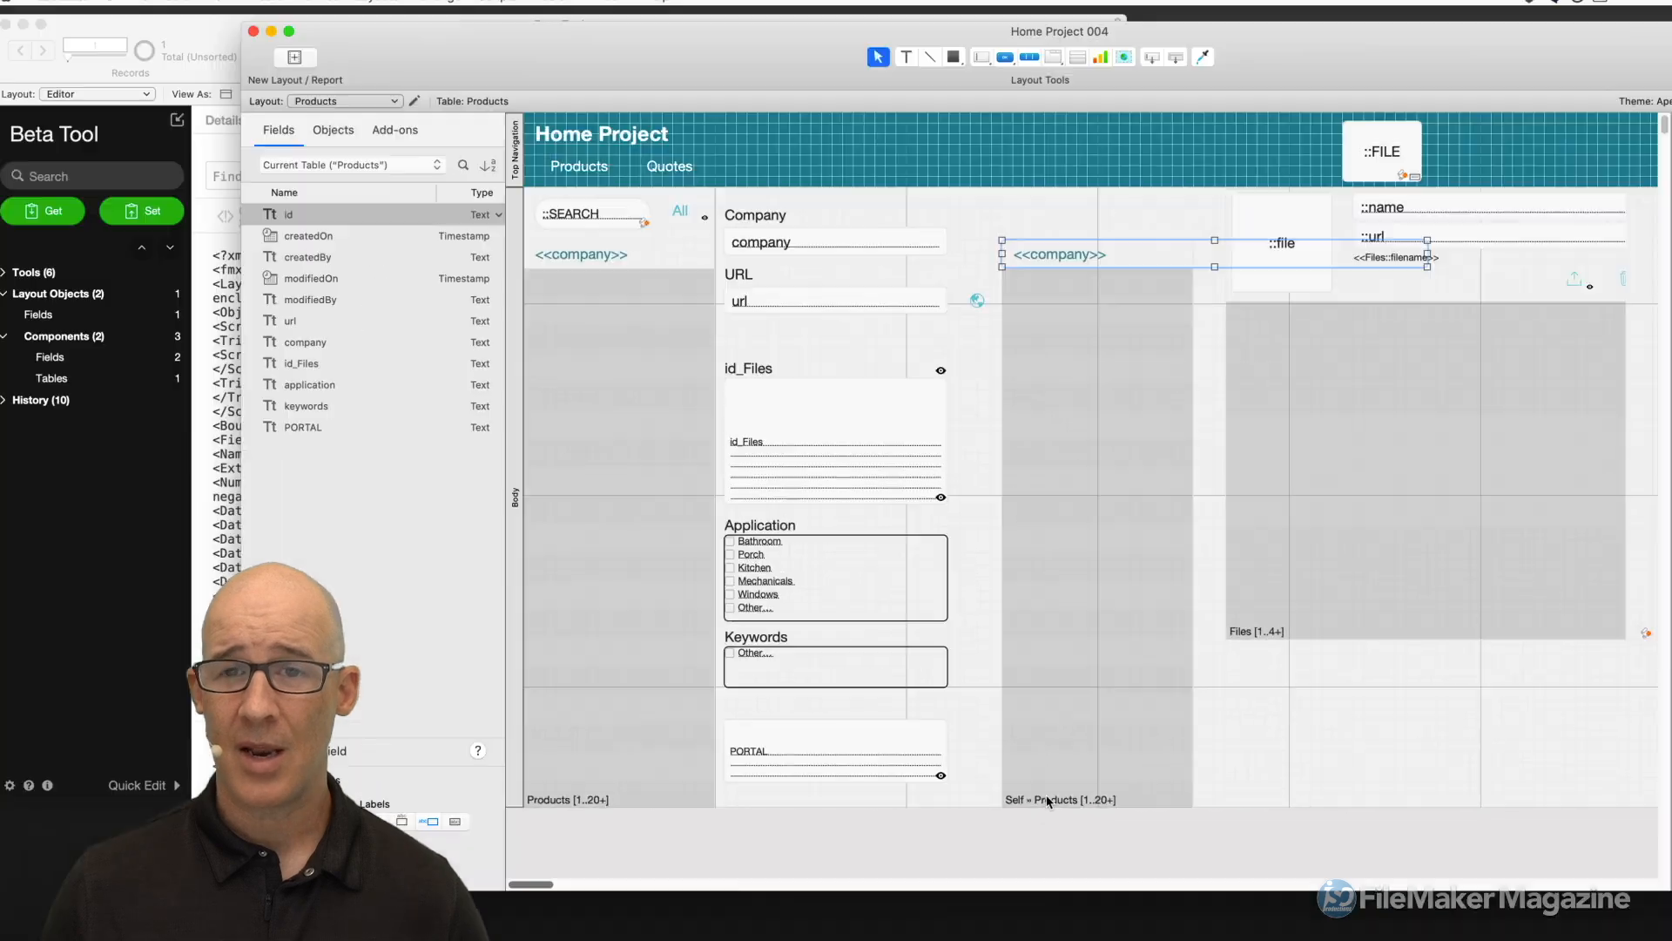
double_click(1133, 265)
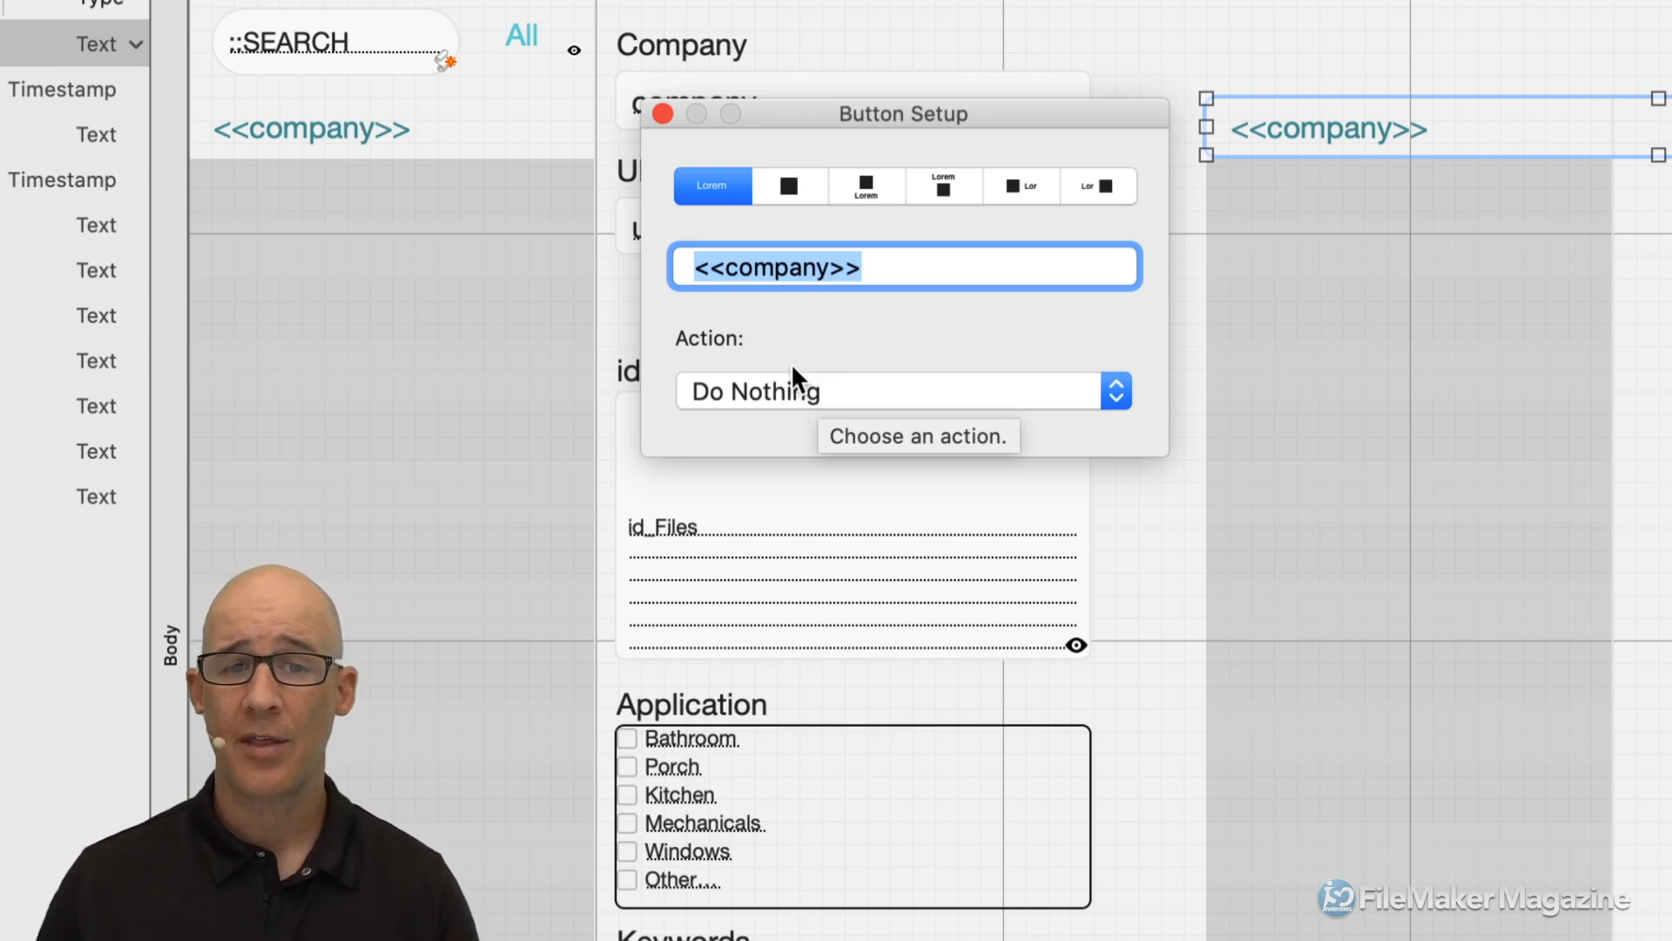
drag(696, 269, 864, 279)
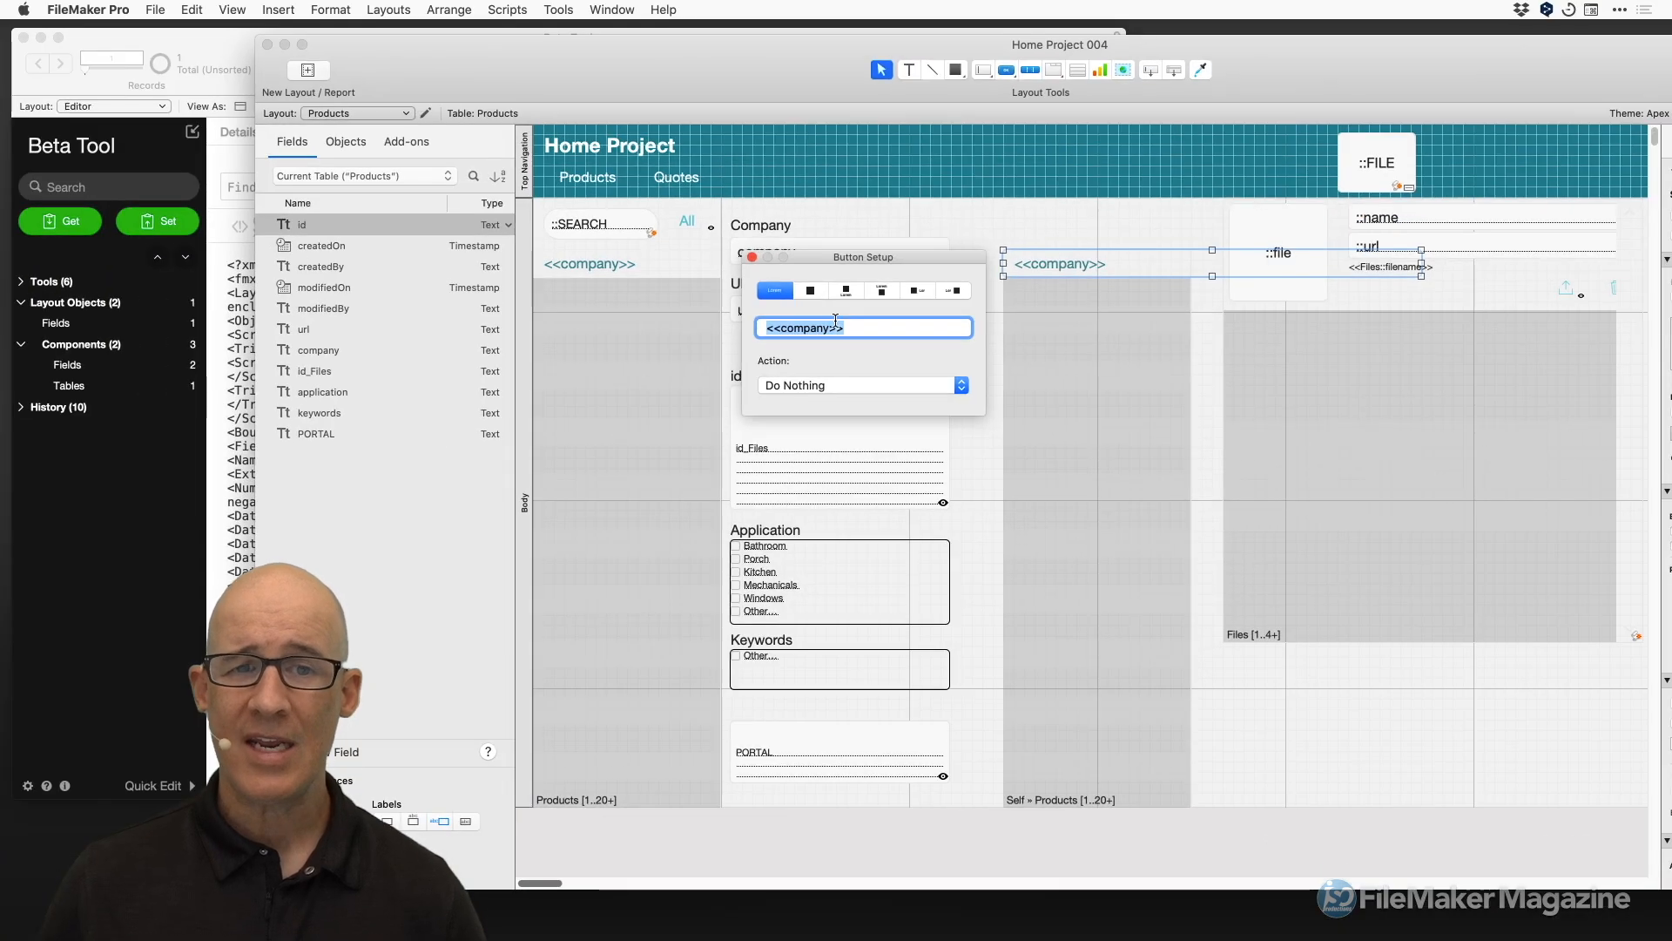
click(753, 258)
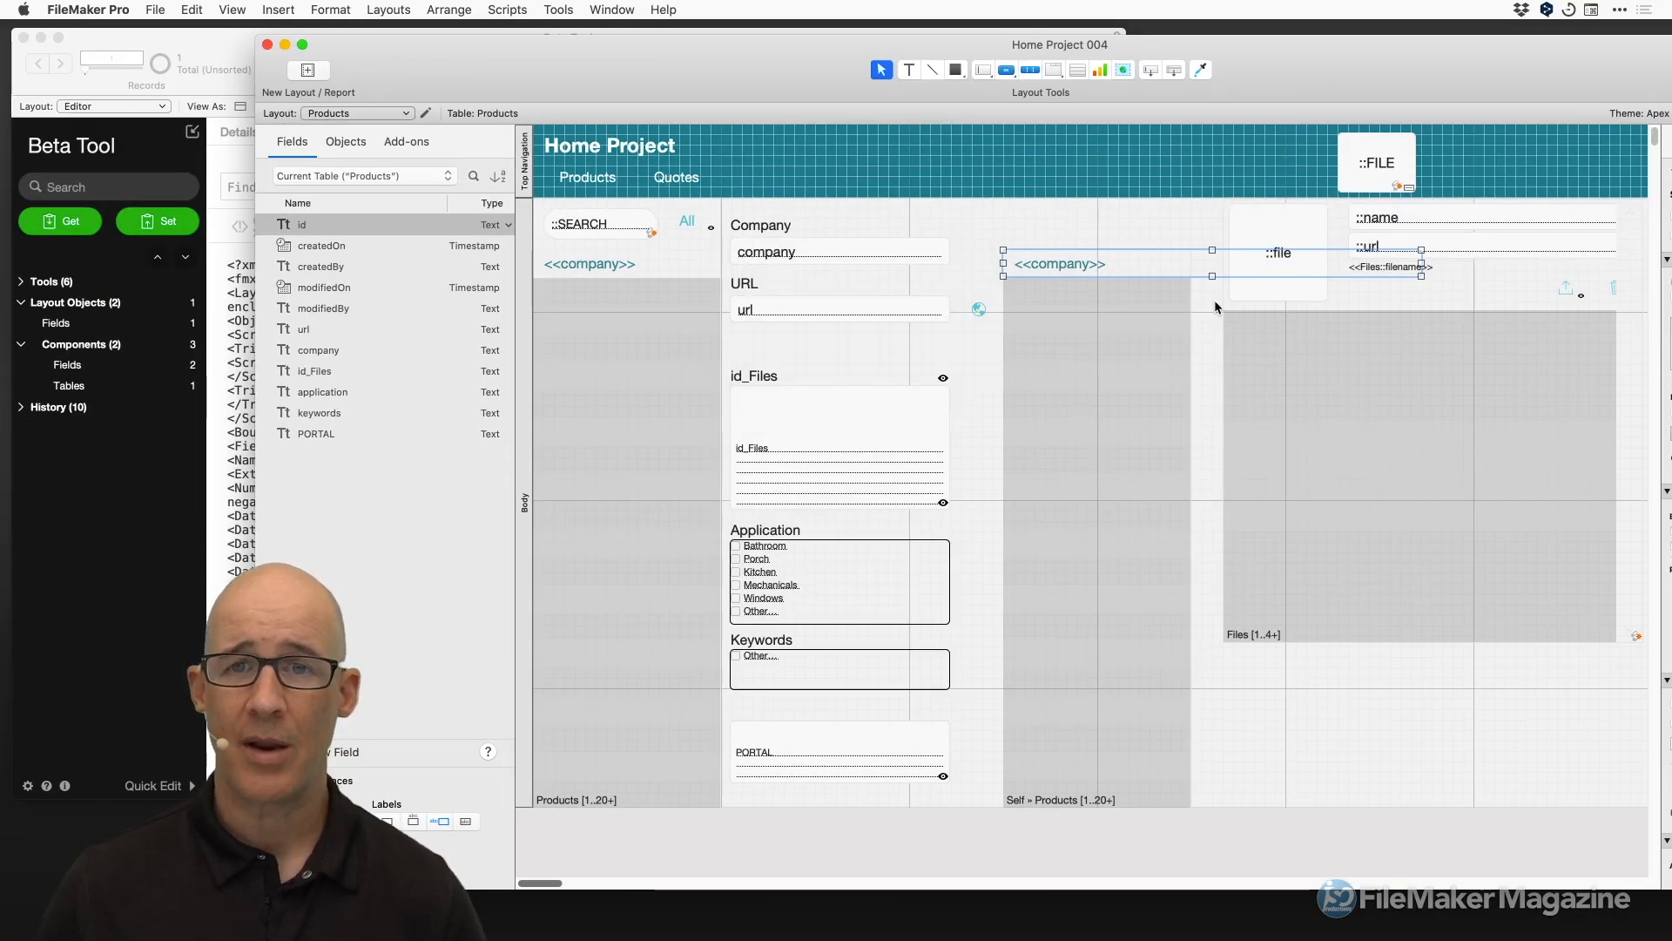
Create a text block beside the id_Files field and insert a merge field for company from Self » Products.
click(908, 69)
drag(969, 376, 1087, 418)
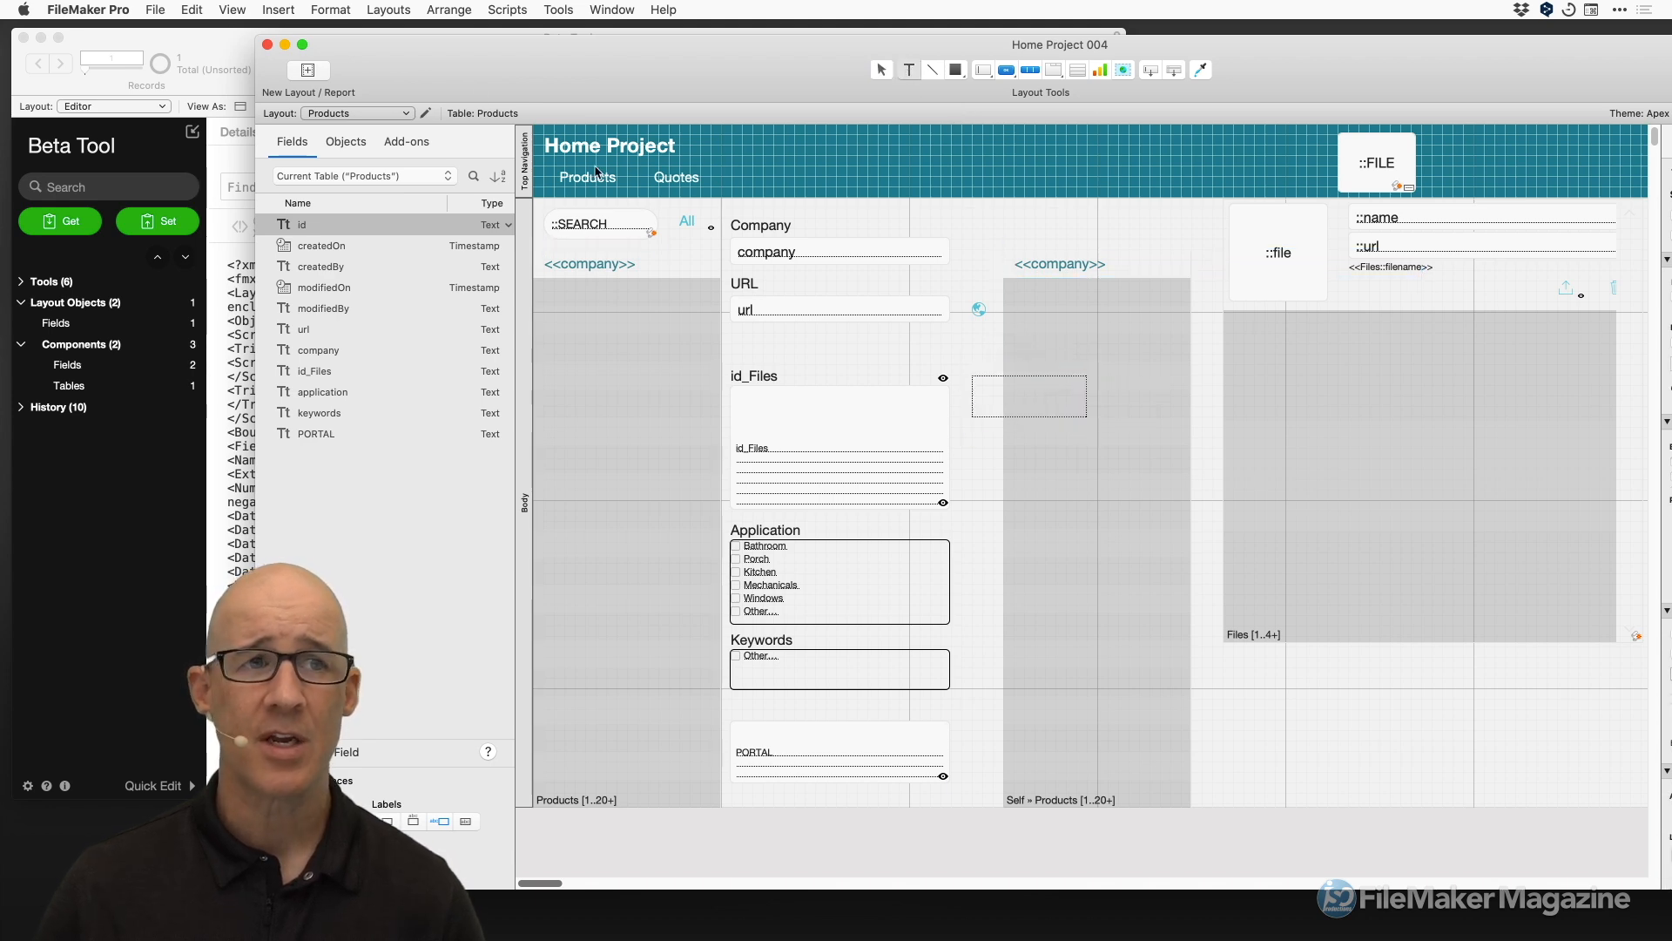
click(278, 10)
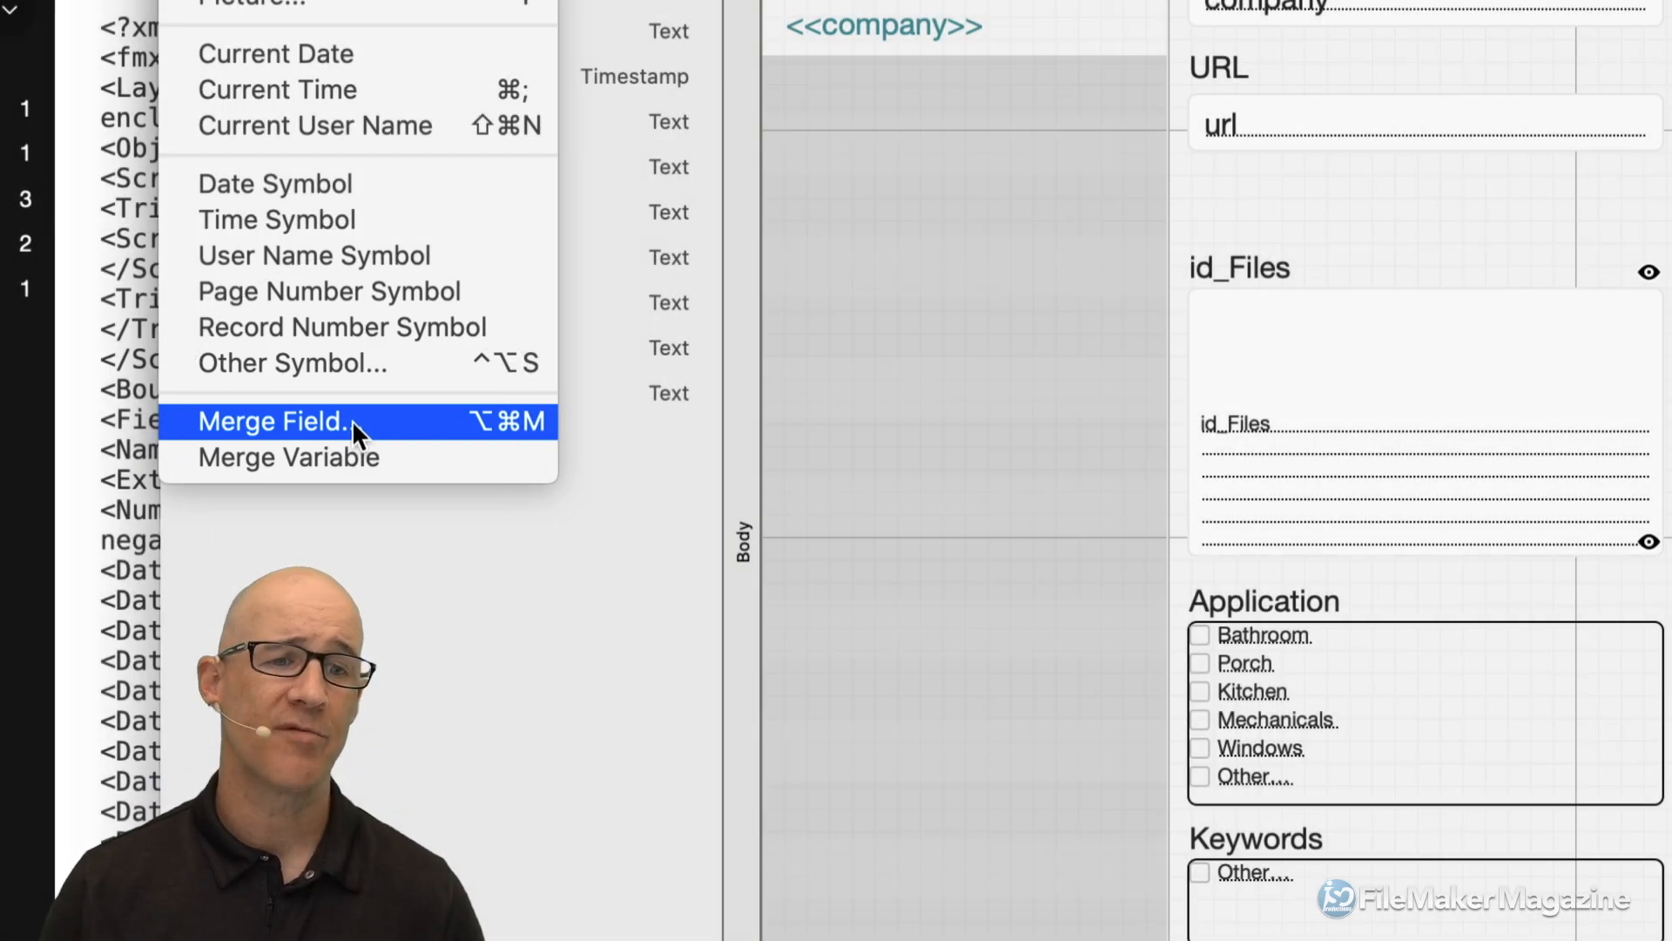
click(352, 420)
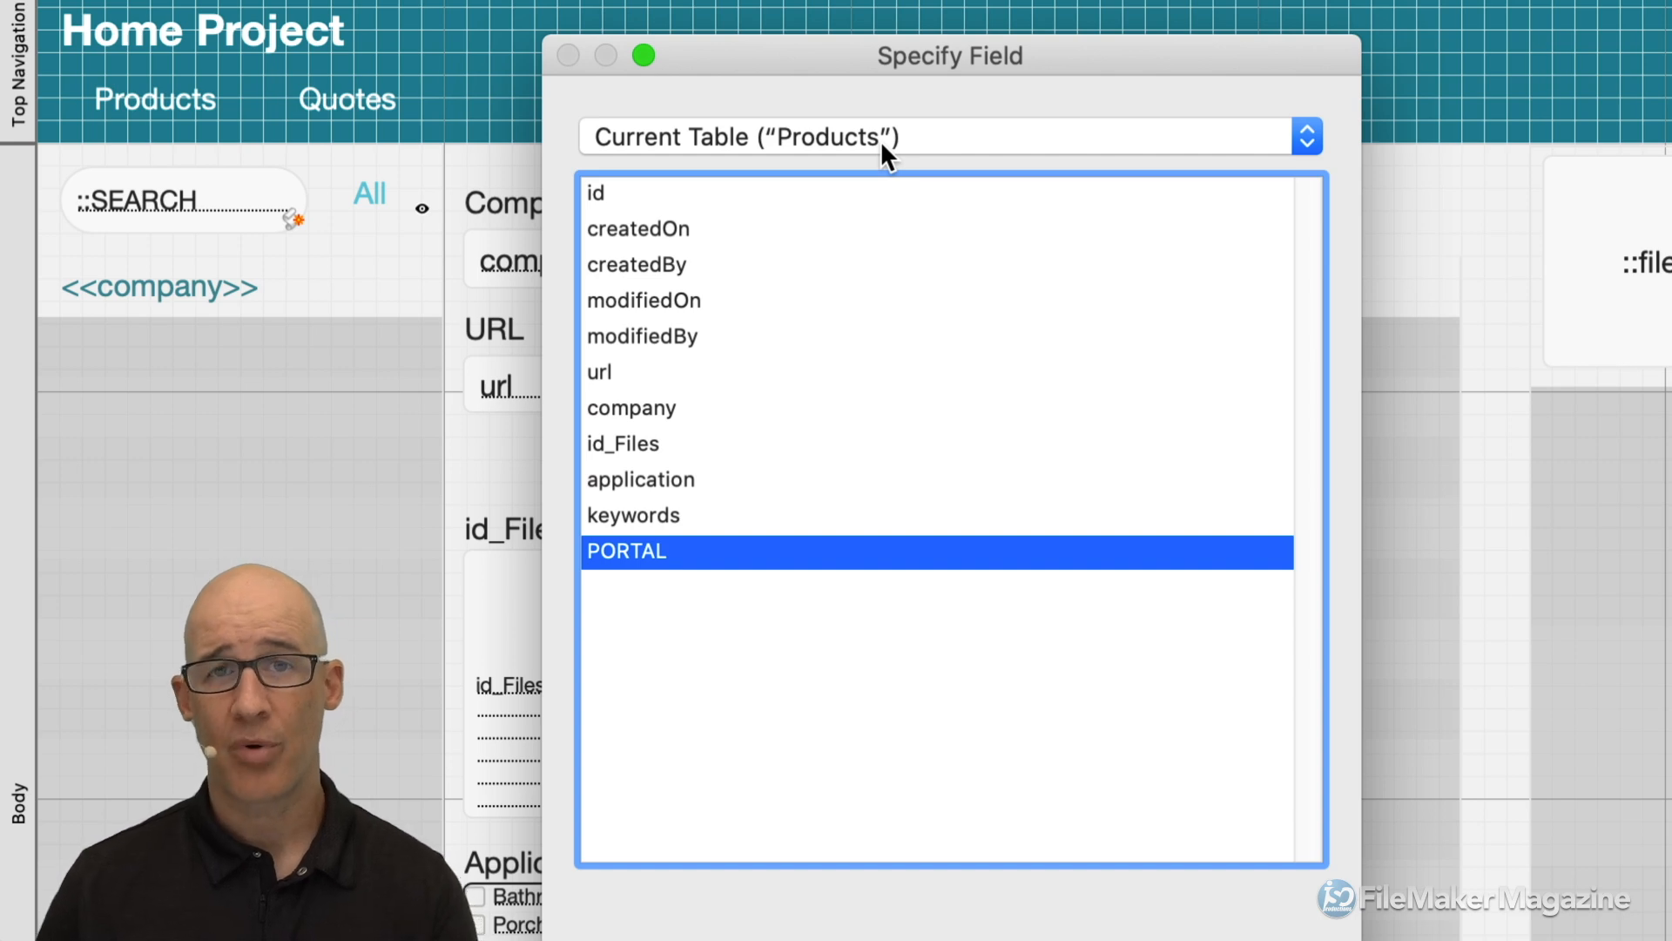
click(882, 131)
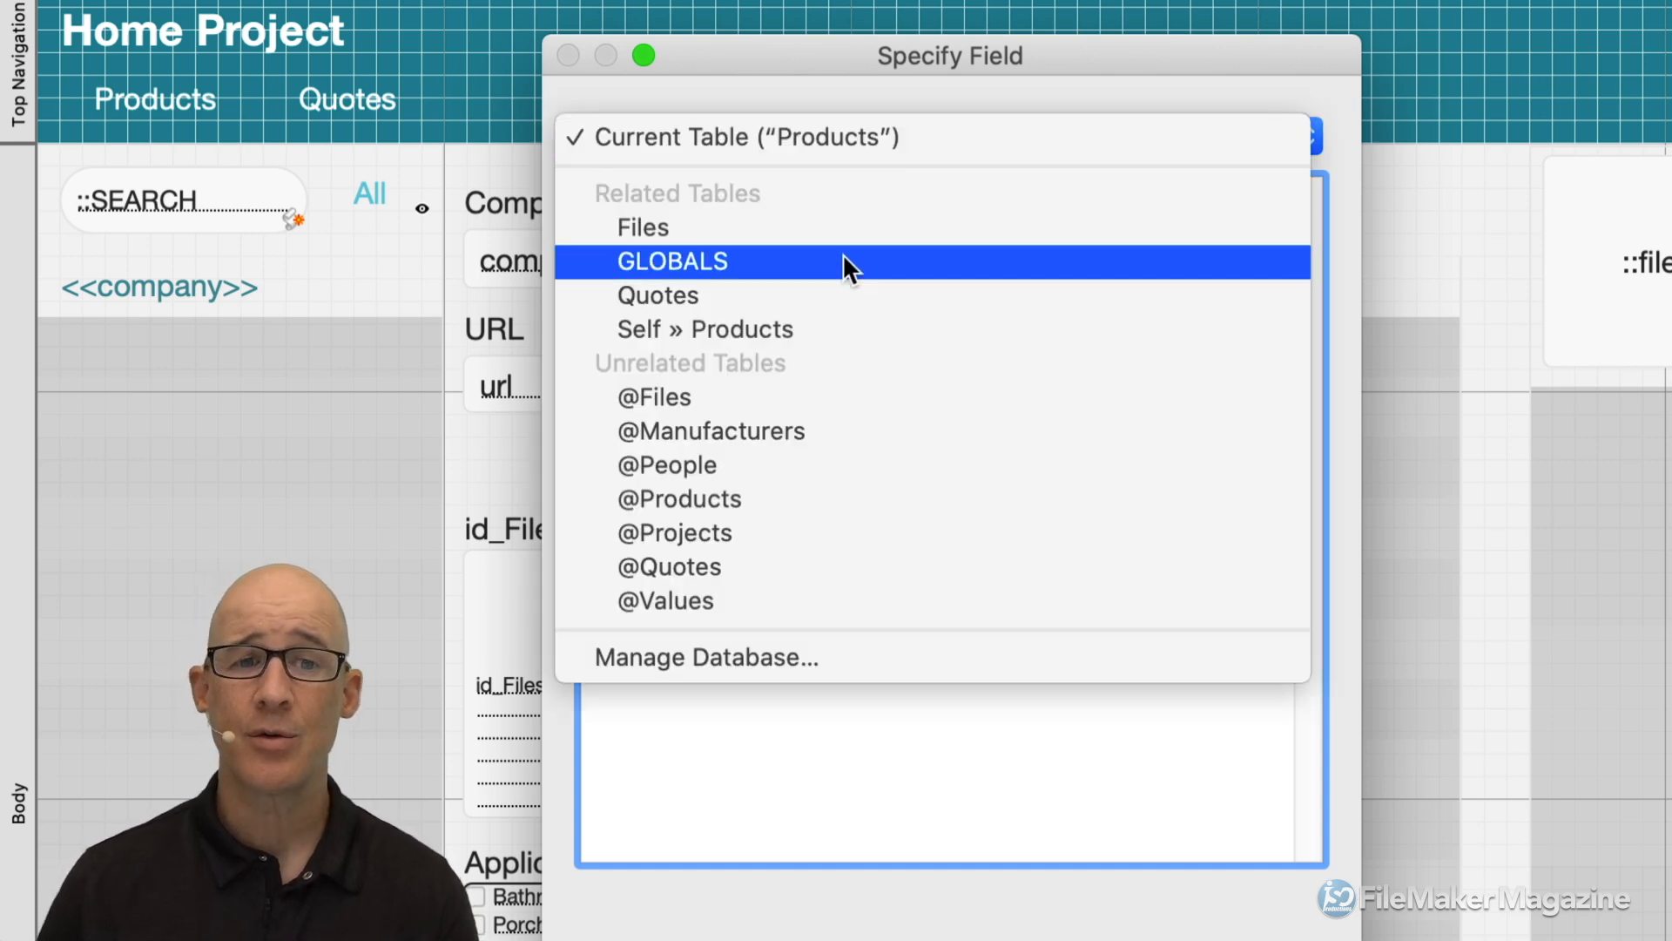
click(727, 324)
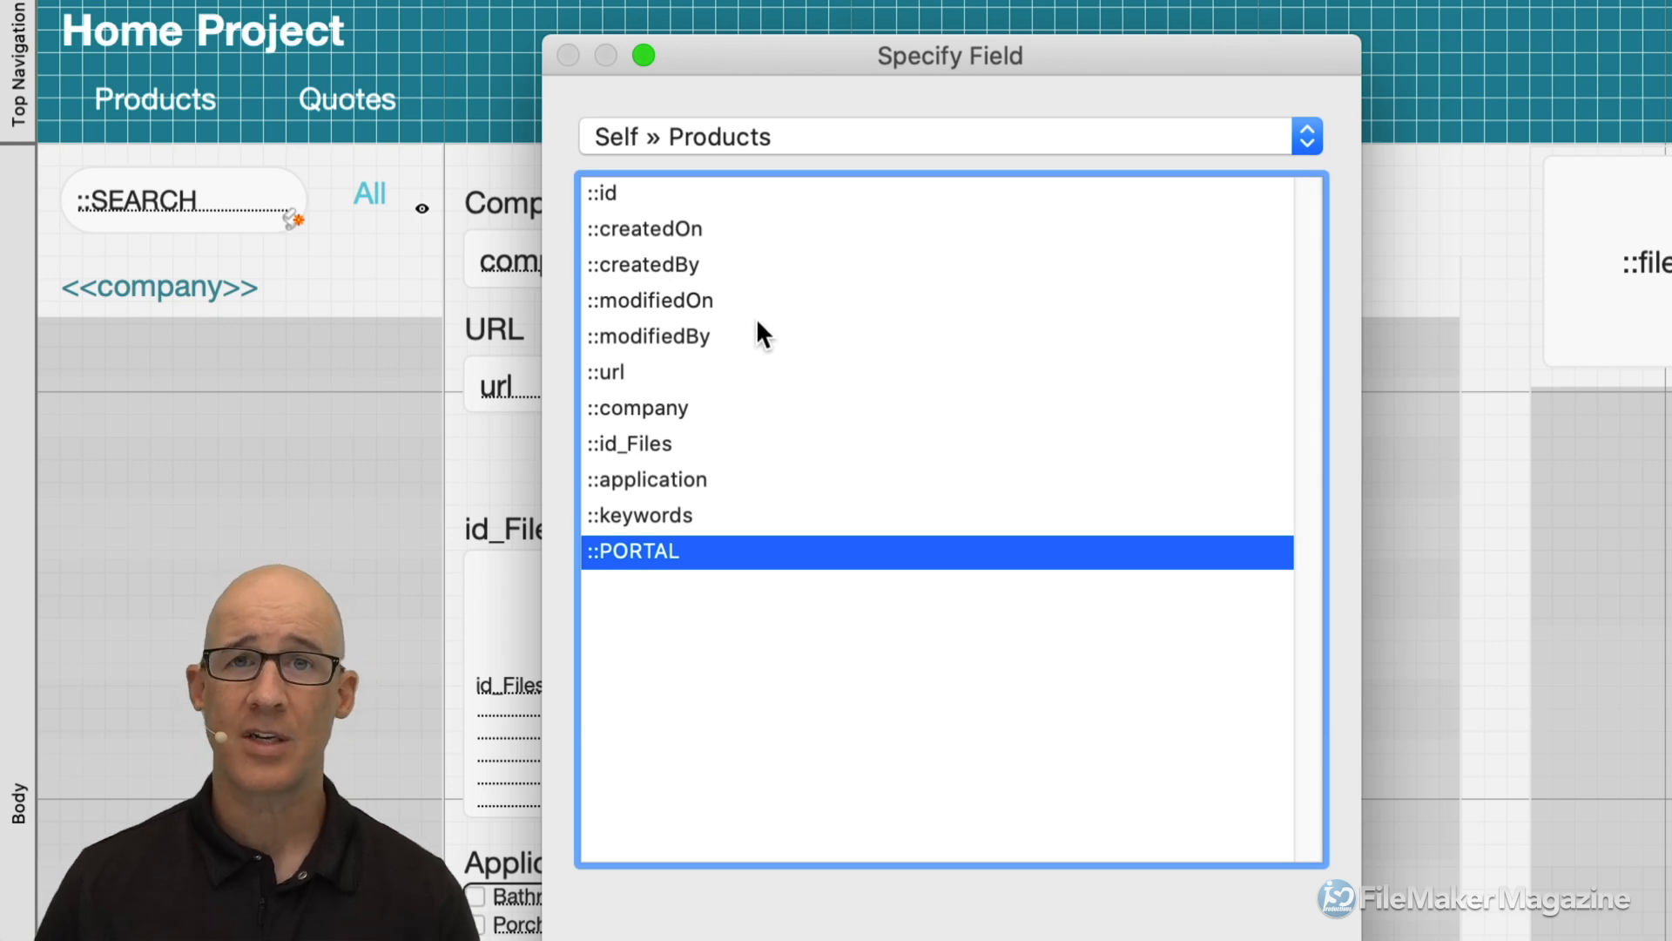
click(652, 409)
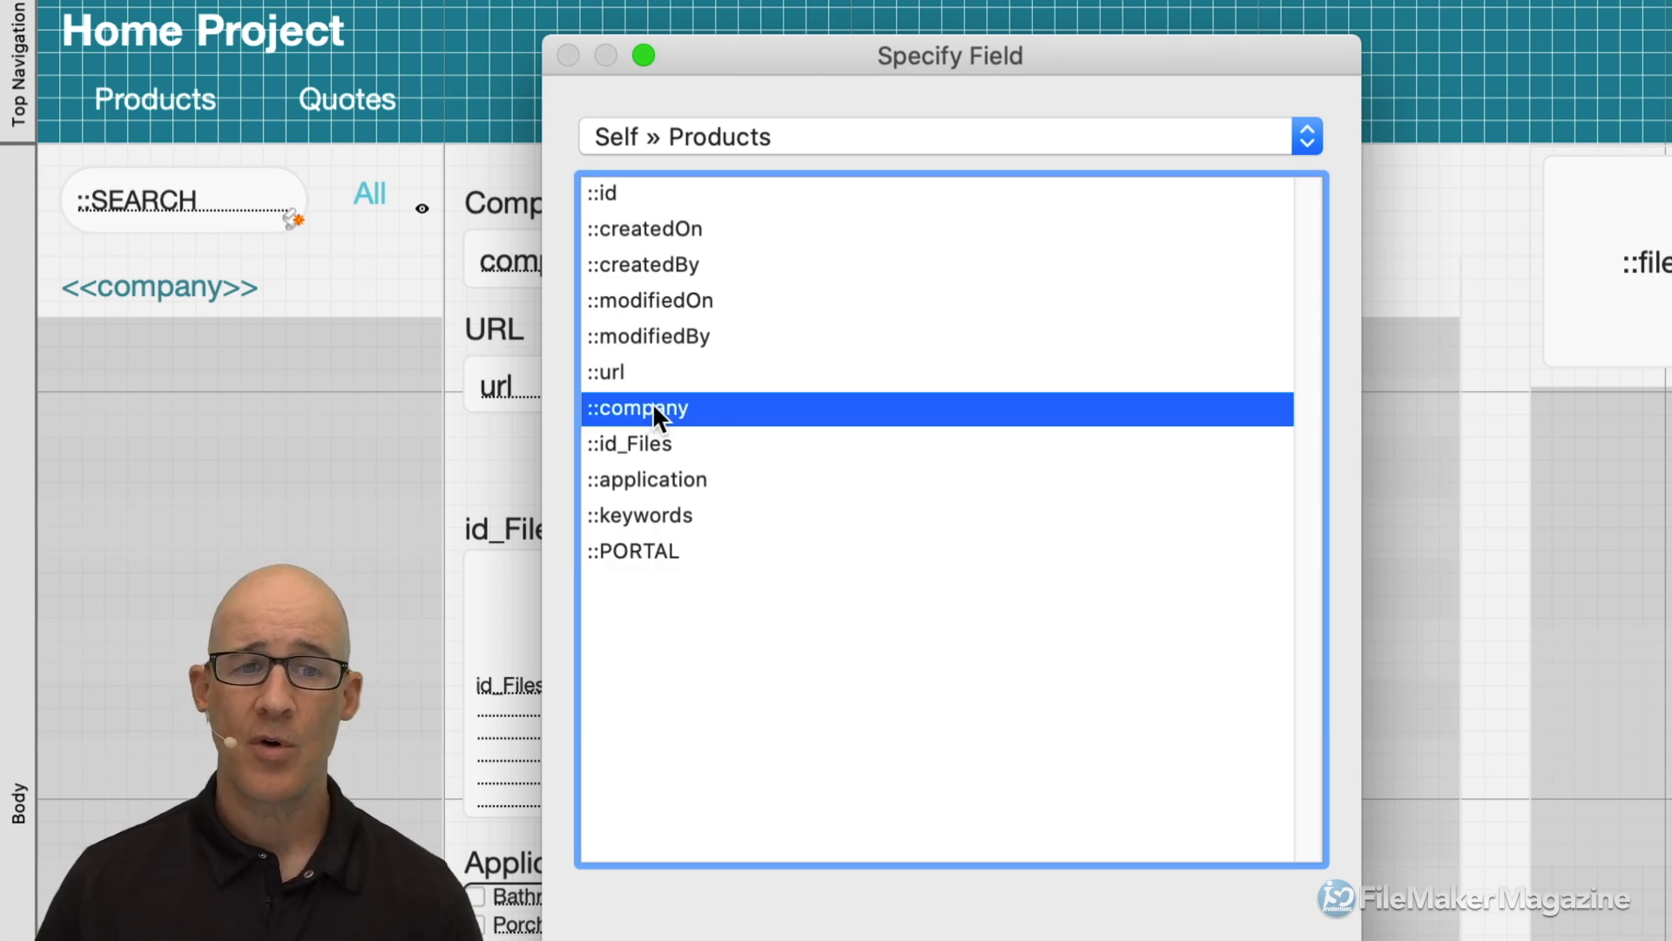
double_click(653, 407)
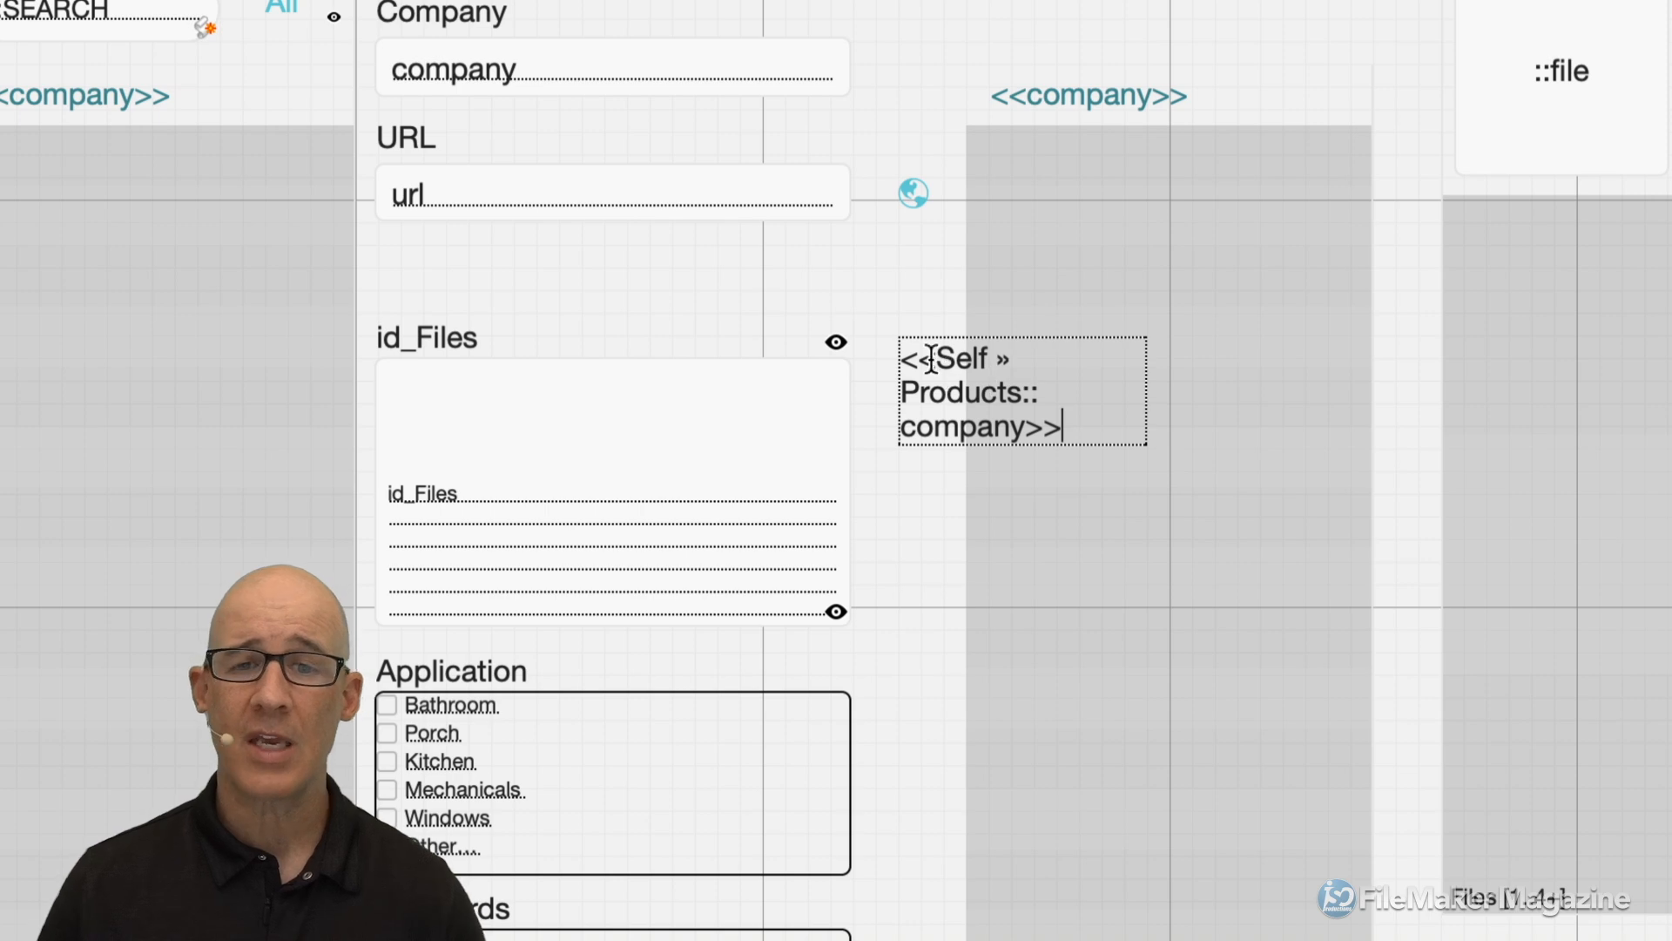
Copy the Self » Products:: prefix from the merge field's text and delete the temporary text block beside id_Files.
drag(934, 357, 967, 392)
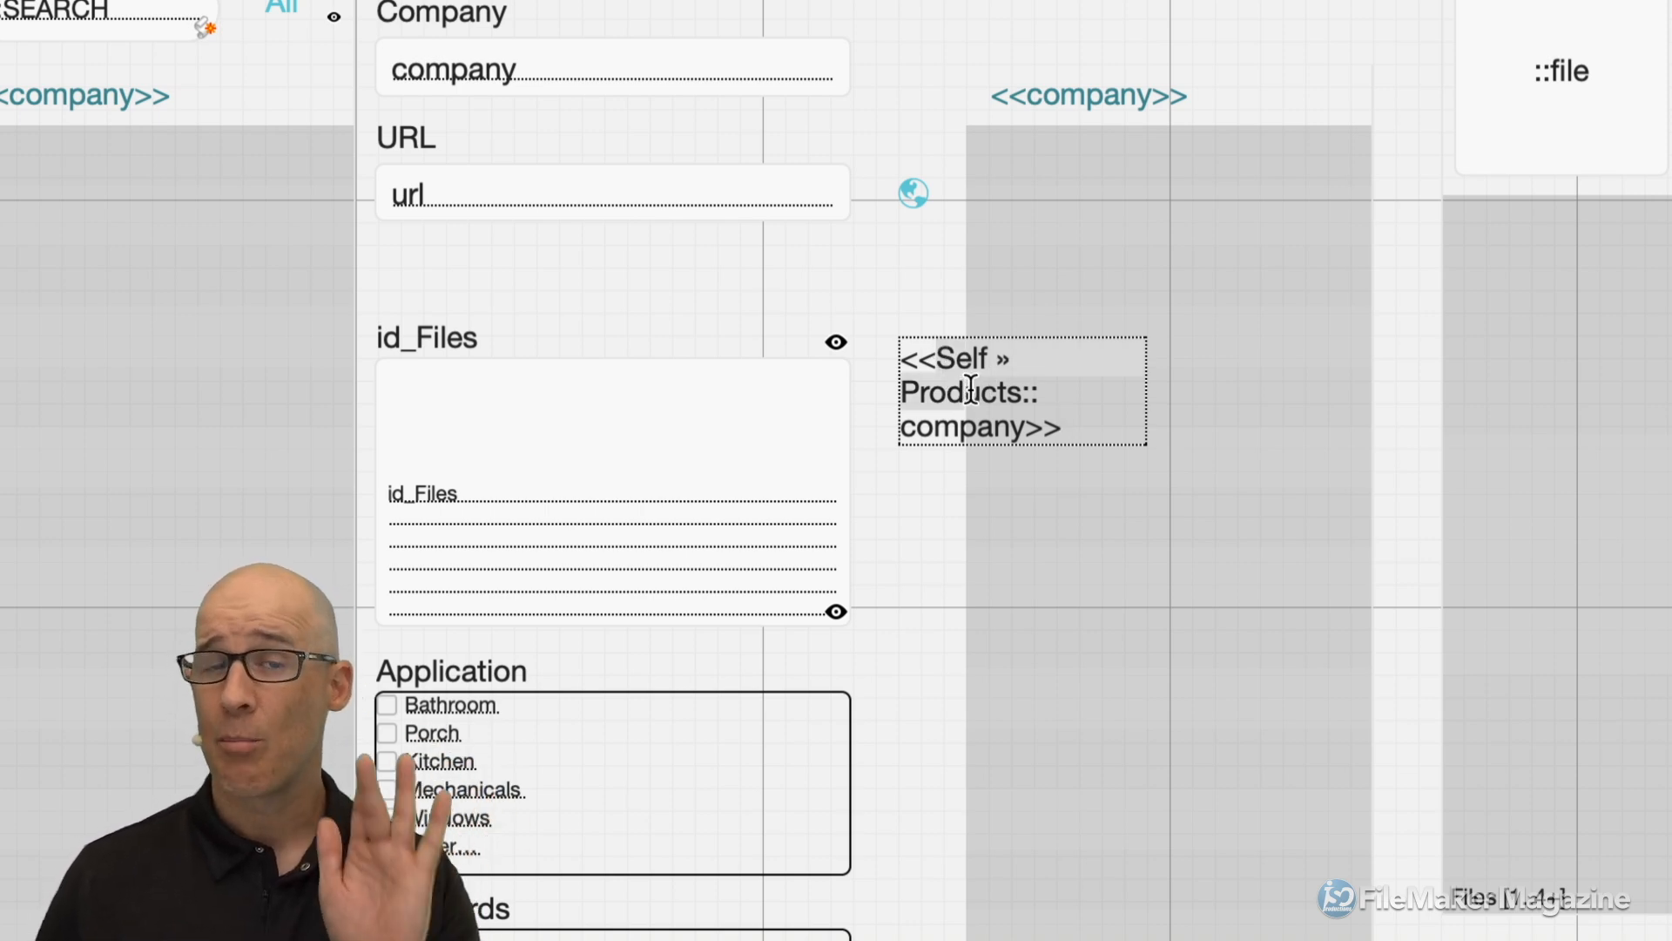
drag(970, 385, 1039, 393)
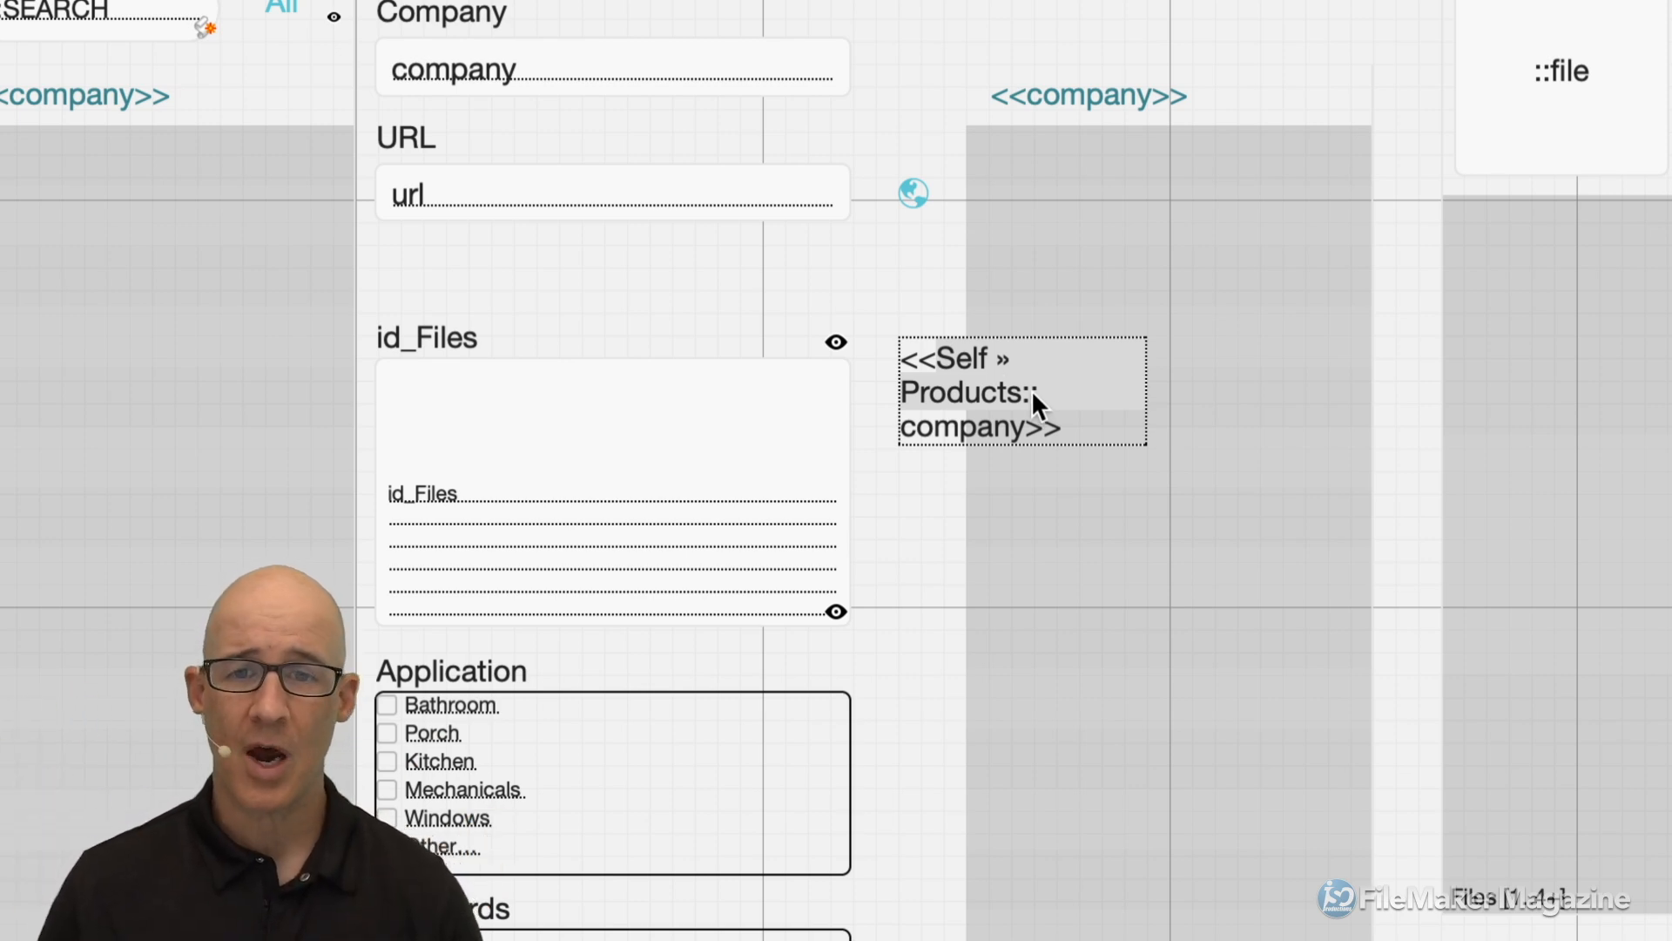
key(Escape)
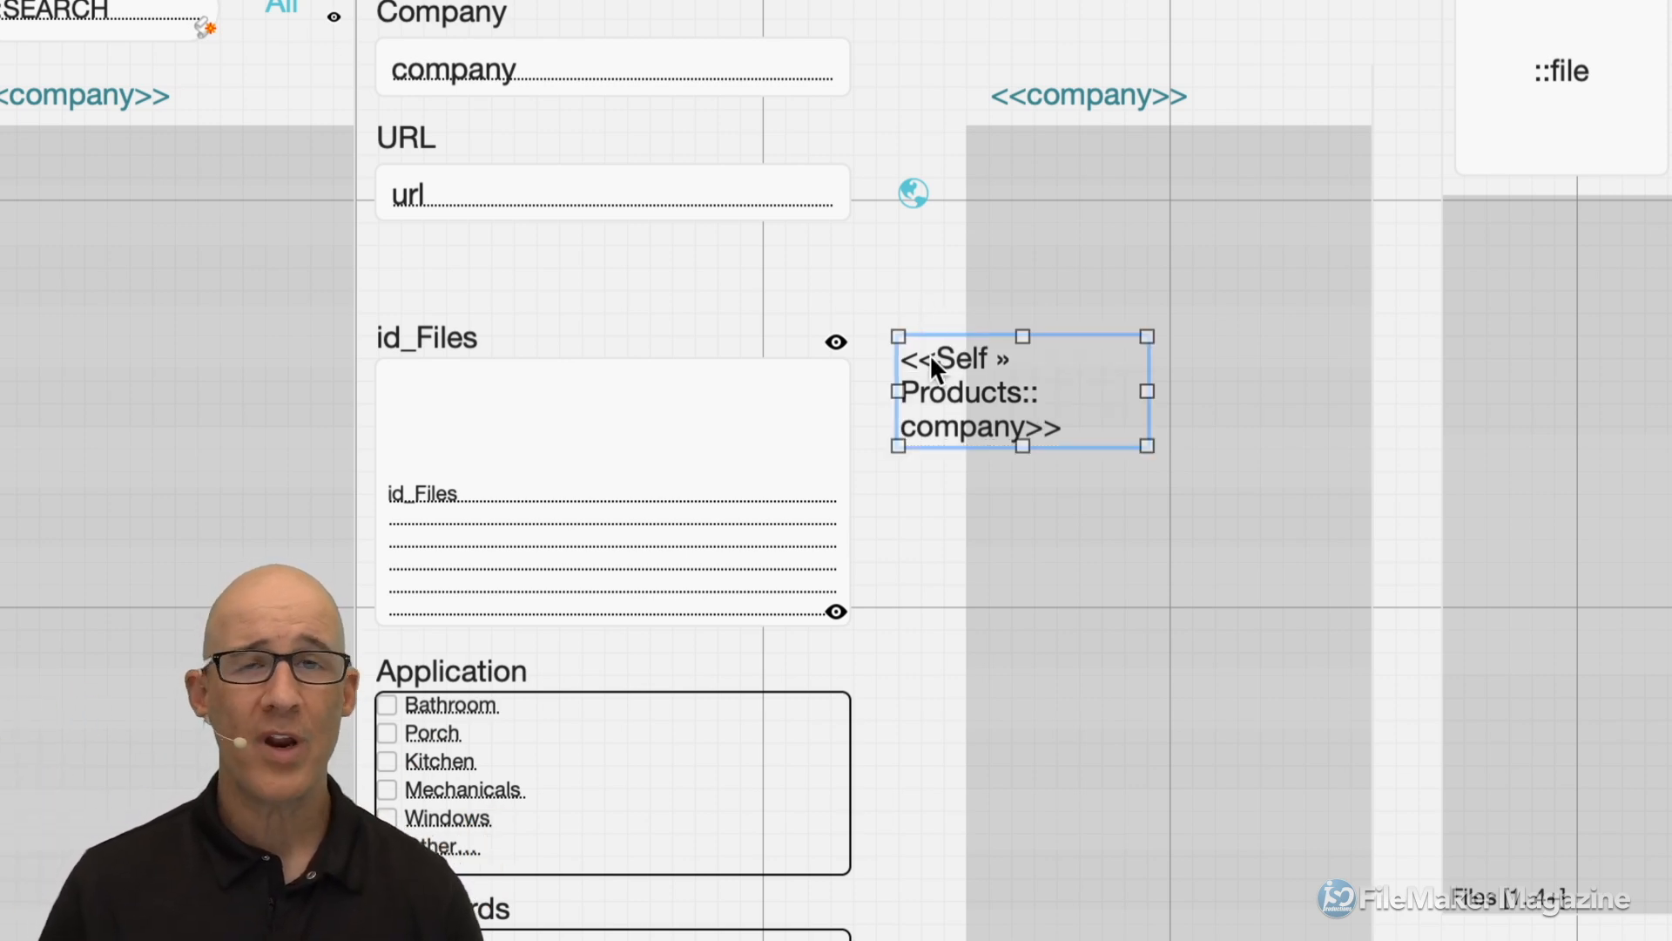
key(Delete)
Change the Self » Products portal button's label to <<Self » Products::company>>, keeping its action at Do Nothing.
click(1071, 96)
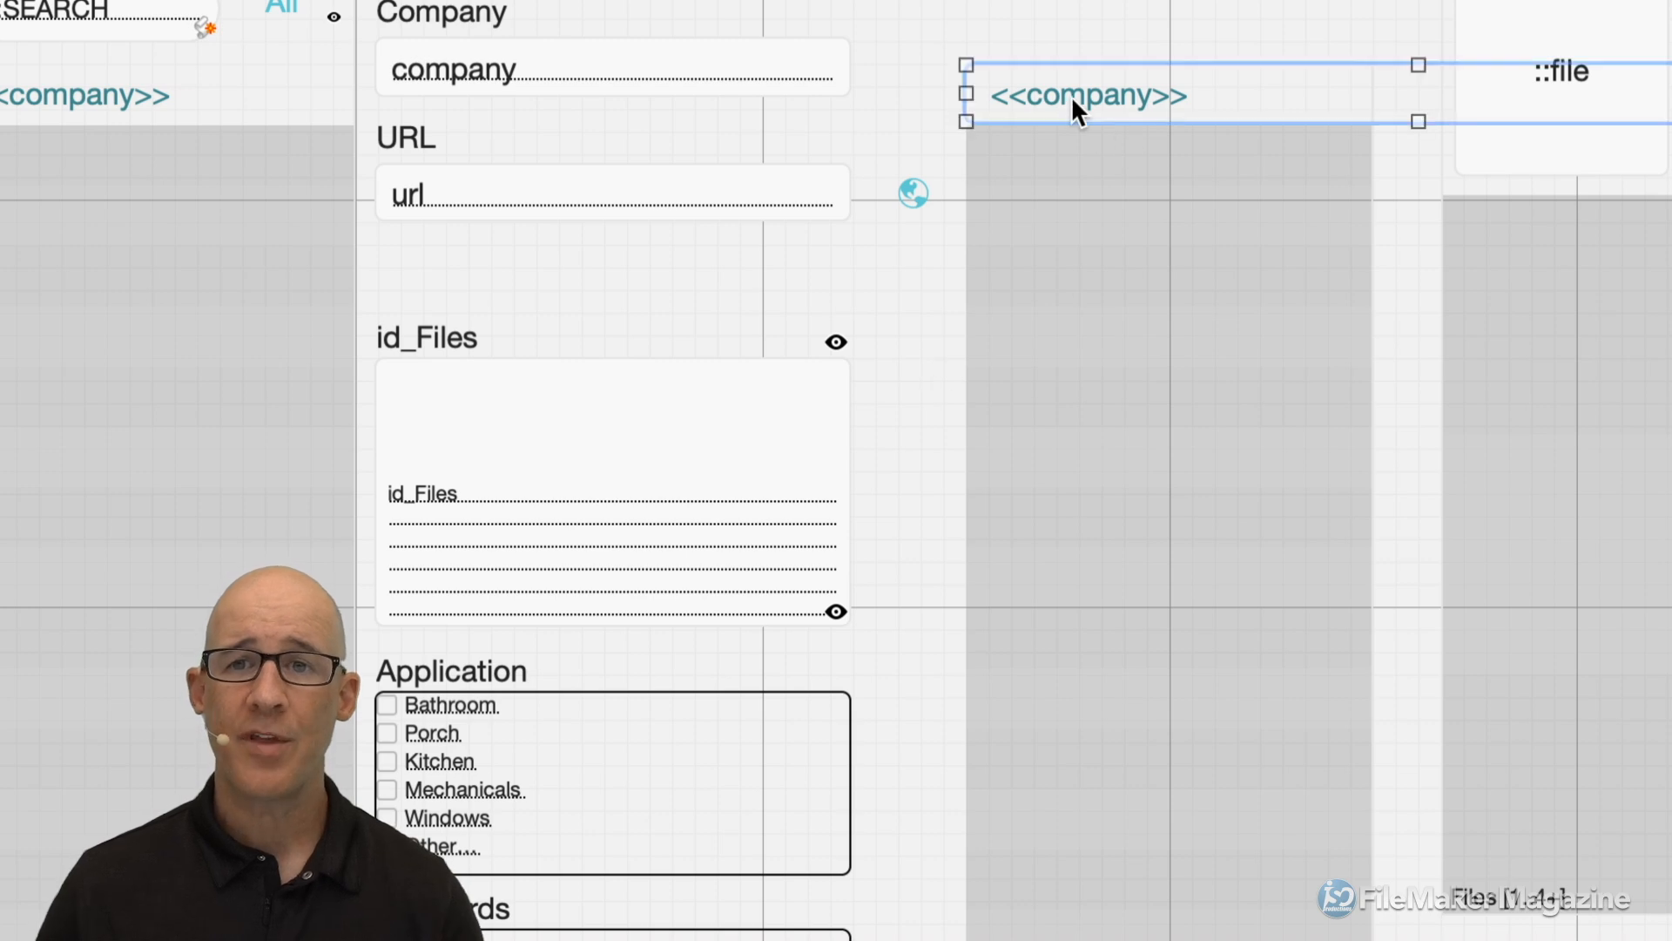
double_click(1071, 95)
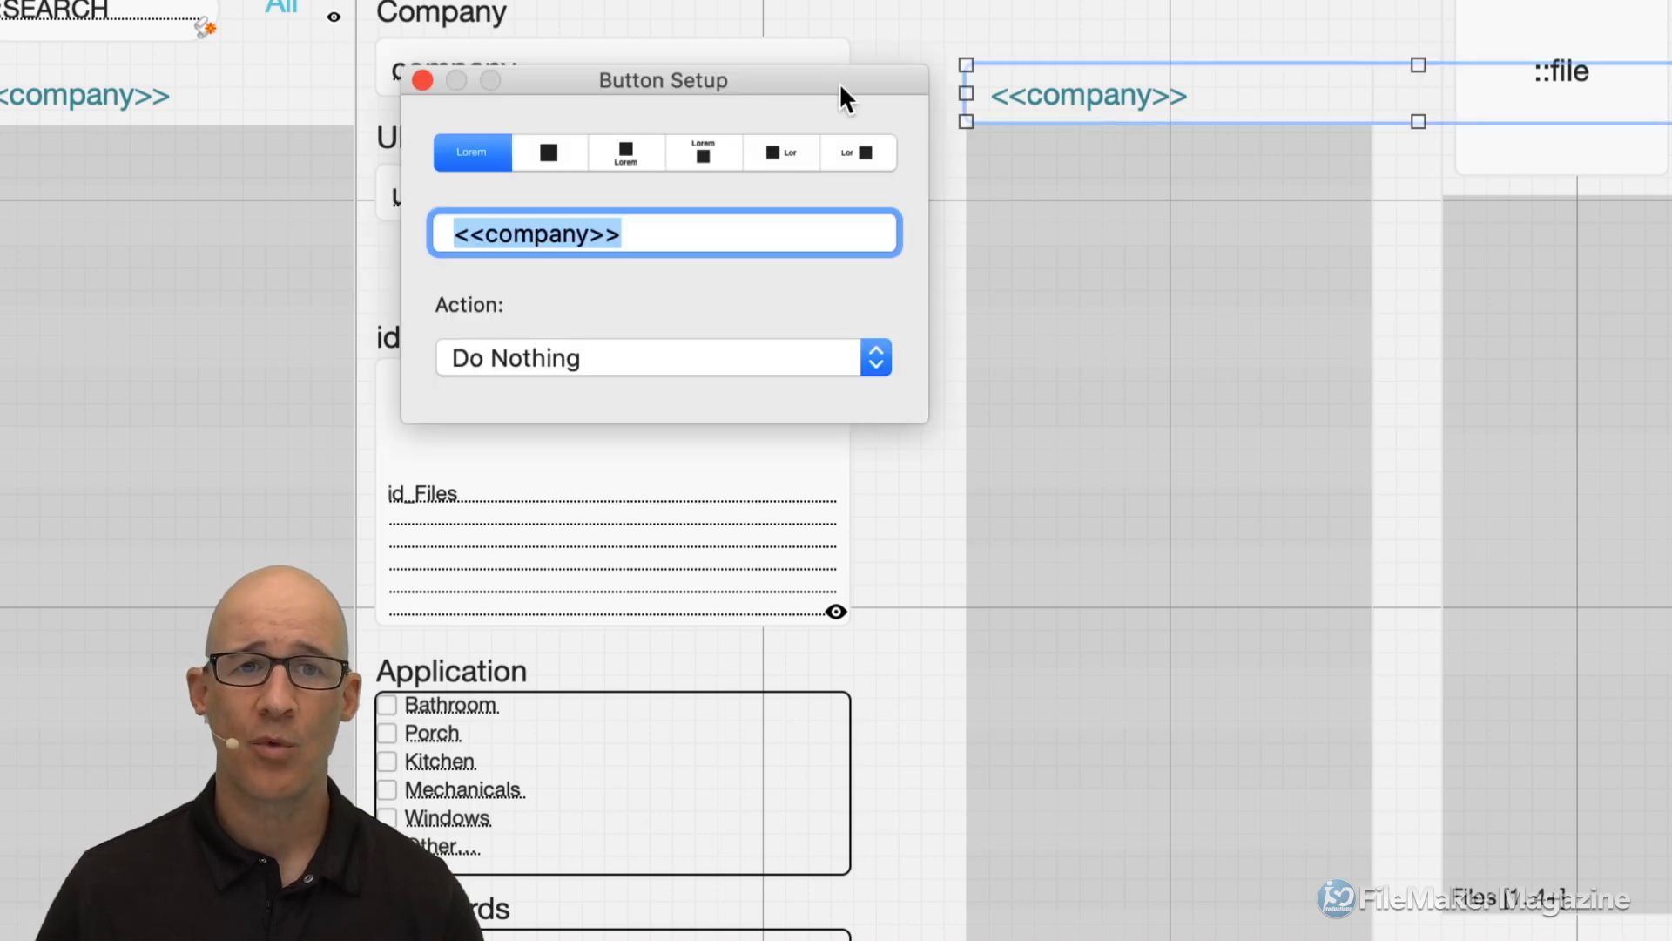
click(484, 233)
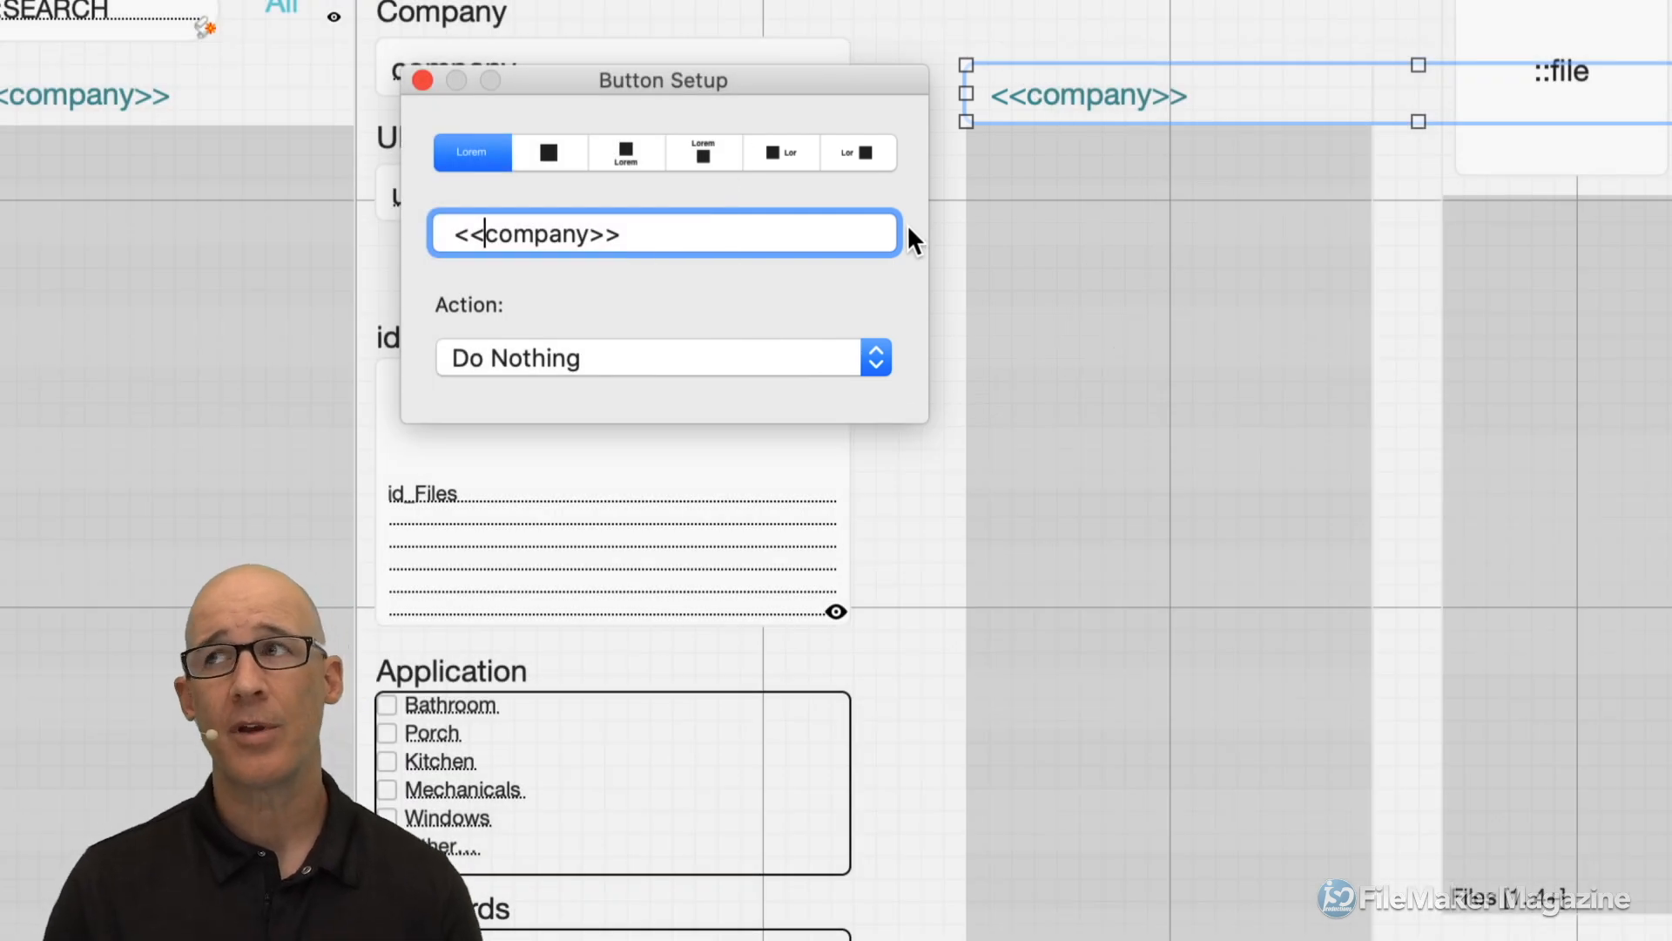
click(481, 235)
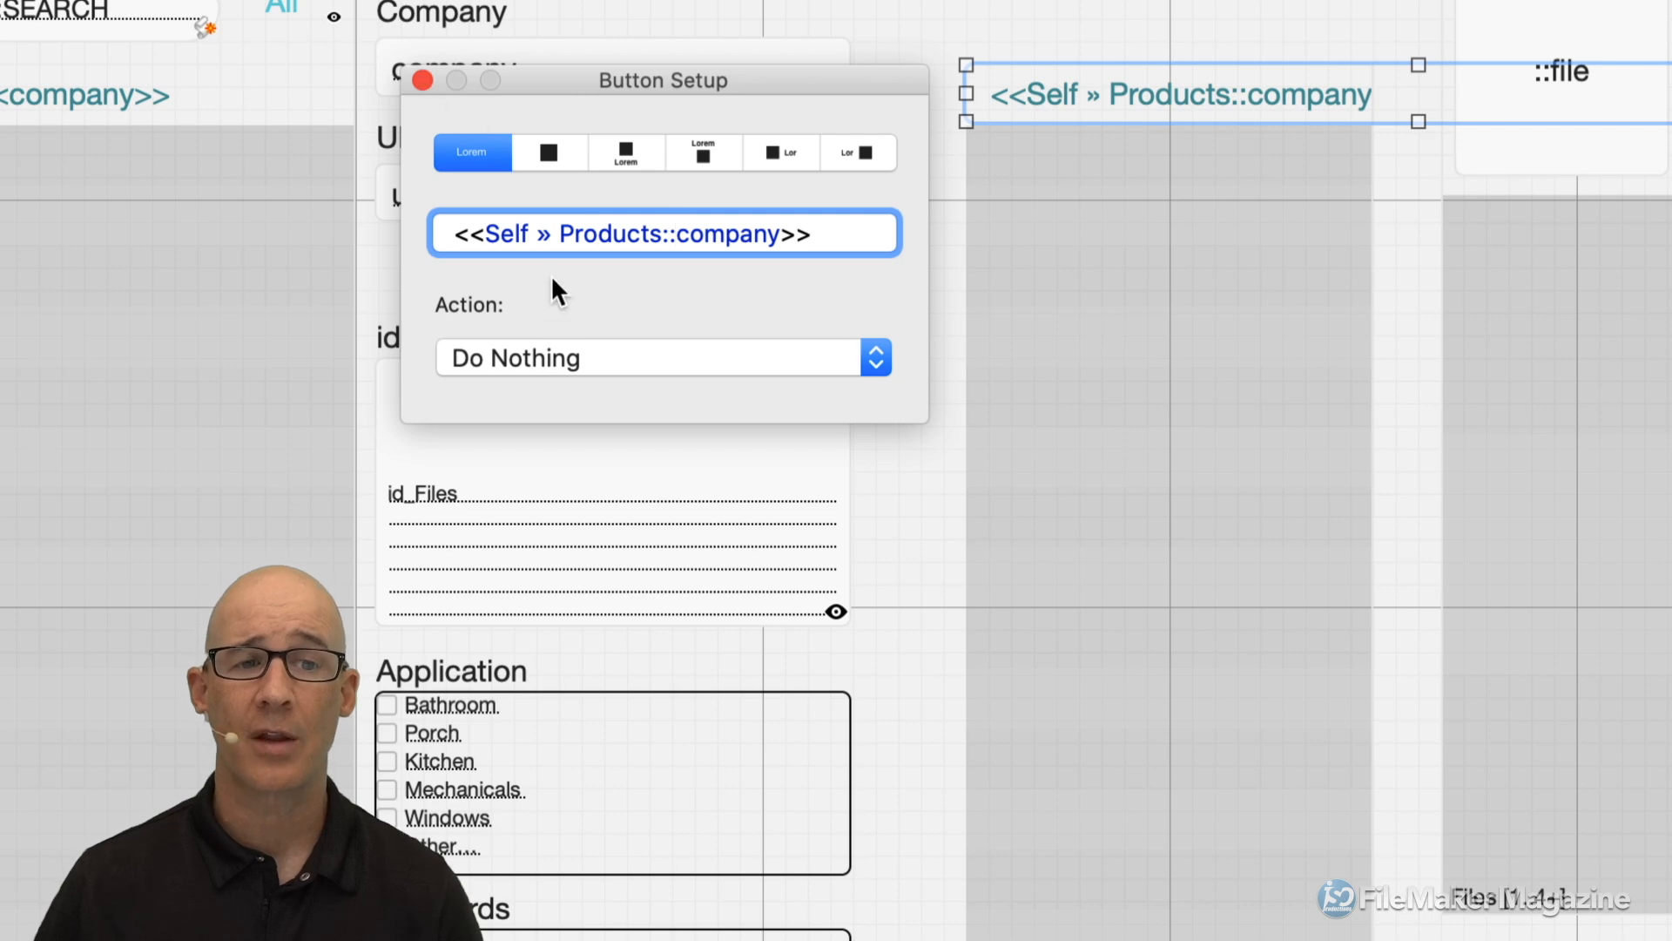
click(554, 353)
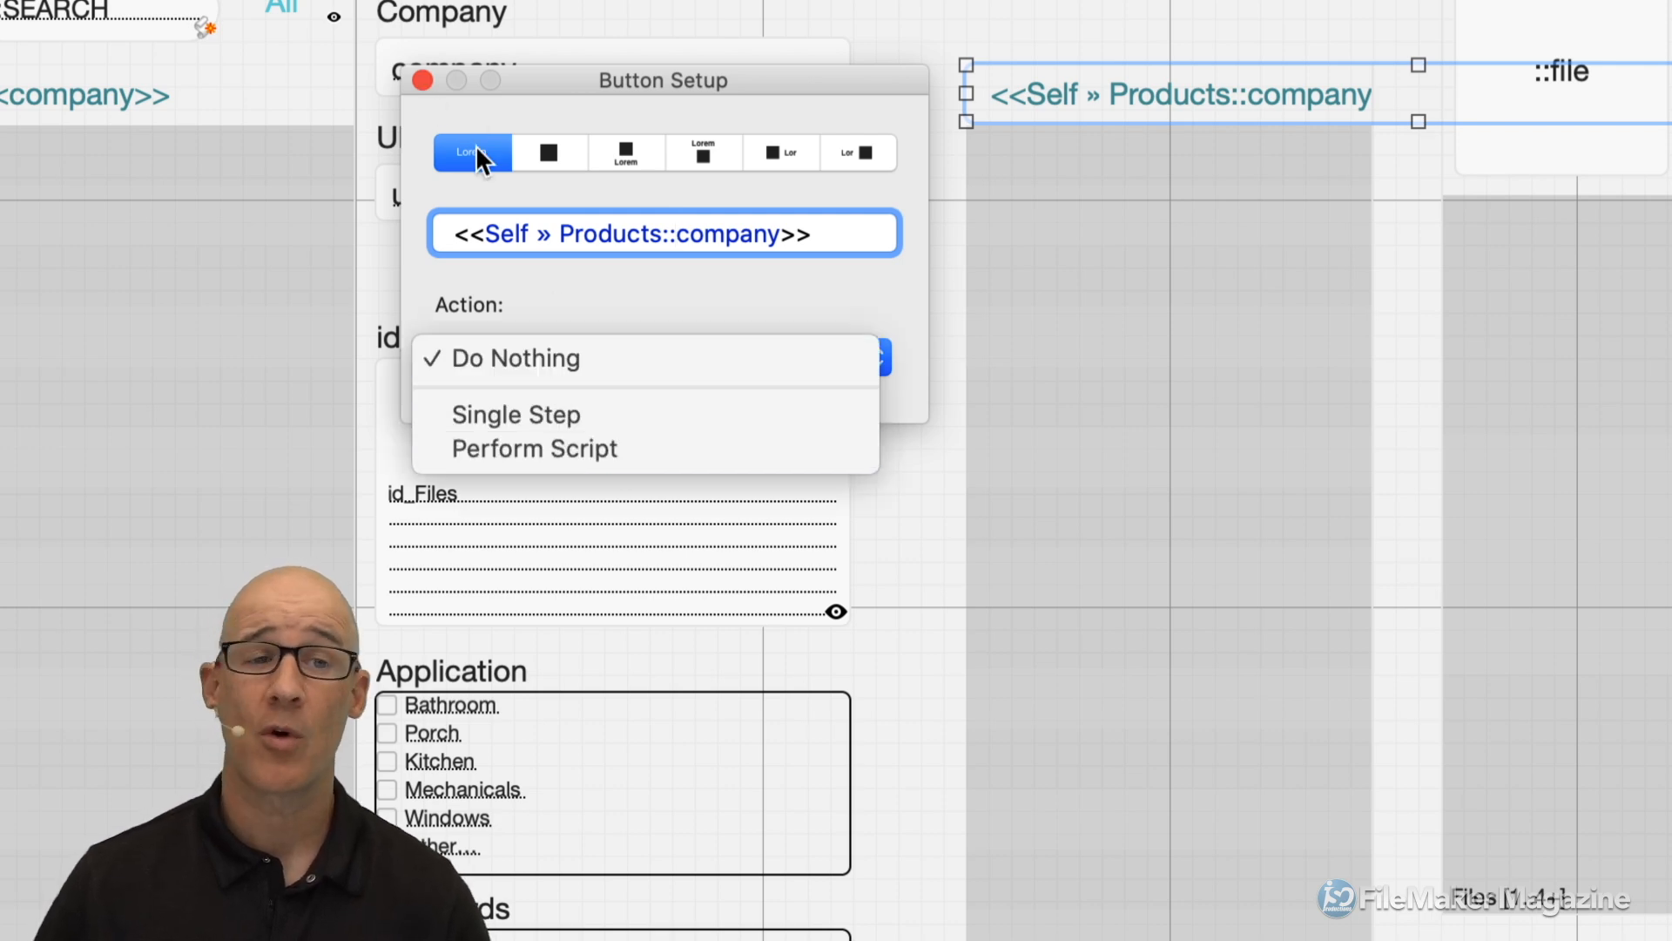
click(415, 80)
click(415, 80)
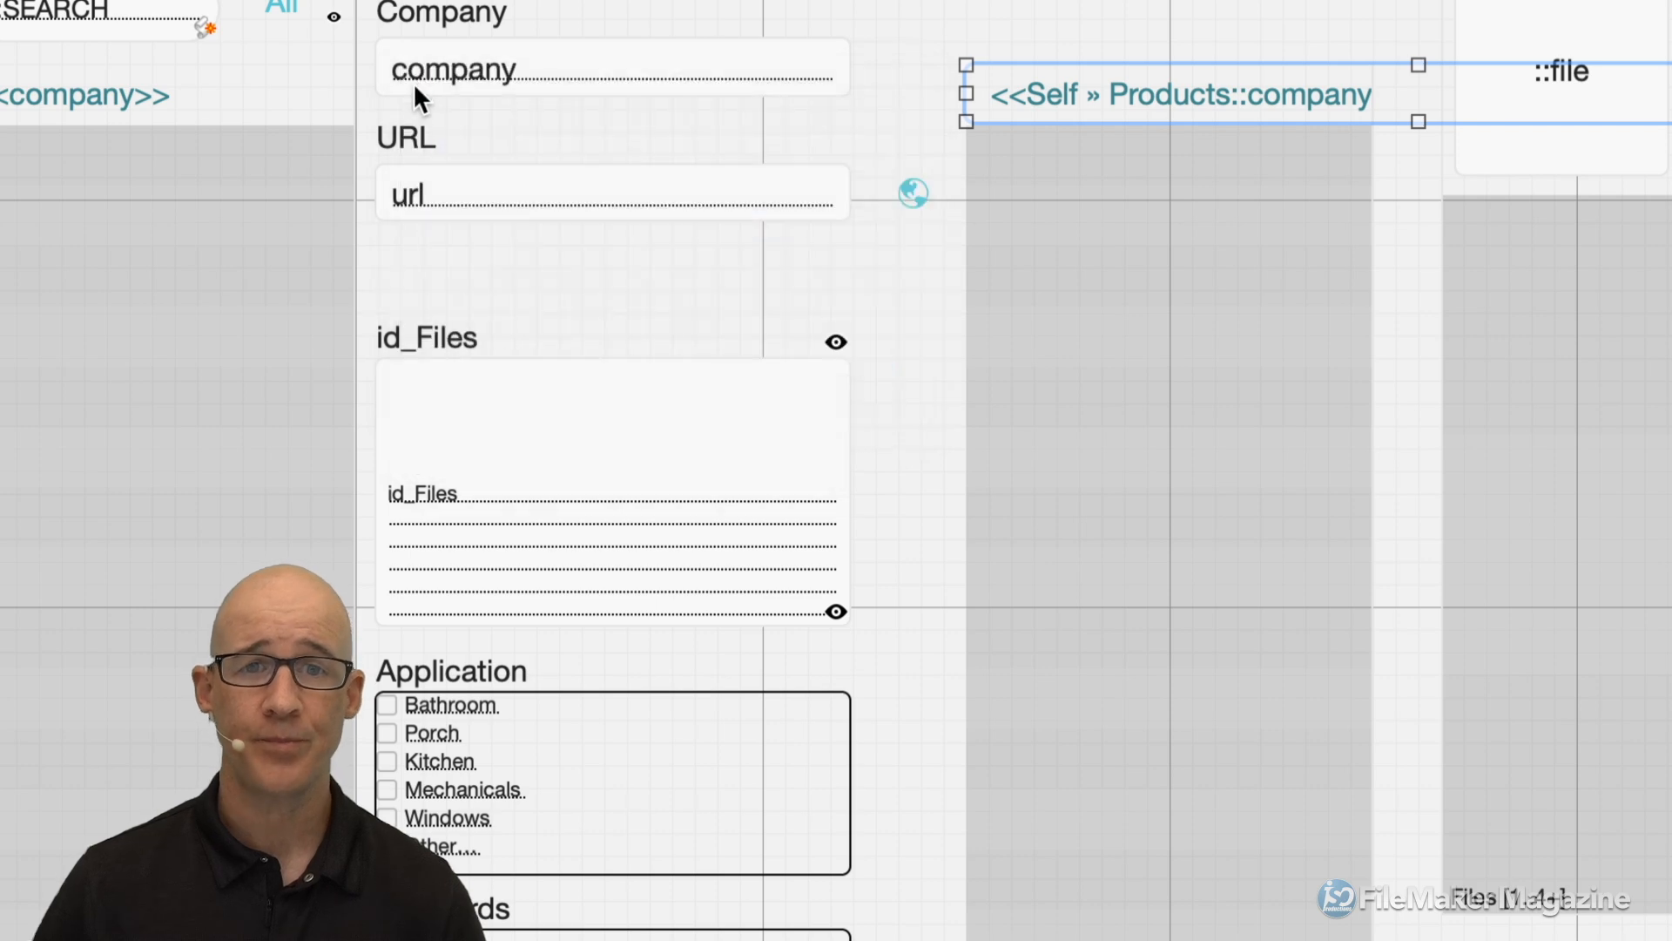
click(937, 314)
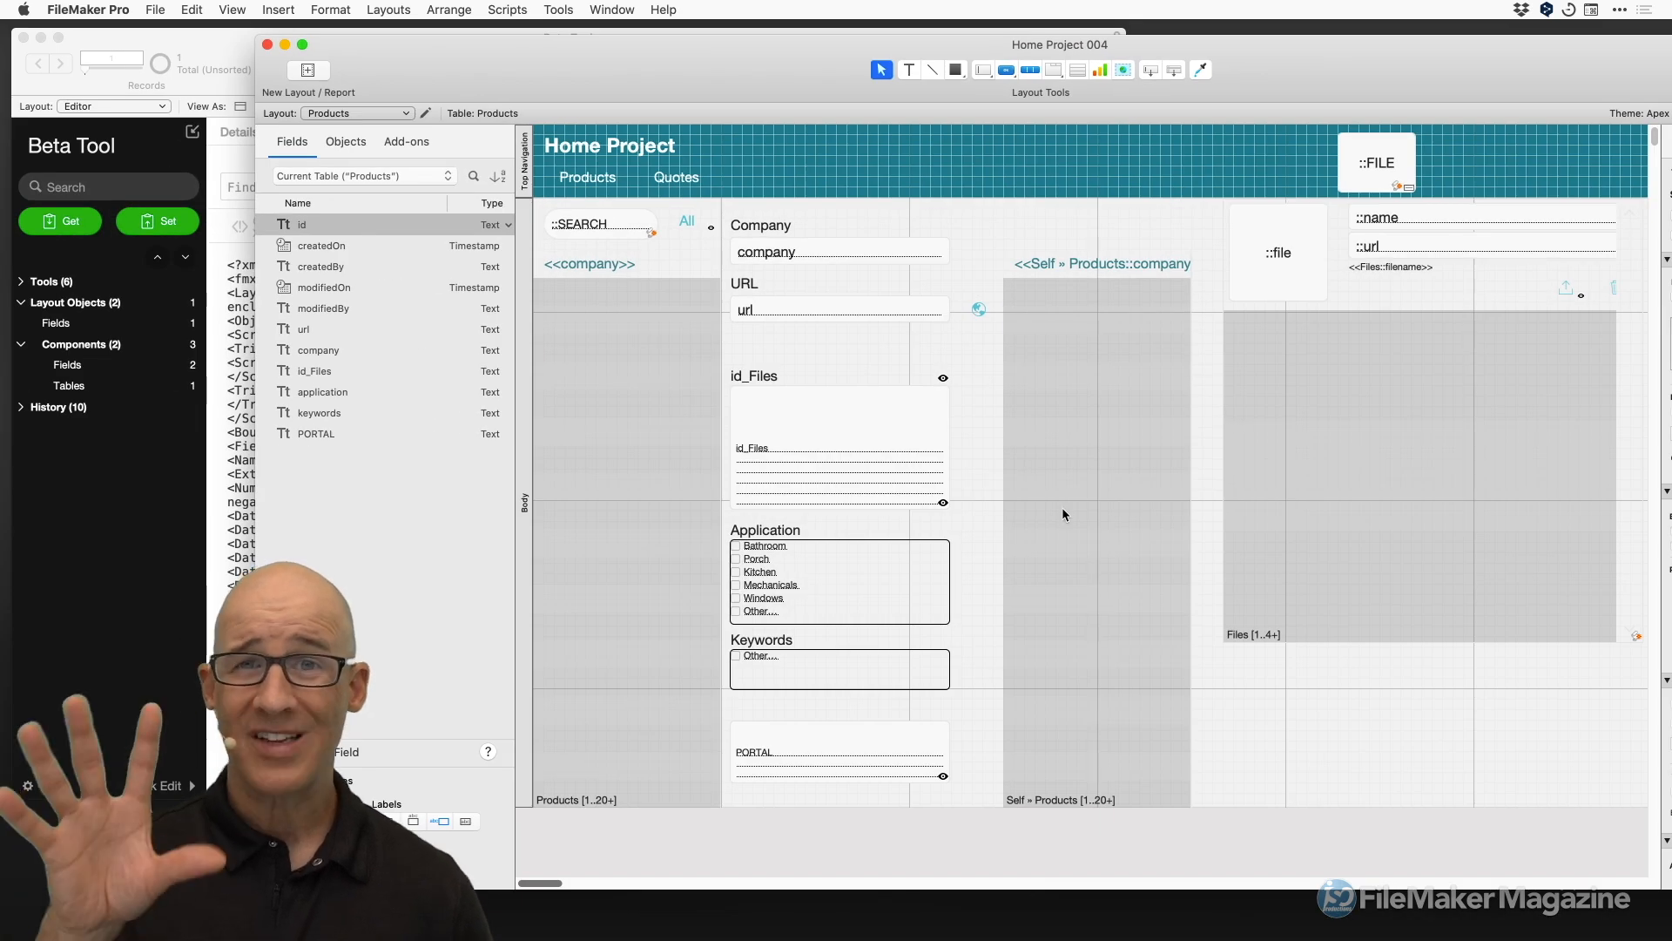
Switch the Products layout to Browse mode and check the PORTAL field below Keywords.
key(super+b)
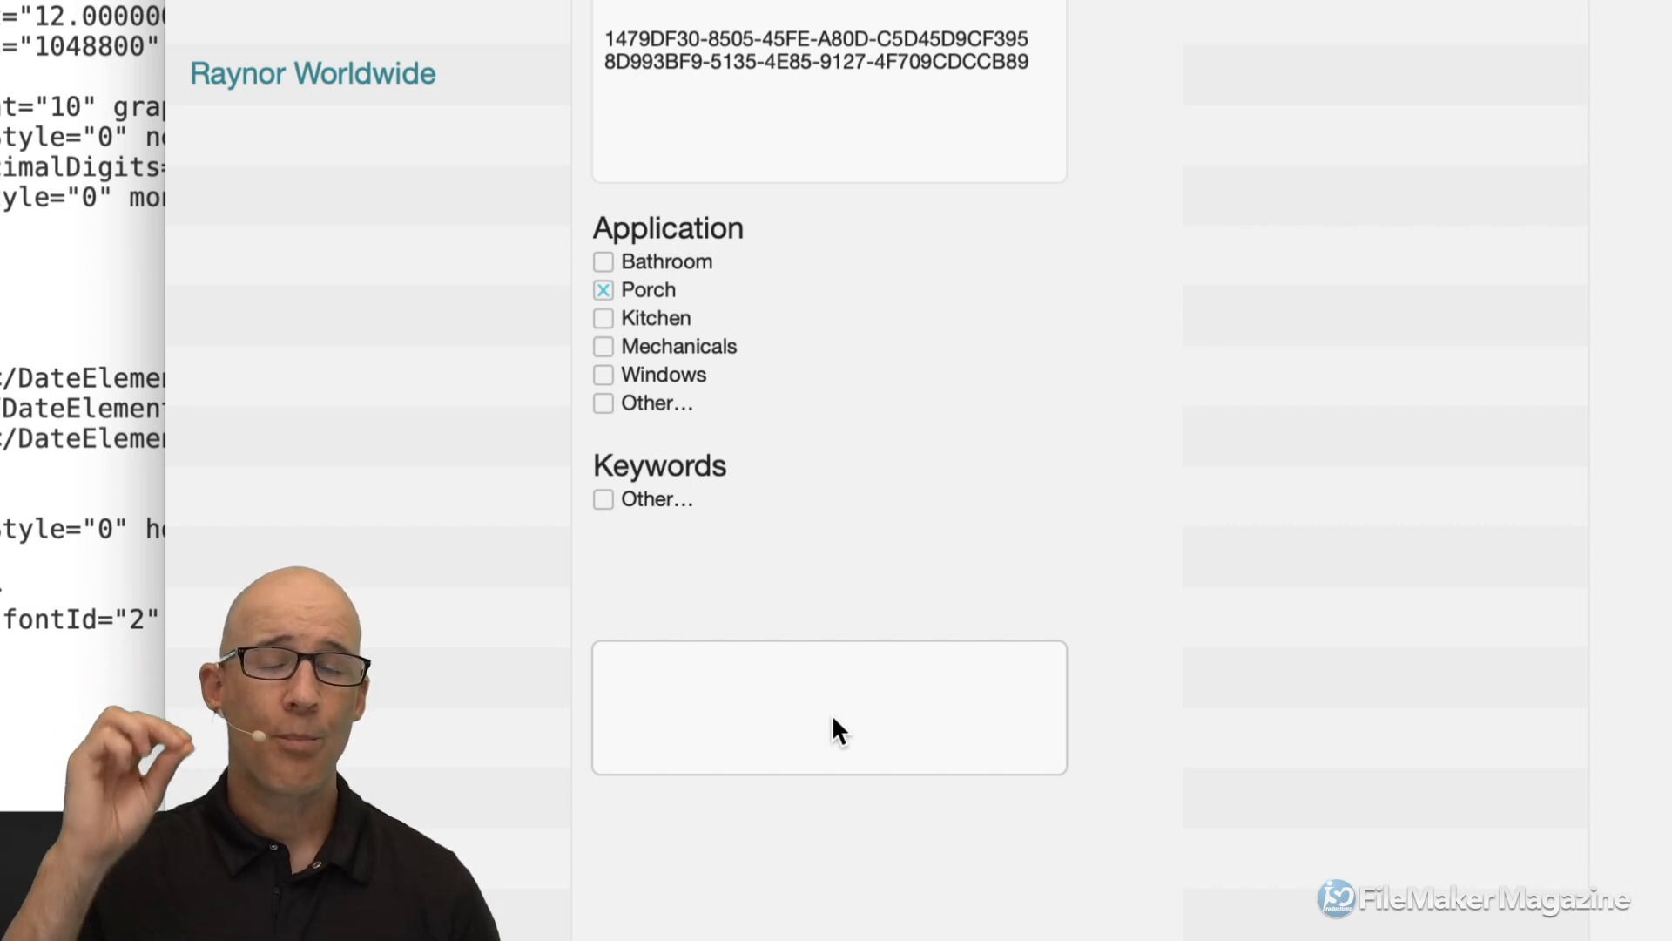
click(814, 680)
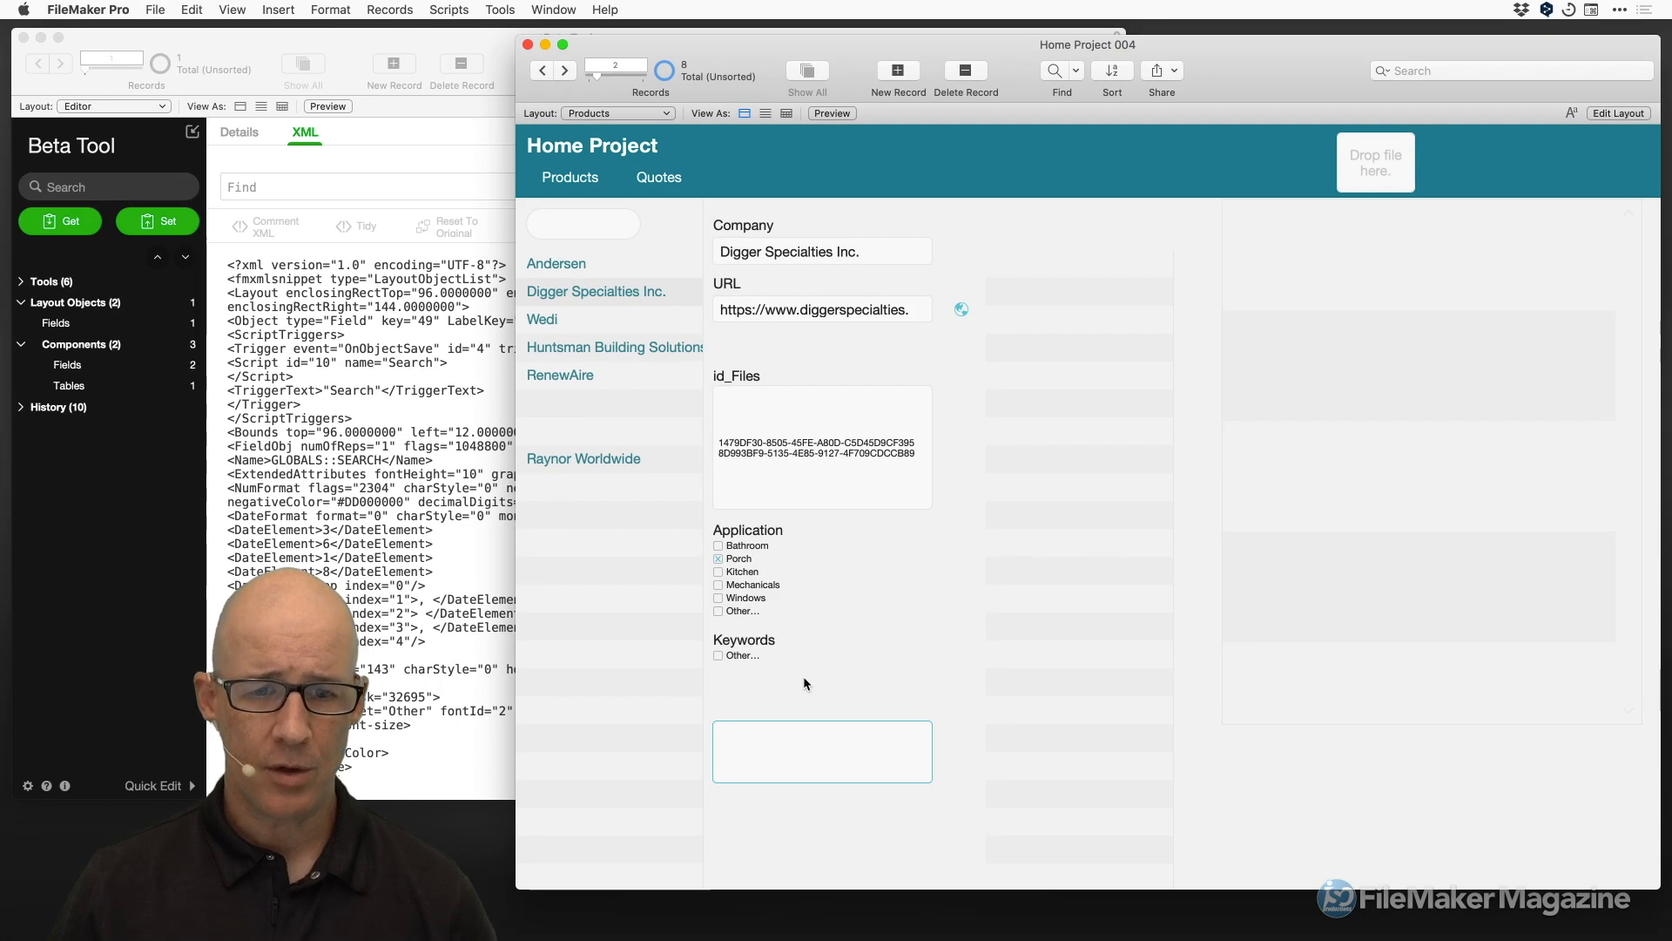
click(802, 683)
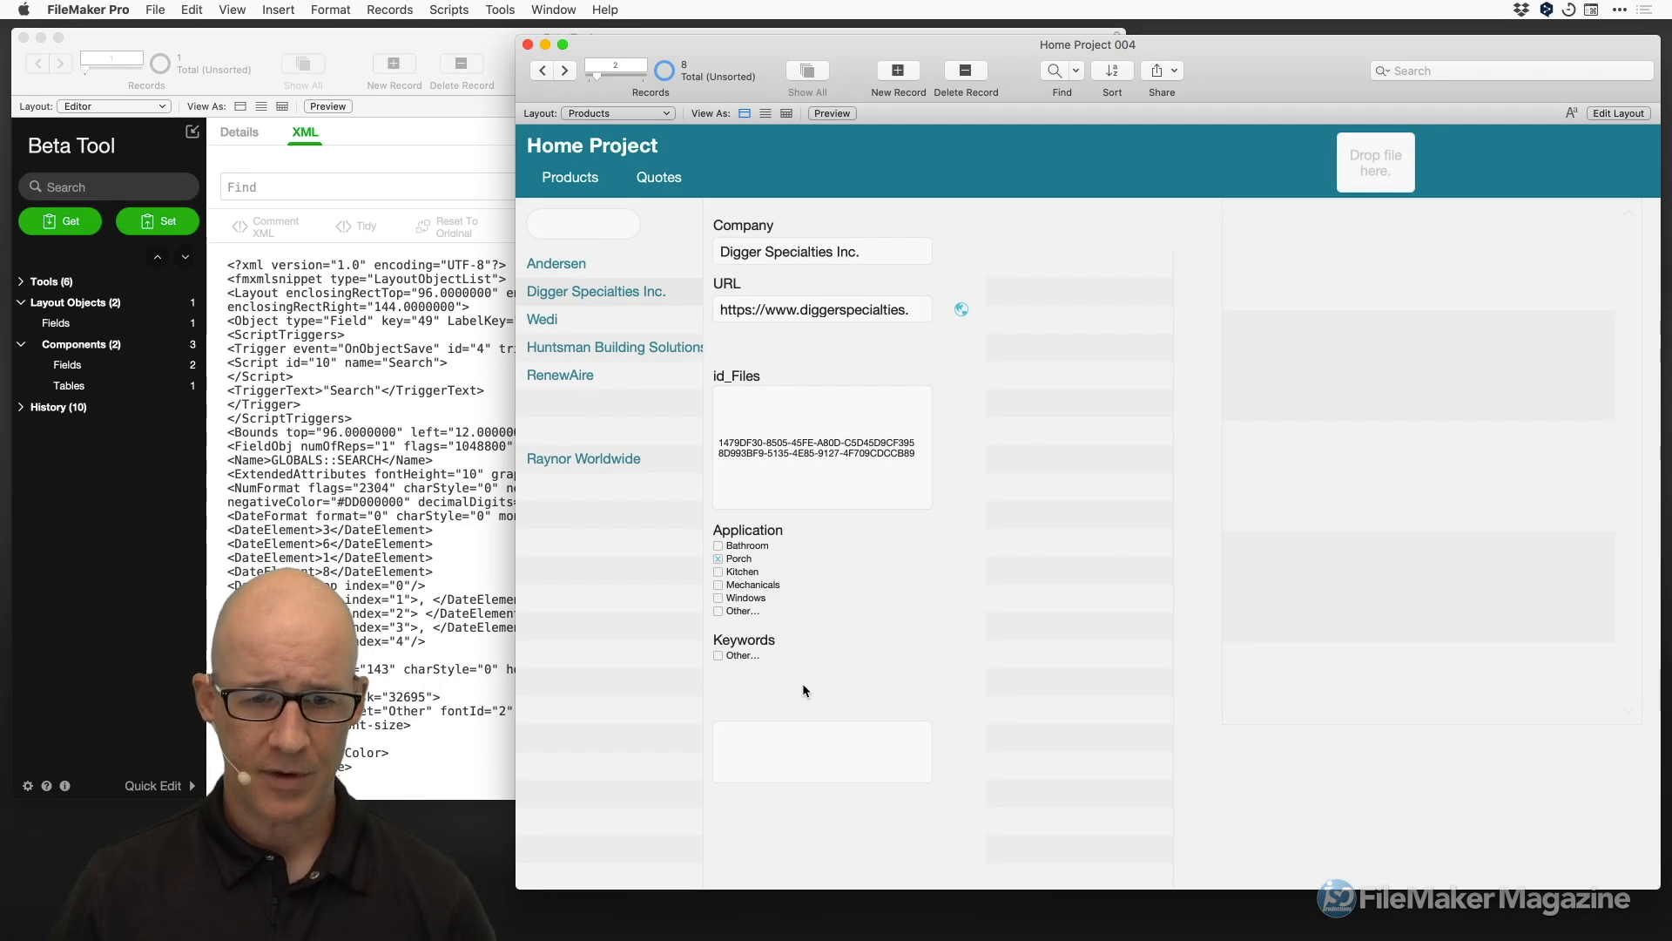
Find the product records whose Application includes Bathroom.
key(super+f)
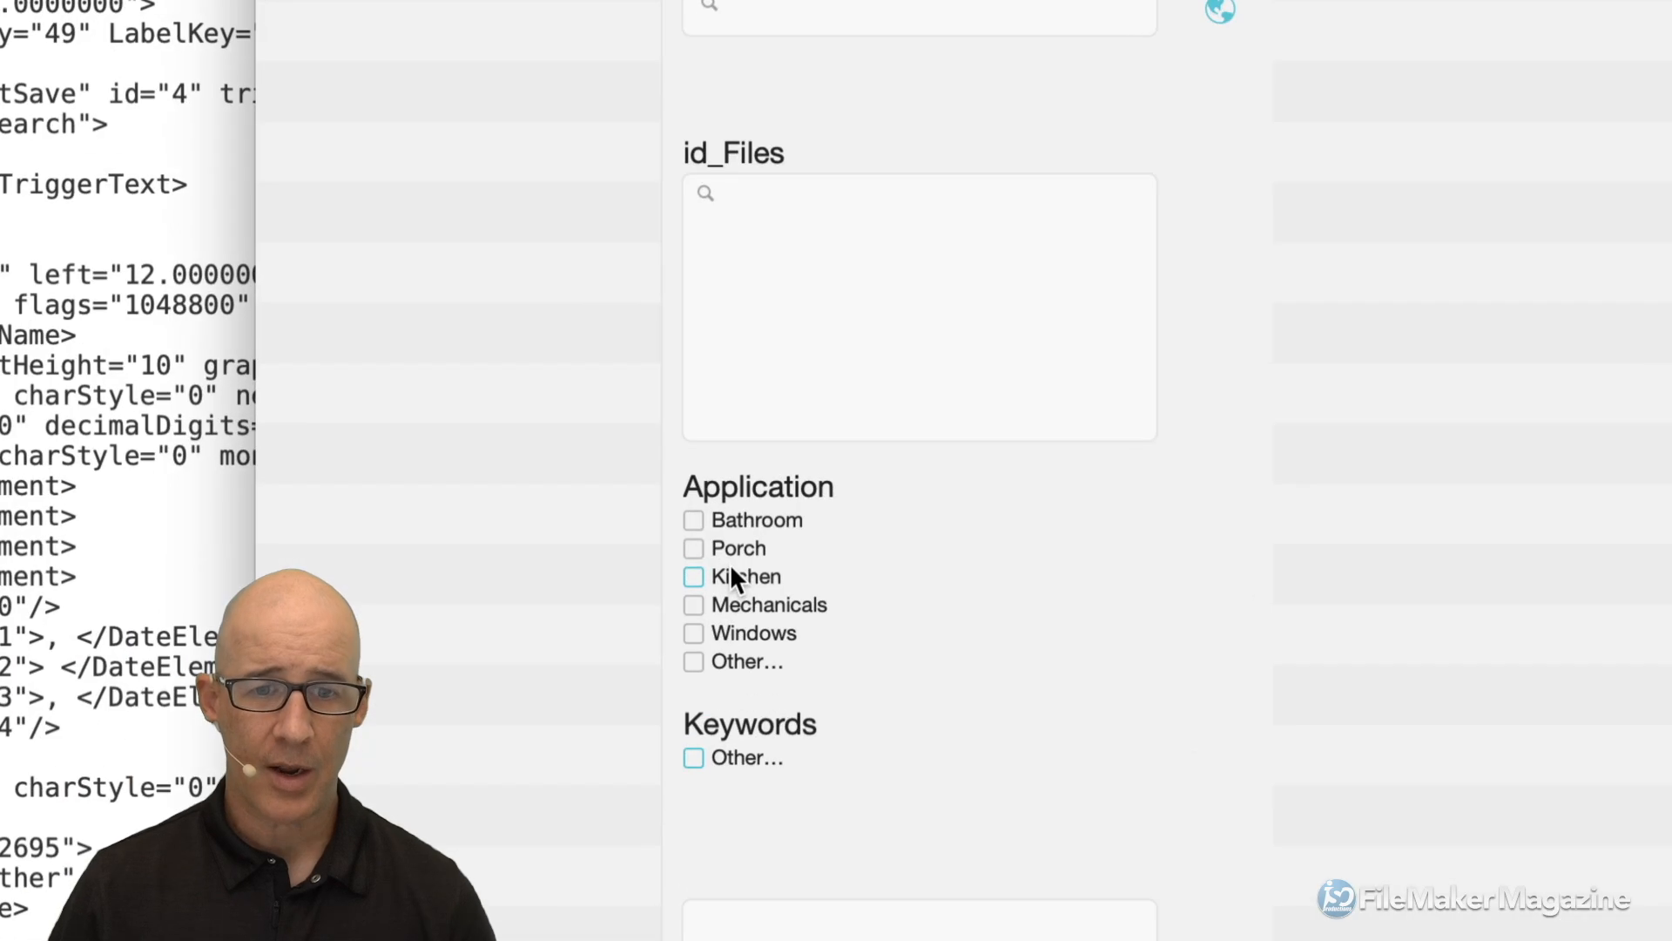
click(720, 521)
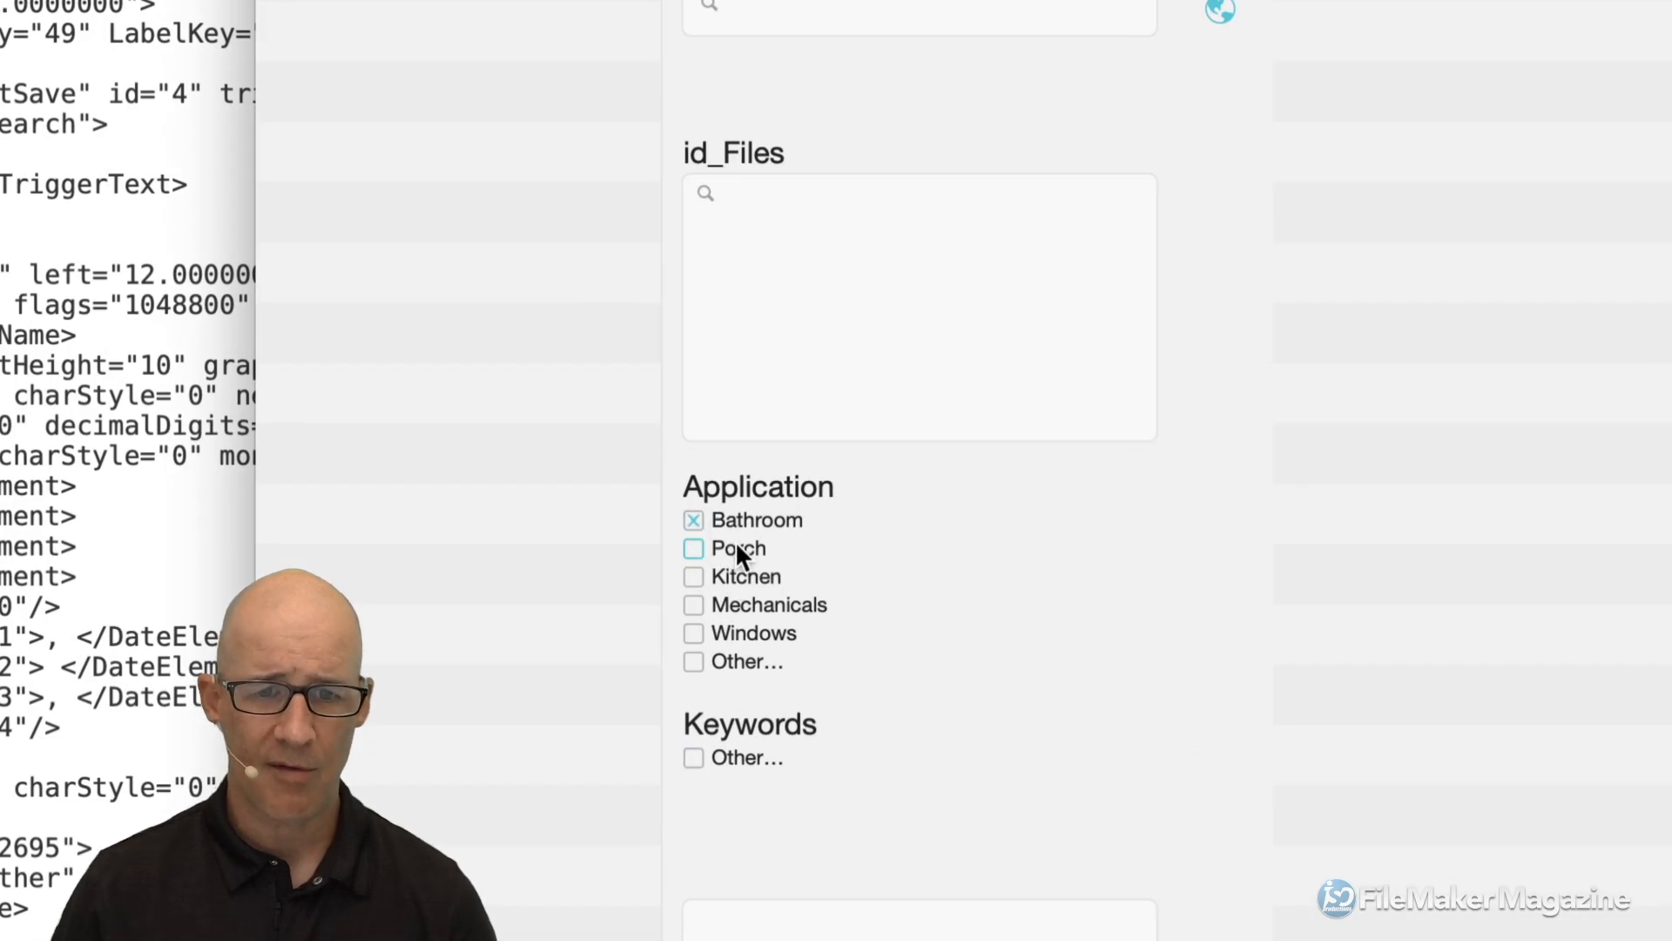
key(Return)
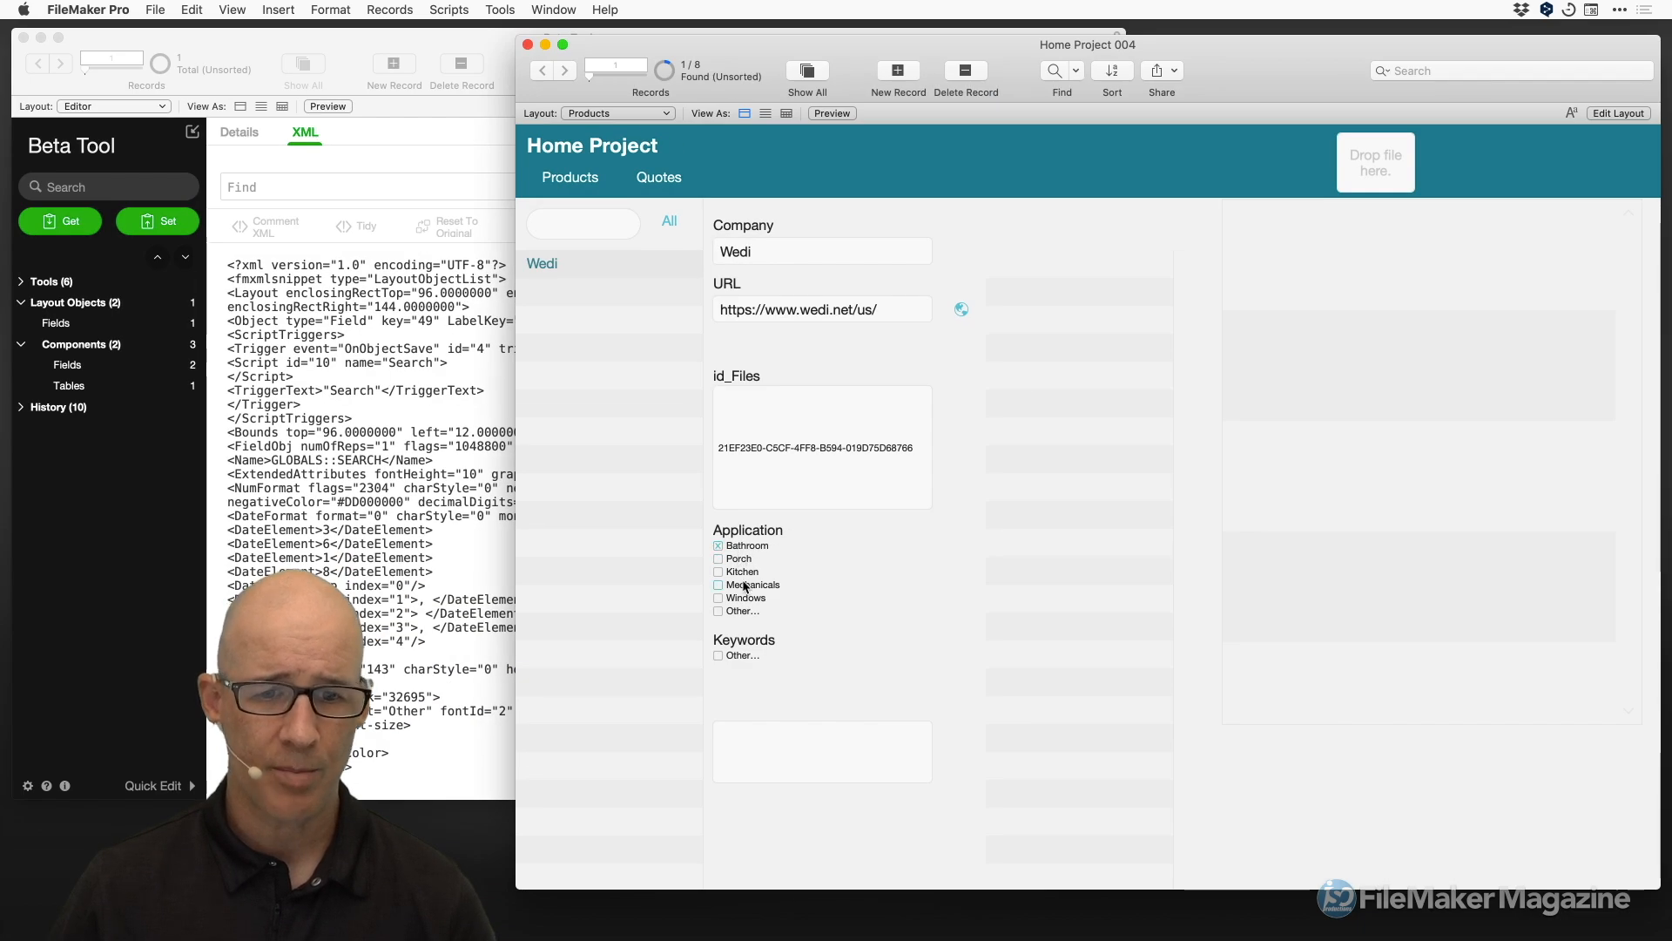
Find the product records whose Application includes Windows, and bring back all records.
key(super+f)
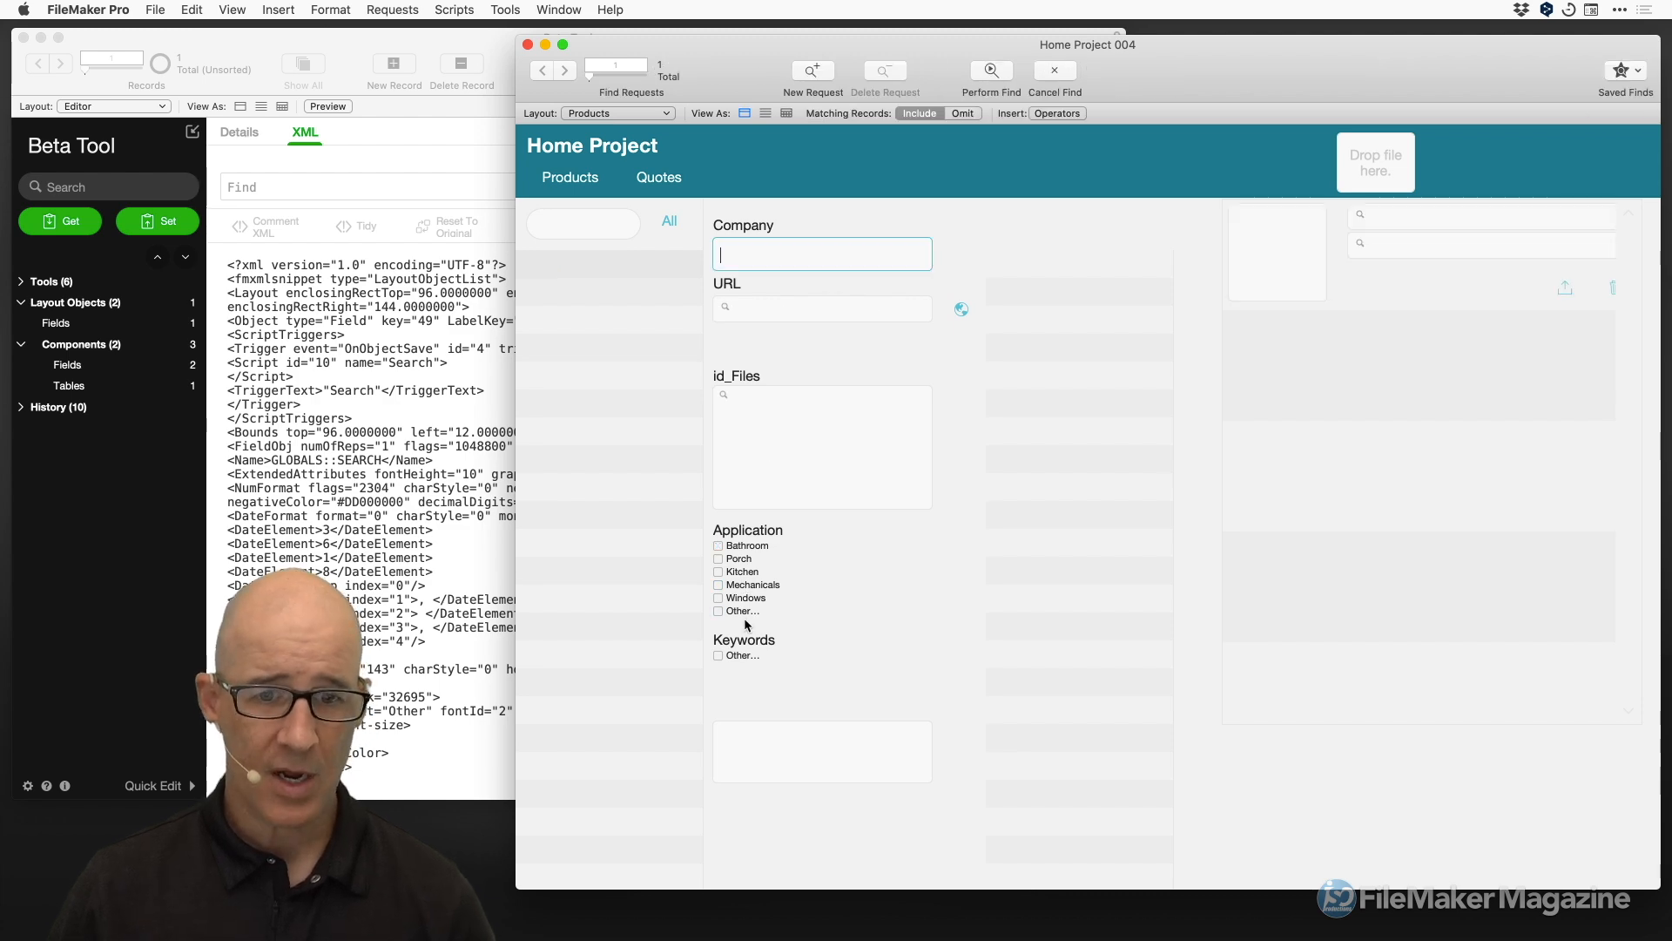
click(746, 615)
click(1429, 781)
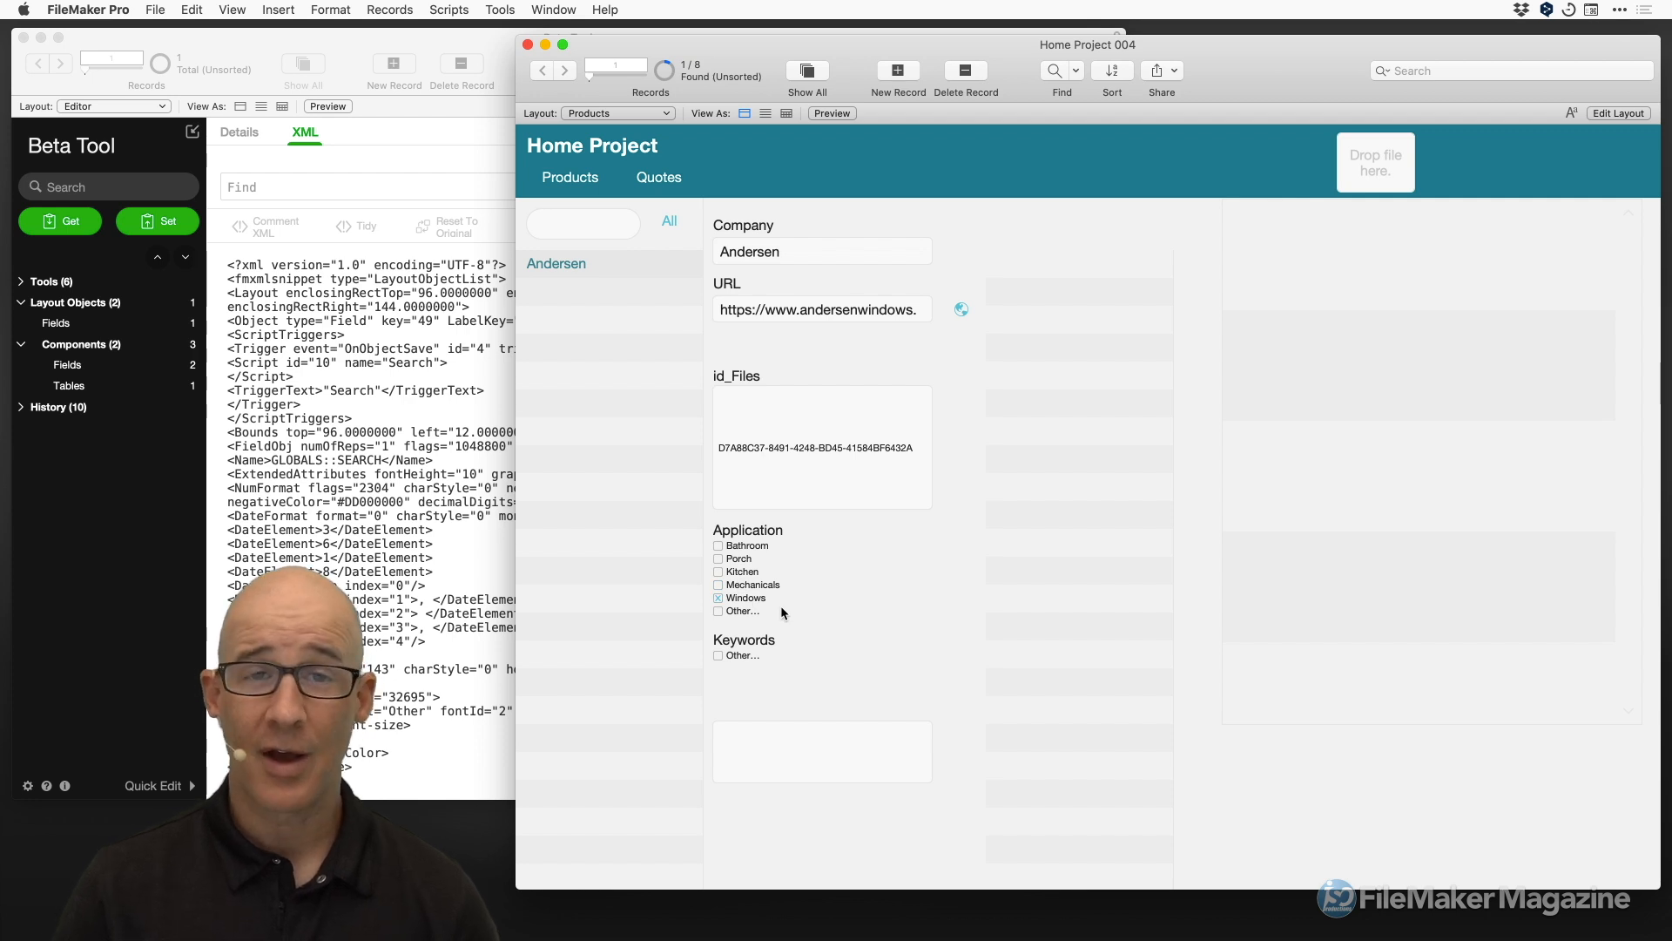
key(super+j)
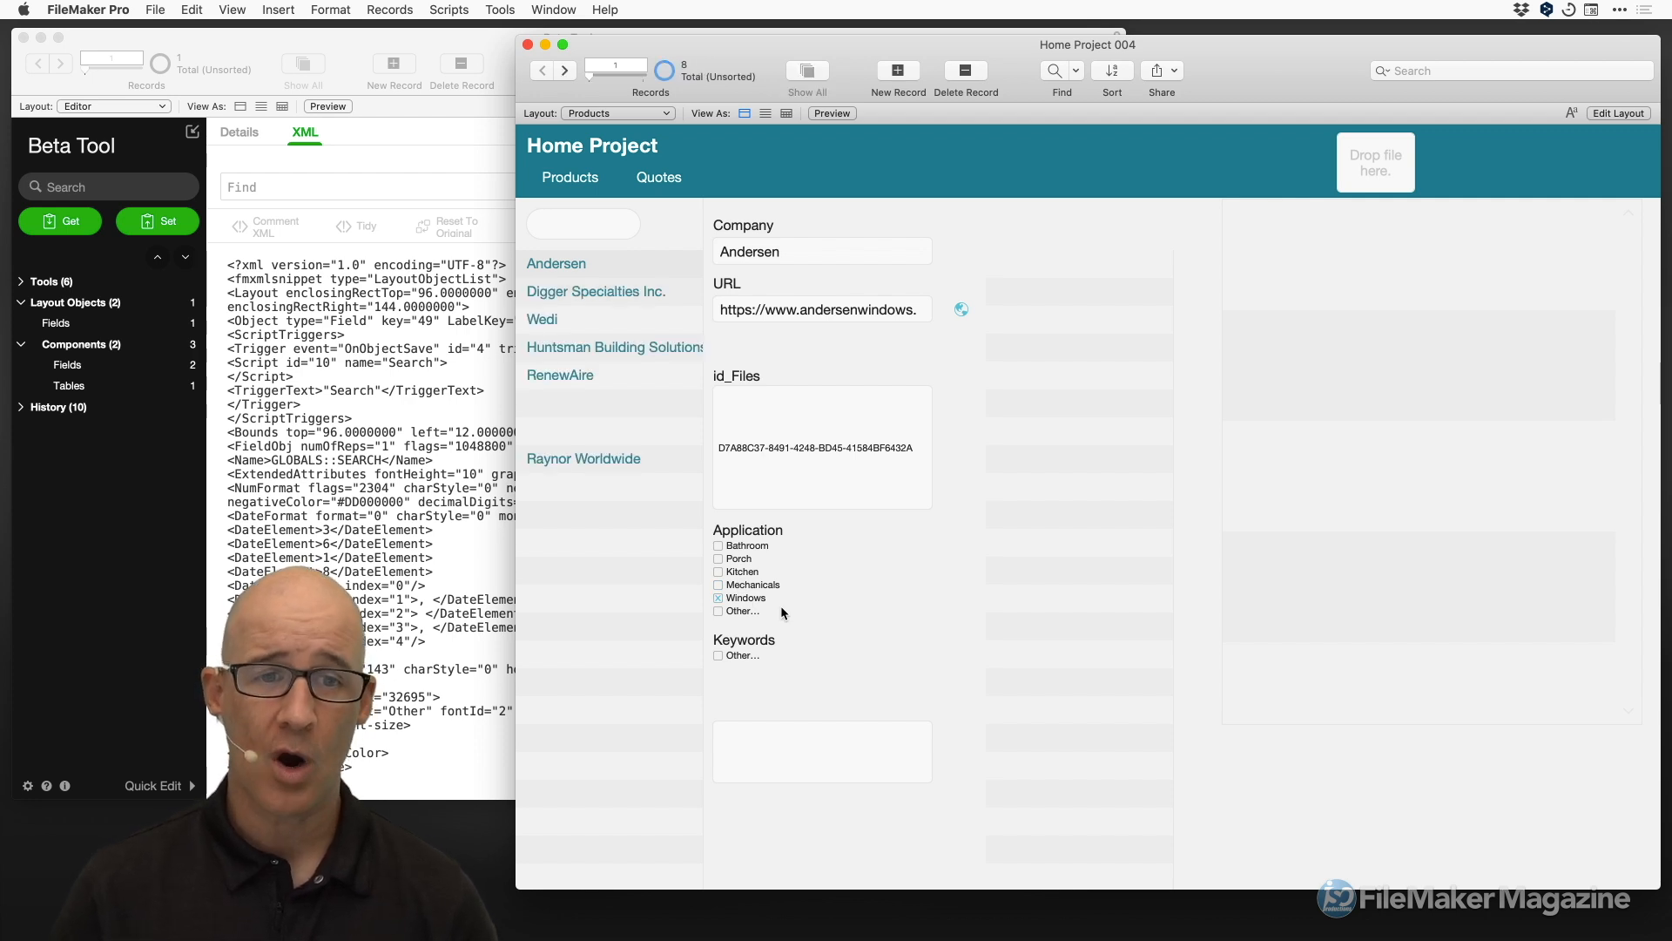
Omit the two blank product records between RenewAire and Raynor Worldwide from the found set.
click(643, 436)
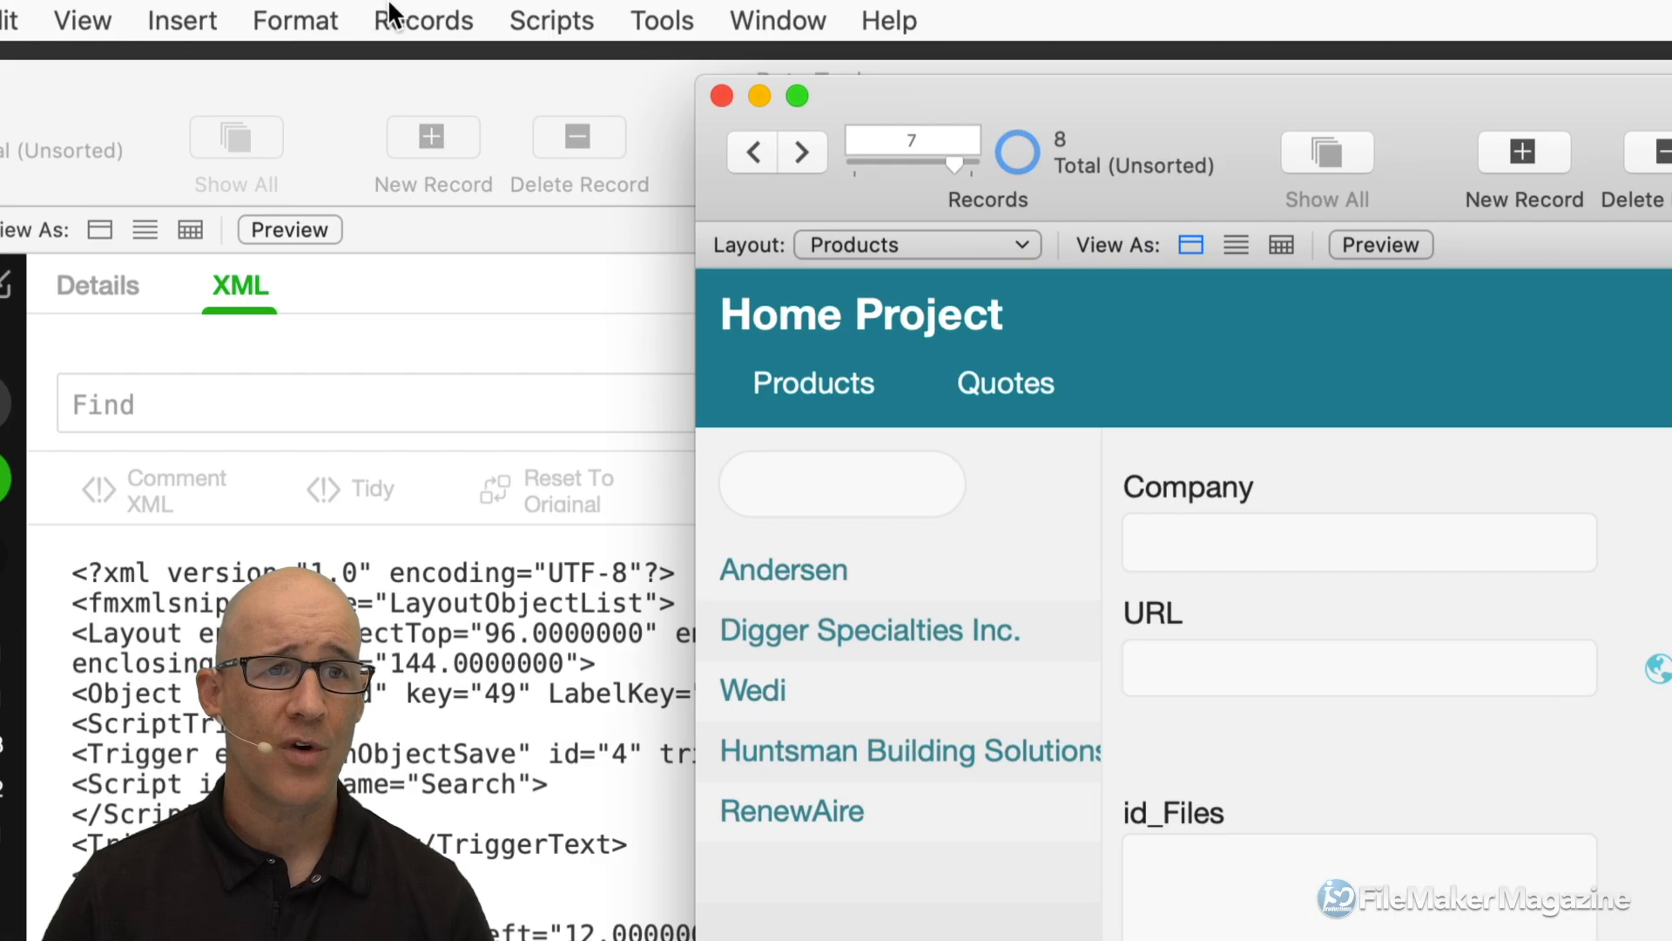
click(389, 19)
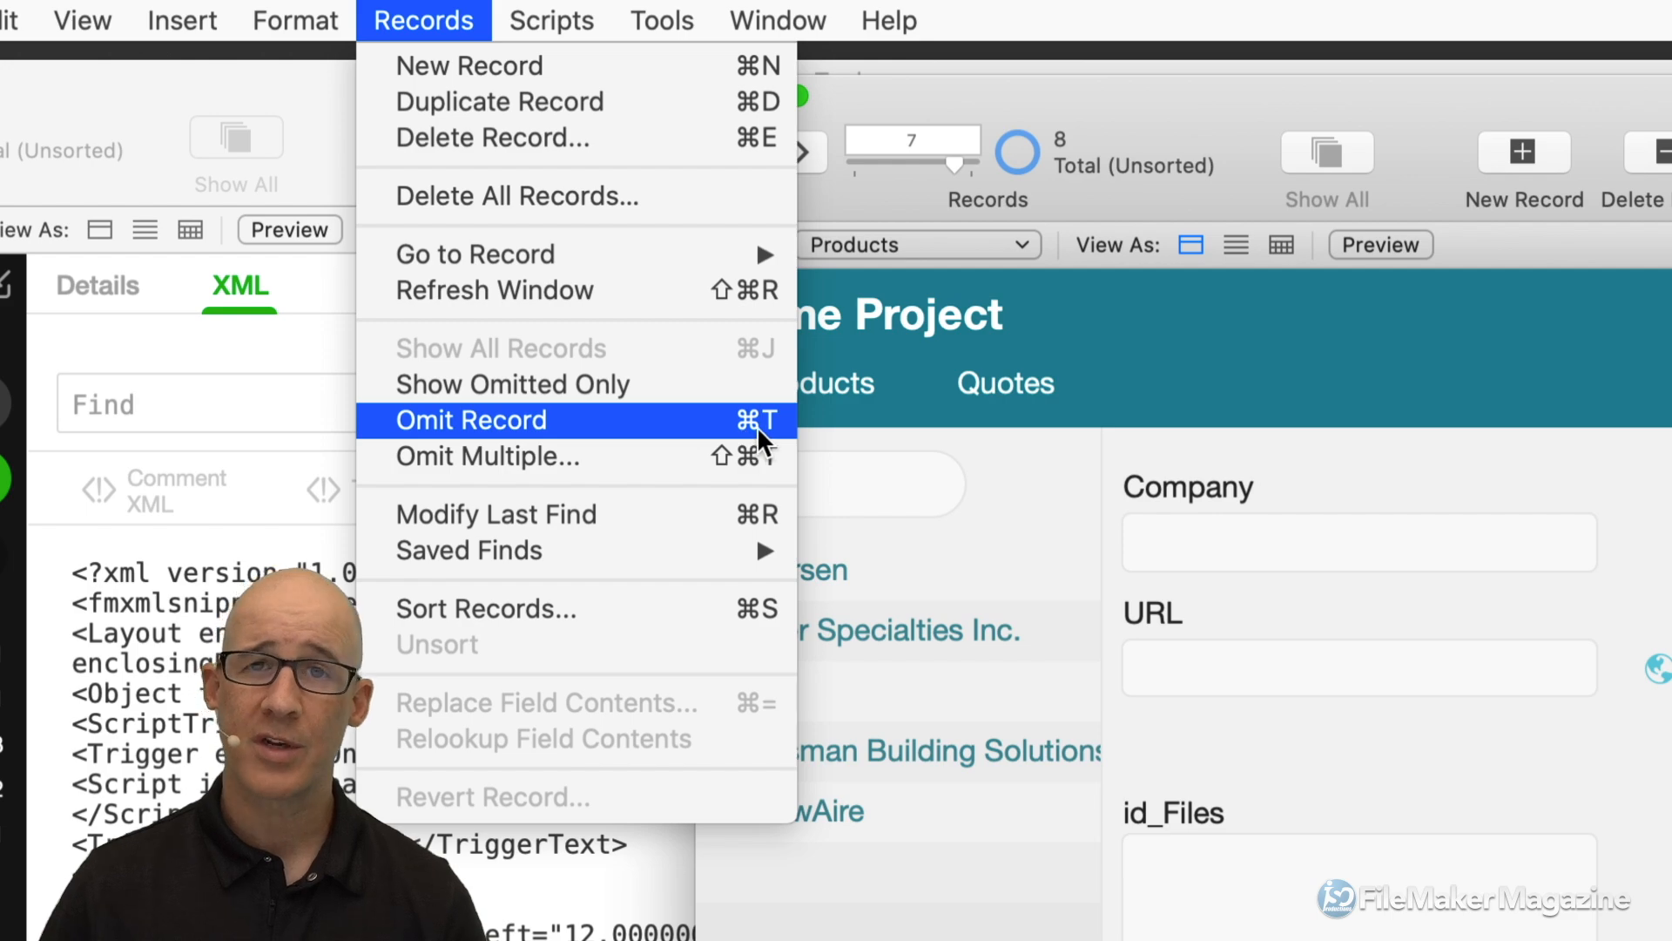
click(1113, 592)
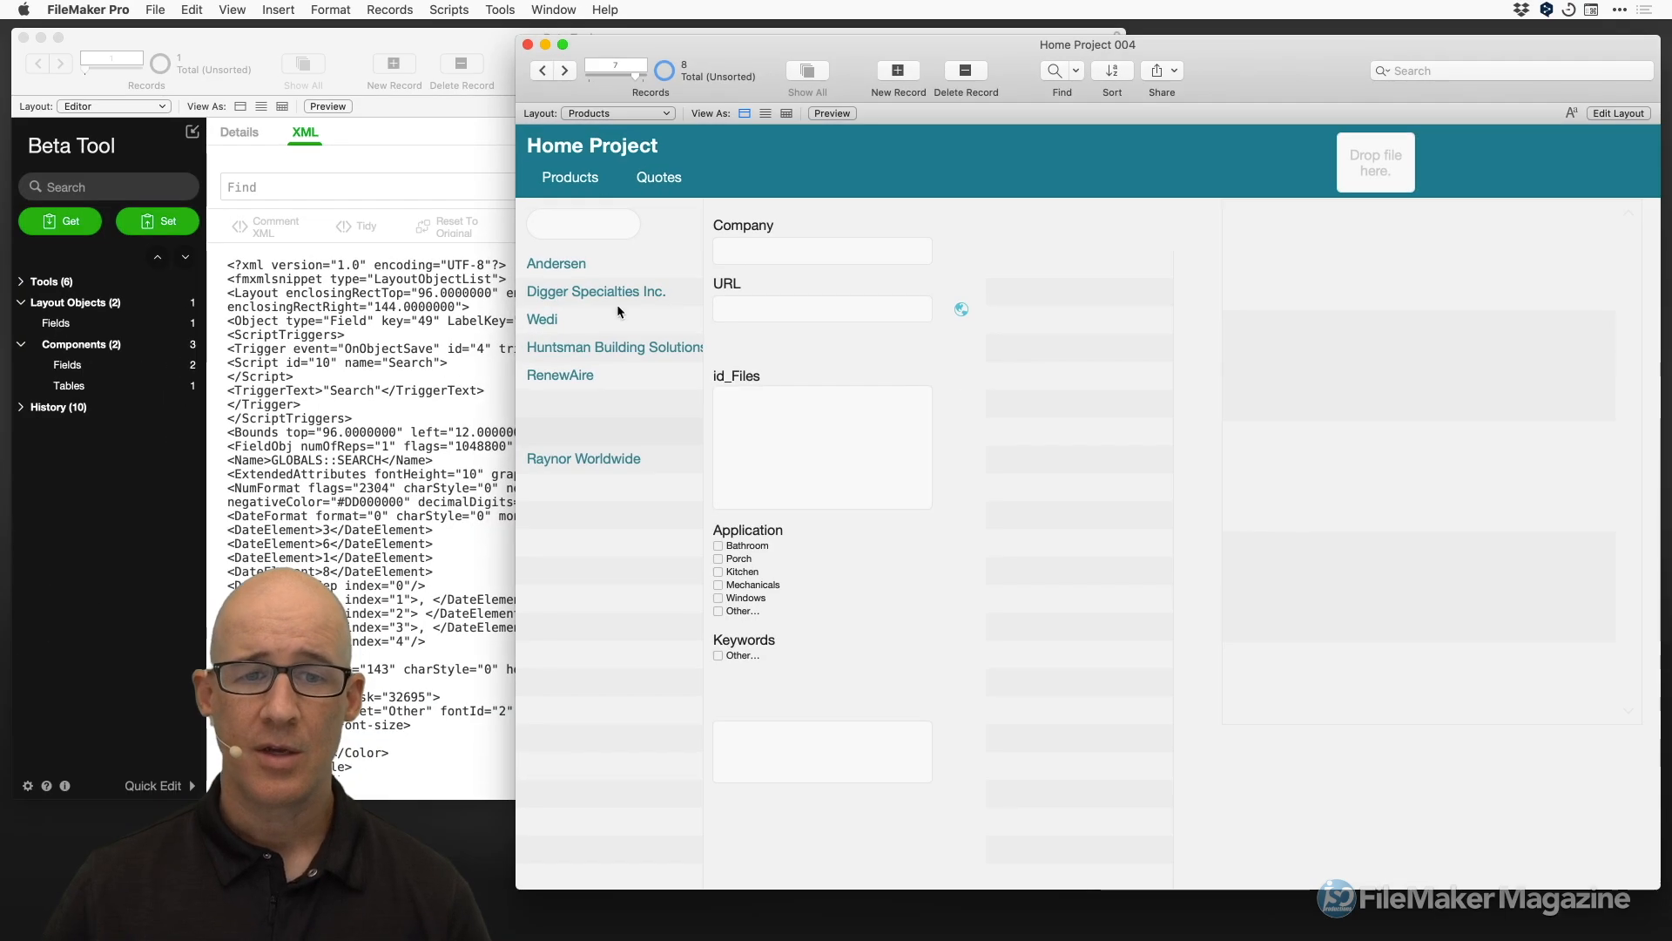
click(606, 403)
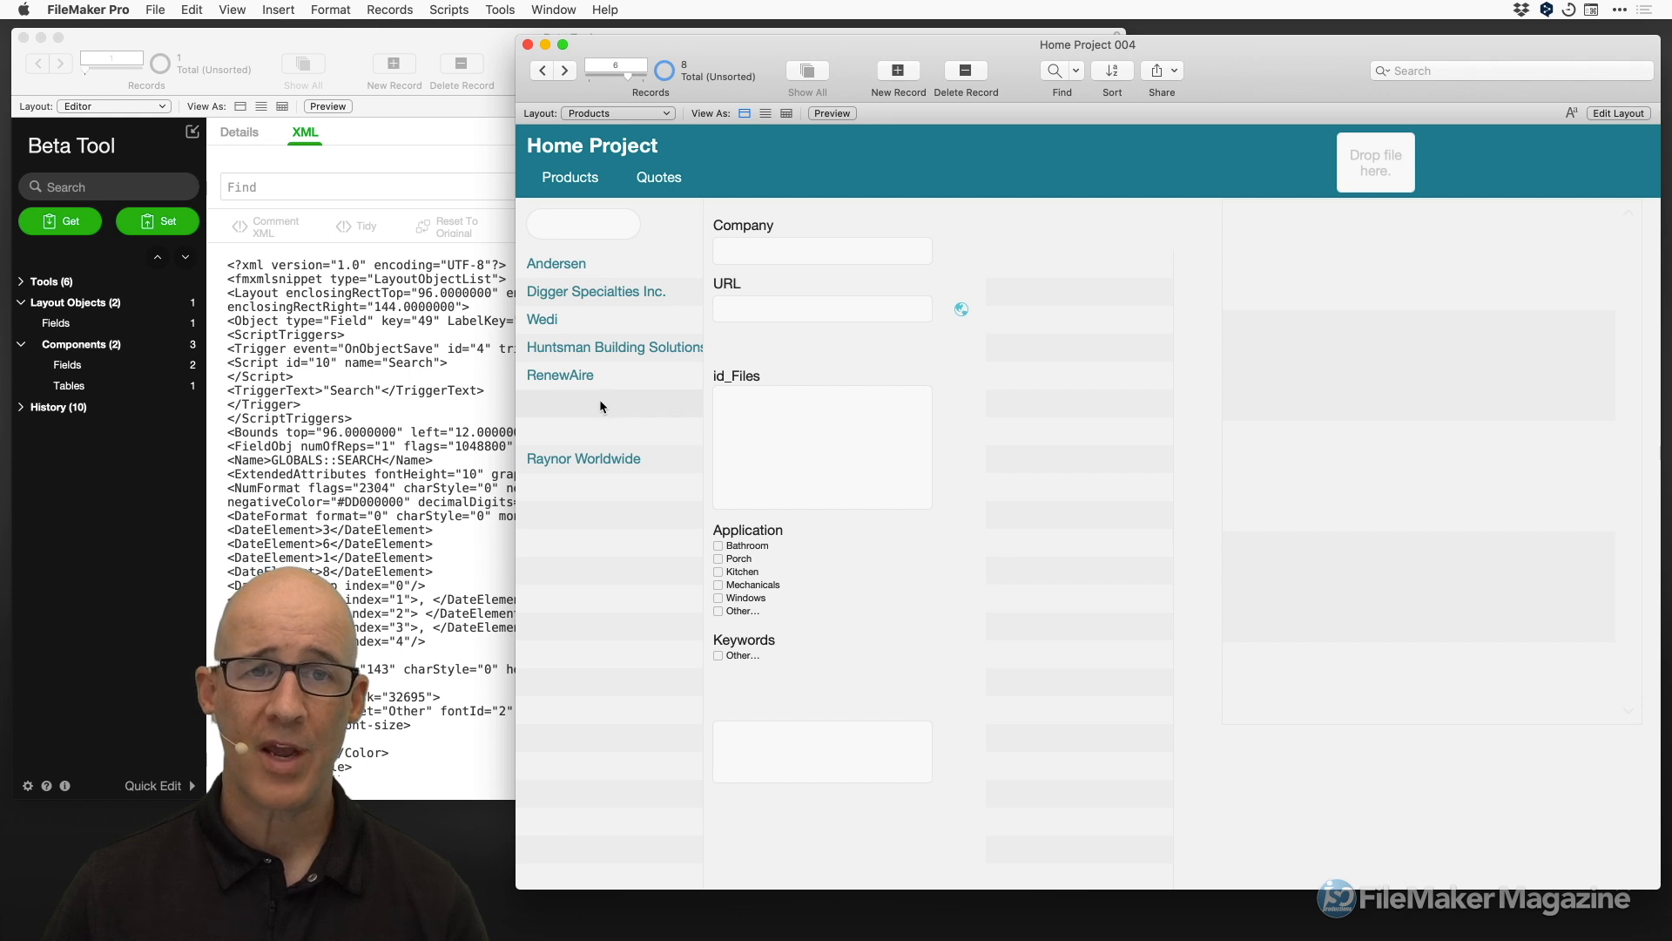
key(super+t)
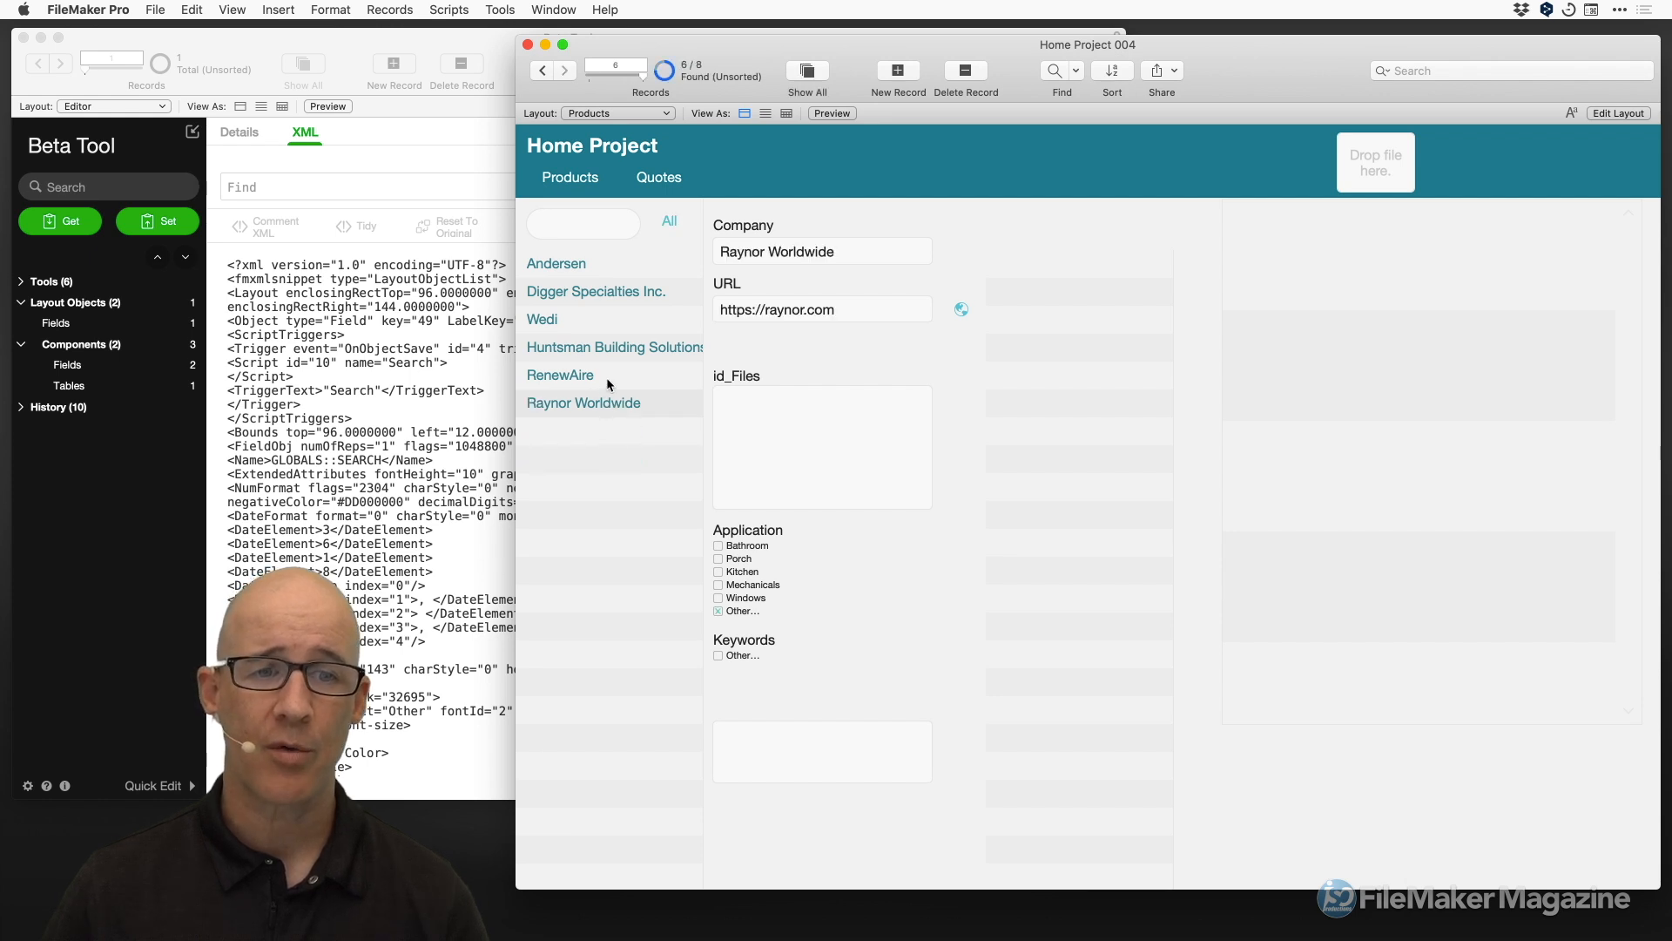
Omit RenewAire, Wedi and Digger Specialties Inc. from the found set of products.
click(604, 378)
key(super+t)
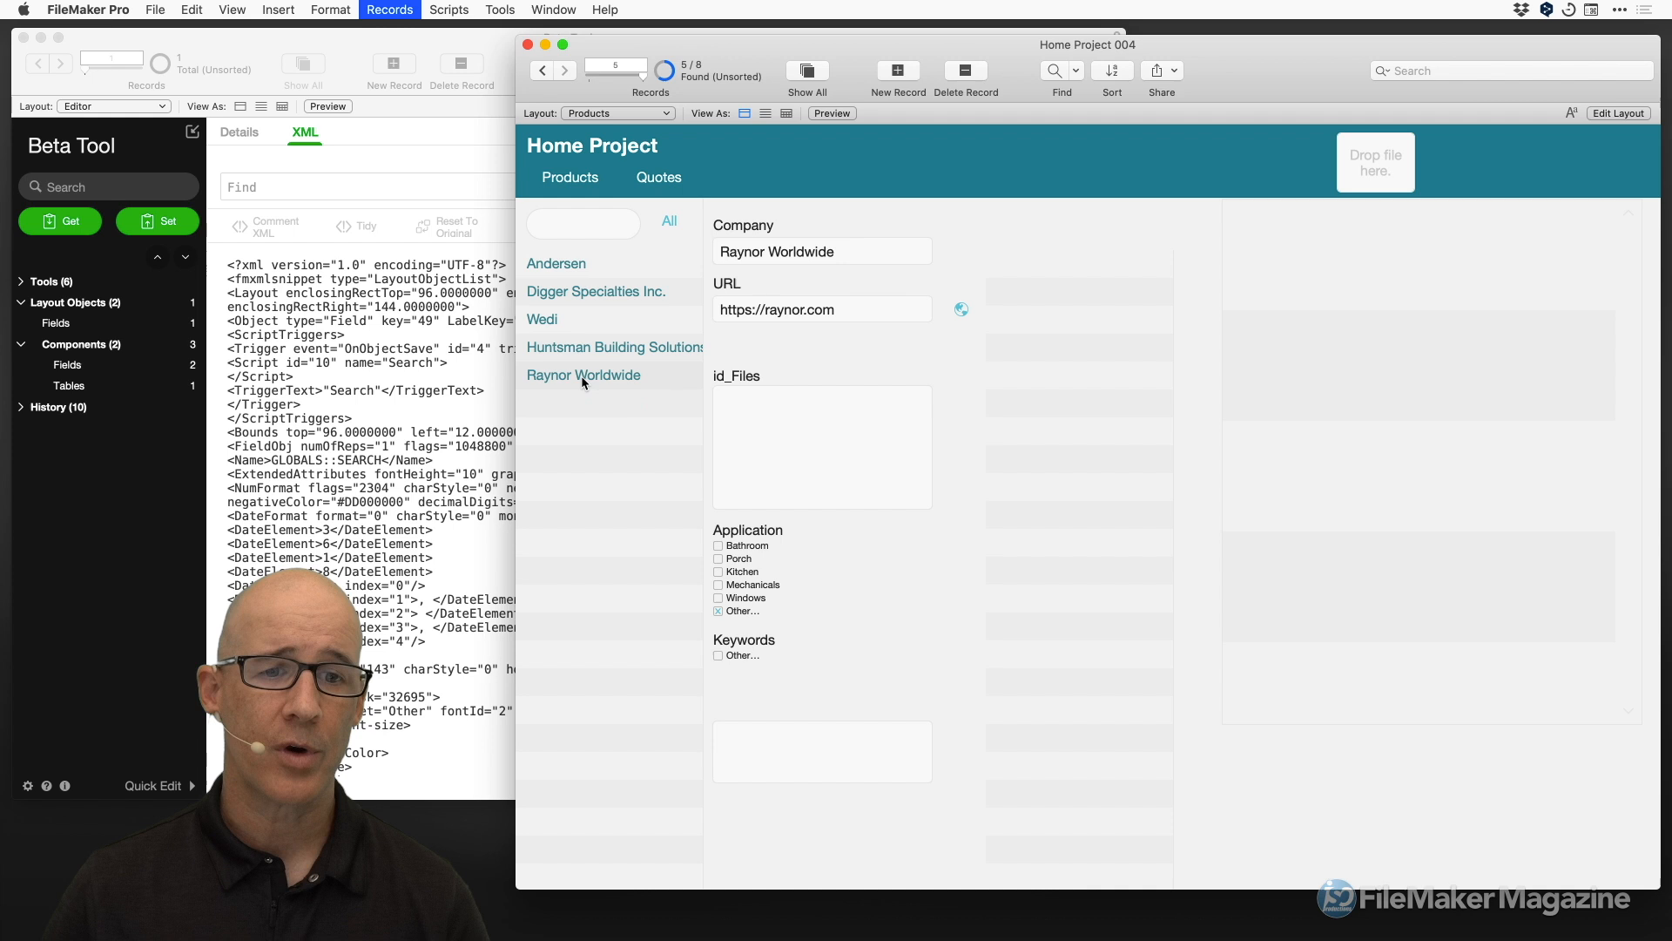
click(594, 322)
key(super+t)
click(603, 292)
key(super+t)
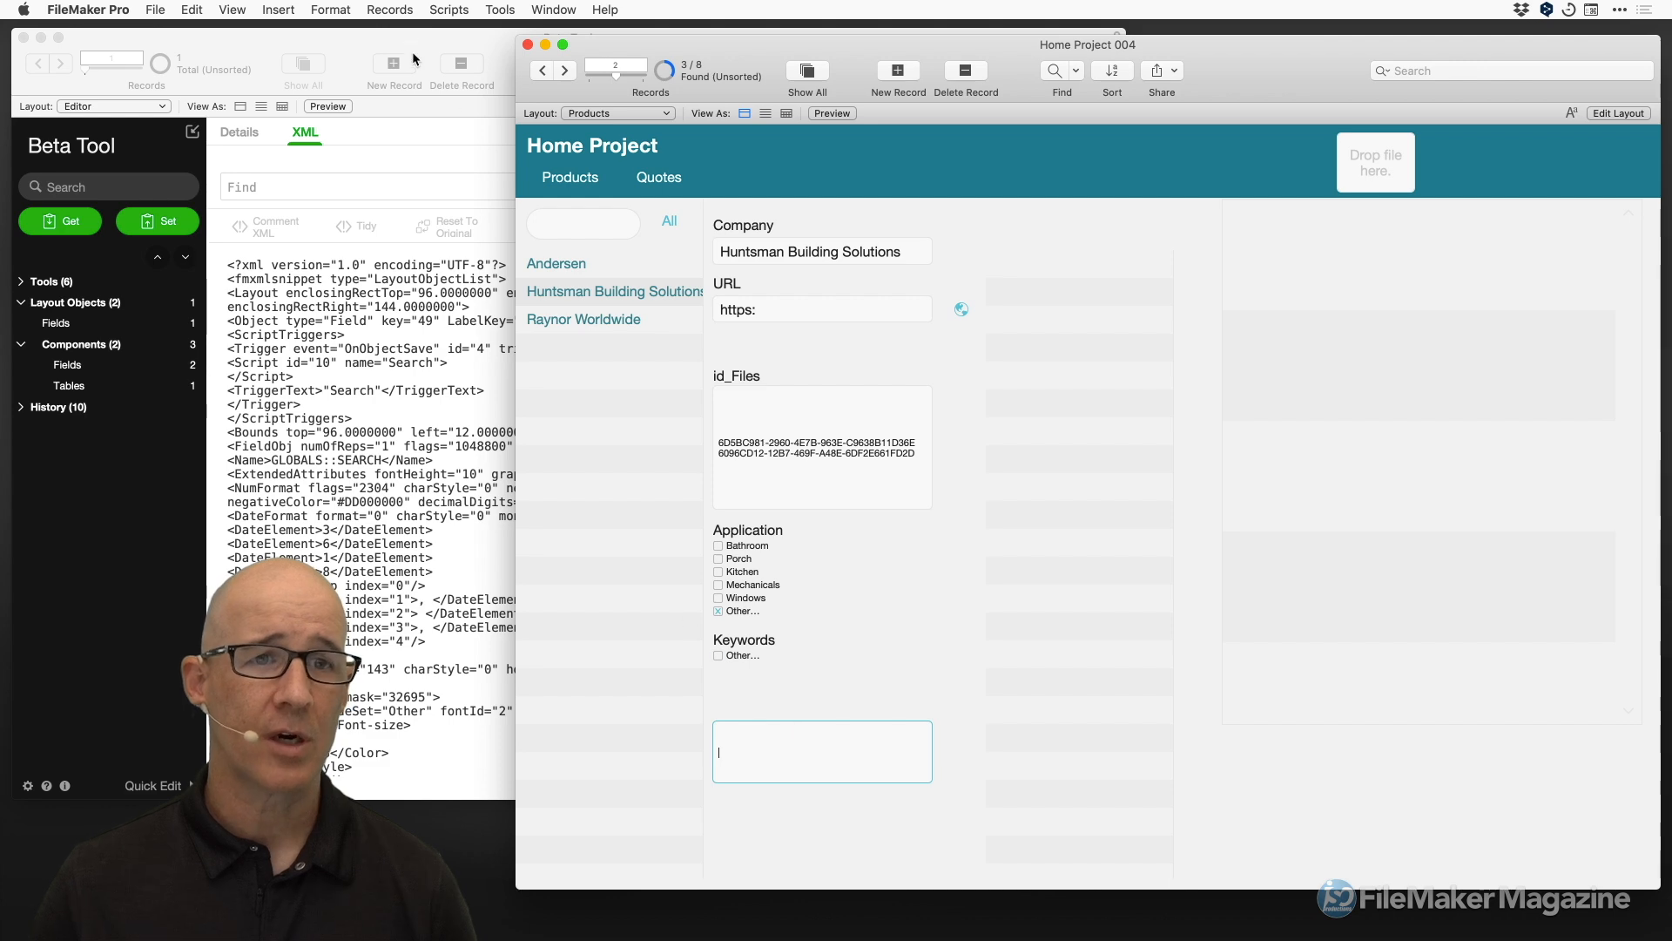
Start Replace Field Contents on the PORTAL field and open the calculation for its replacement value.
click(389, 9)
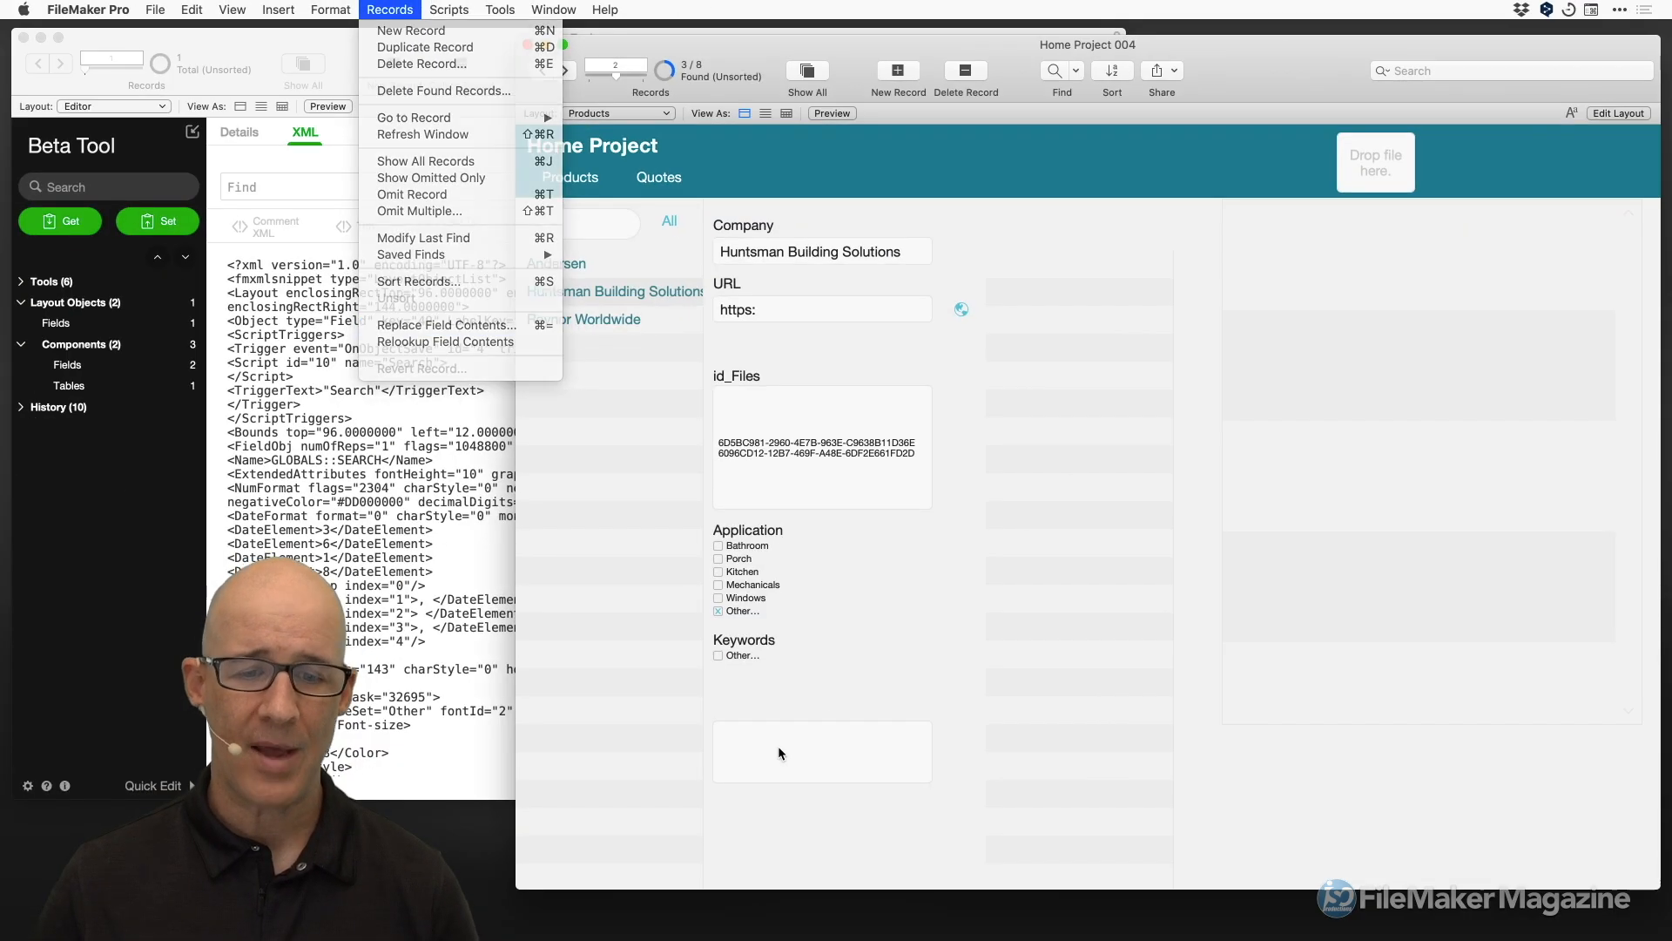
click(776, 746)
click(782, 747)
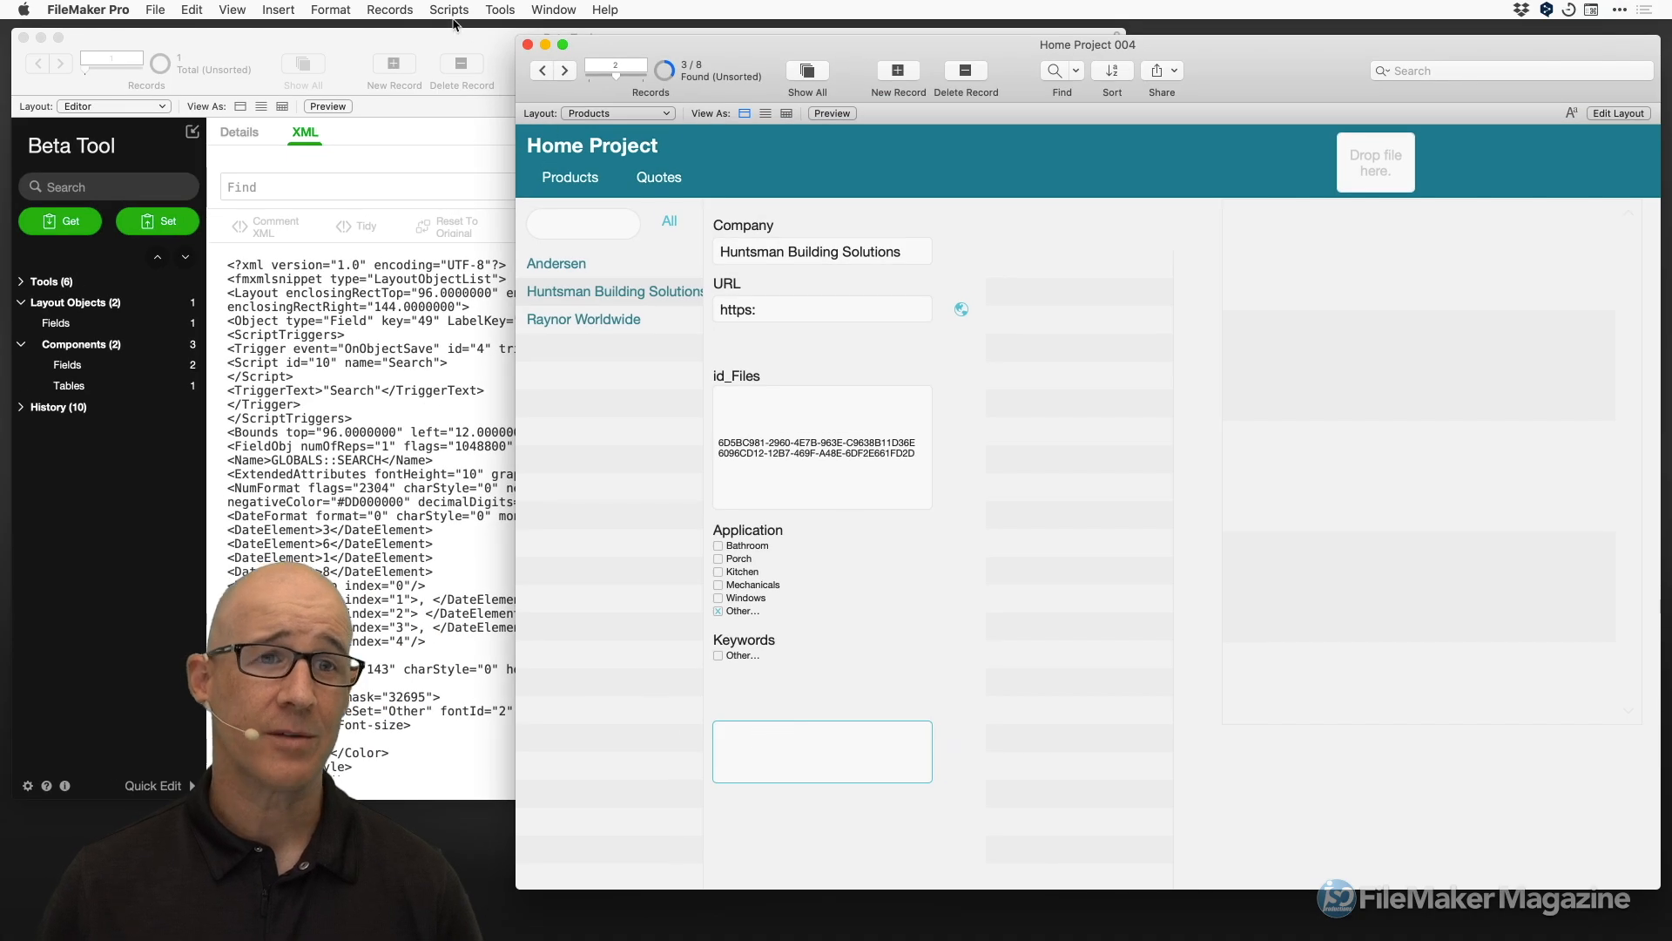
click(389, 10)
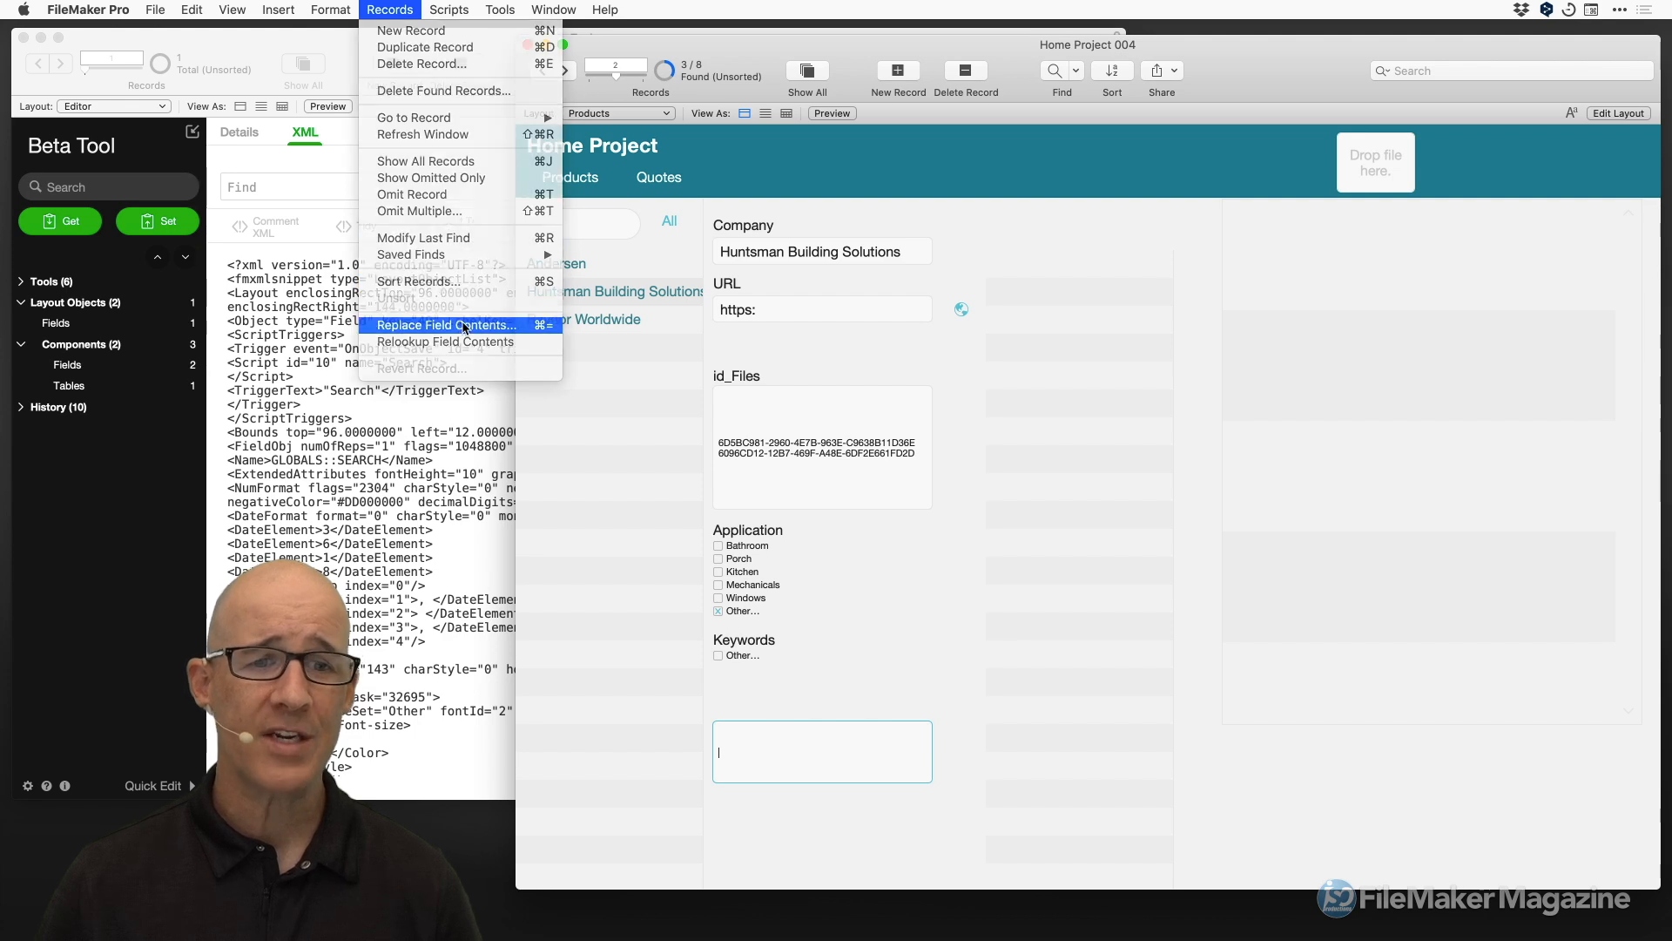
click(466, 325)
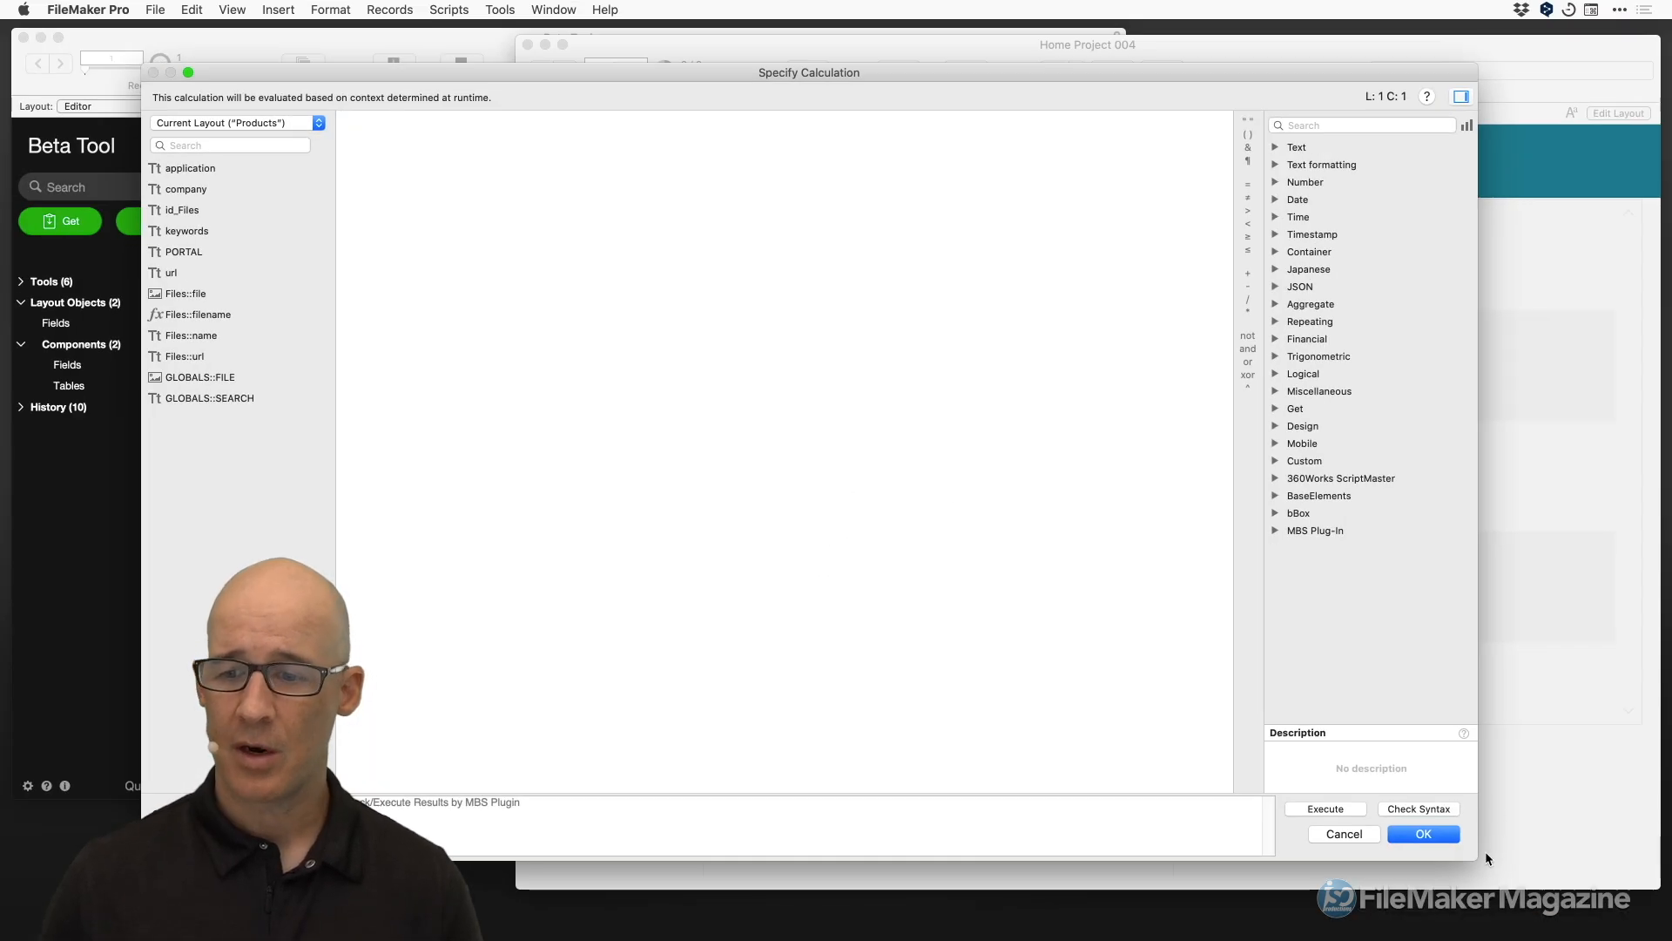
Shrink the Specify Calculation window and place it over the Replace Field Contents dialog.
drag(1032, 369, 1022, 368)
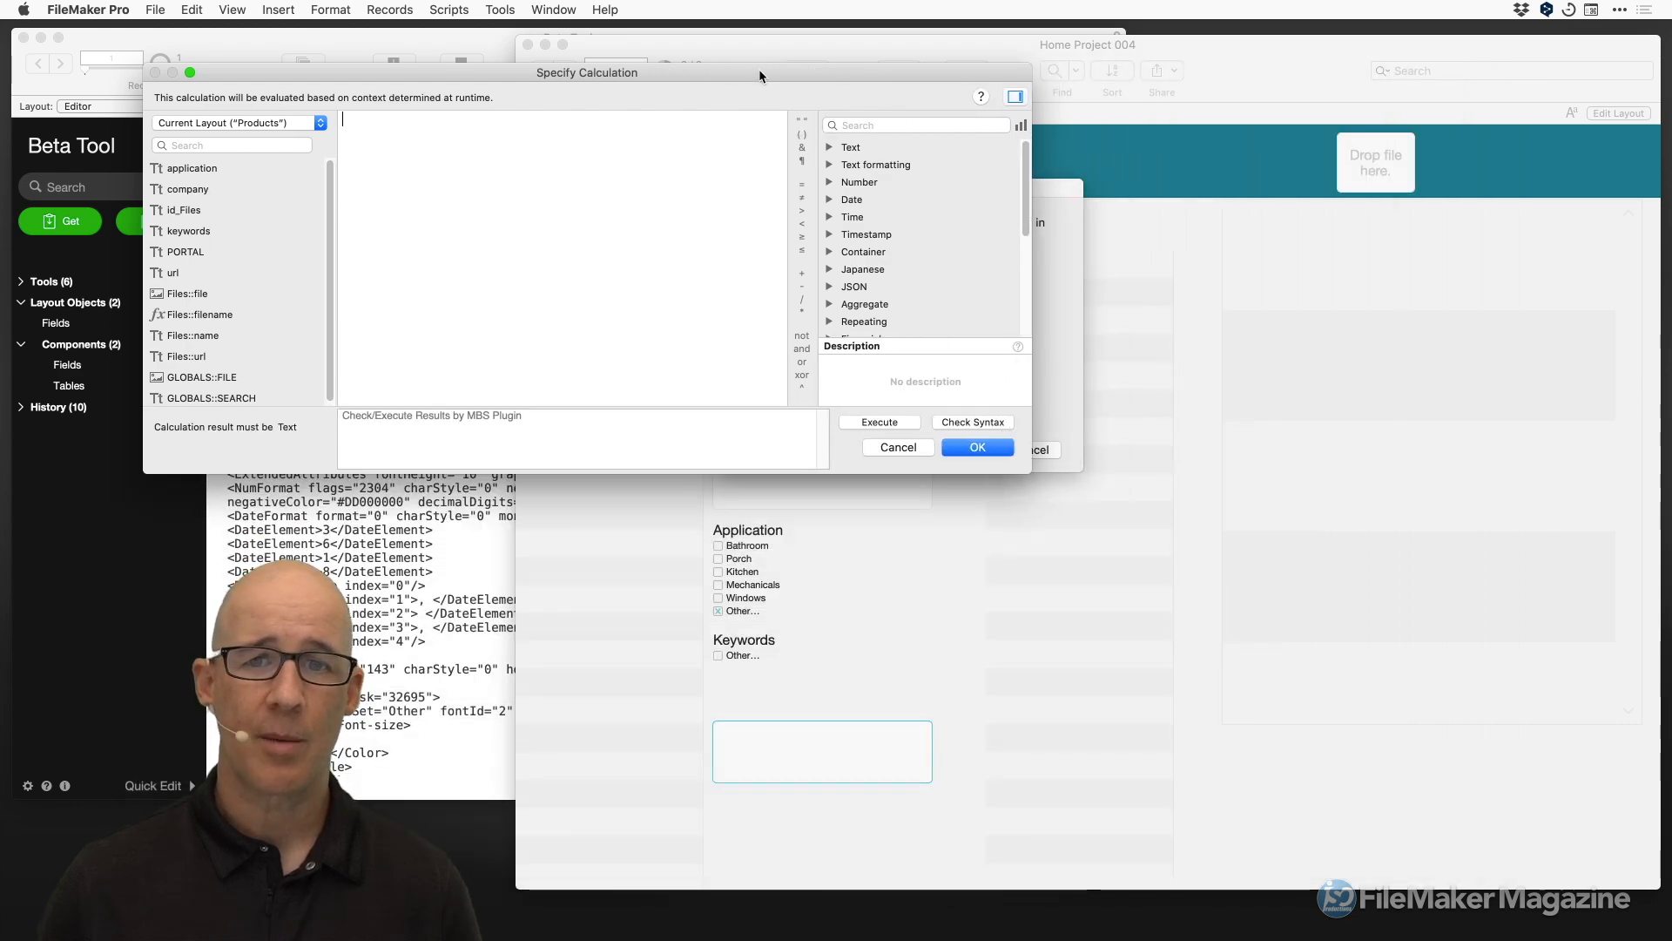
drag(760, 69, 1165, 201)
drag(1437, 589, 1382, 590)
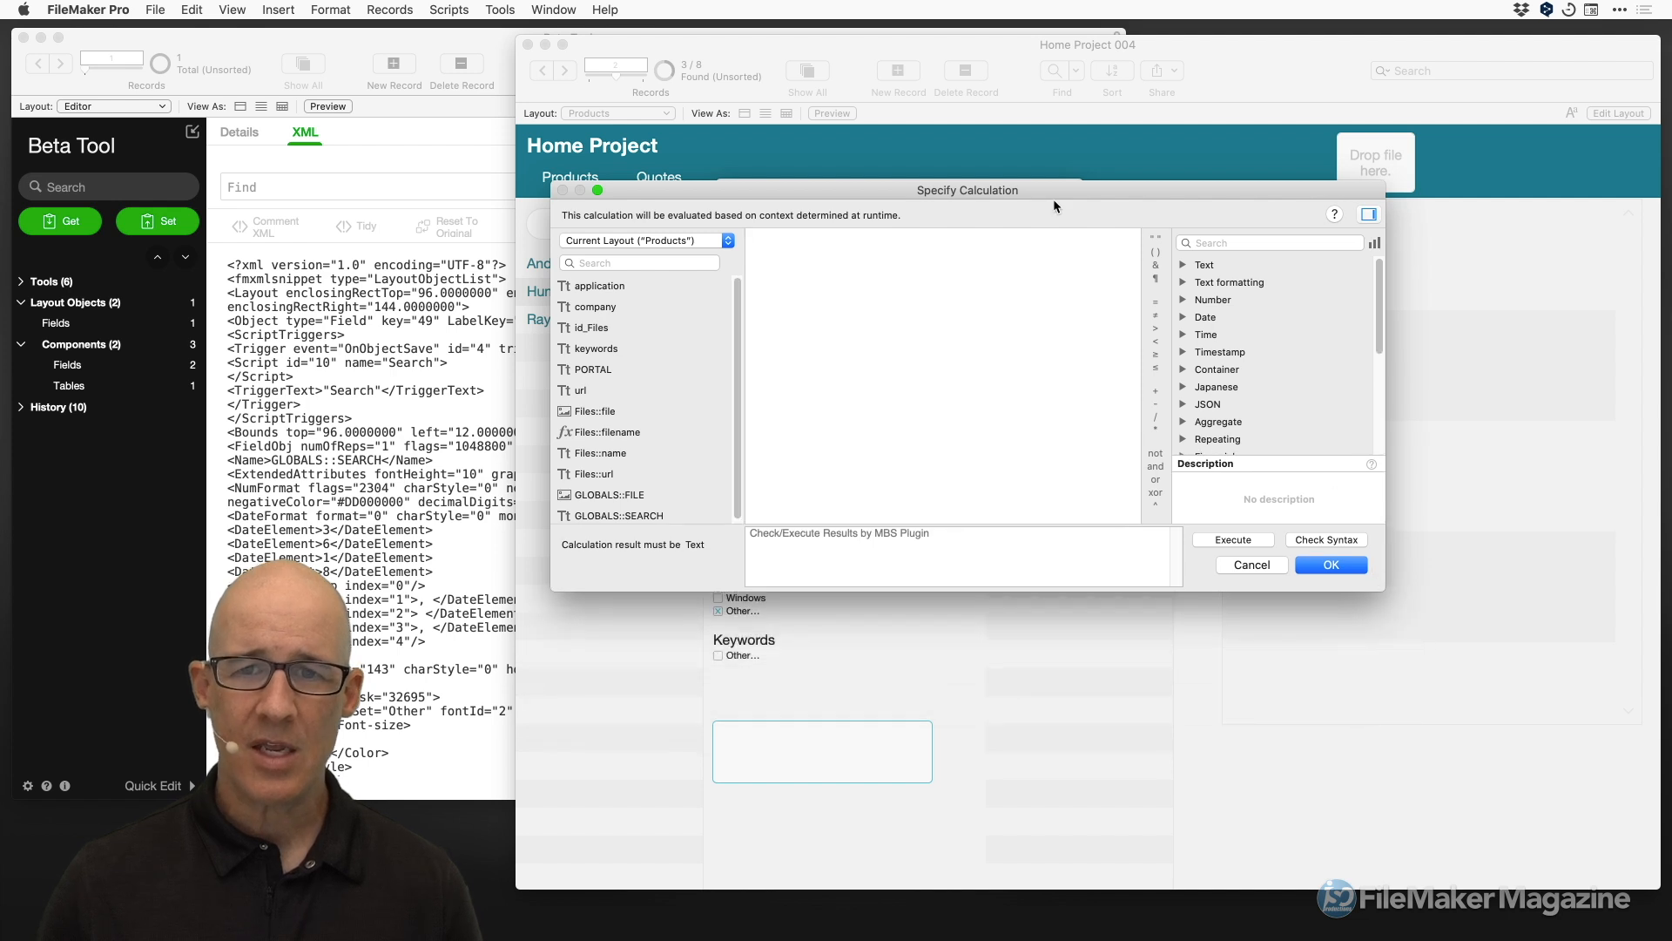
drag(1051, 193, 1023, 218)
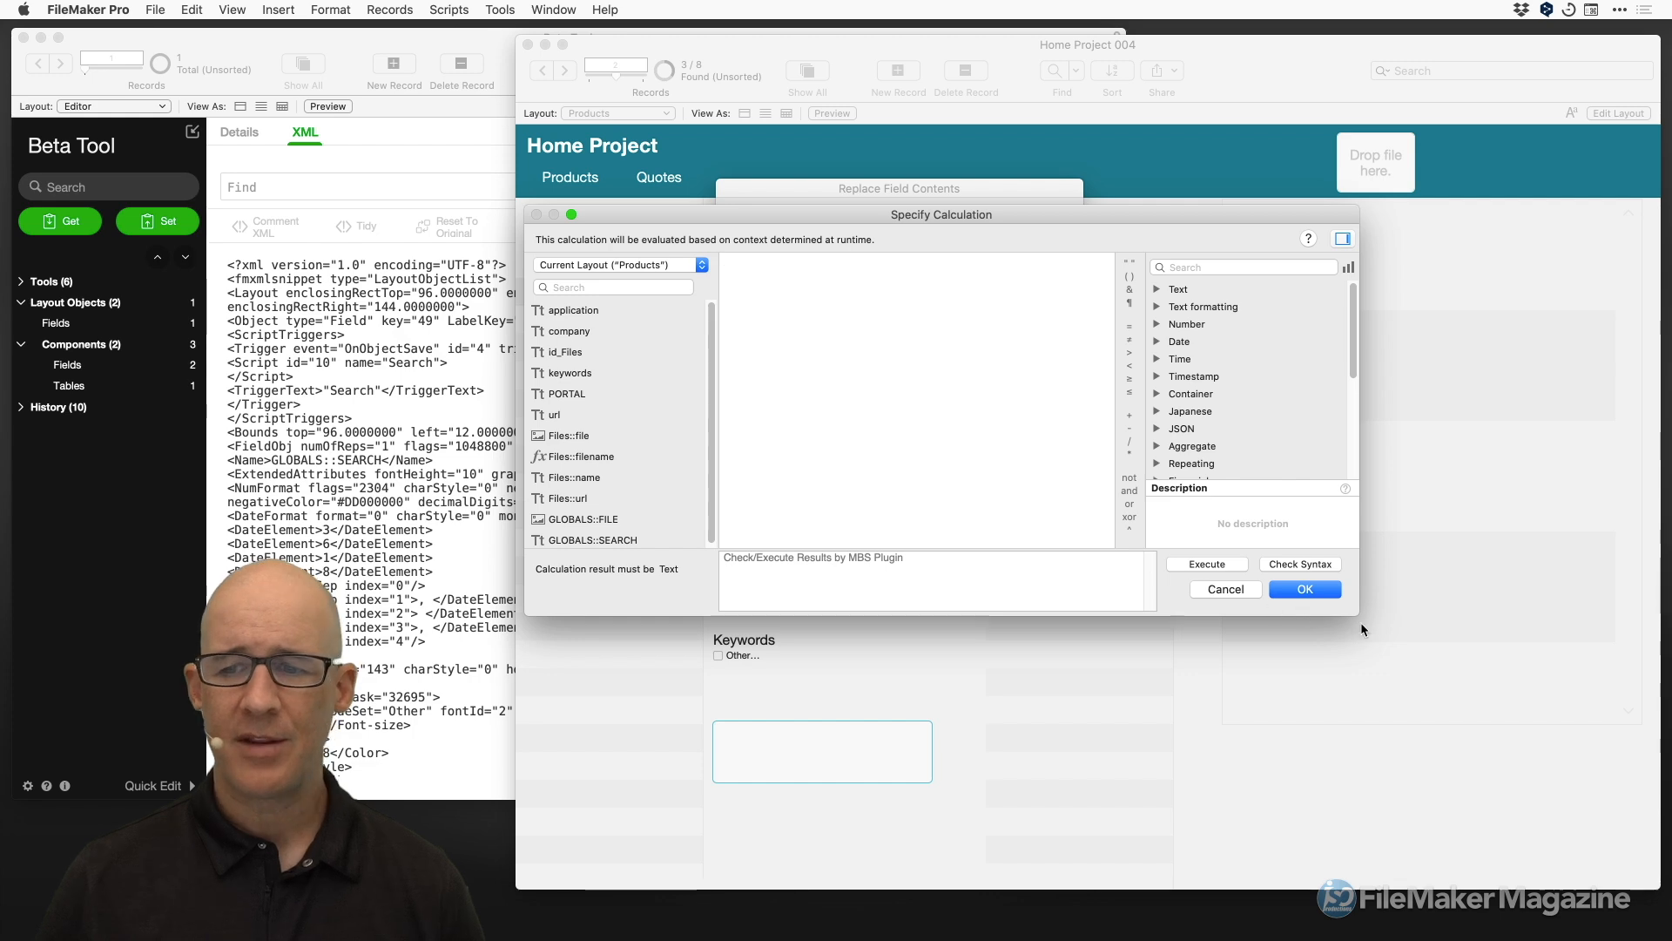
drag(1352, 615, 1283, 614)
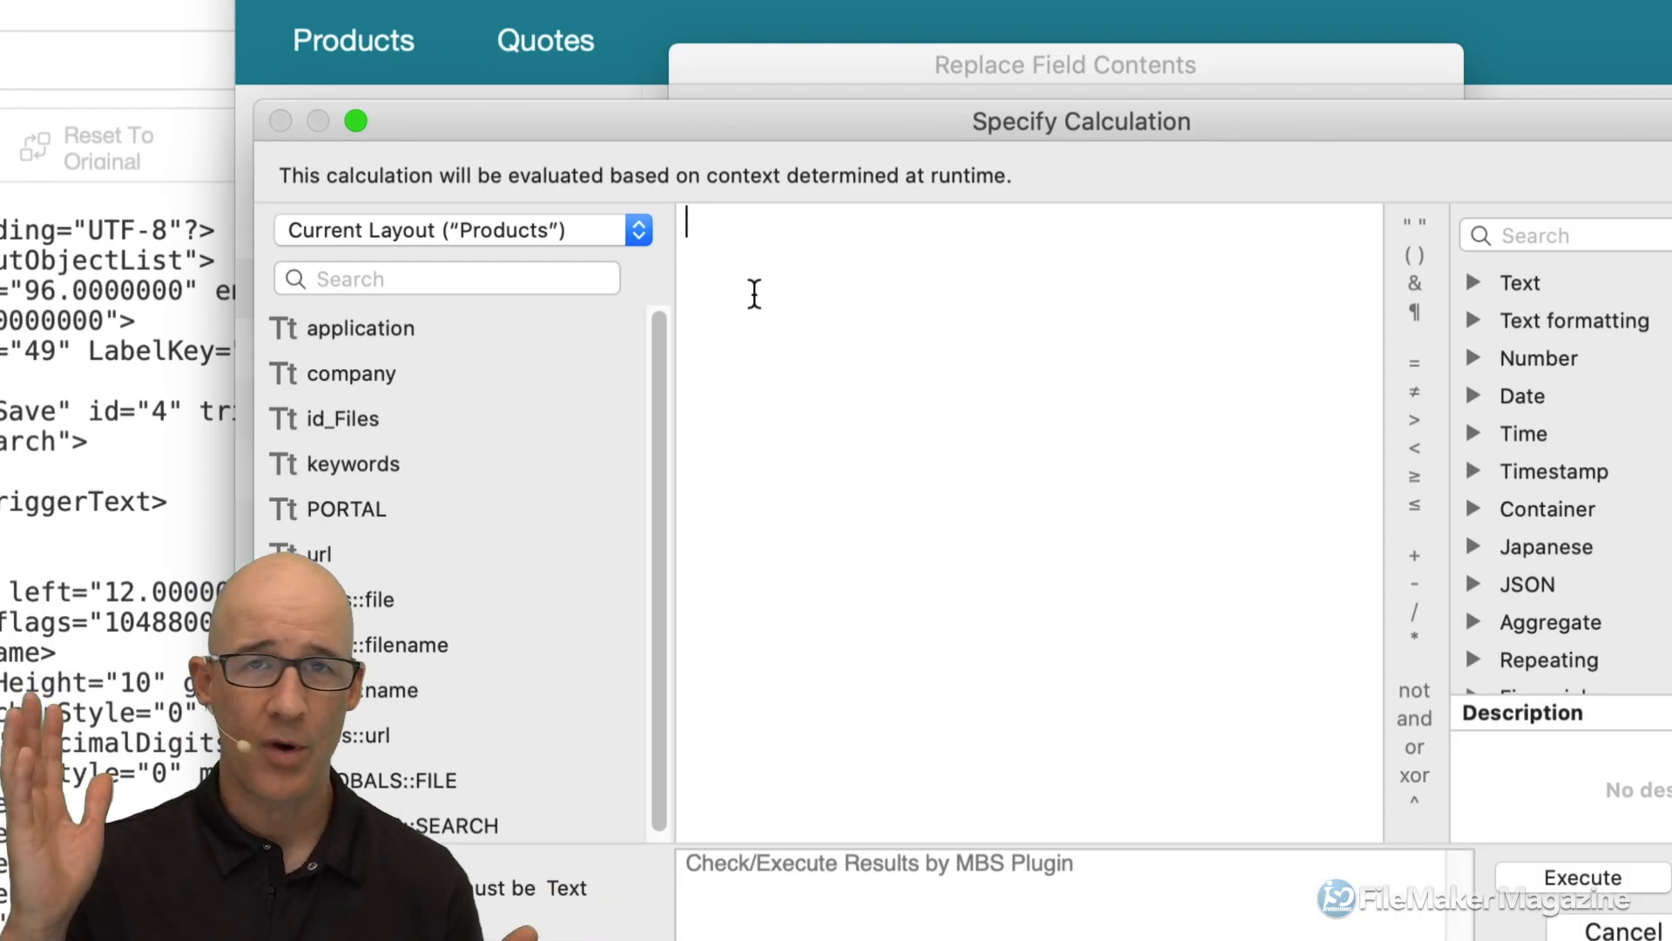
Enter the sample expression list ( "this" ; "that" ) as the replacement calculation.
click(754, 293)
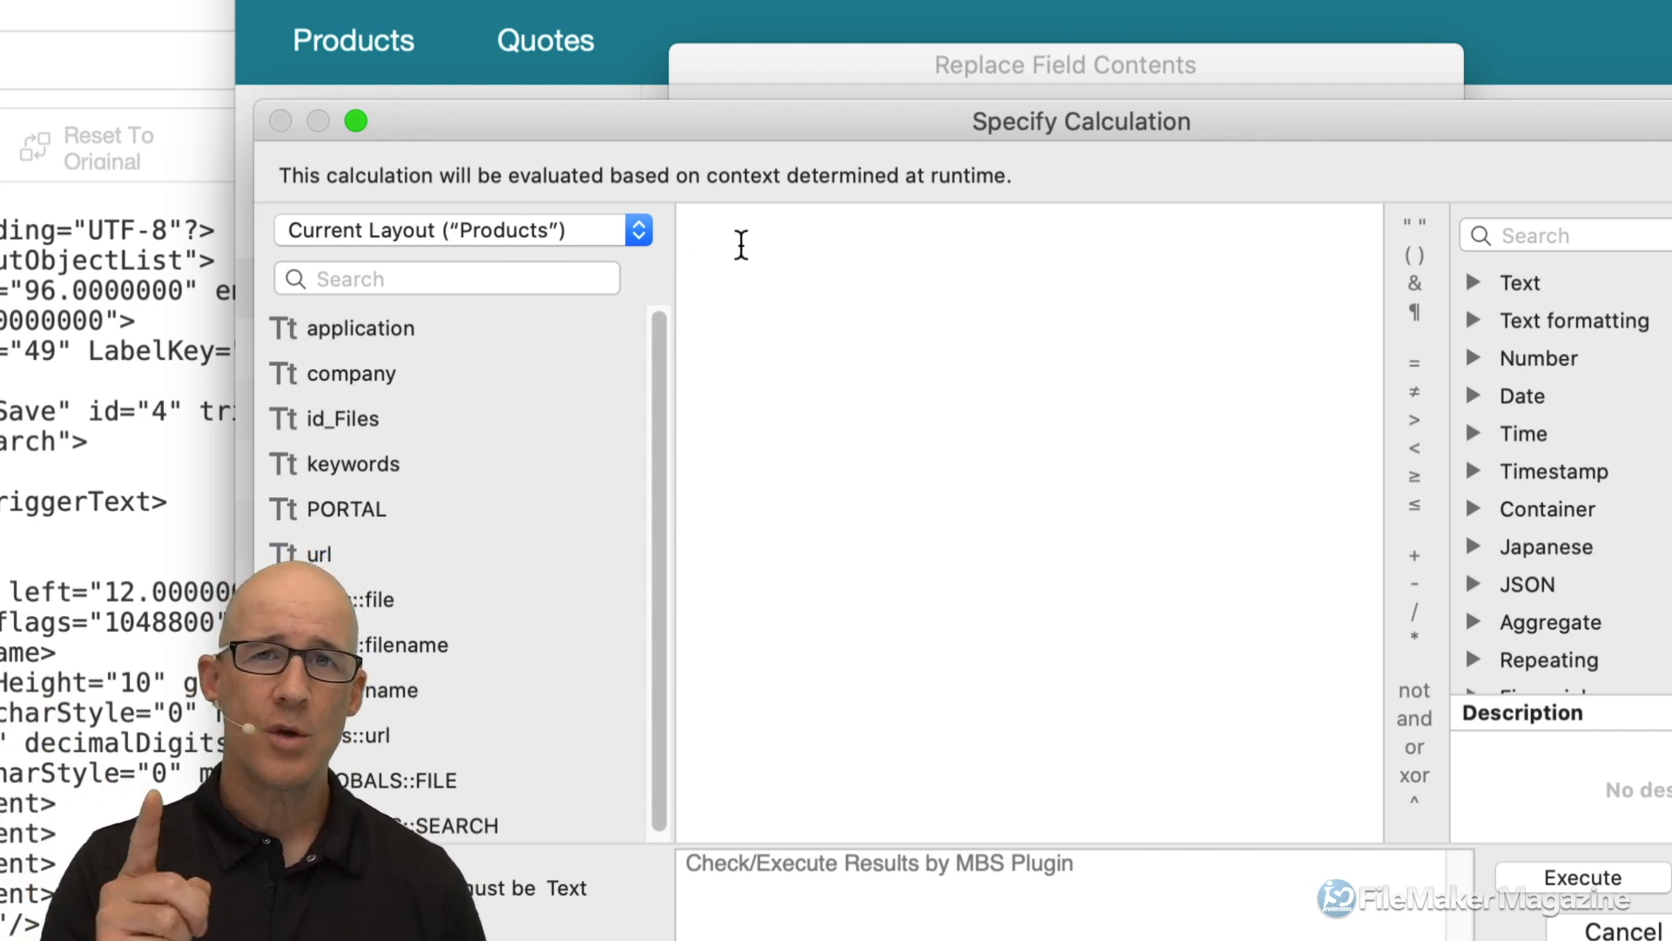
text(list ()
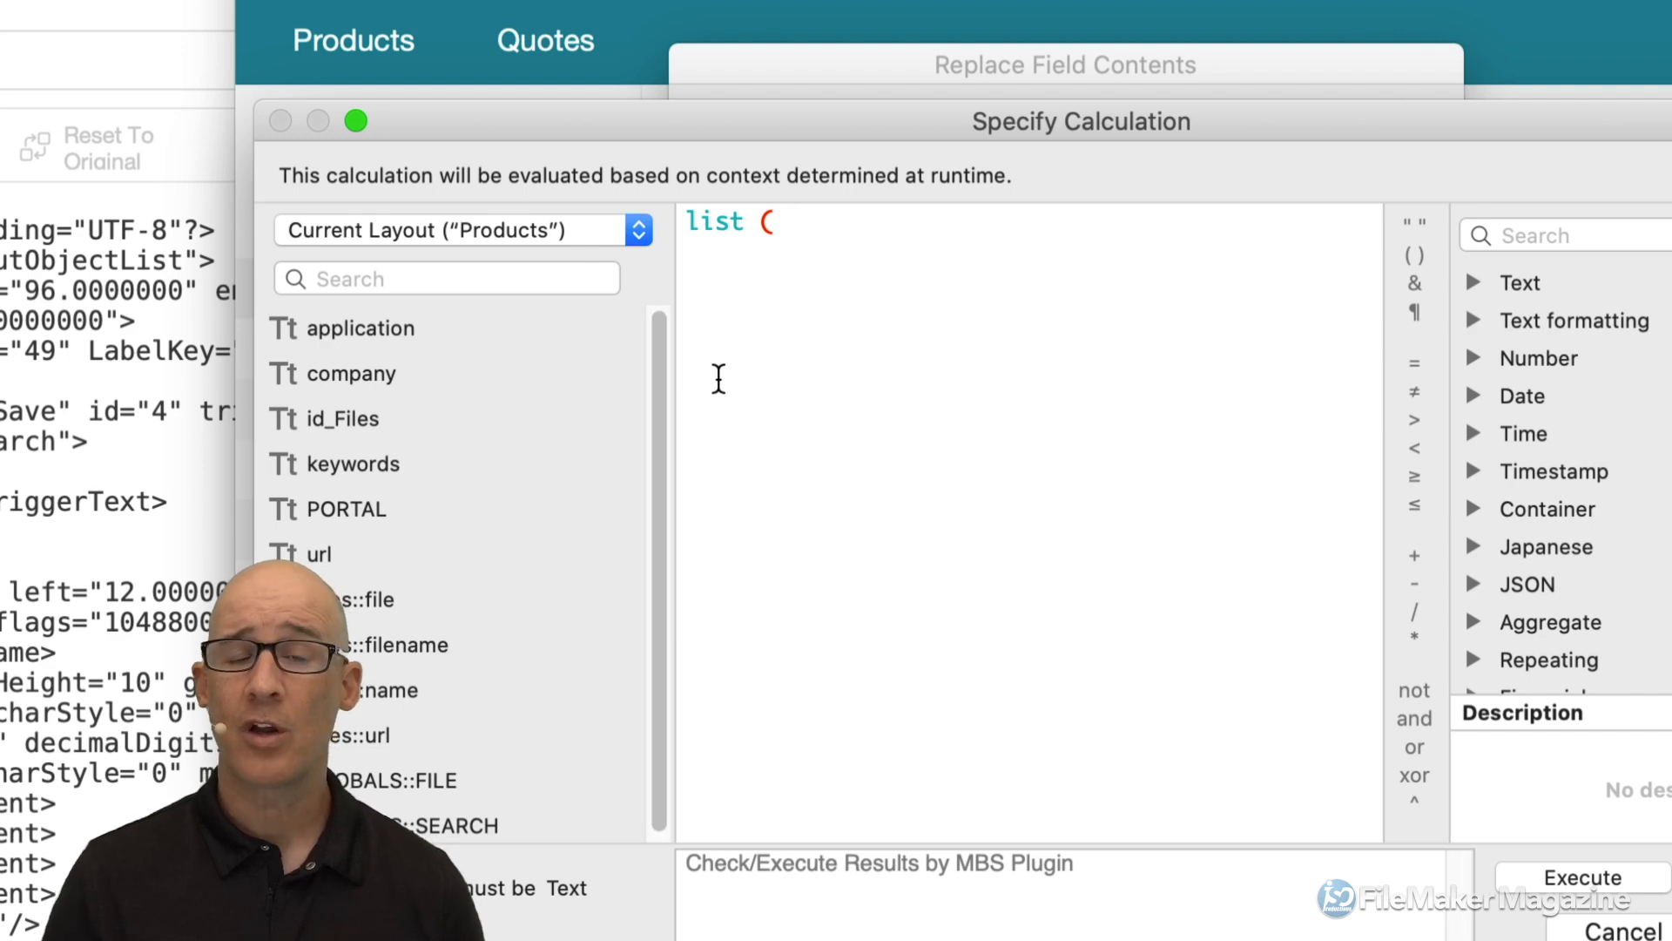
text("this" ; )
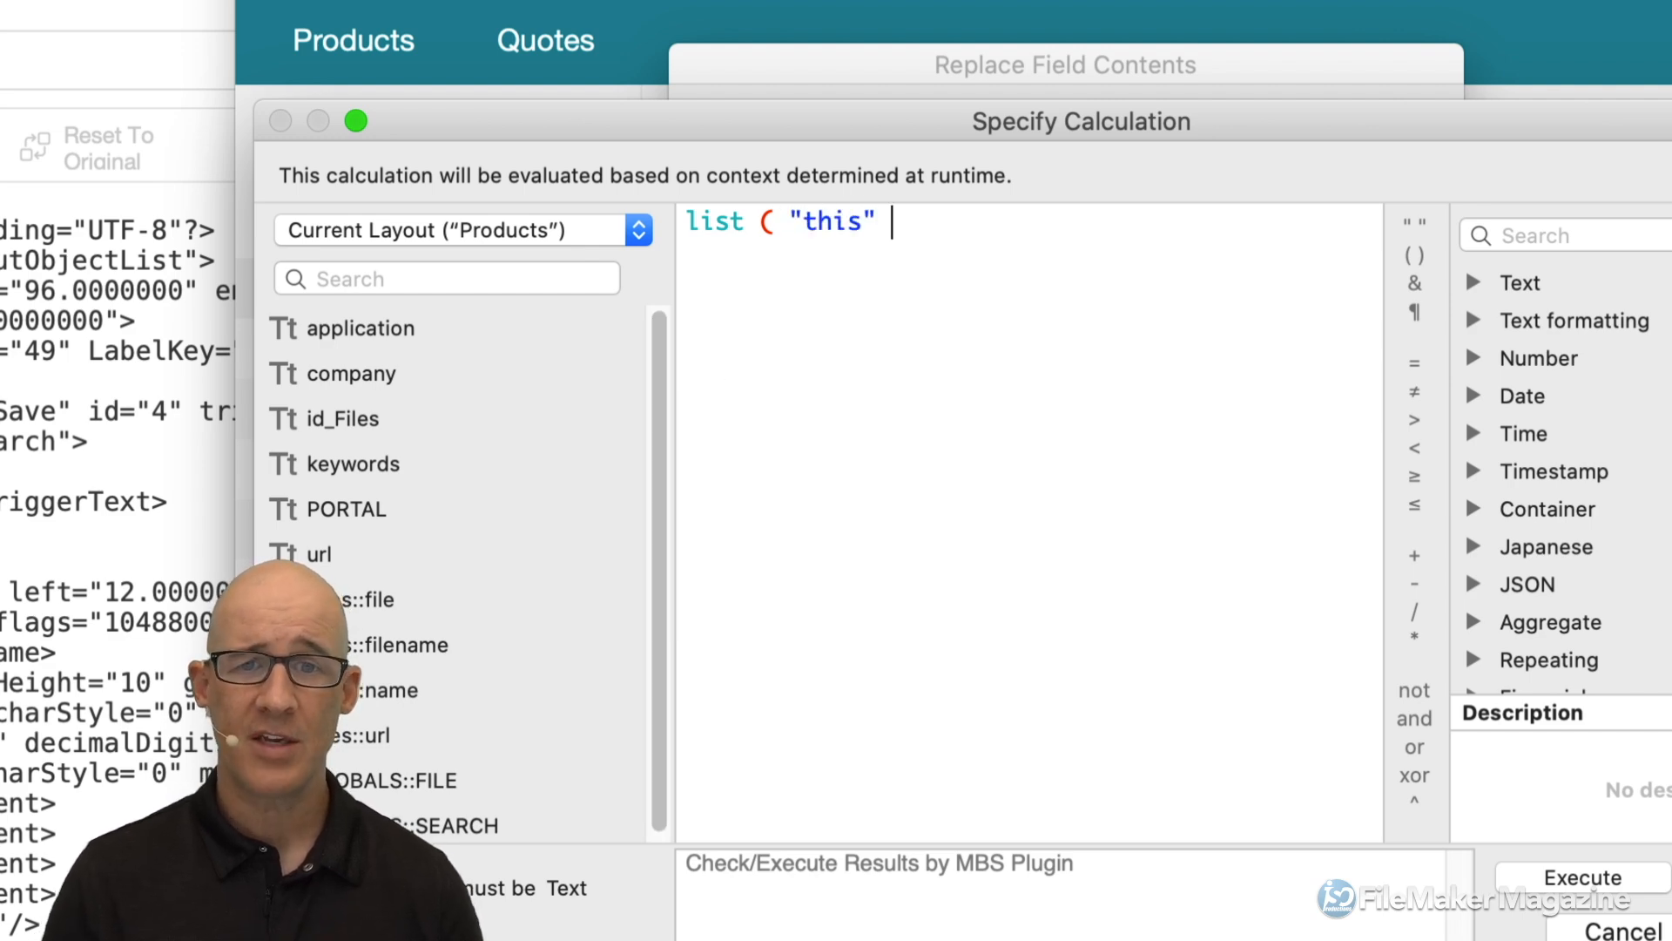
text("that" ))
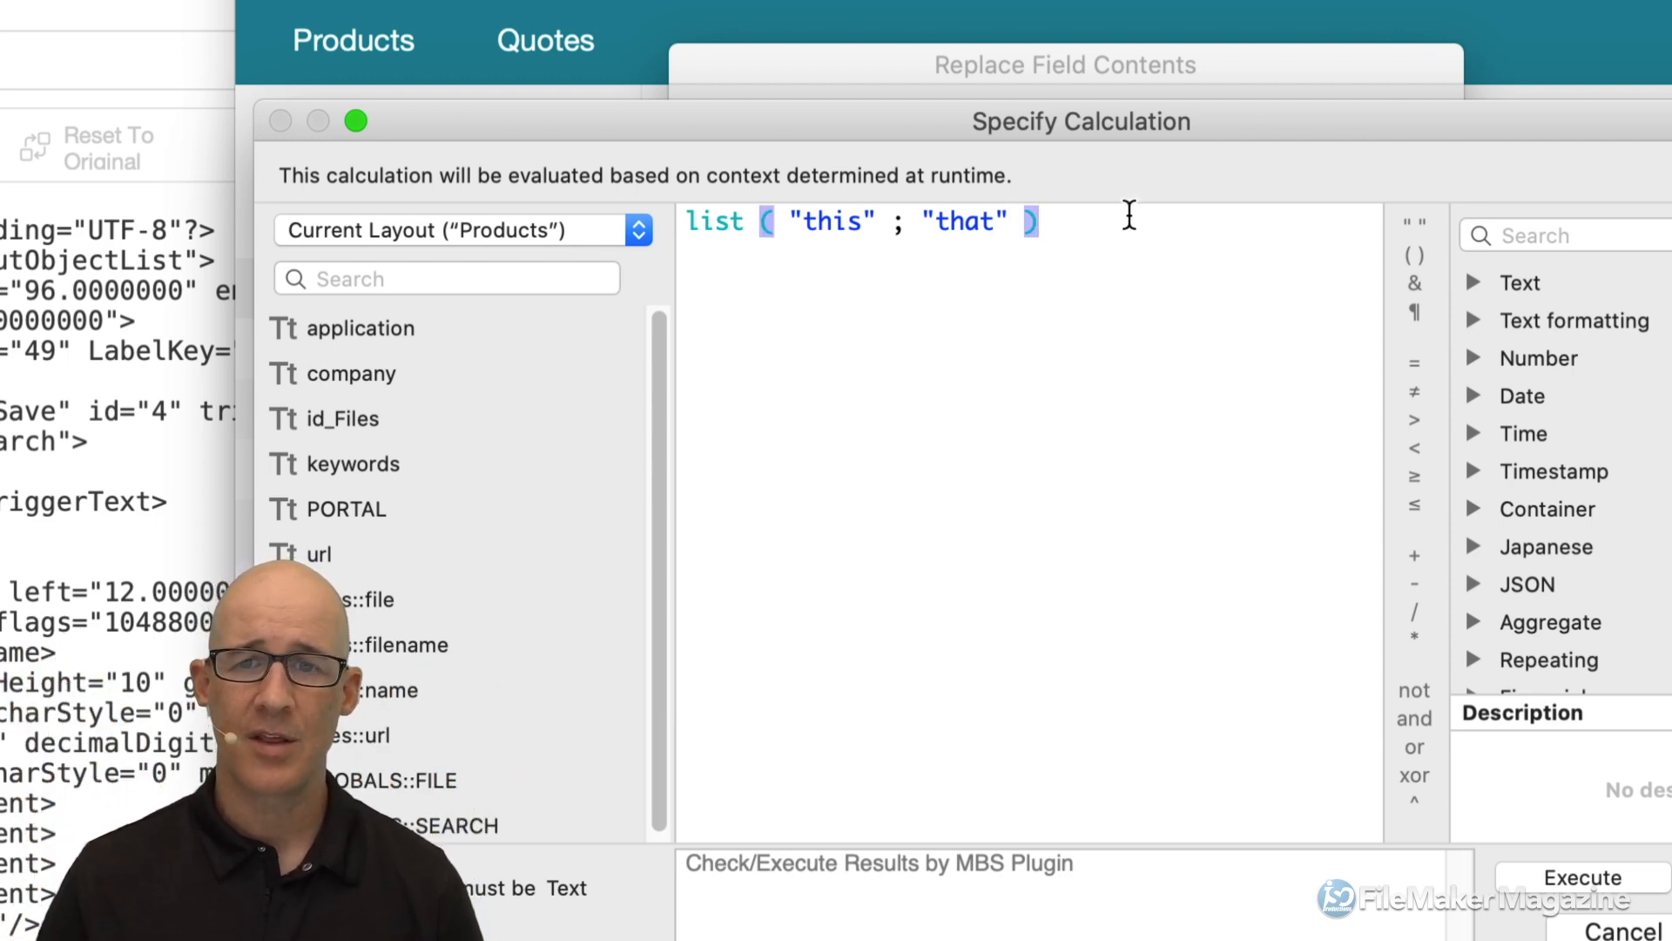
Write the words this and that on separate lines below the list expression, and remove both lines.
key(Return)
key(Return)
text(this)
key(Return)
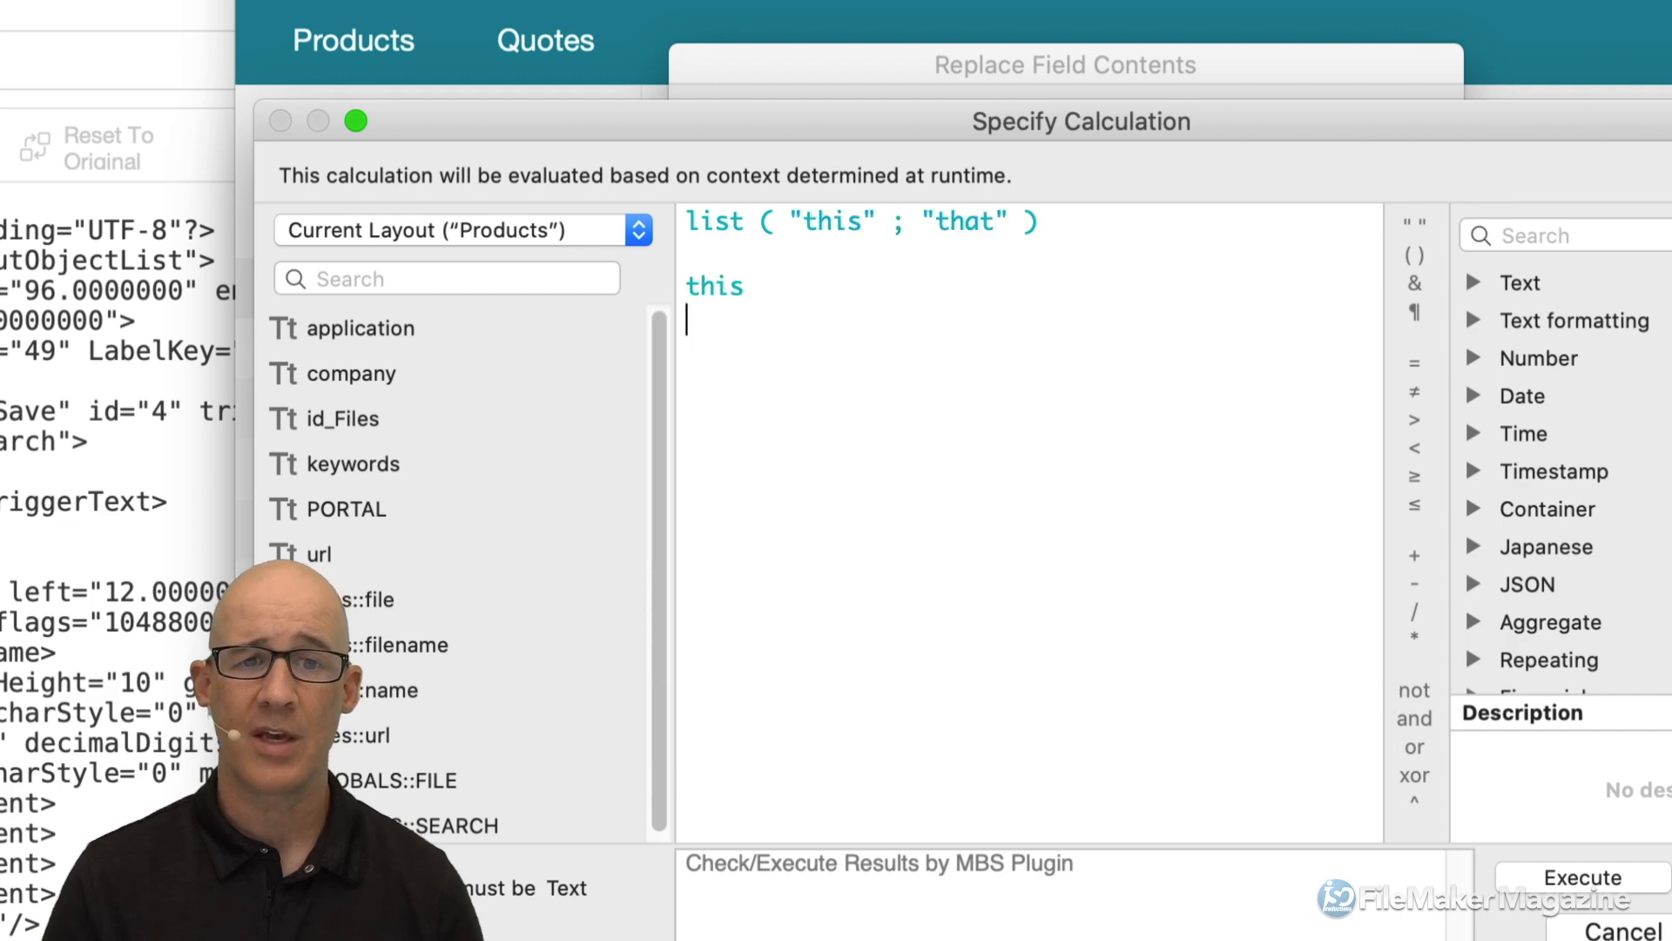
text(that)
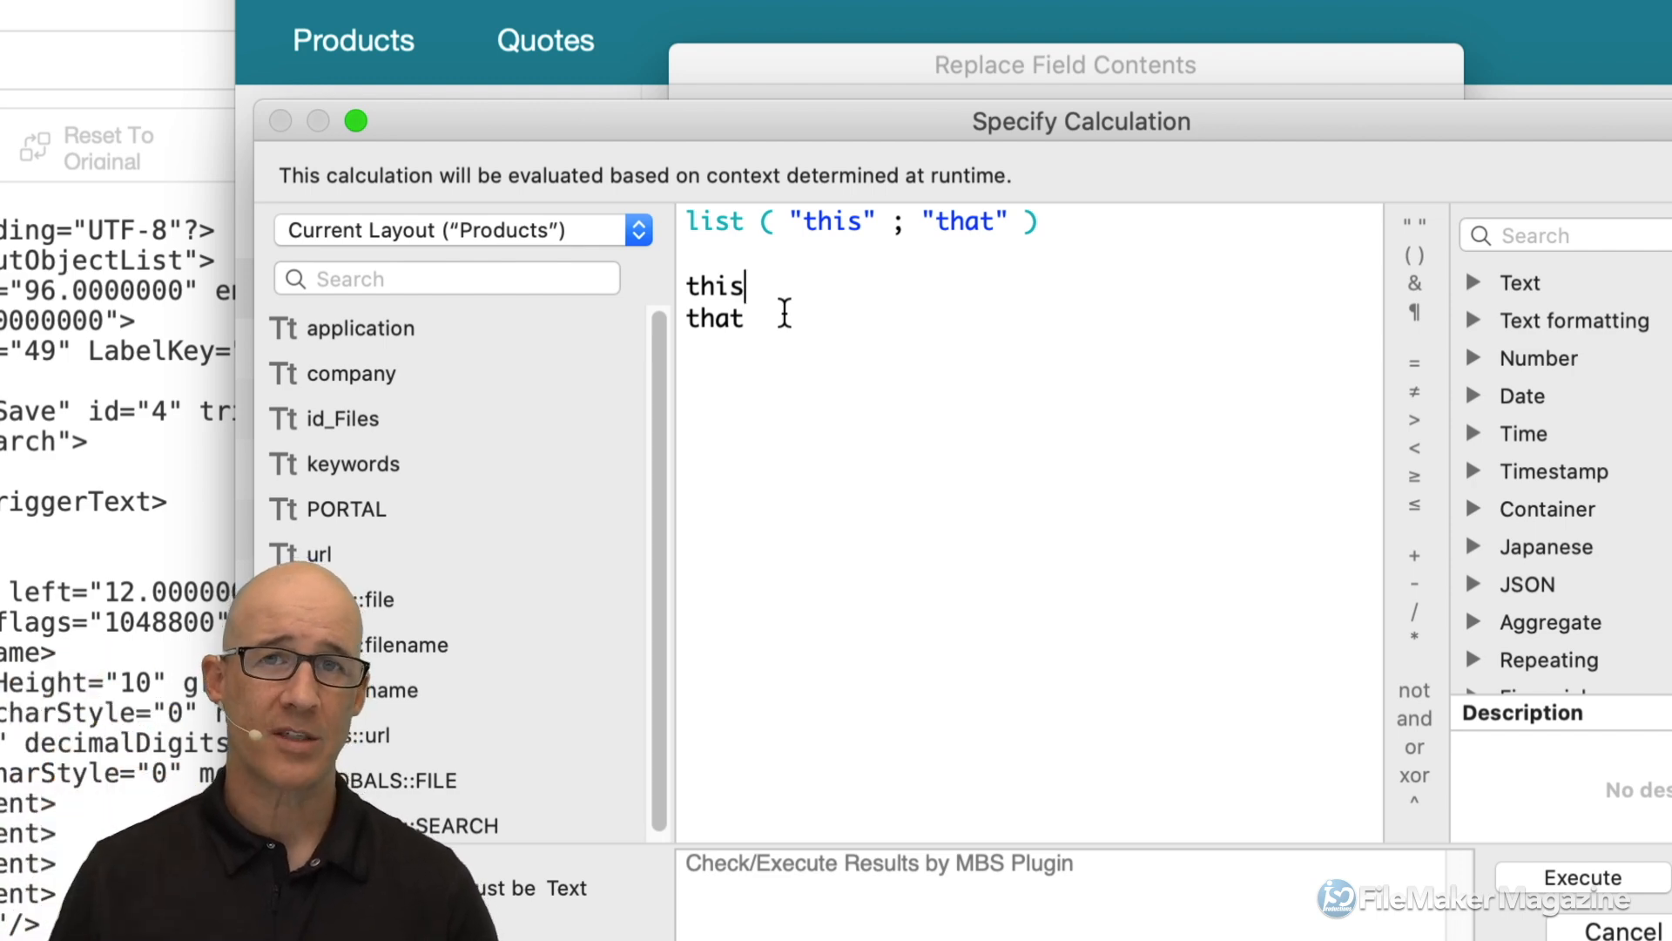
drag(769, 317, 682, 284)
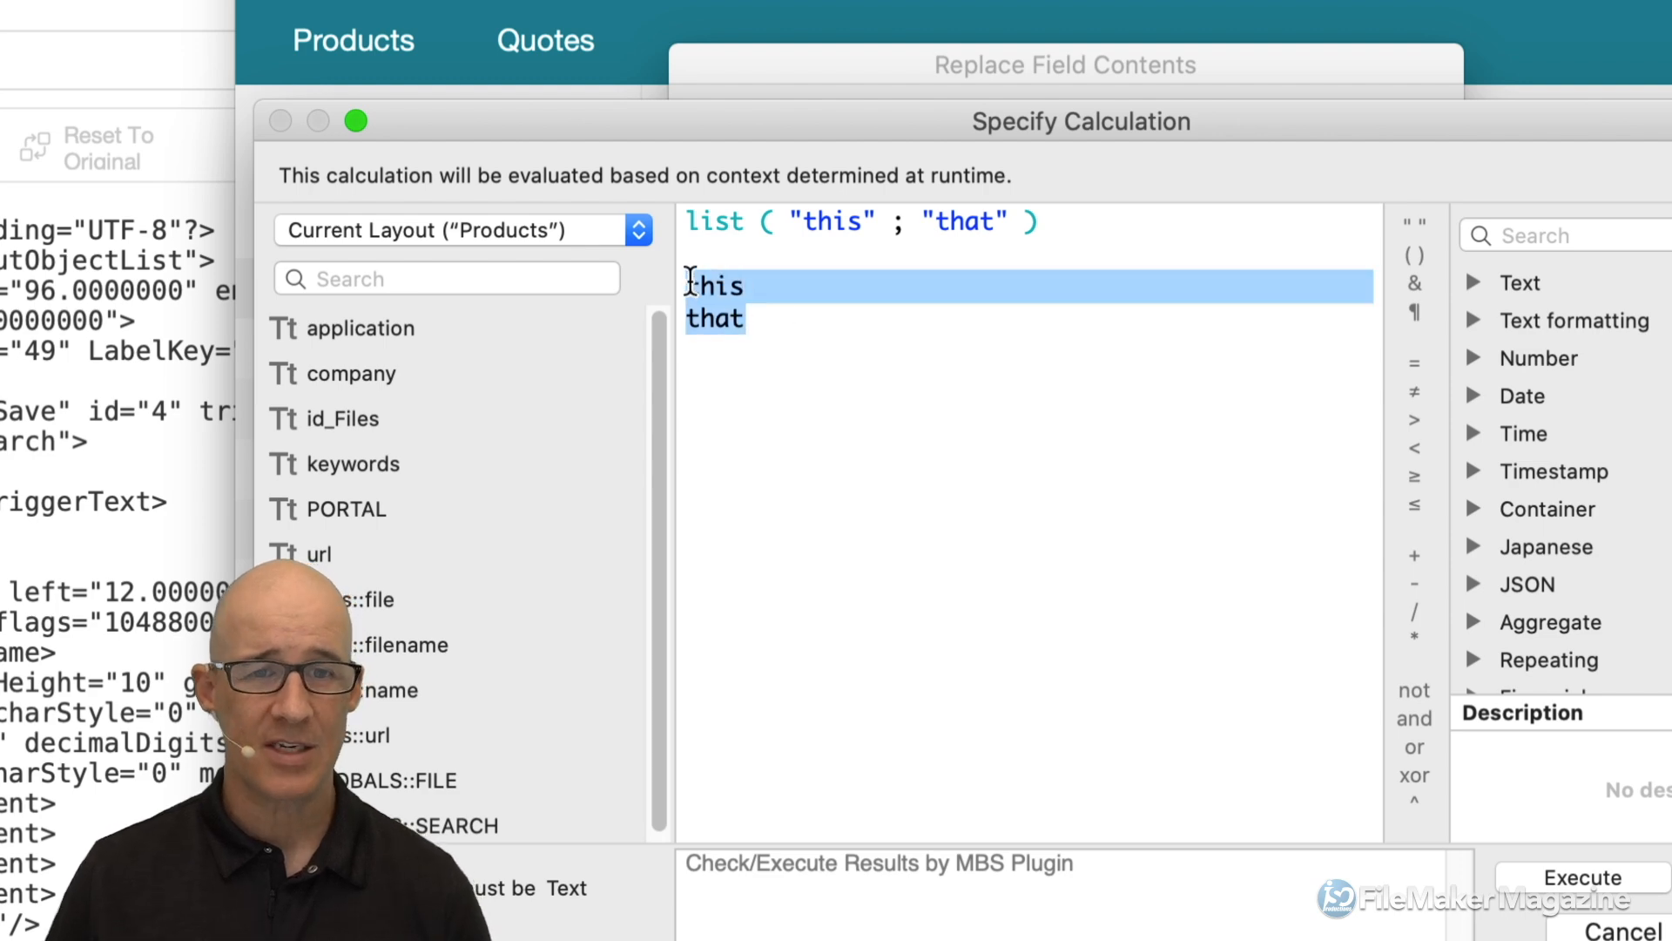
key(BackSpace)
Replace the "this" argument of the list function with the PORTAL field.
click(867, 223)
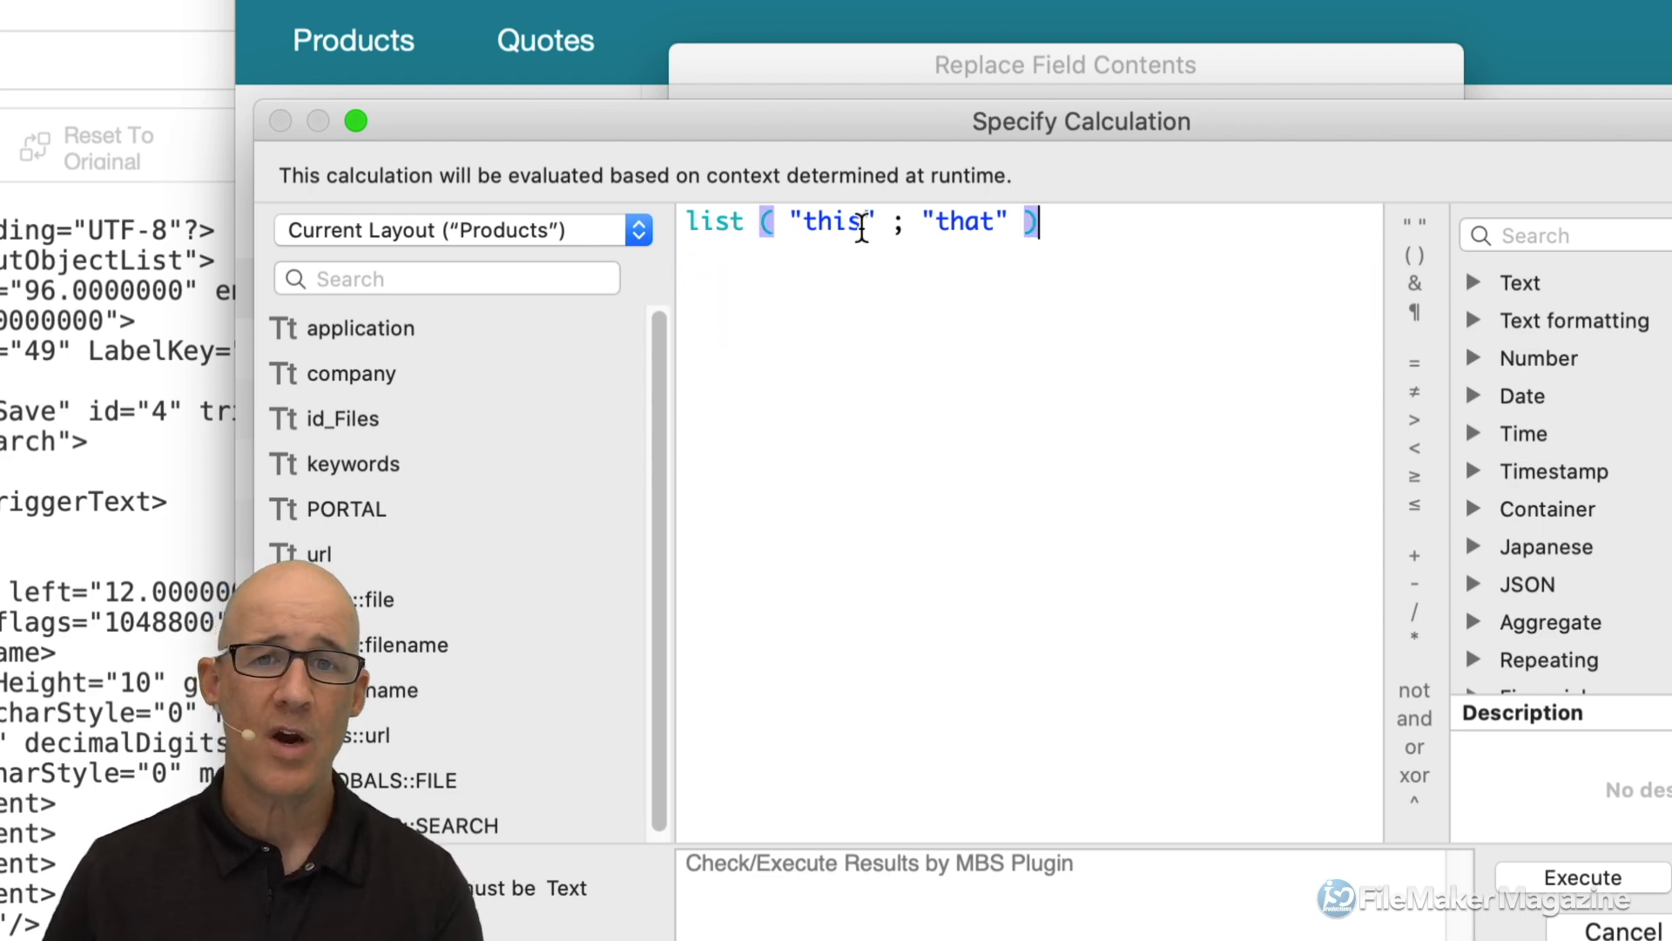
drag(874, 222, 792, 223)
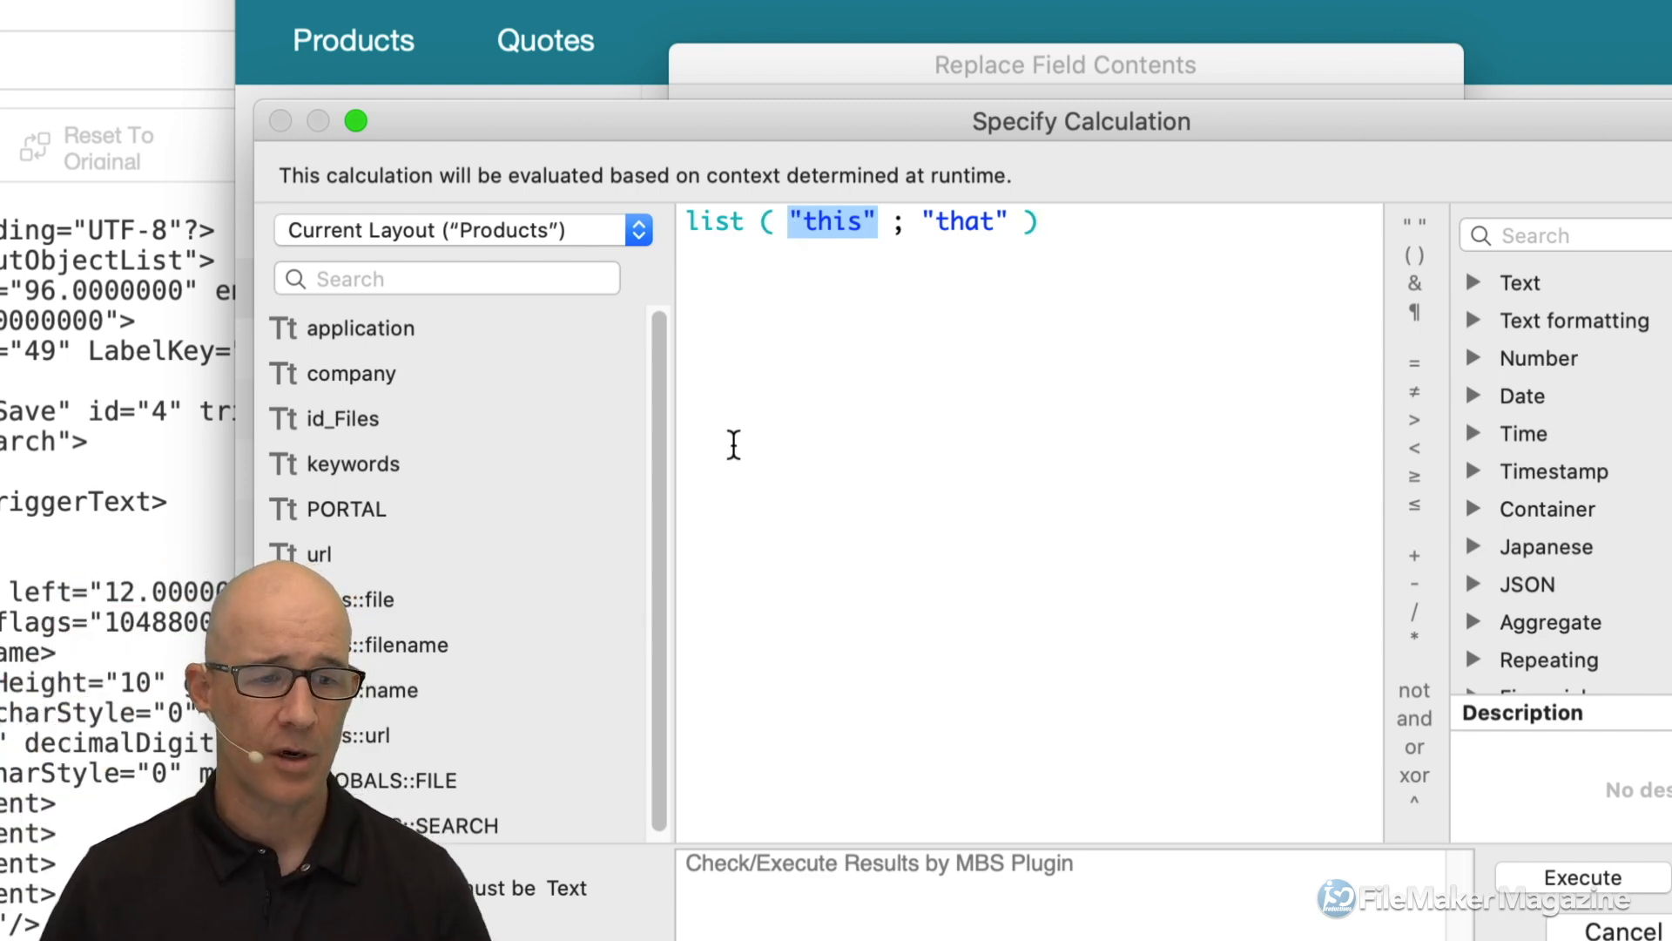
scroll(636, 468, down, 1)
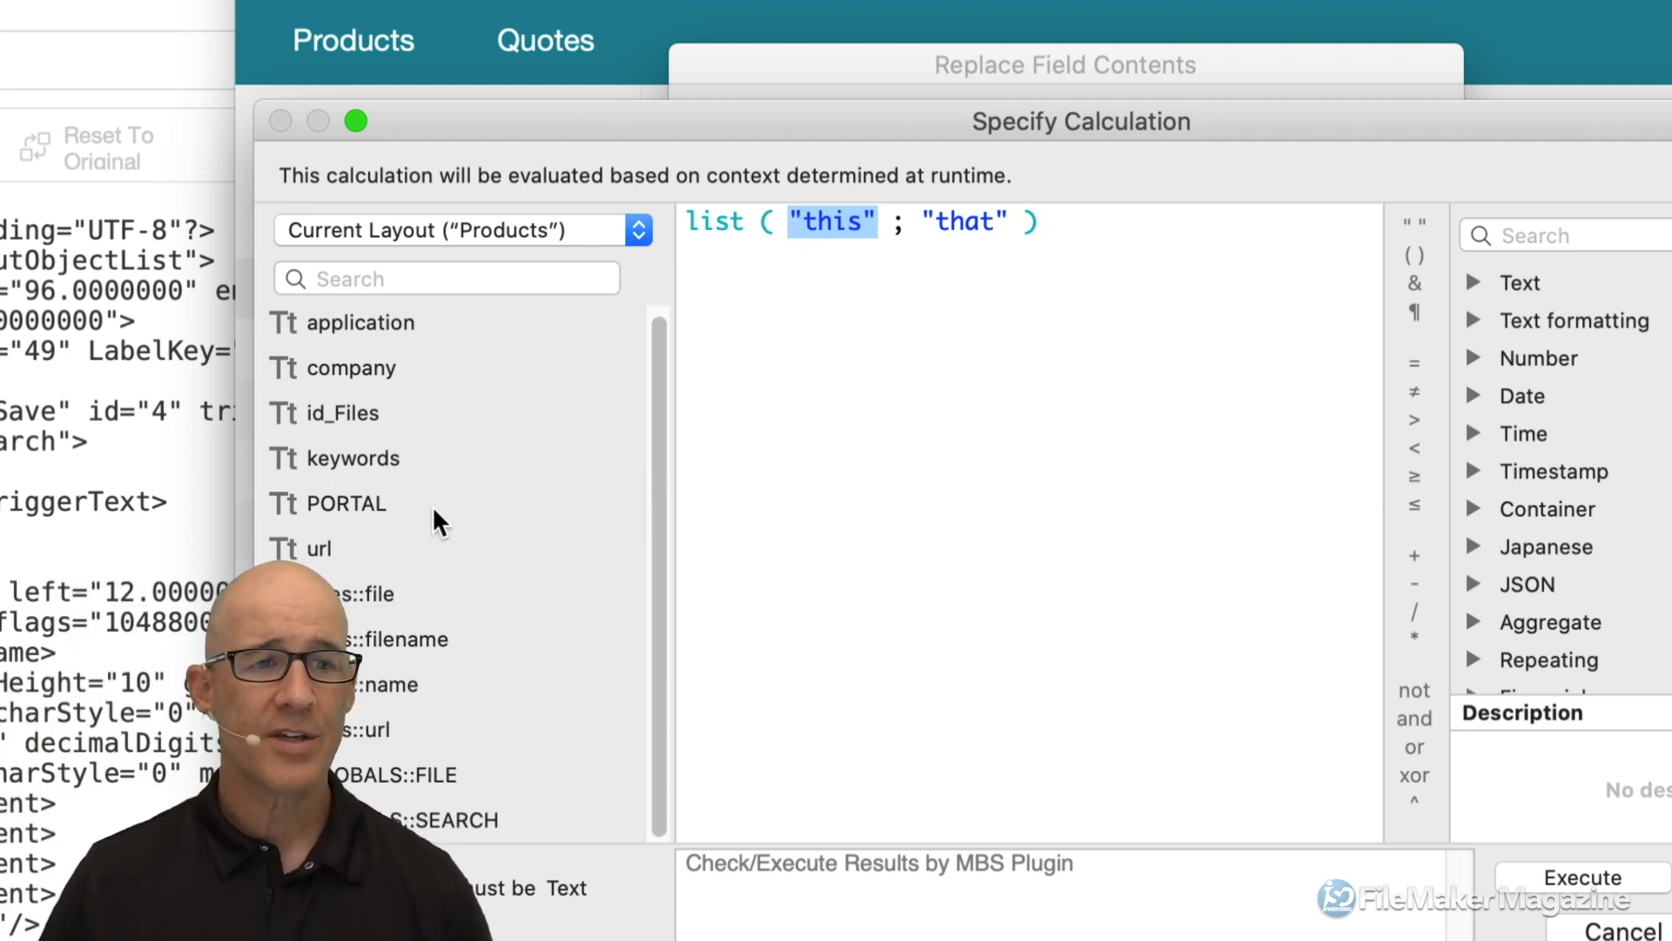
click(406, 506)
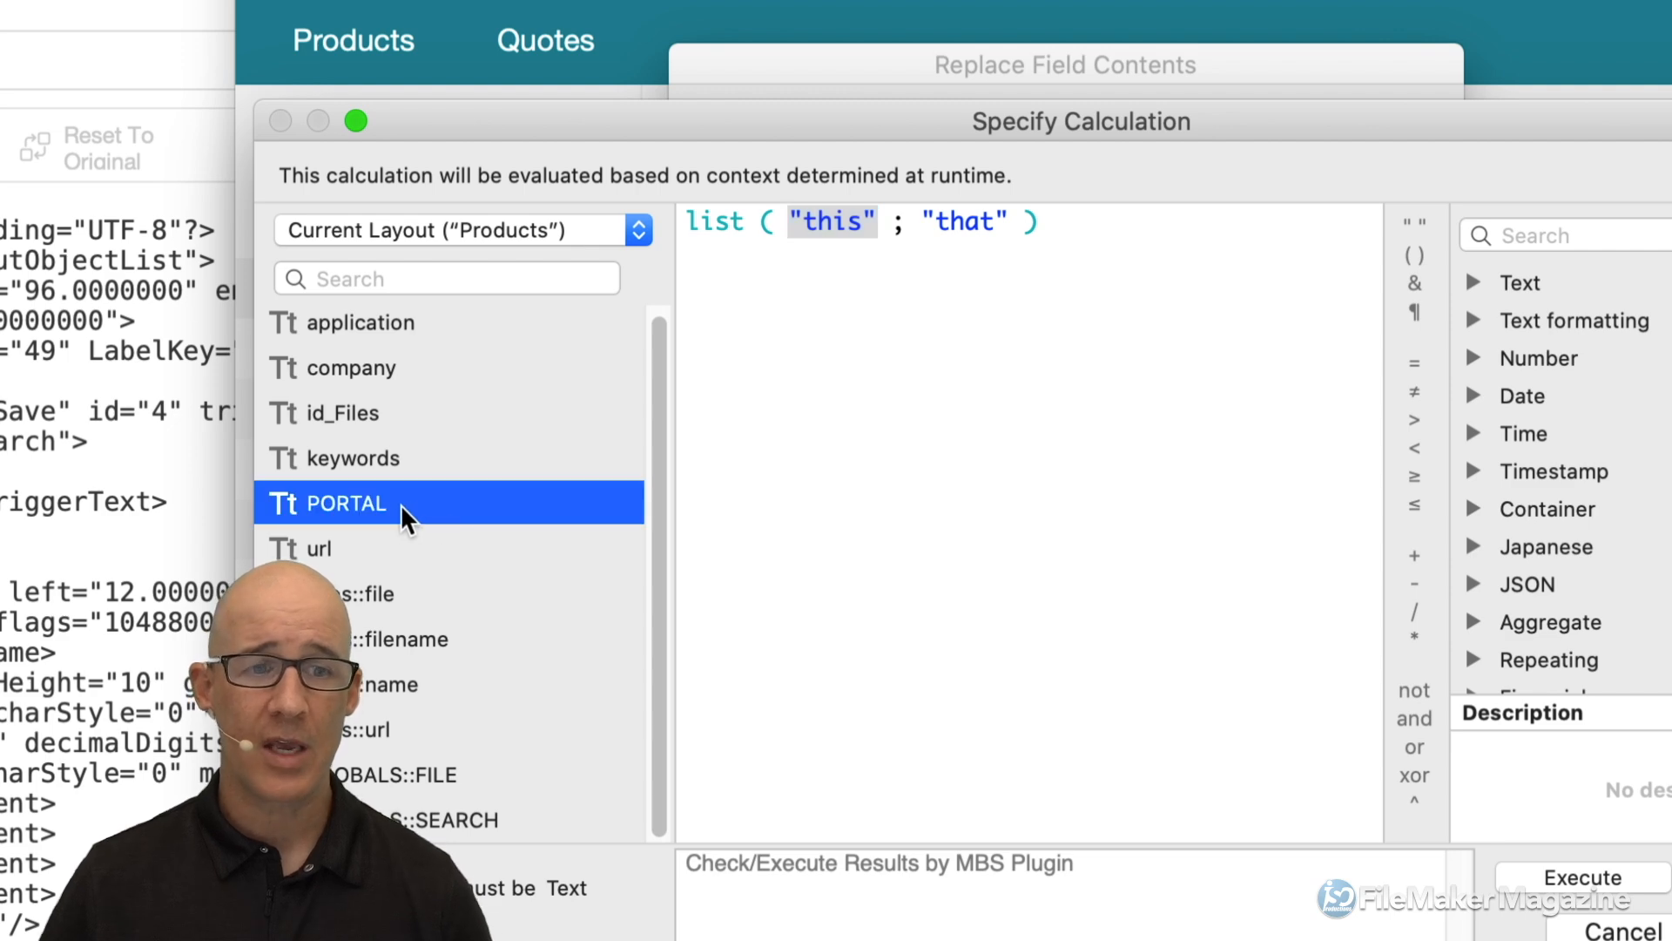
double_click(401, 505)
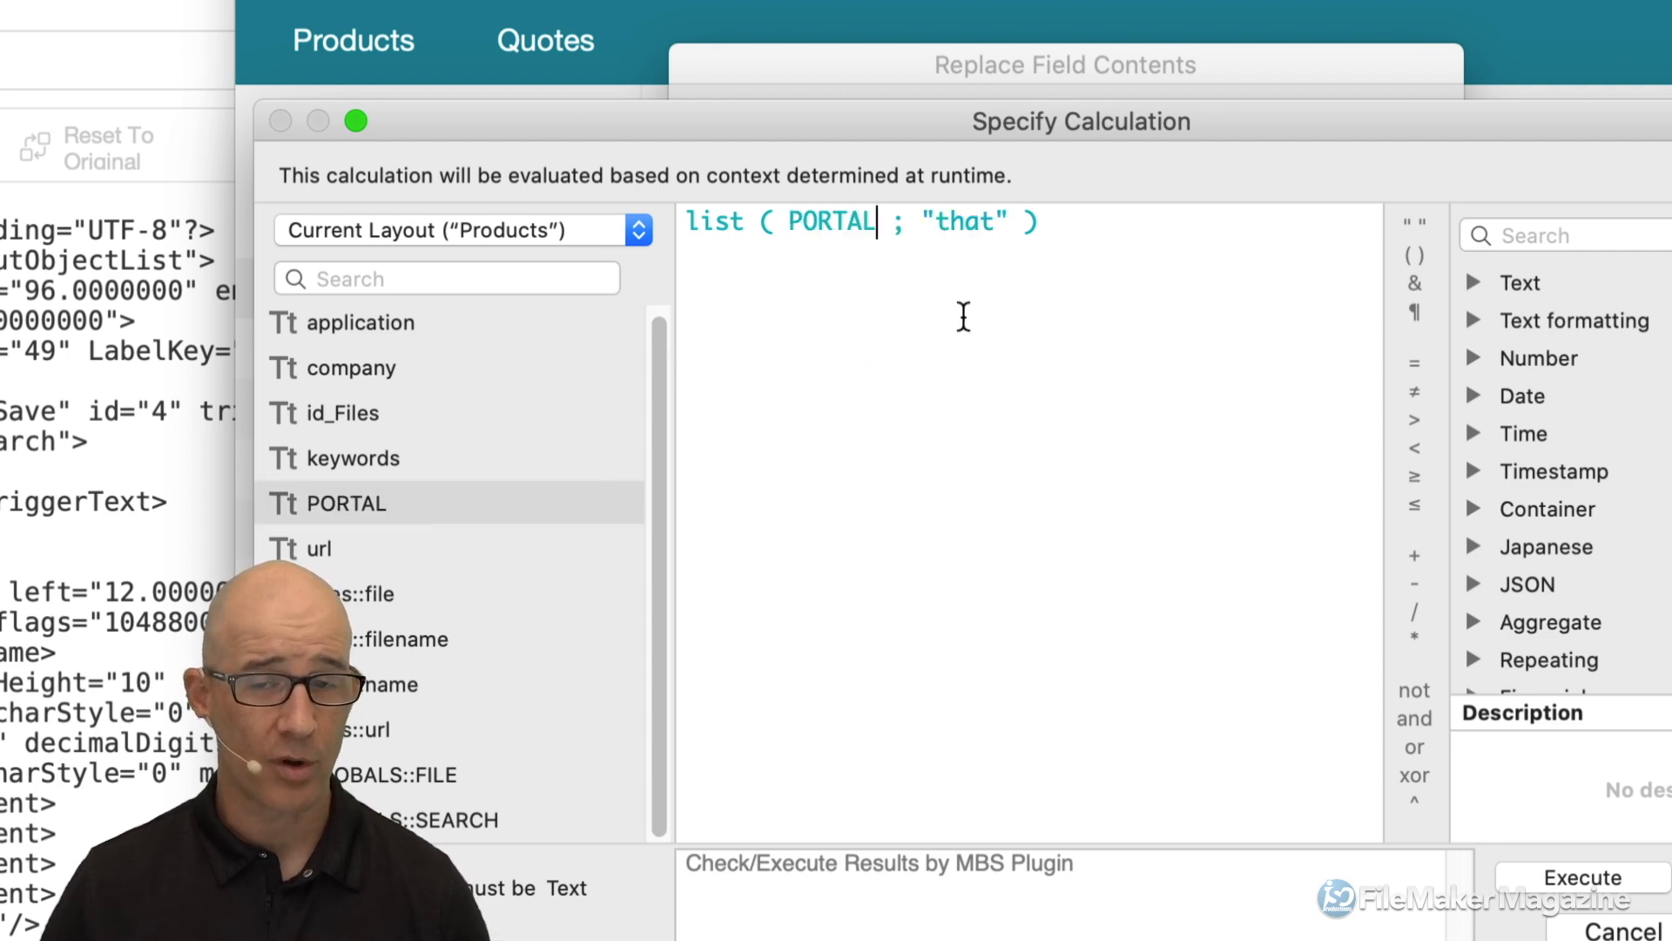
Replace the "that" argument with the id field from the current Products table, and accept the calculation list ( PORTAL ; id ).
drag(919, 221, 1012, 222)
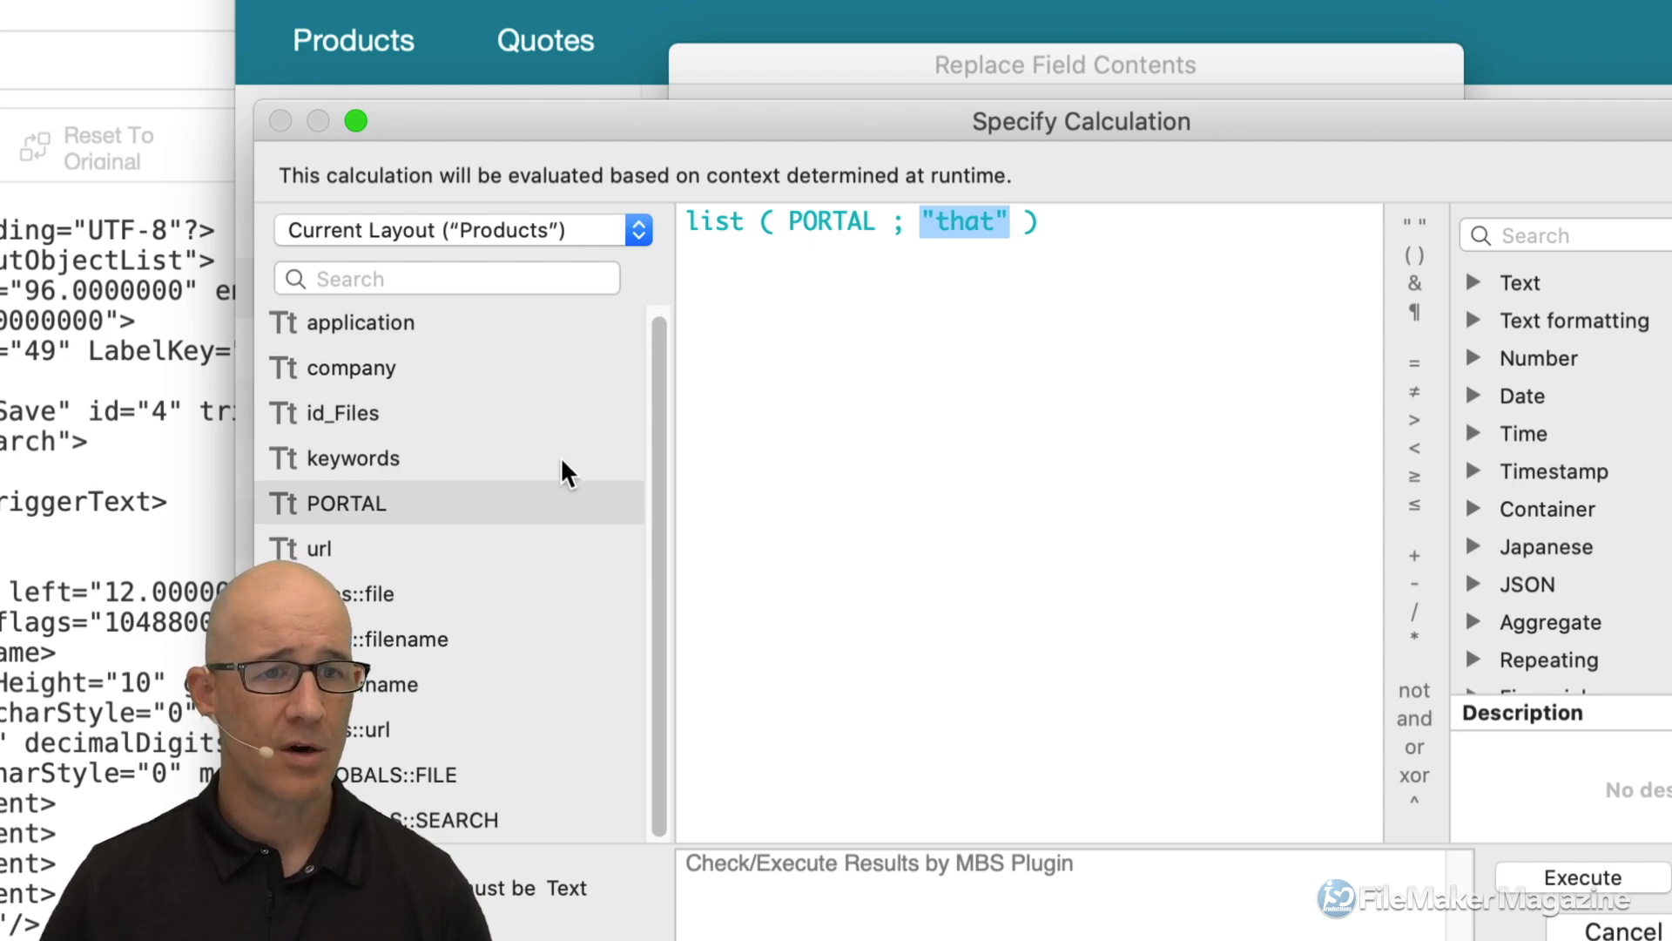
click(491, 243)
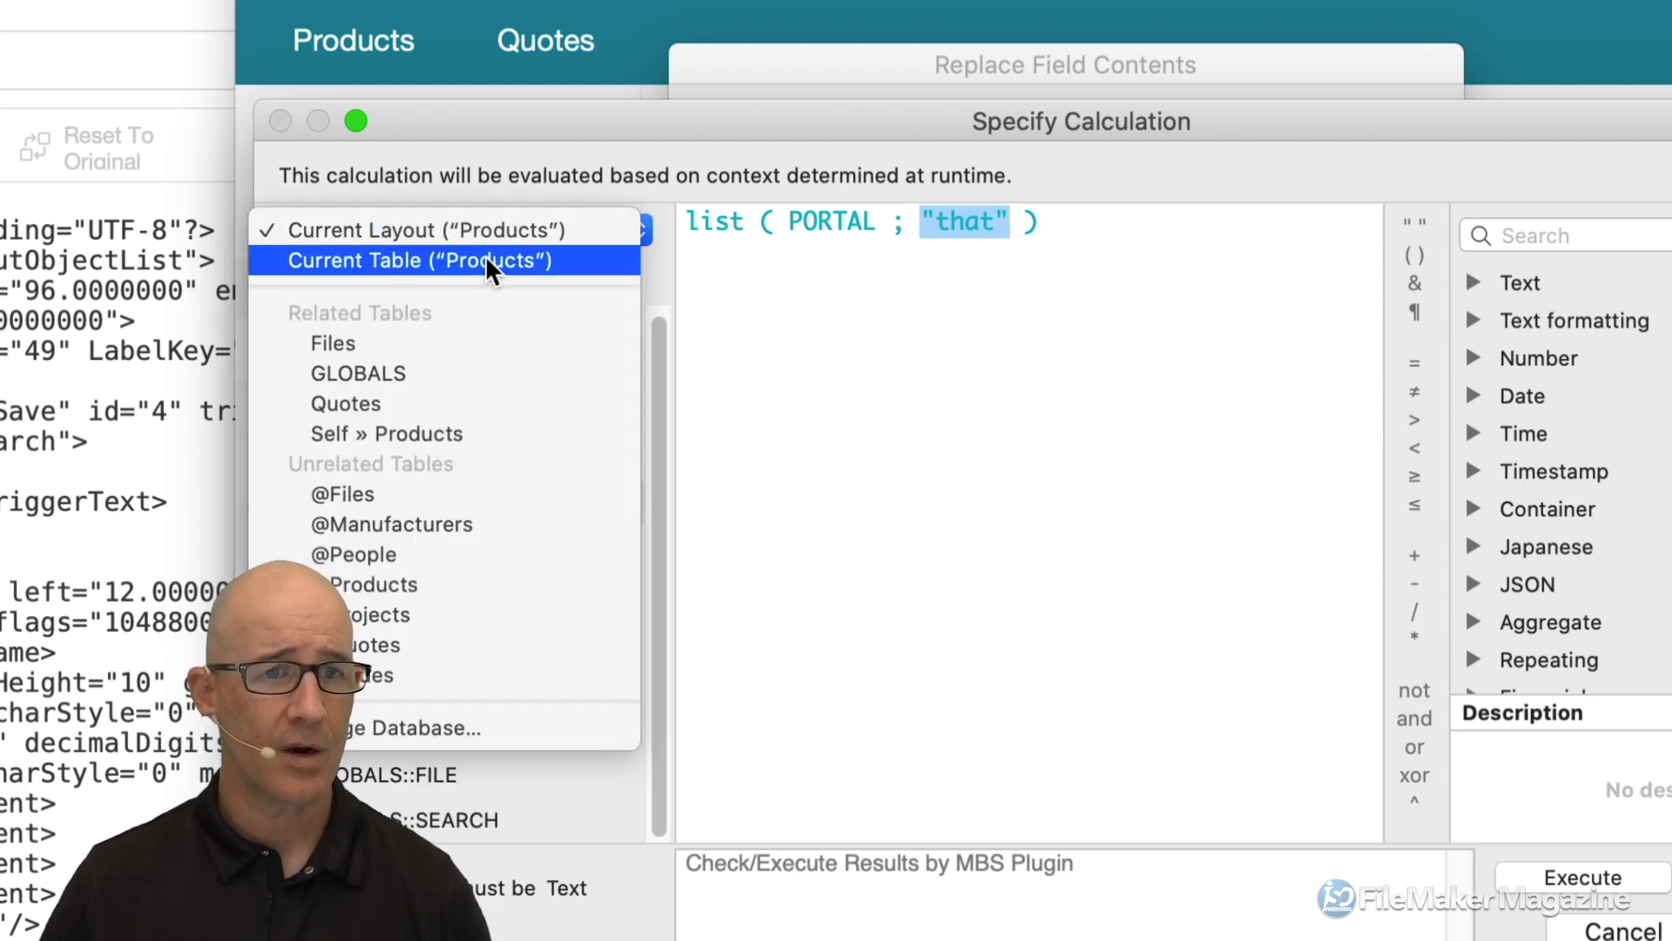
click(485, 261)
click(502, 228)
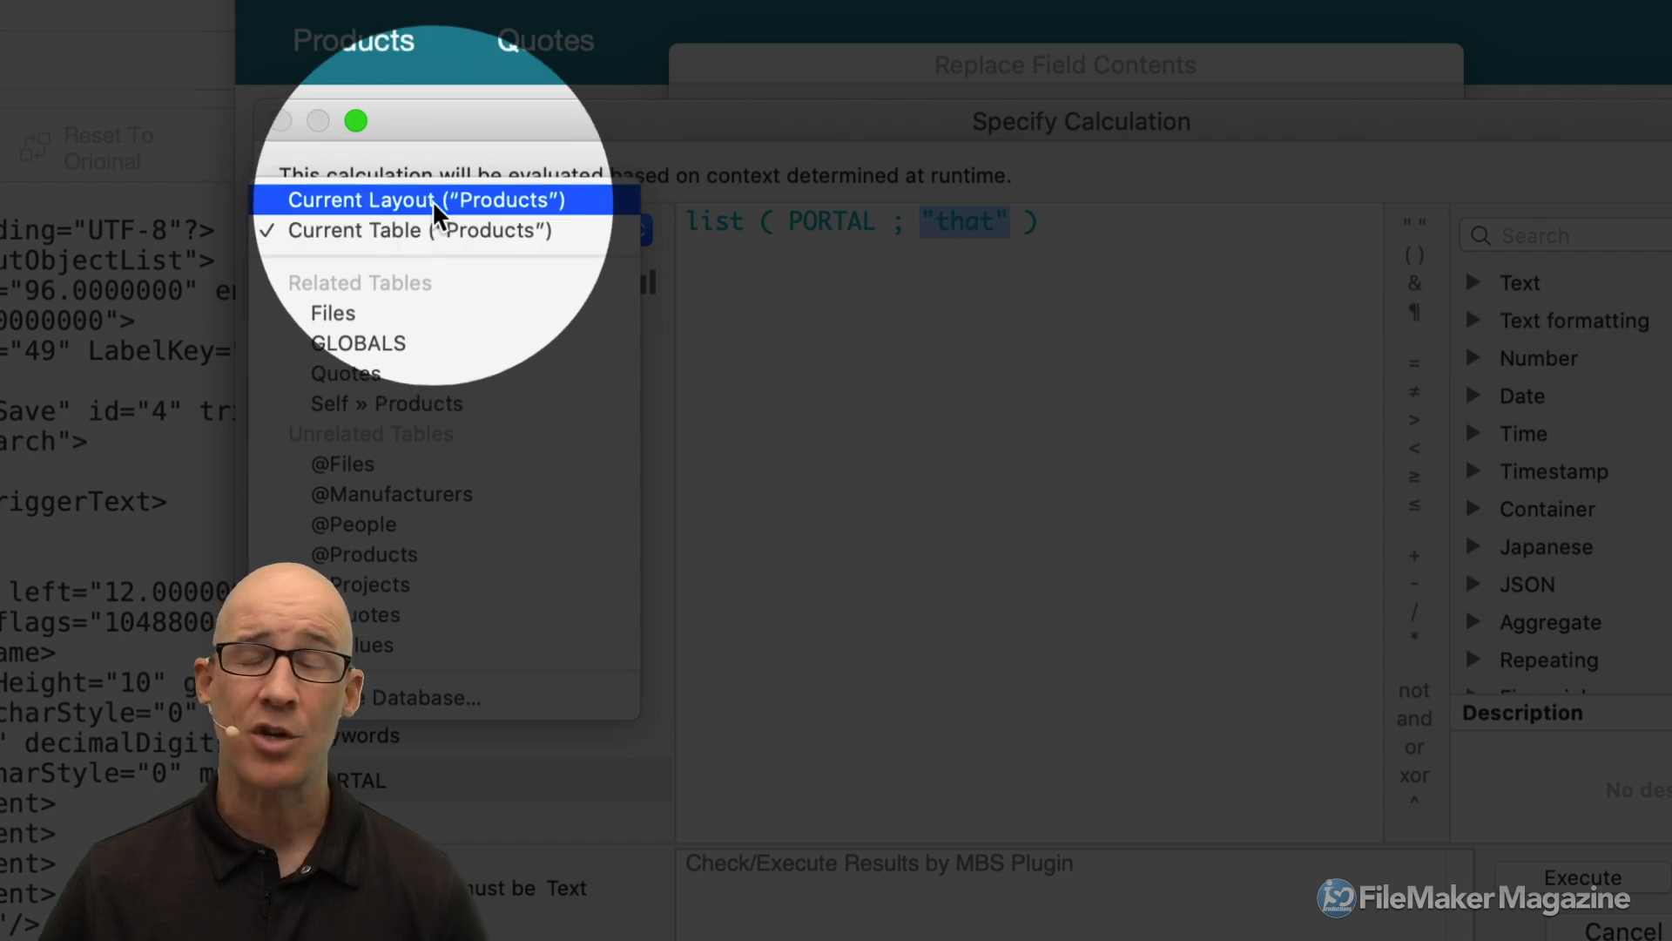
click(432, 200)
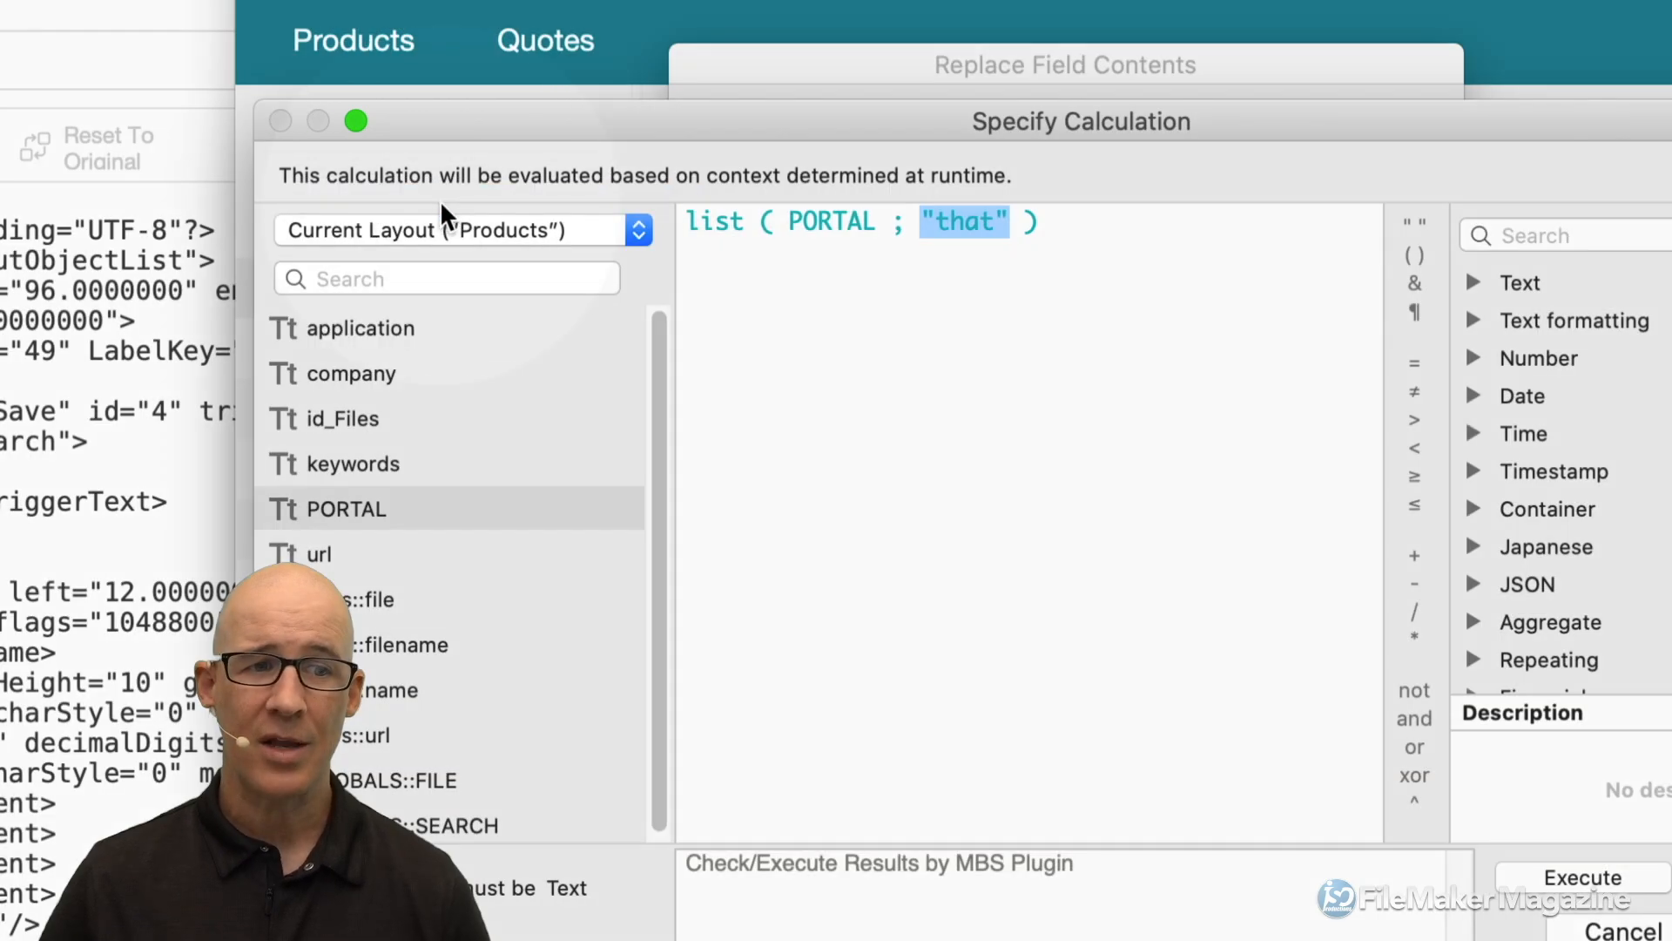
scroll(544, 453, down, 1)
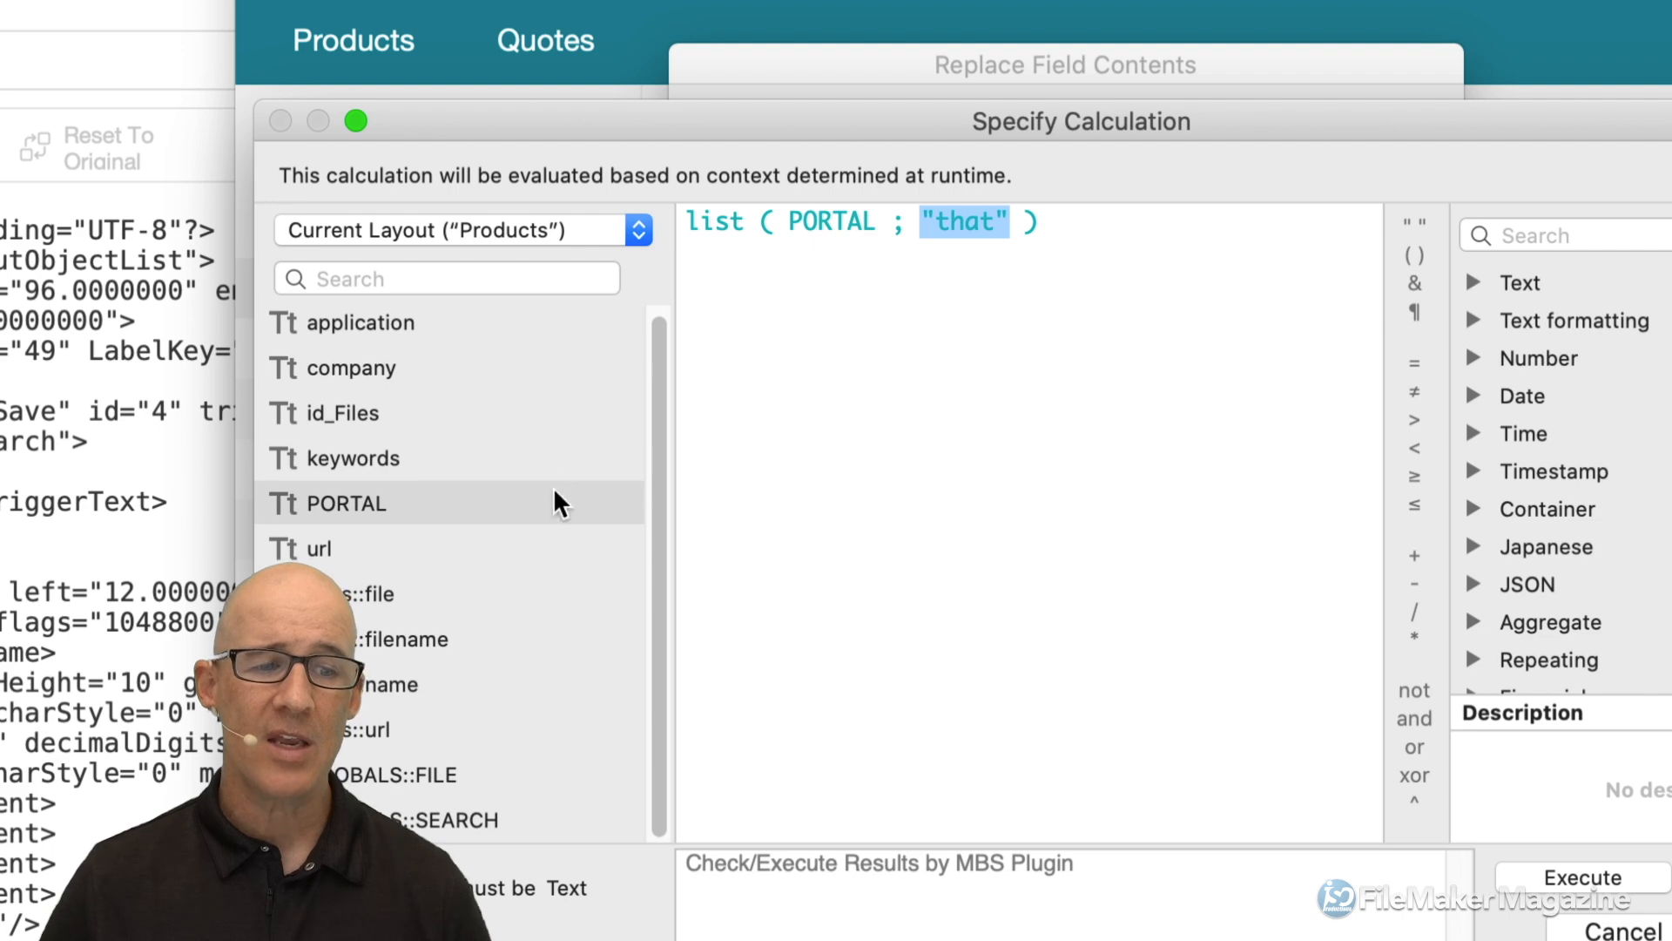
click(470, 233)
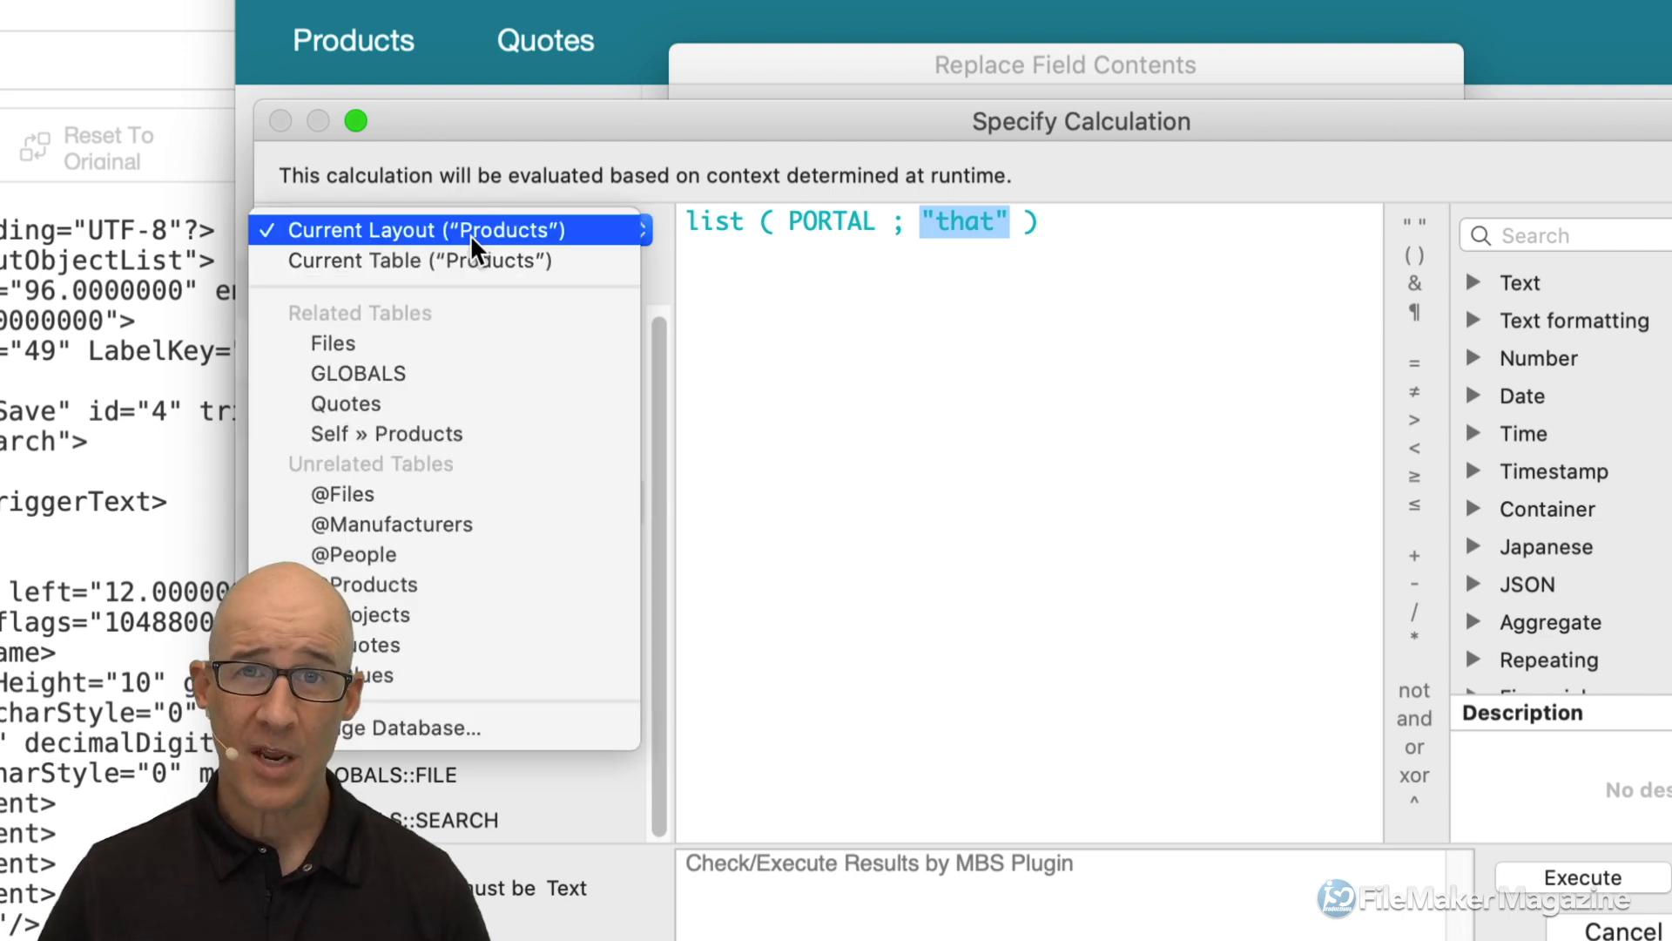
click(385, 259)
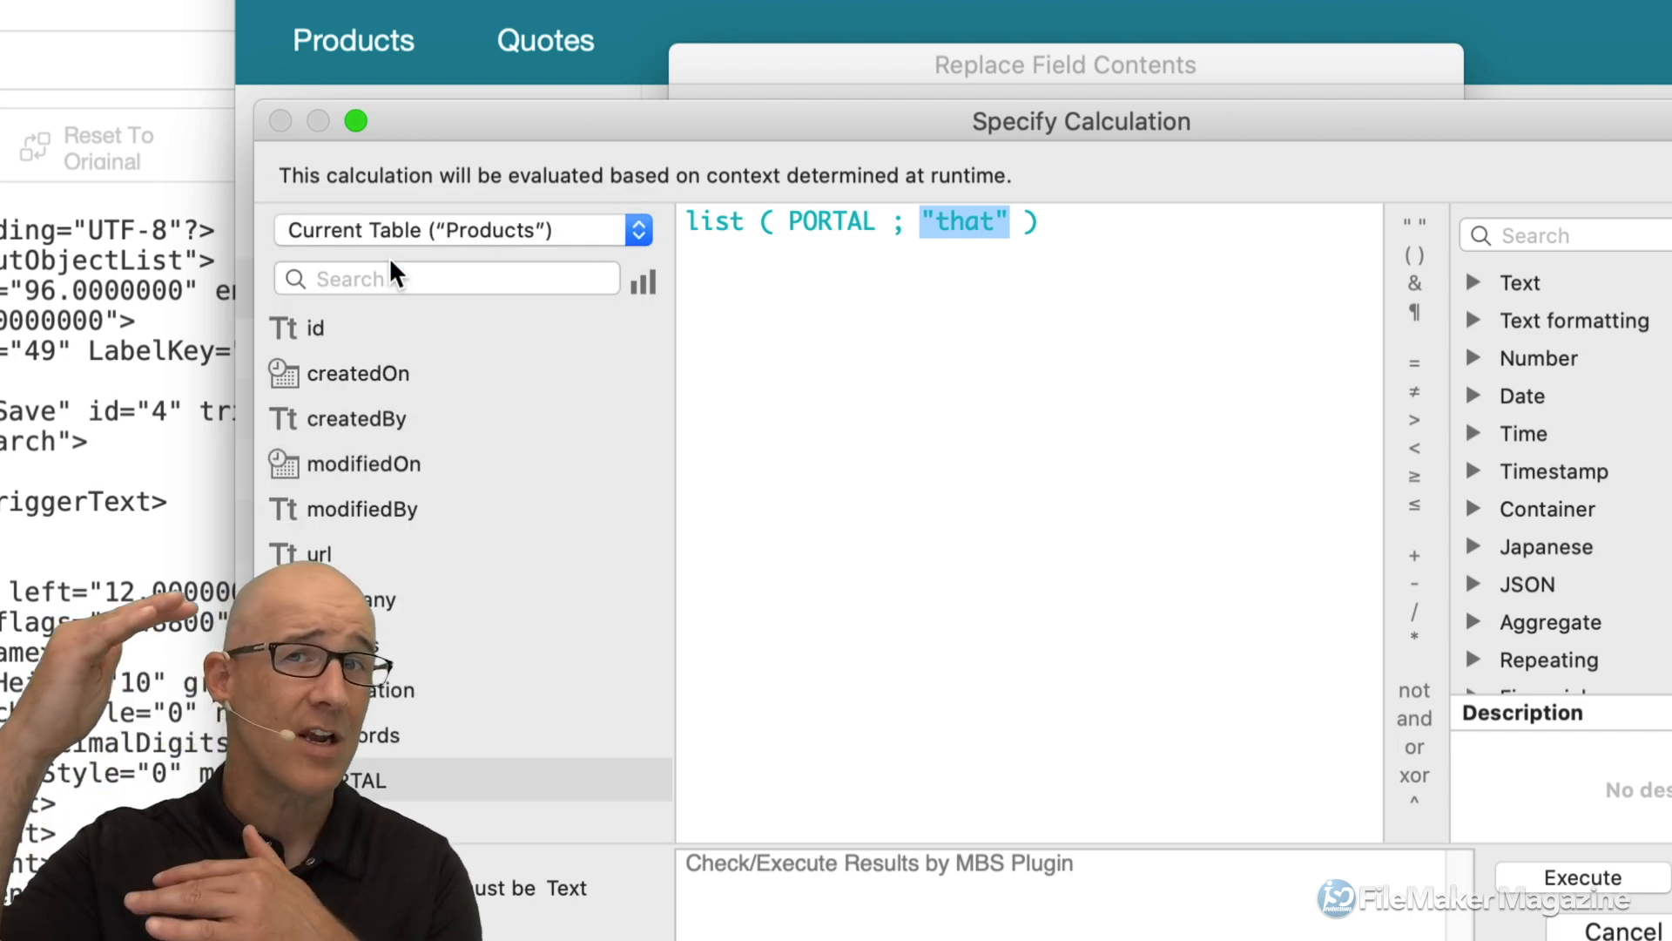
click(321, 327)
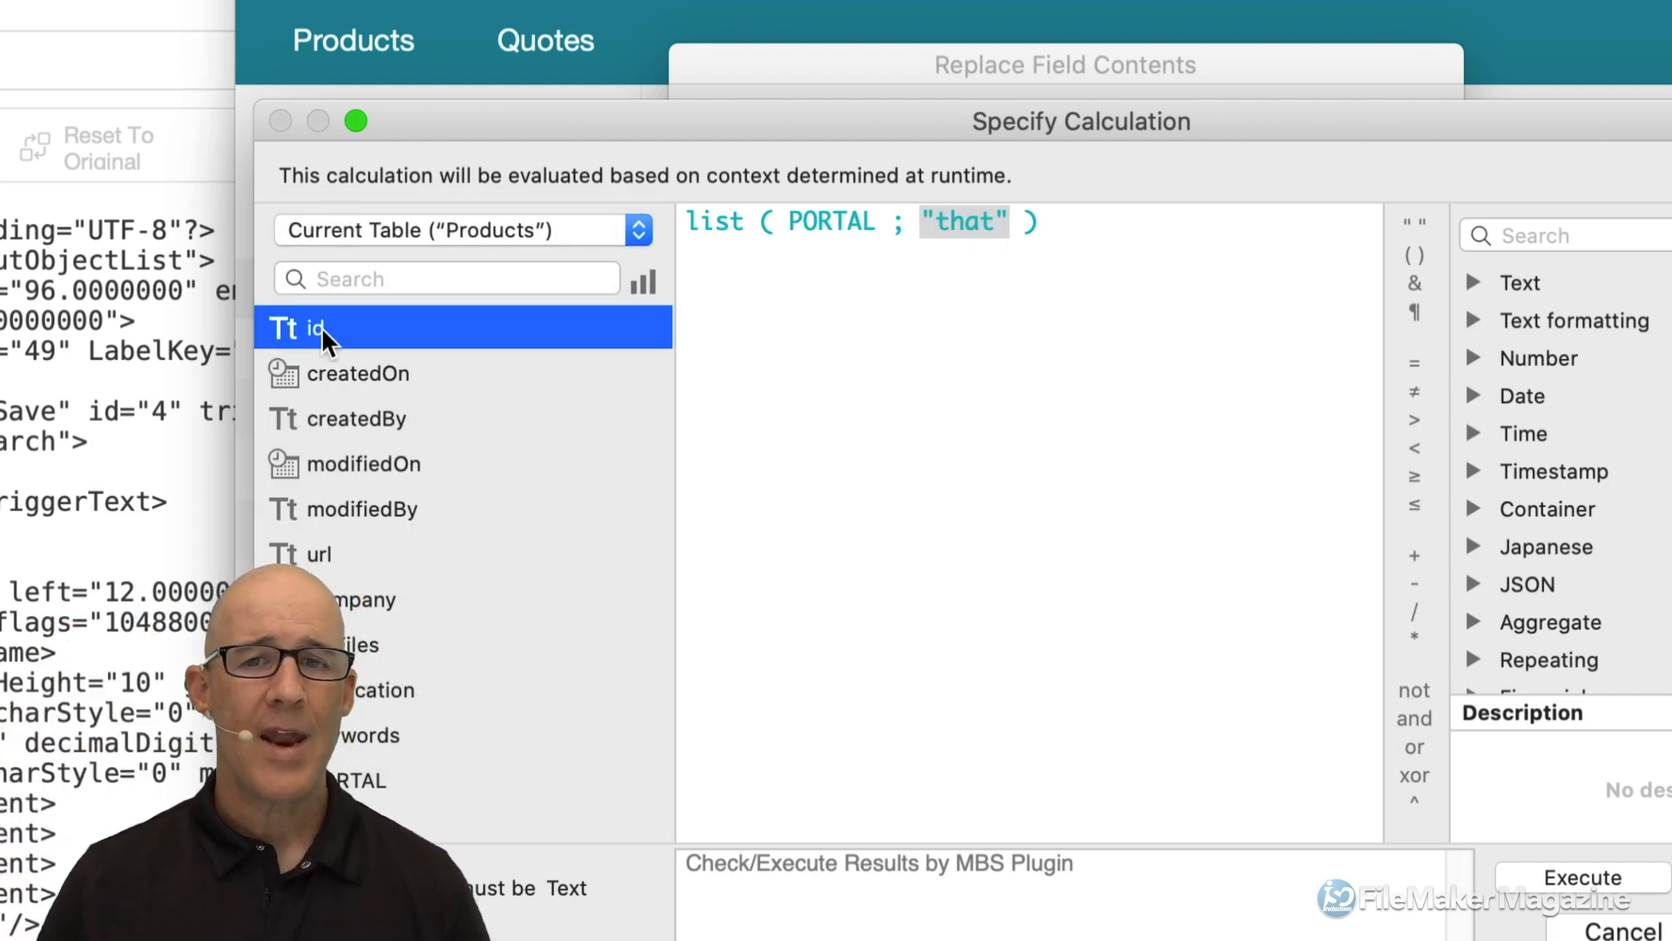
double_click(322, 327)
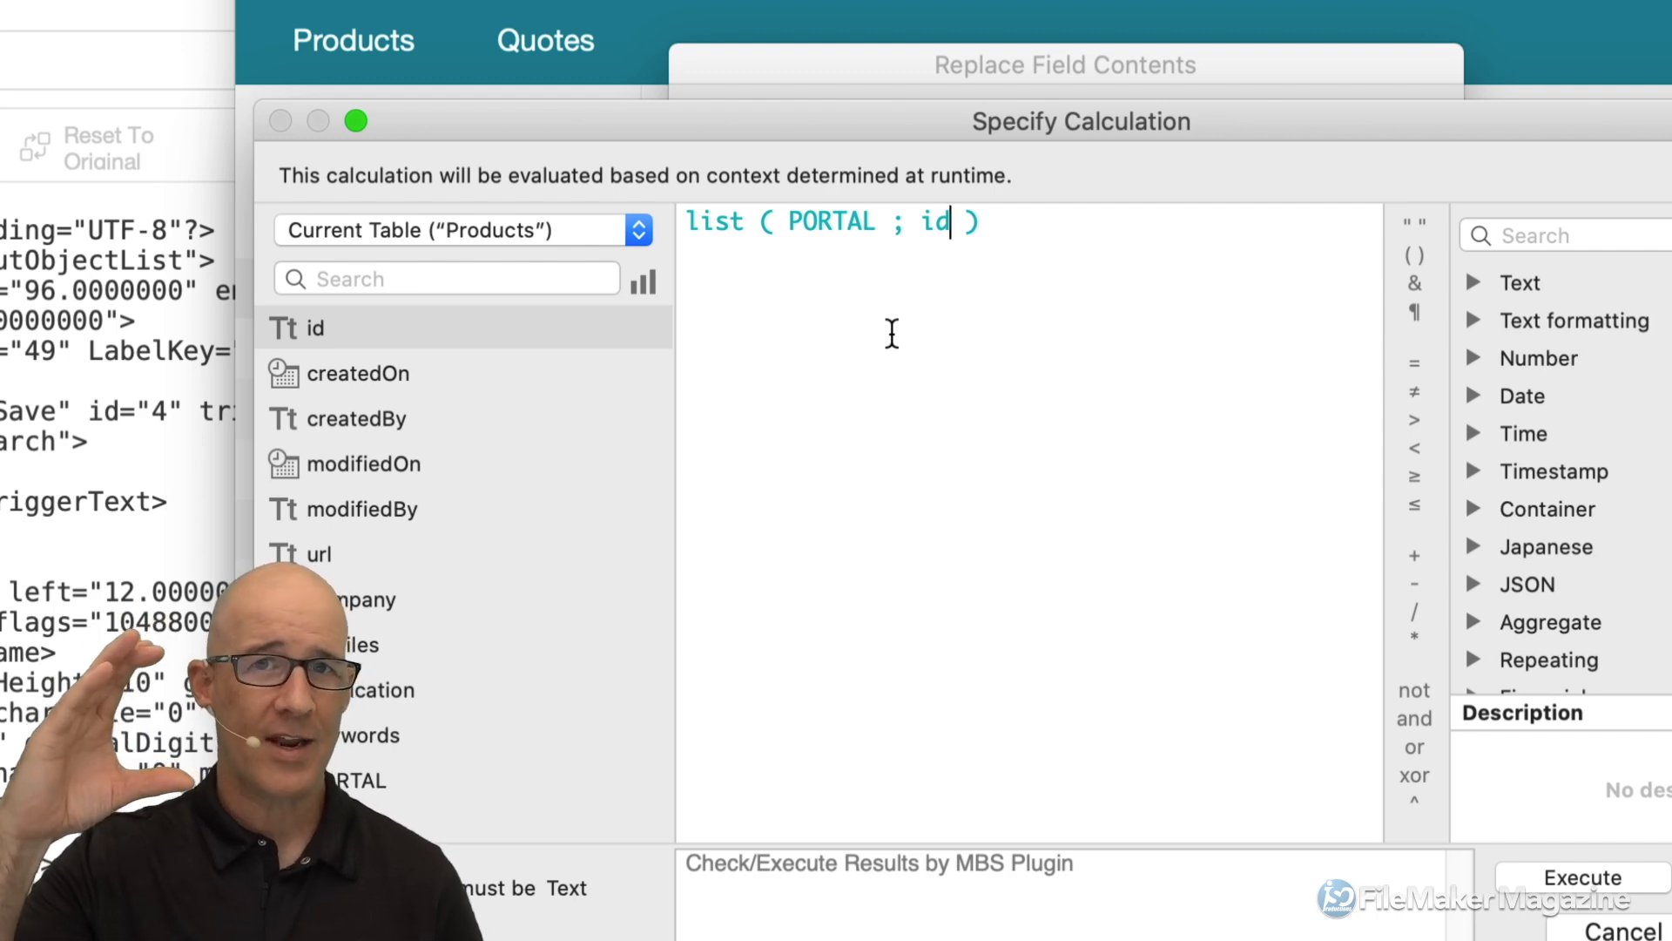
drag(984, 232, 853, 139)
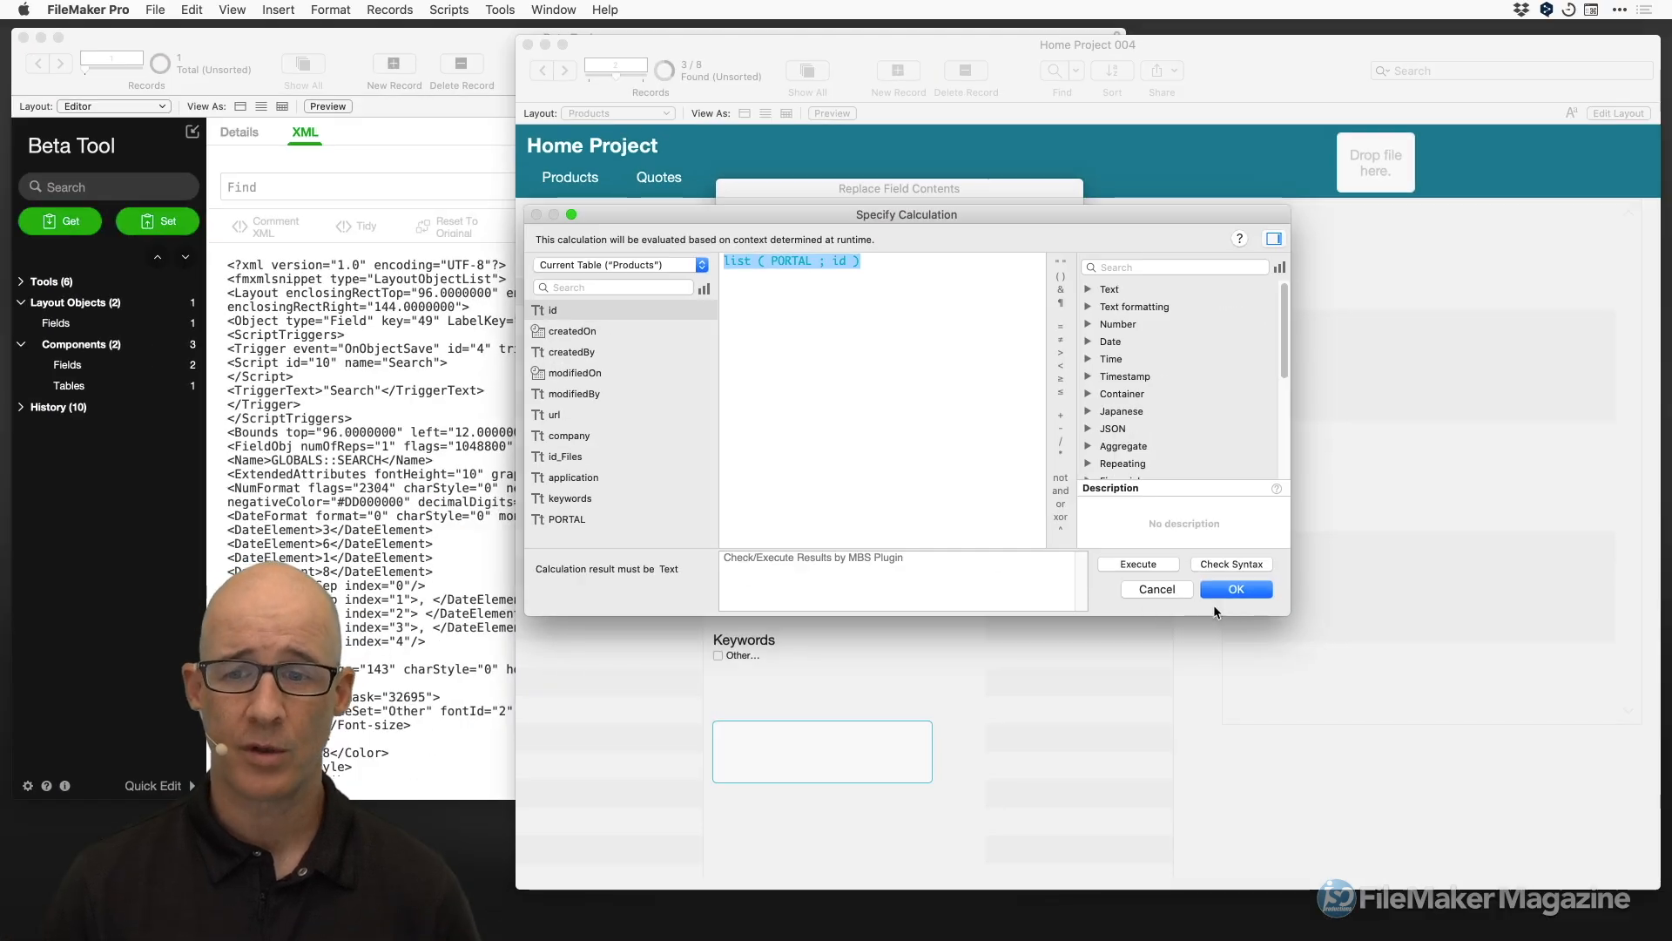
click(1237, 589)
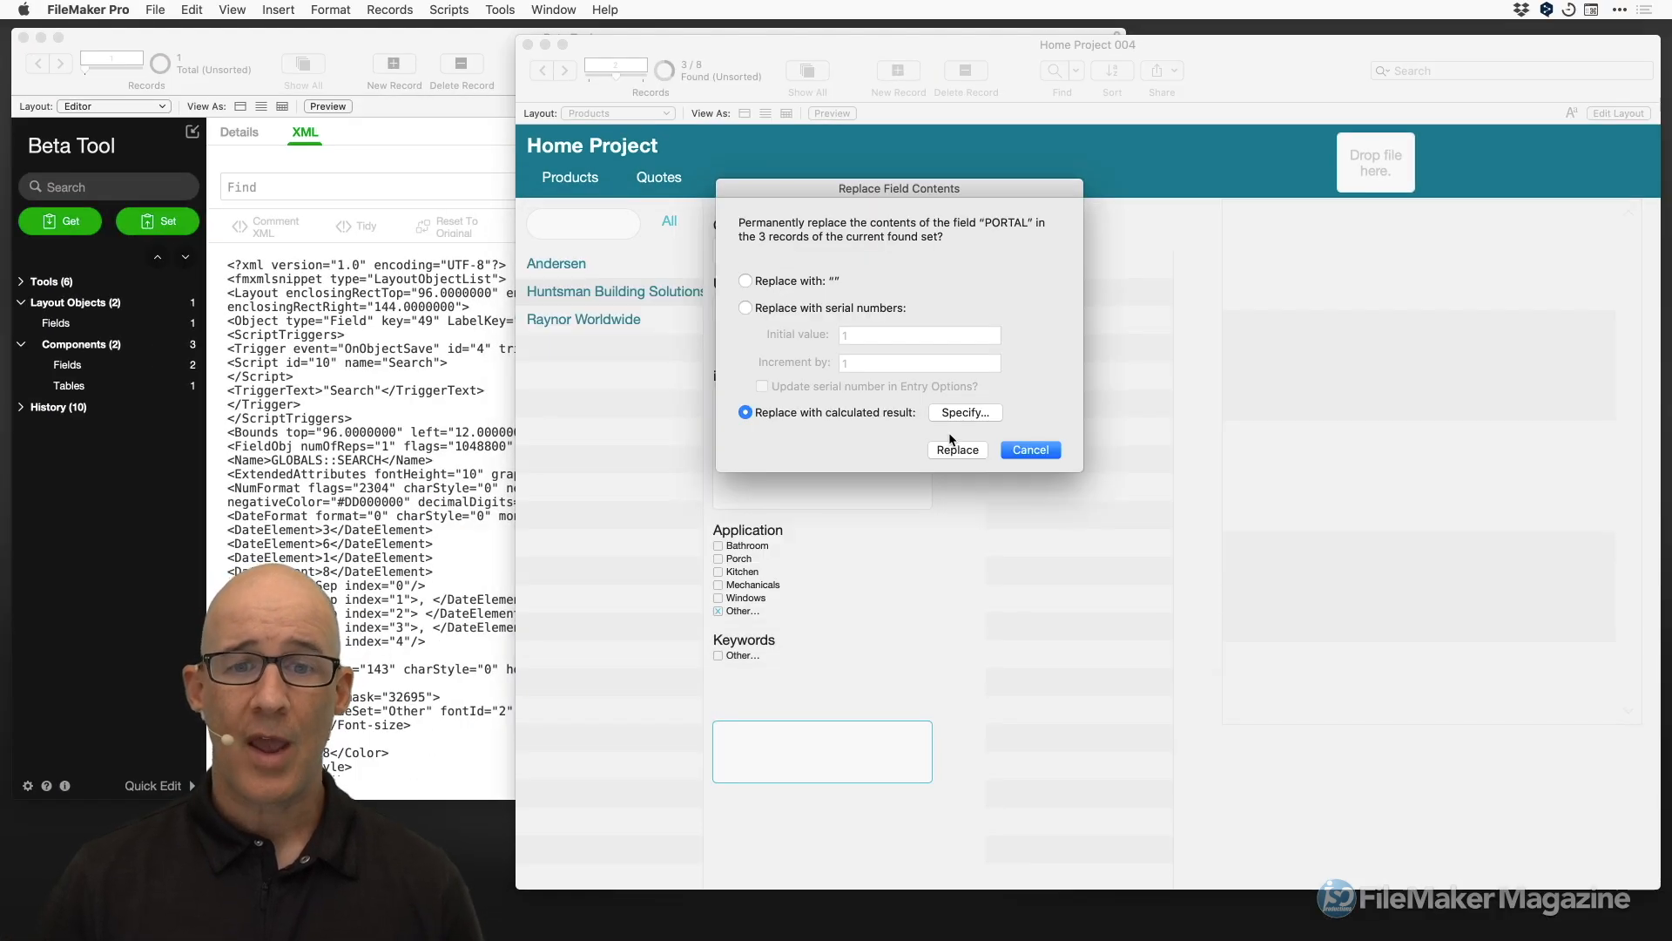
Review the list ( PORTAL ; id ) calculation, replace PORTAL across the found set with its result, and commit the record.
click(965, 413)
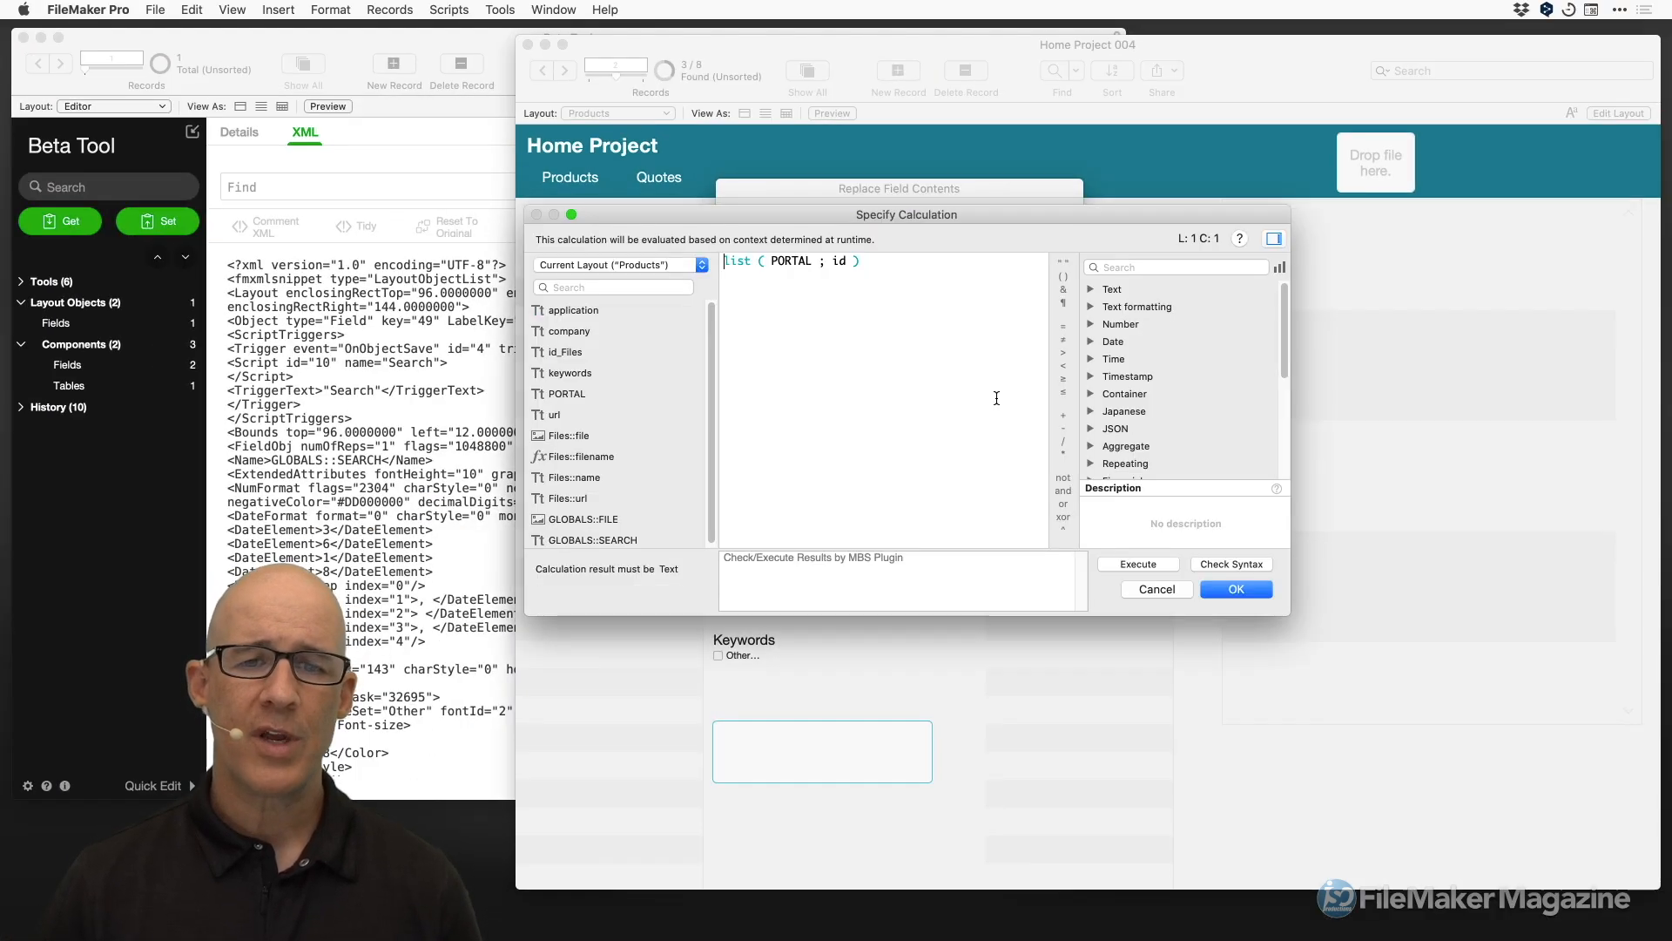
drag(904, 277, 867, 248)
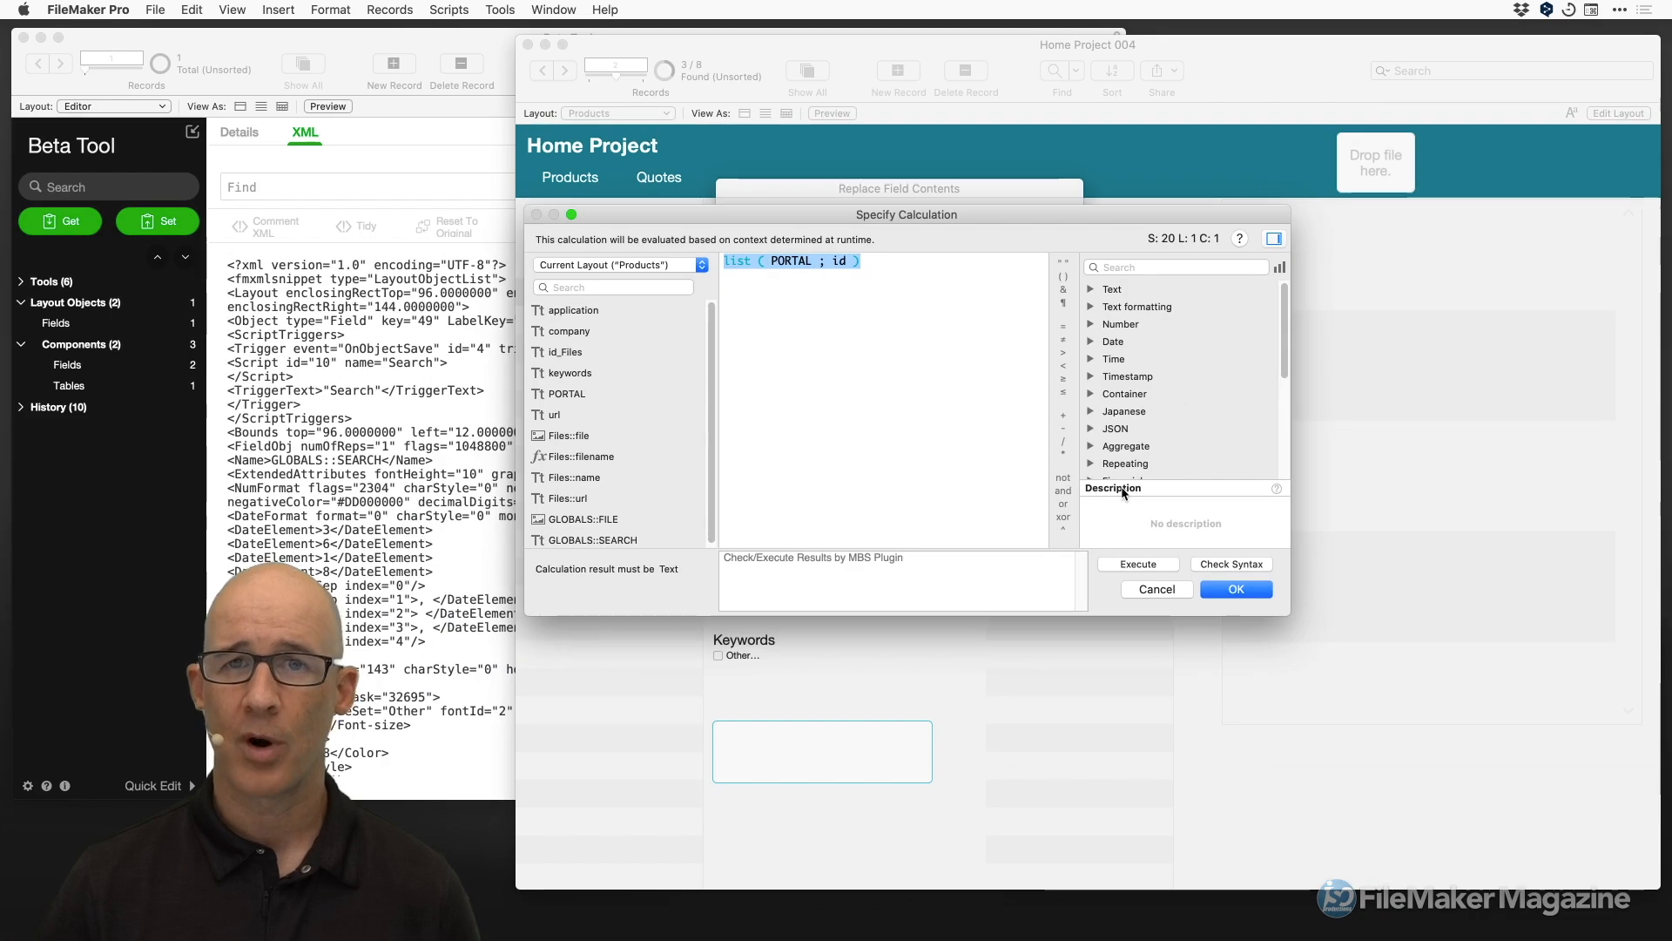
click(1235, 592)
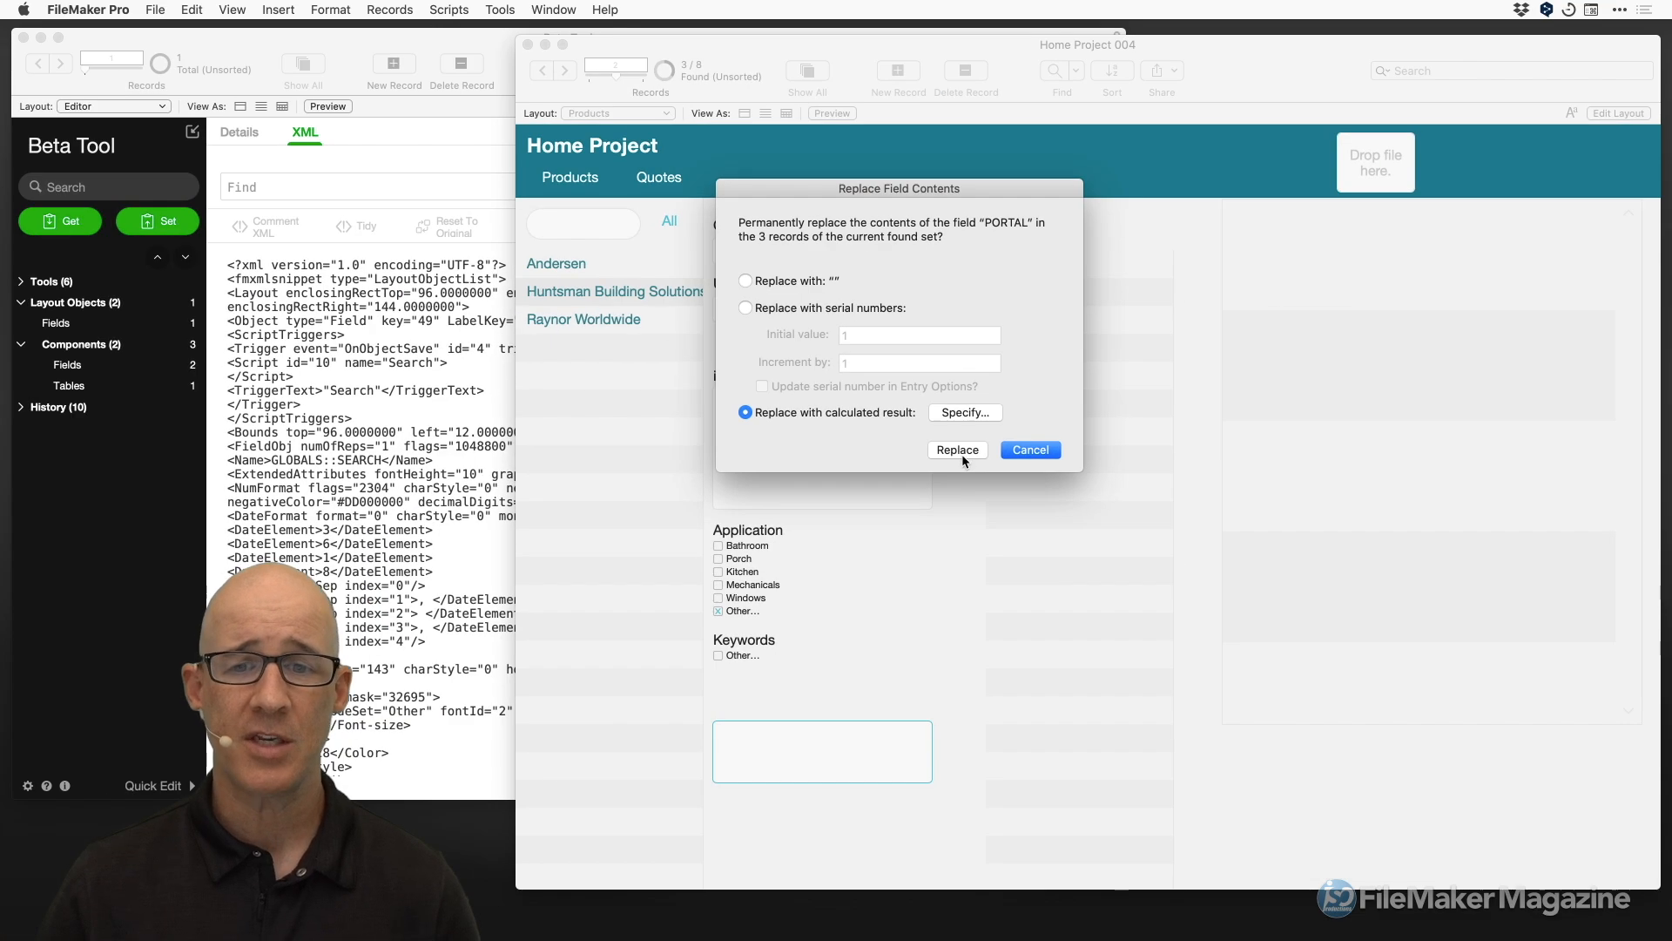
click(1002, 587)
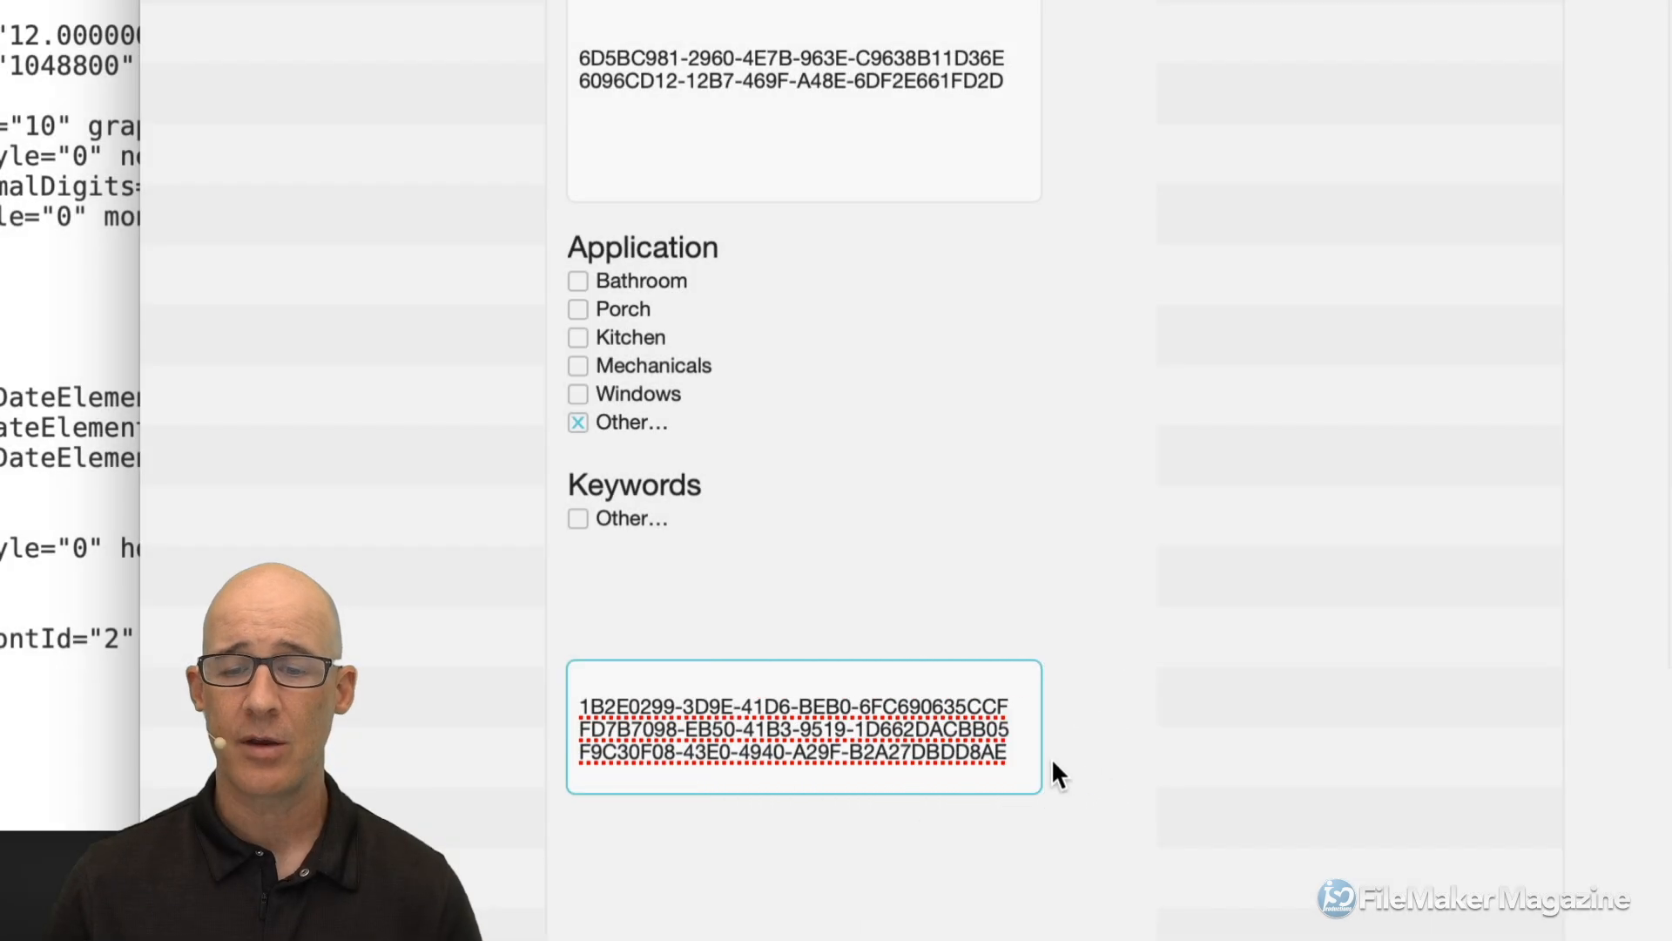
click(1062, 755)
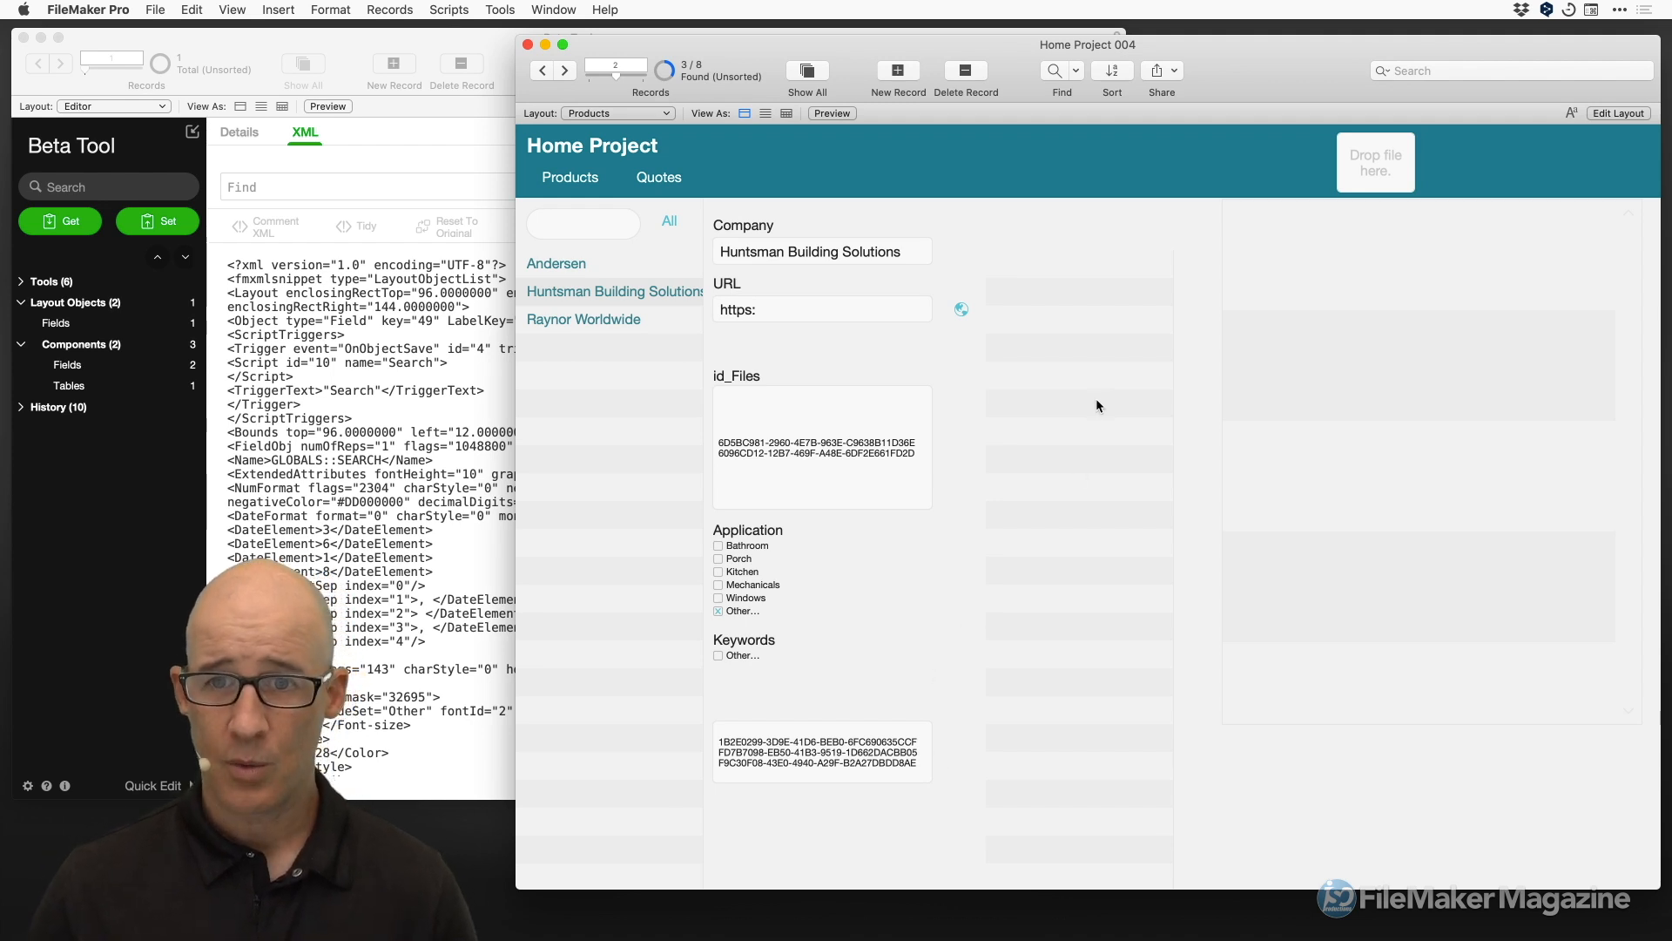
Switch to Layout mode, select the company merge text in the Self » Products portal, and show the layout's object list.
key(super+l)
click(1101, 376)
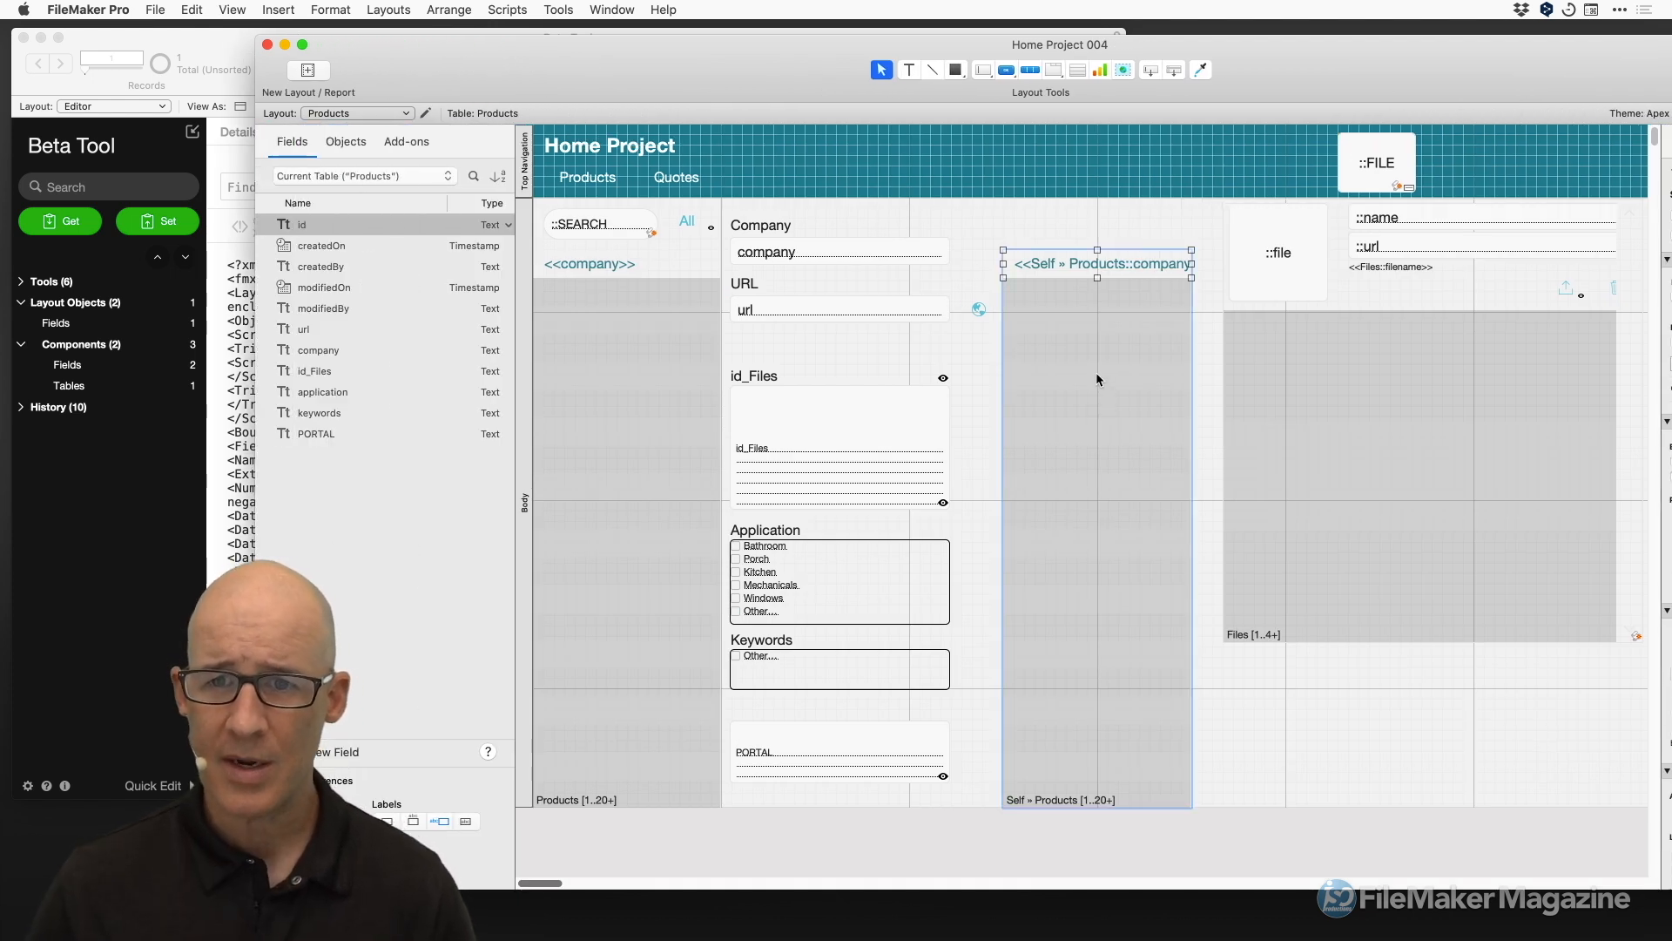
click(1091, 269)
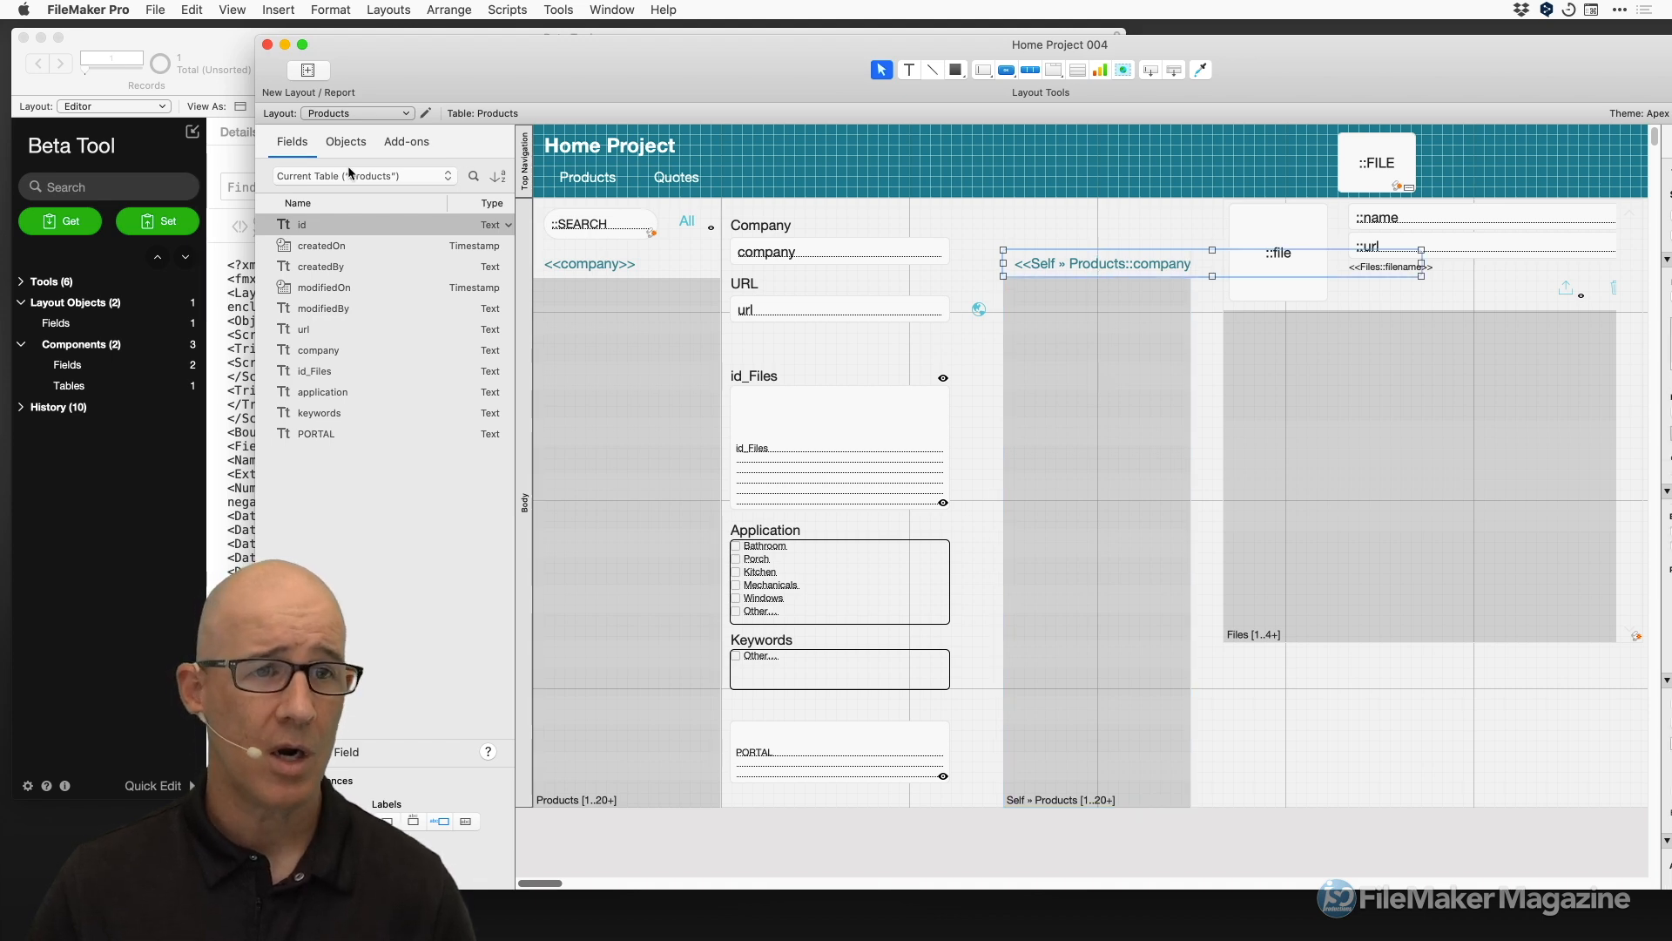
click(347, 143)
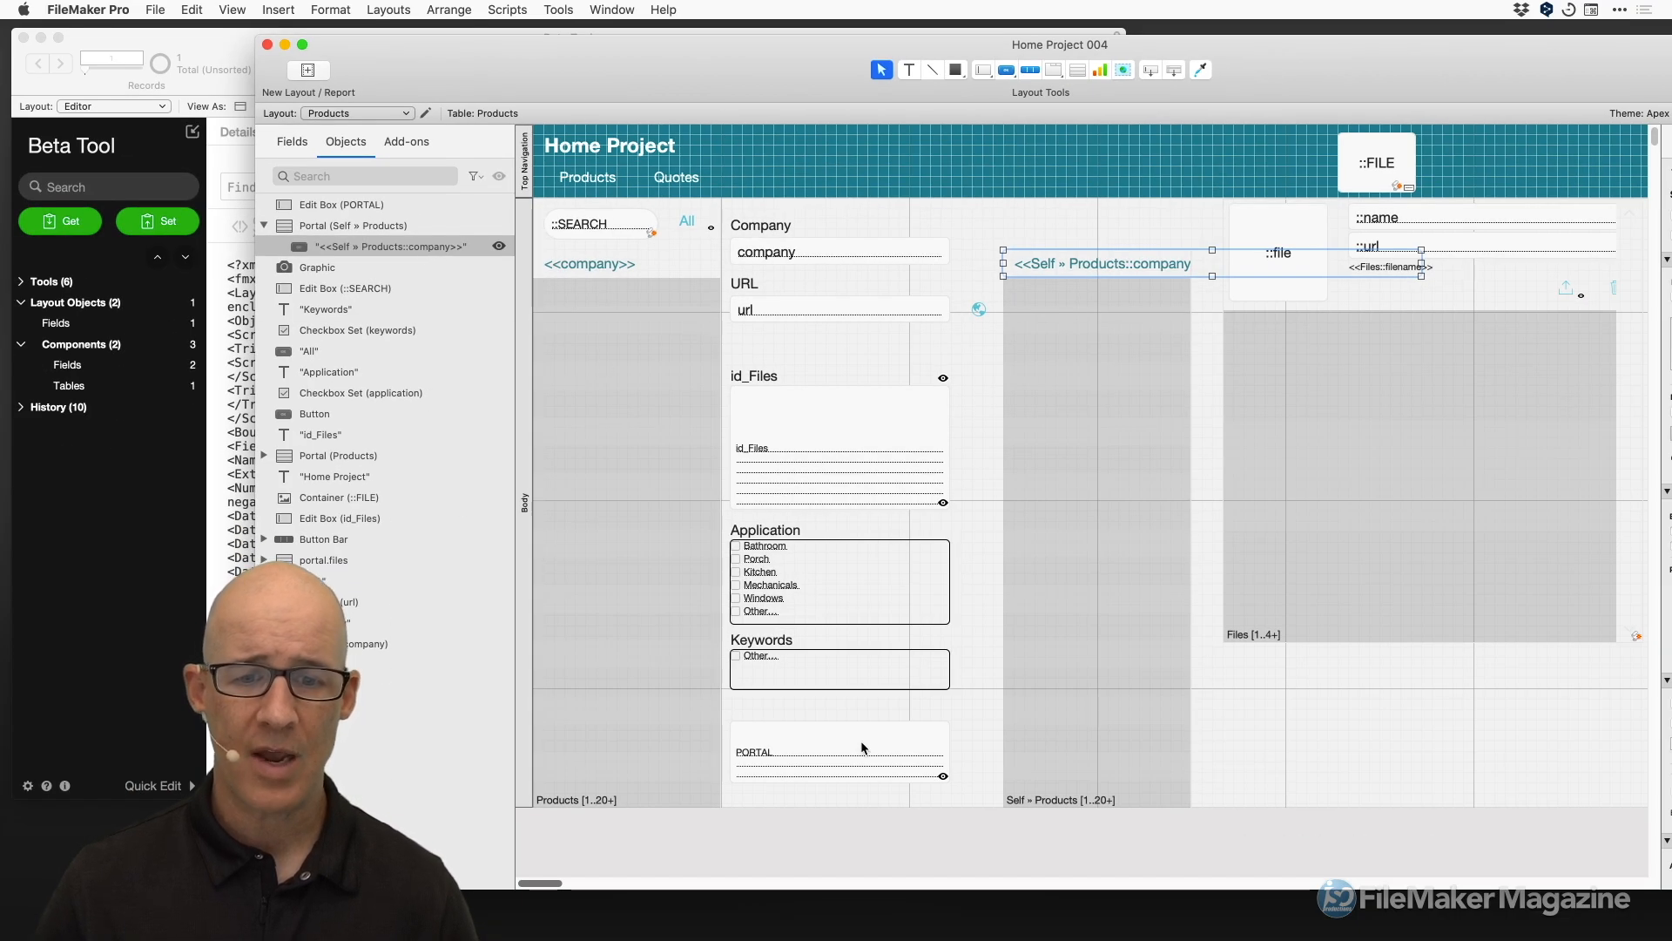
Return to Browse mode and review the relationship between PORTAL in Products and id in Self » Products on the relationships graph.
click(863, 754)
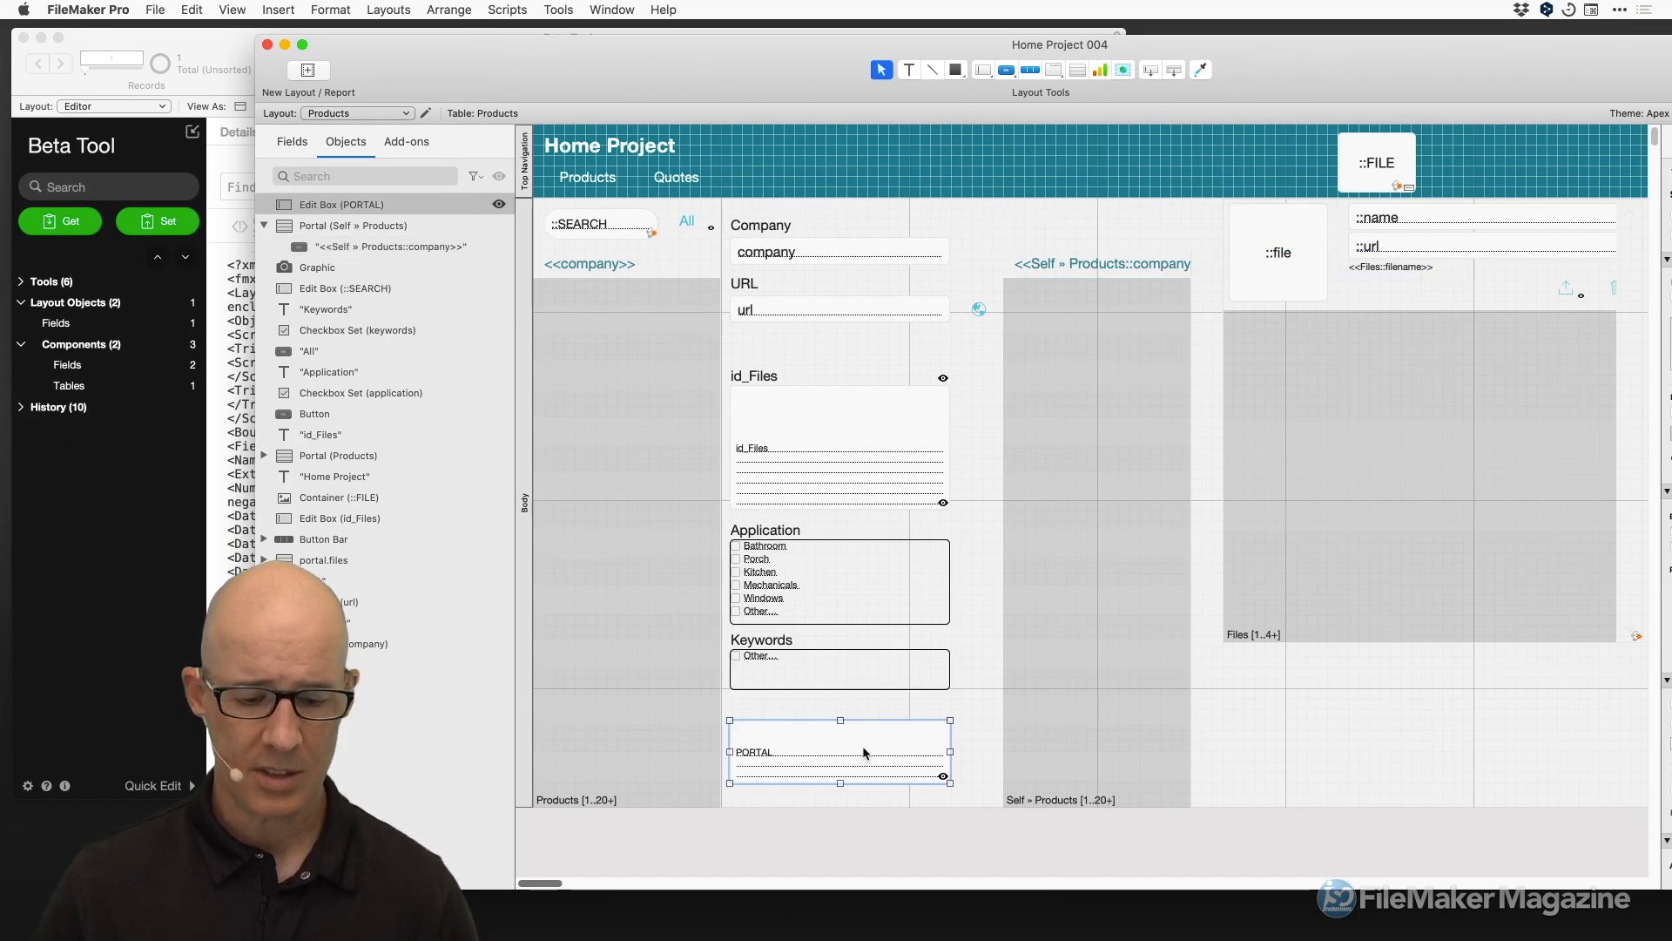
key(super+b)
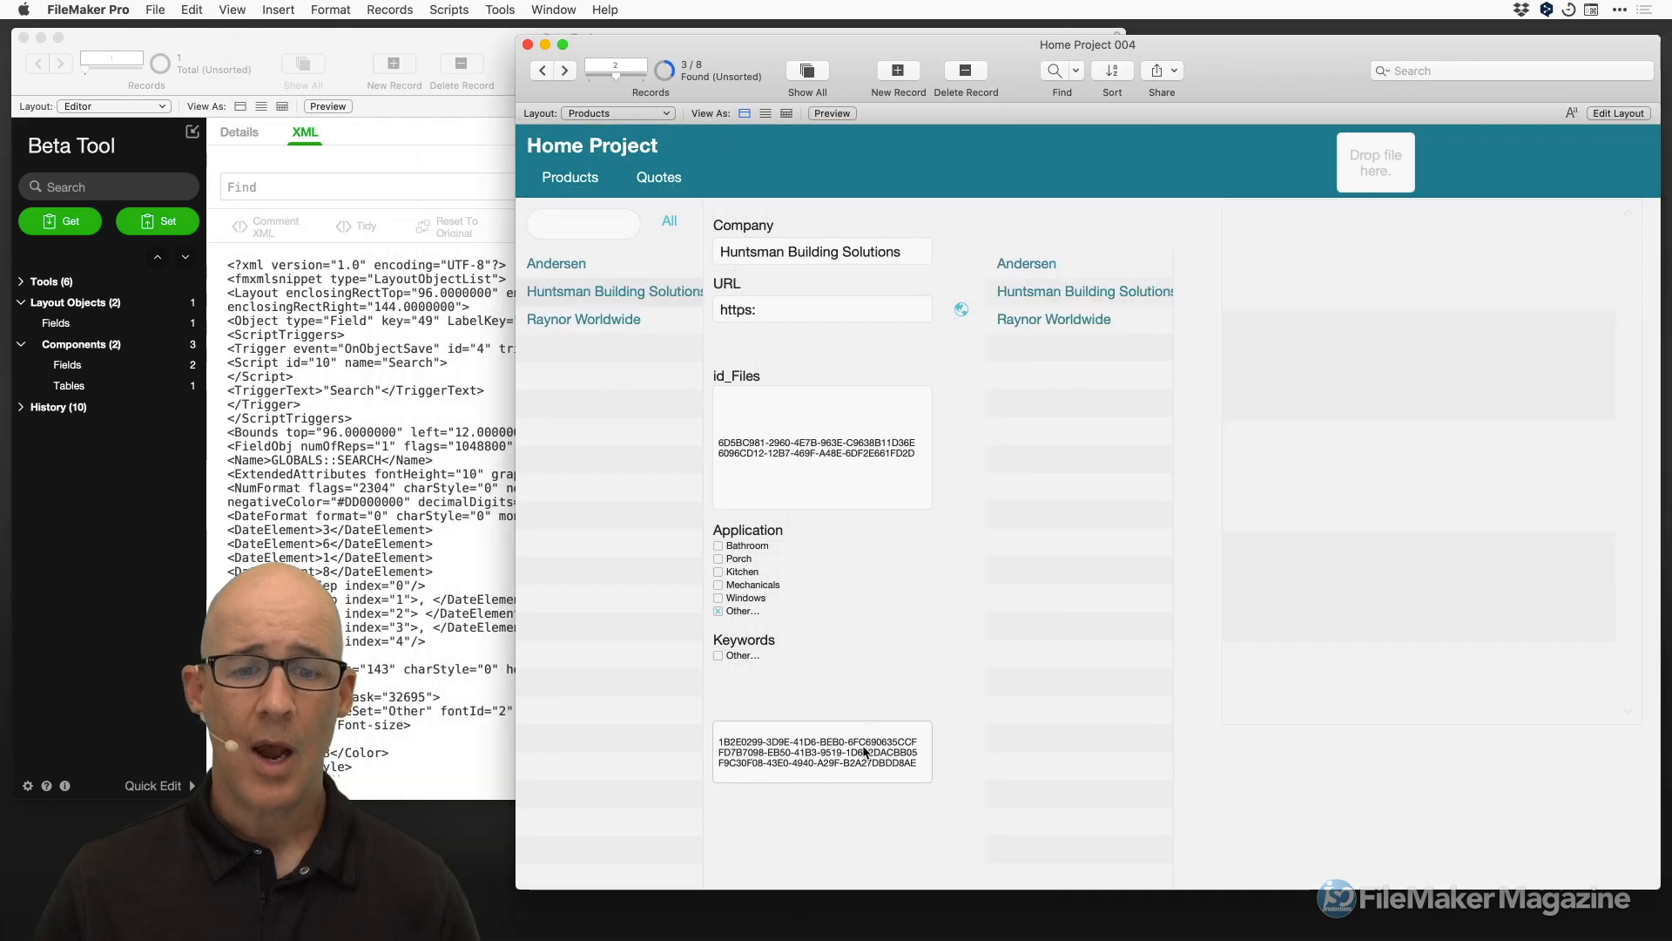
key(super+shift+d)
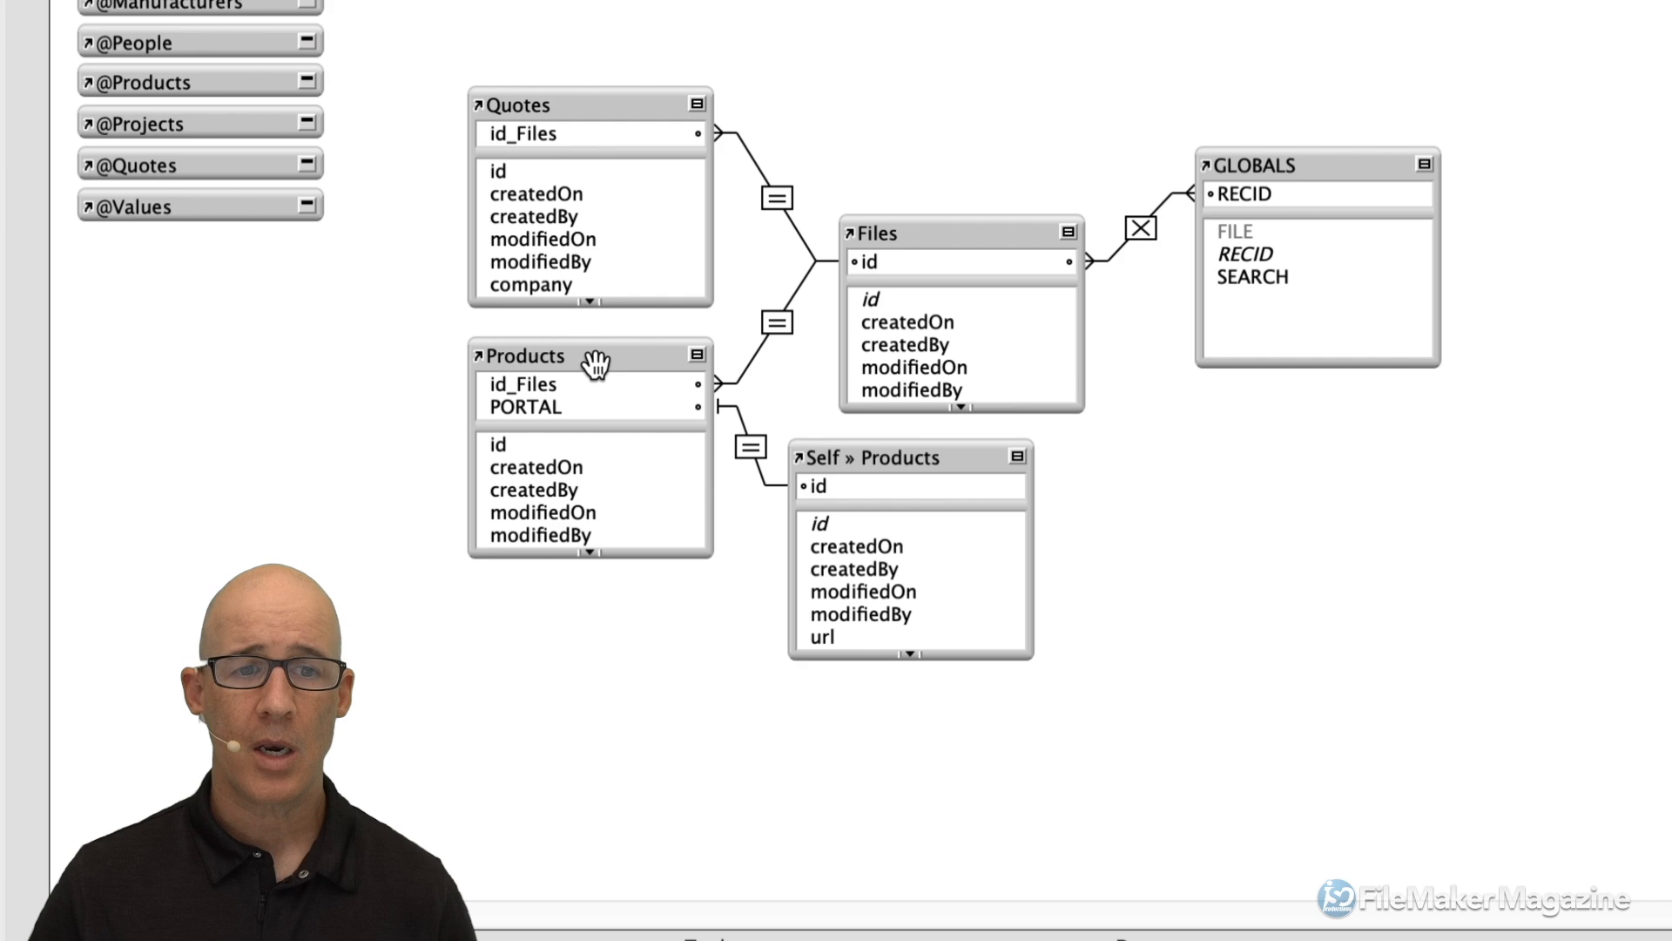
click(596, 364)
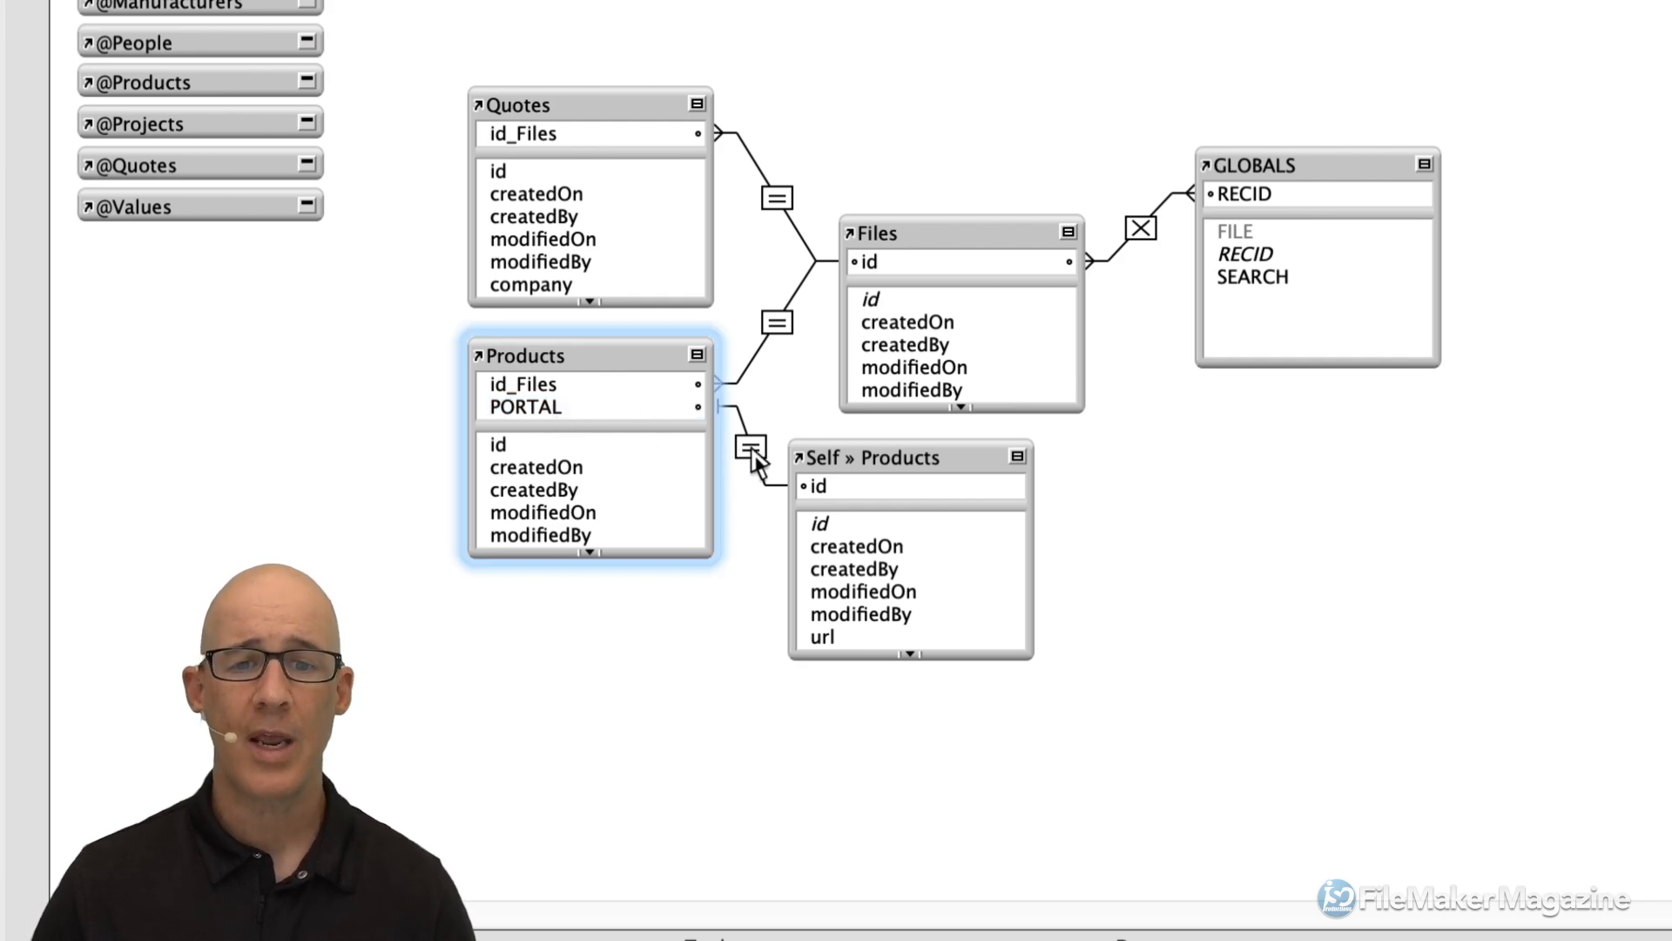
click(817, 489)
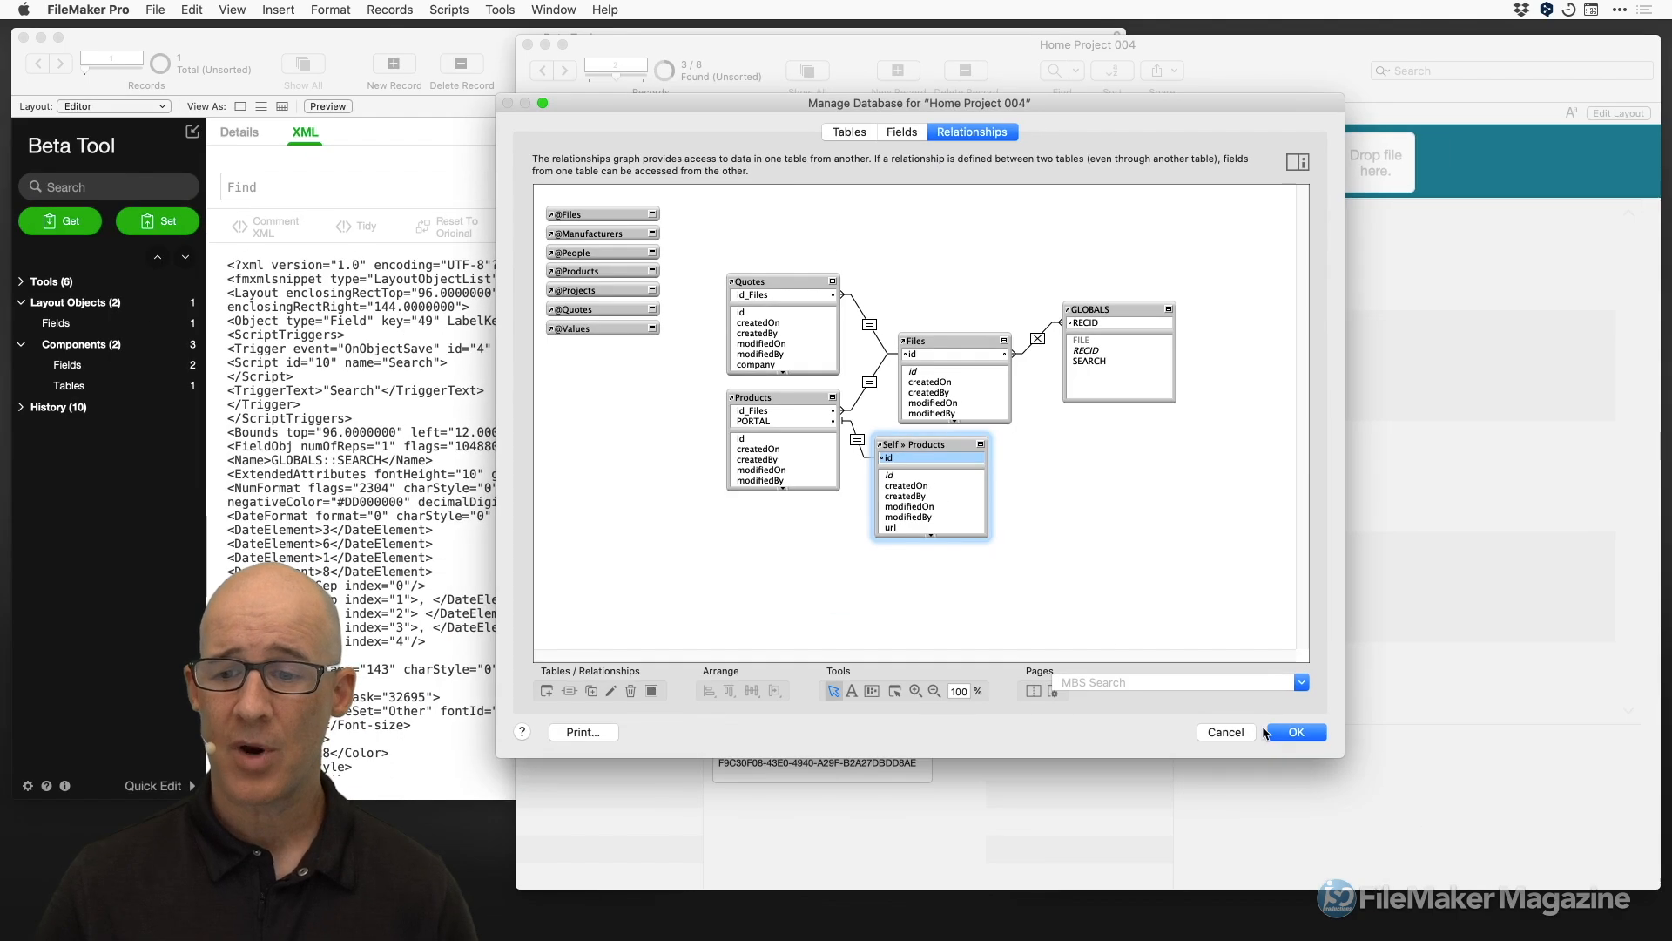
click(1295, 731)
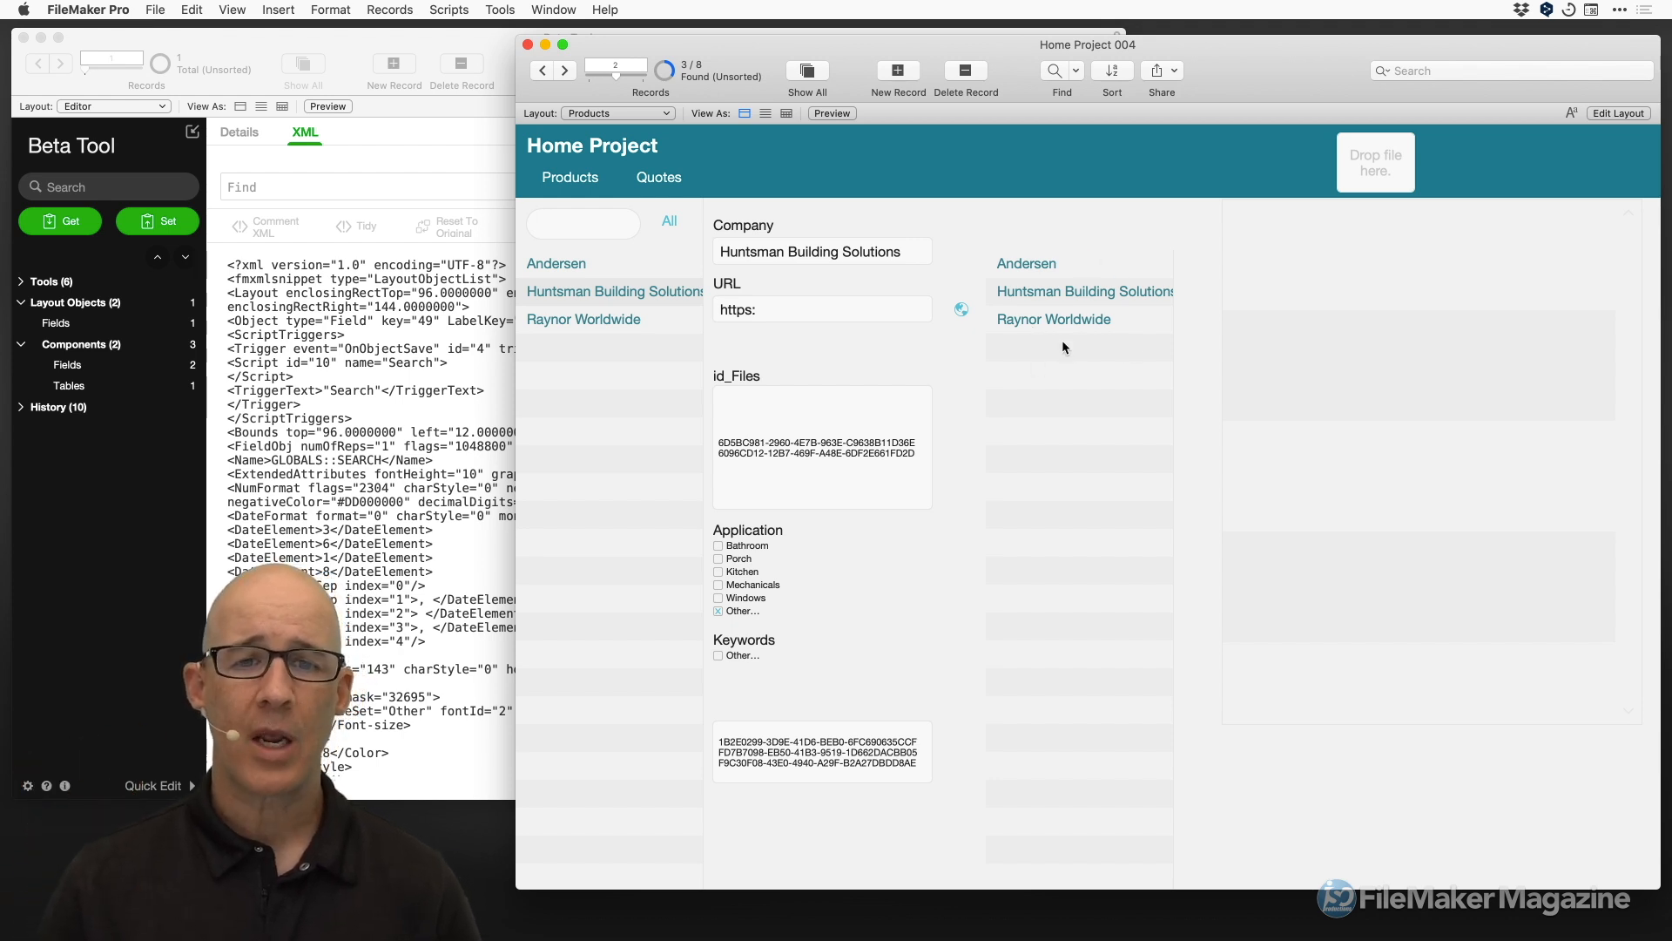
Clear the contents of the PORTAL field and commit the record.
click(871, 748)
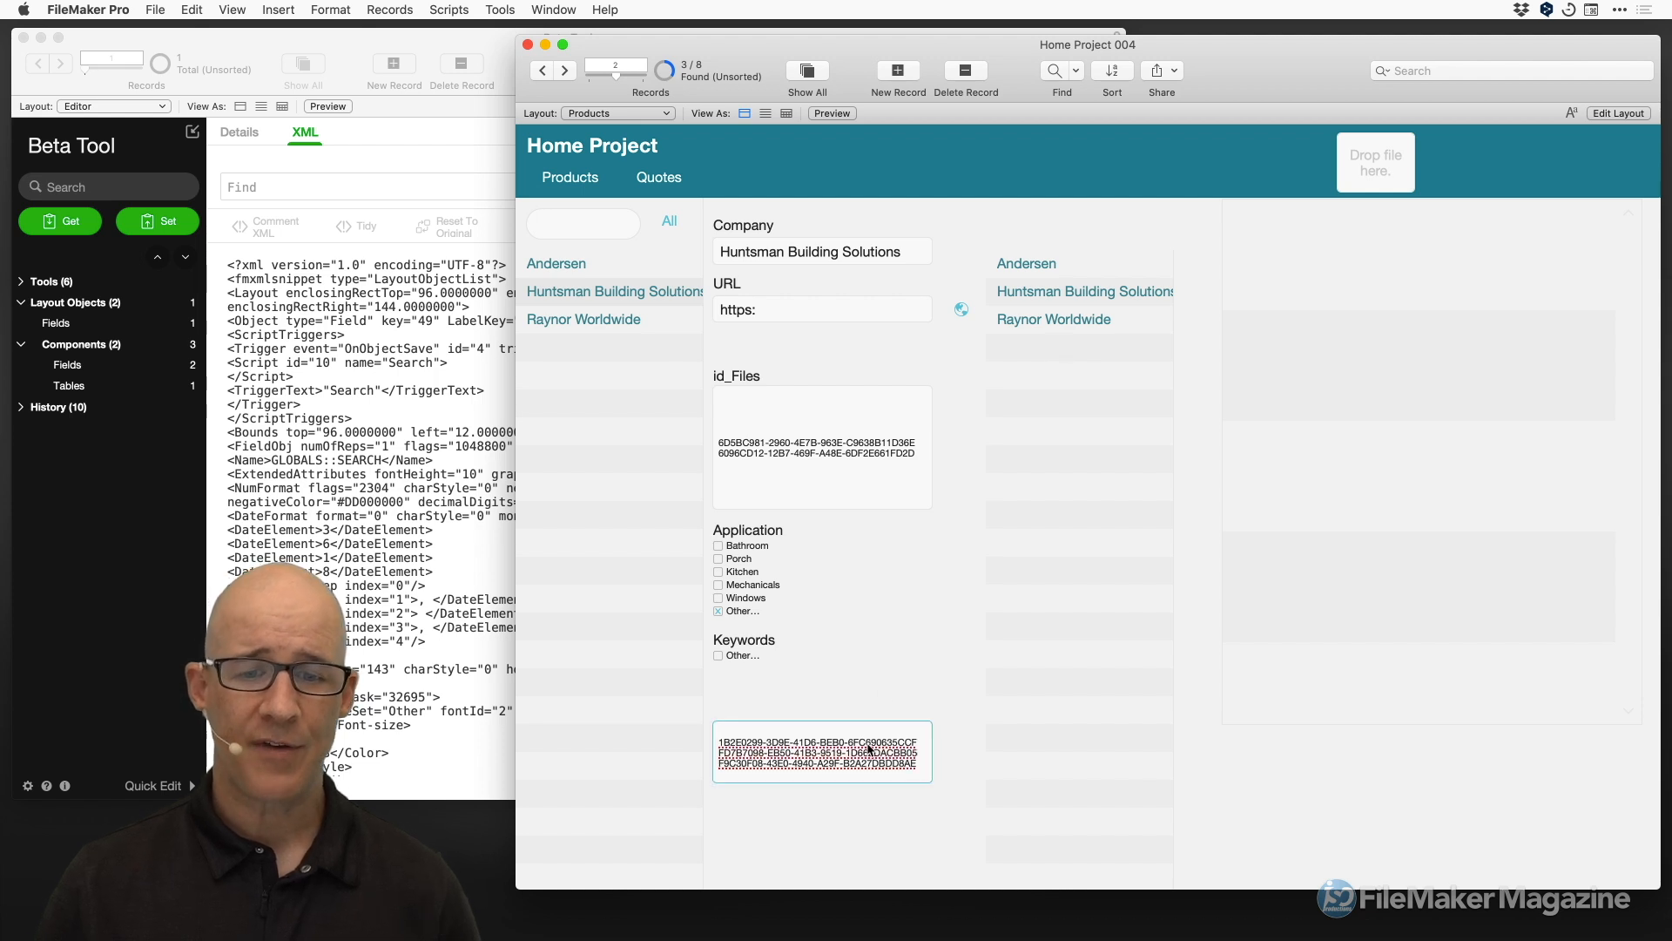
key(BackSpace)
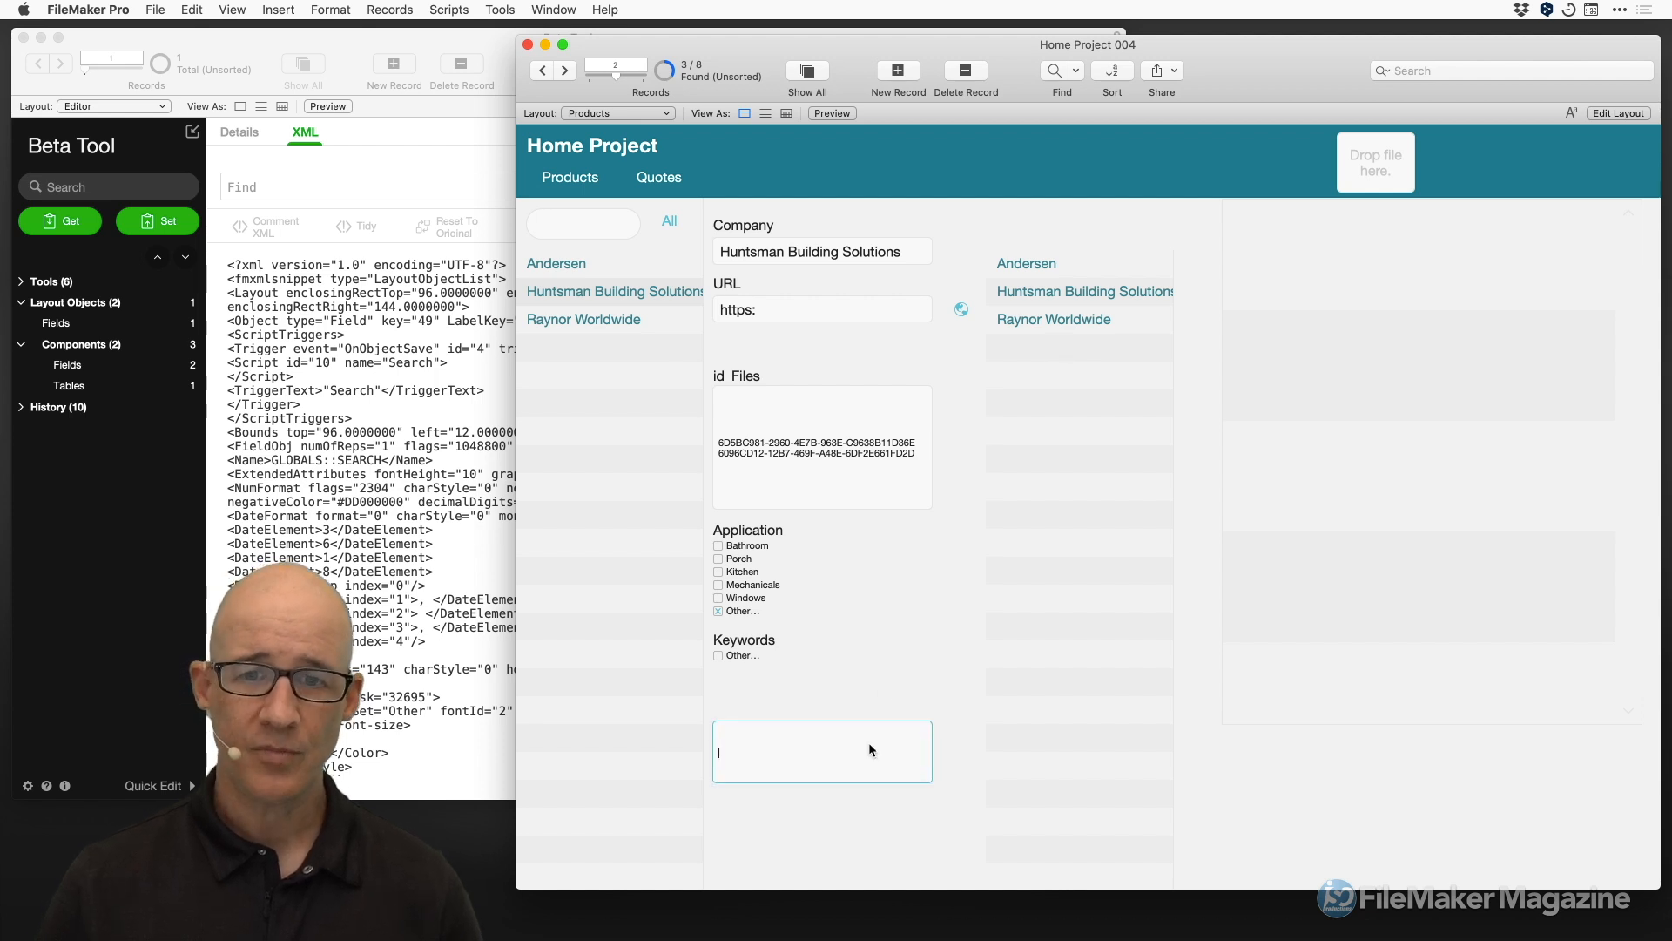
click(938, 680)
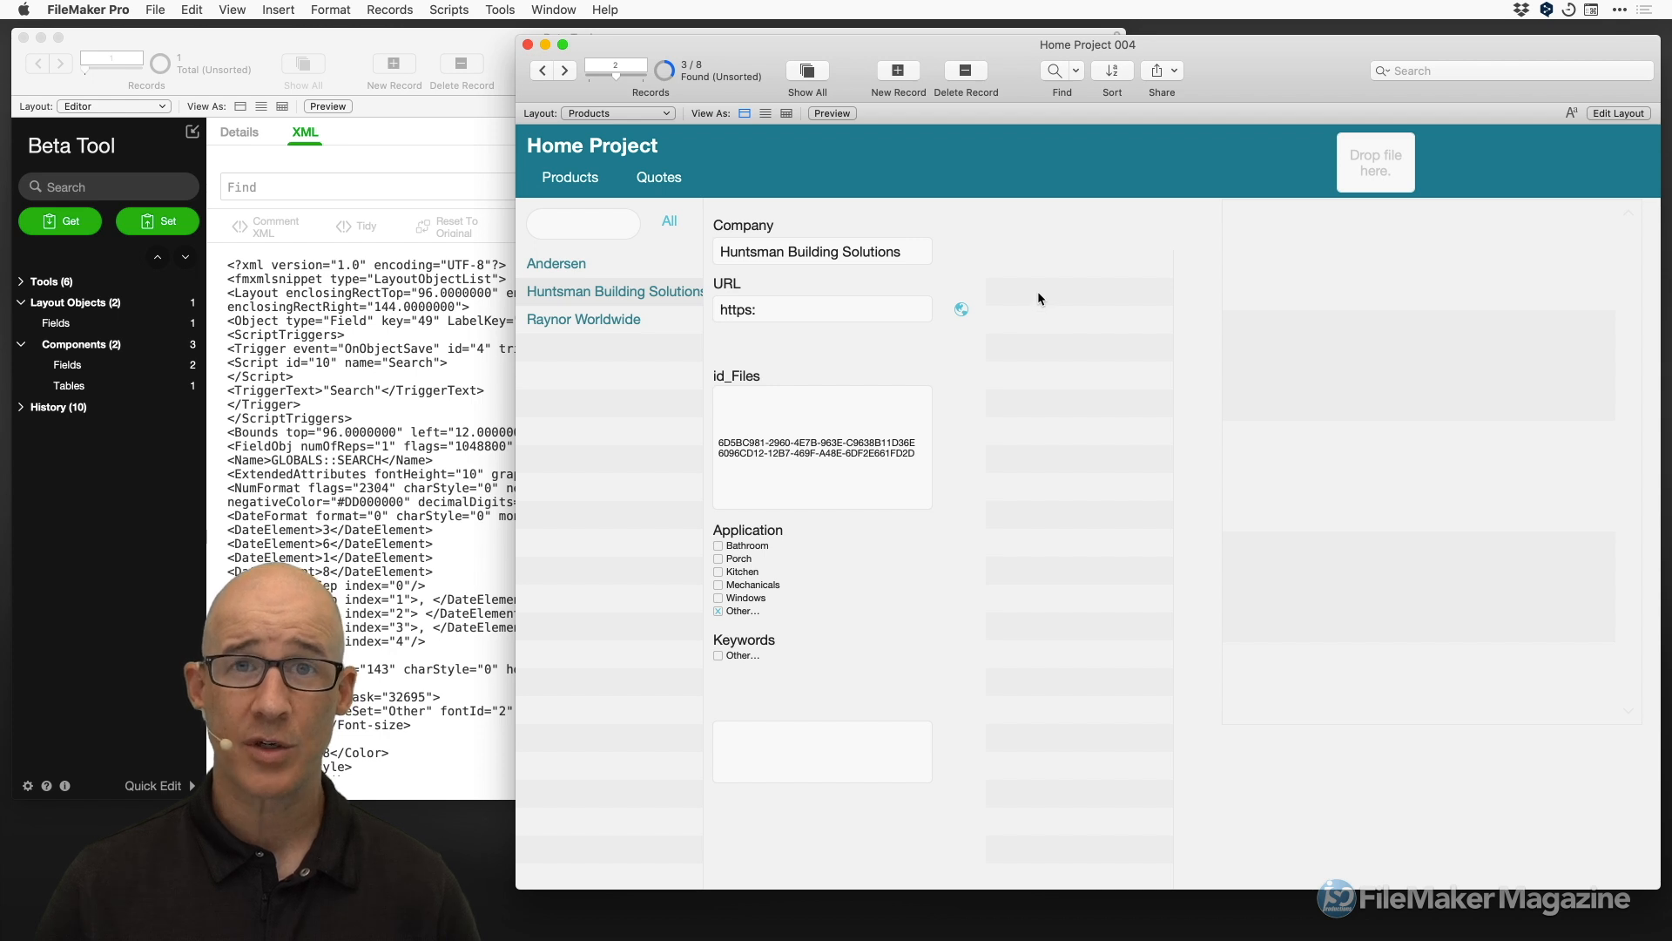
Replace the PORTAL field contents across the found set with the calculated result list ( PORTAL ; id ), and commit the record.
click(871, 753)
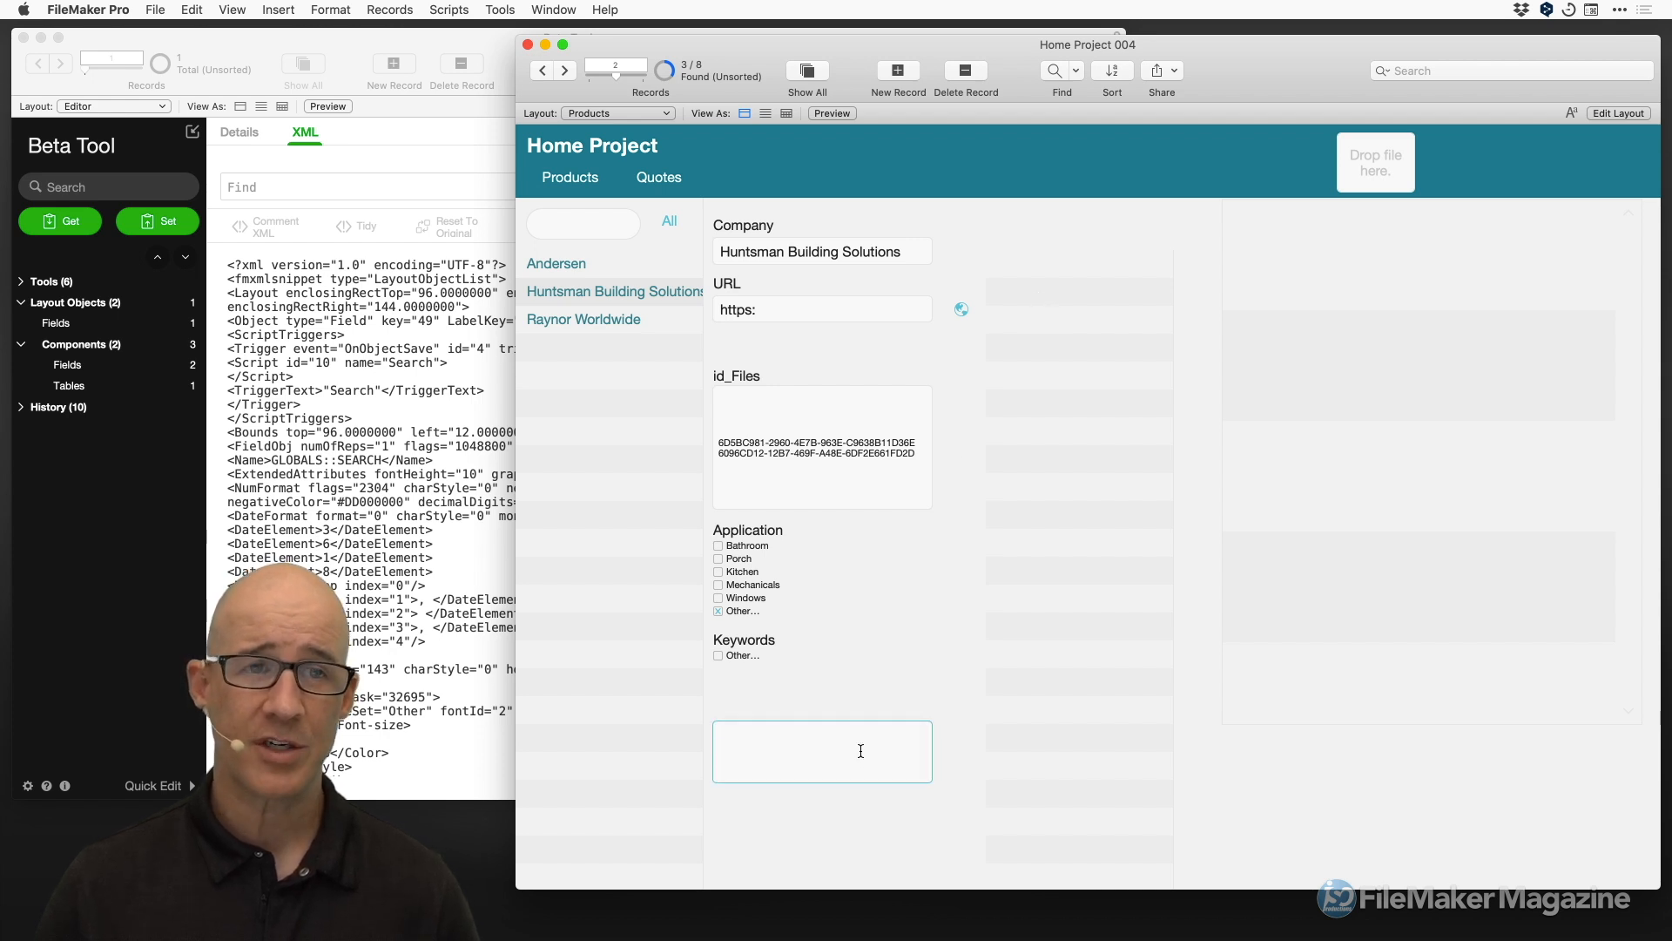
click(331, 10)
mouse_move(279, 10)
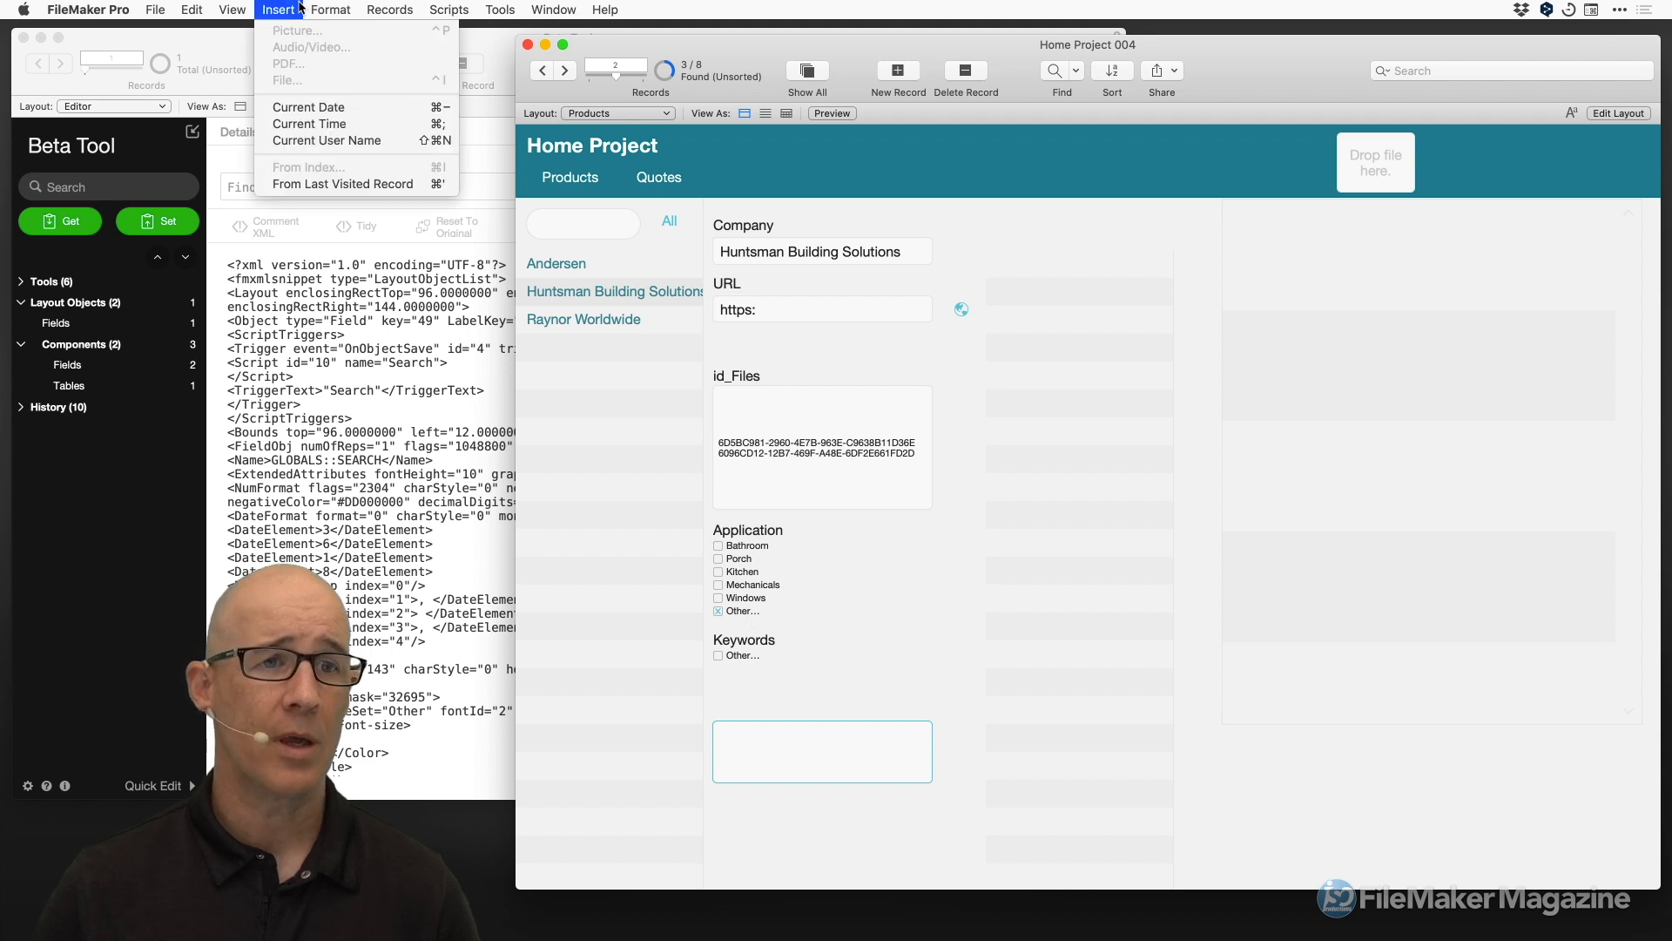
mouse_move(375, 9)
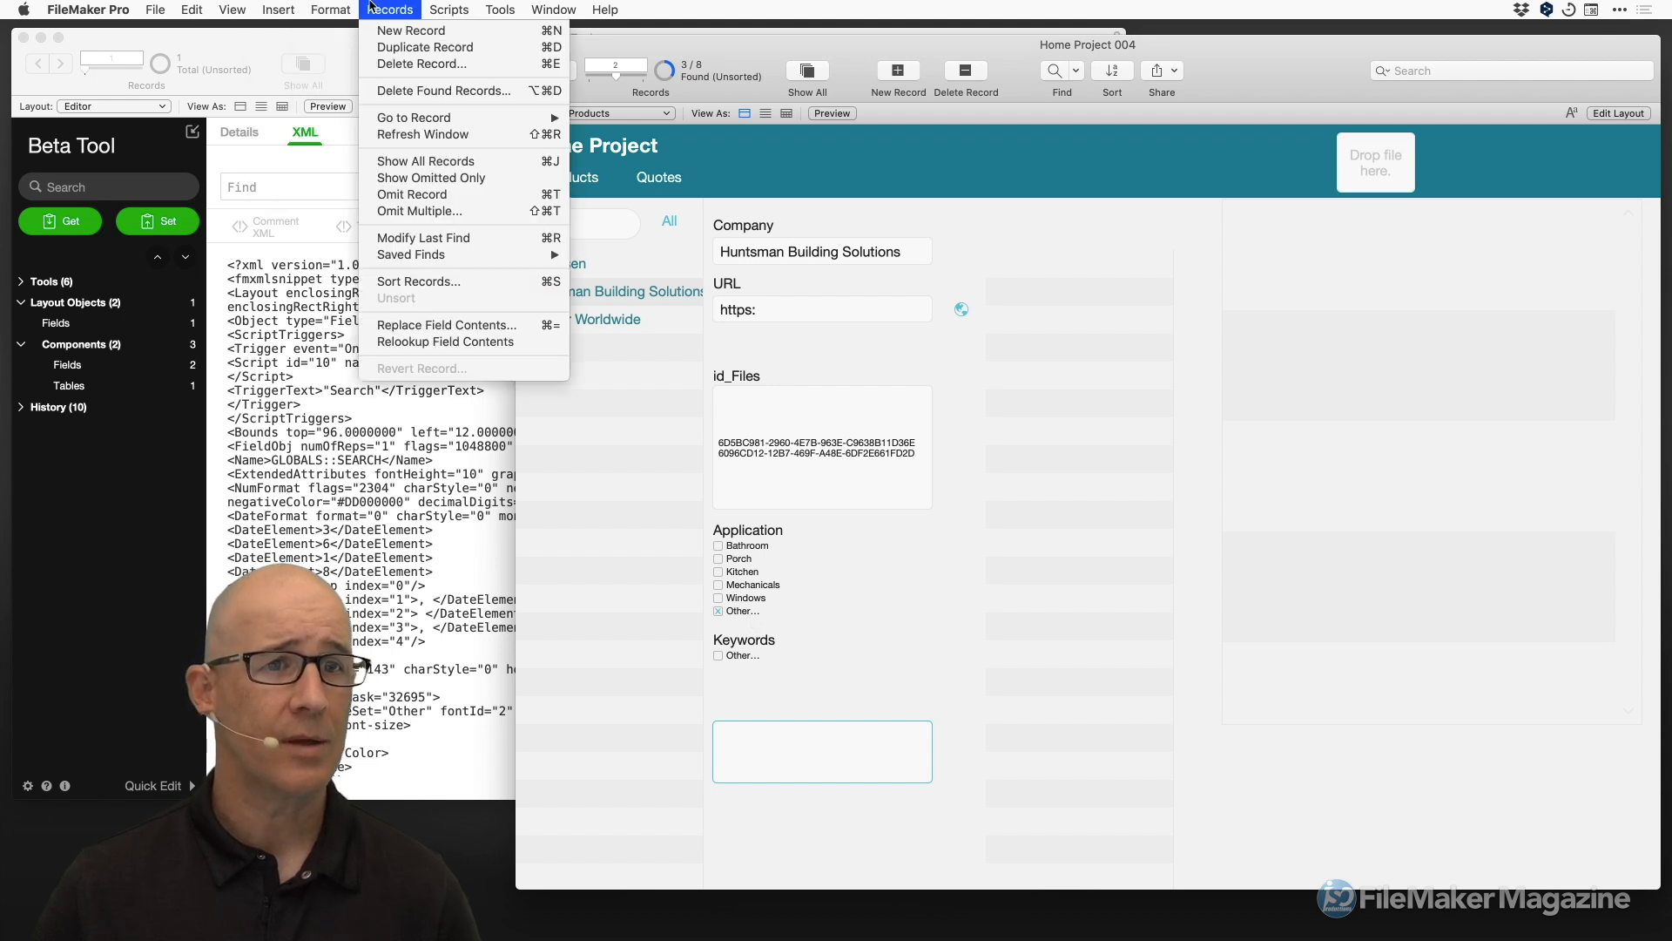
click(459, 331)
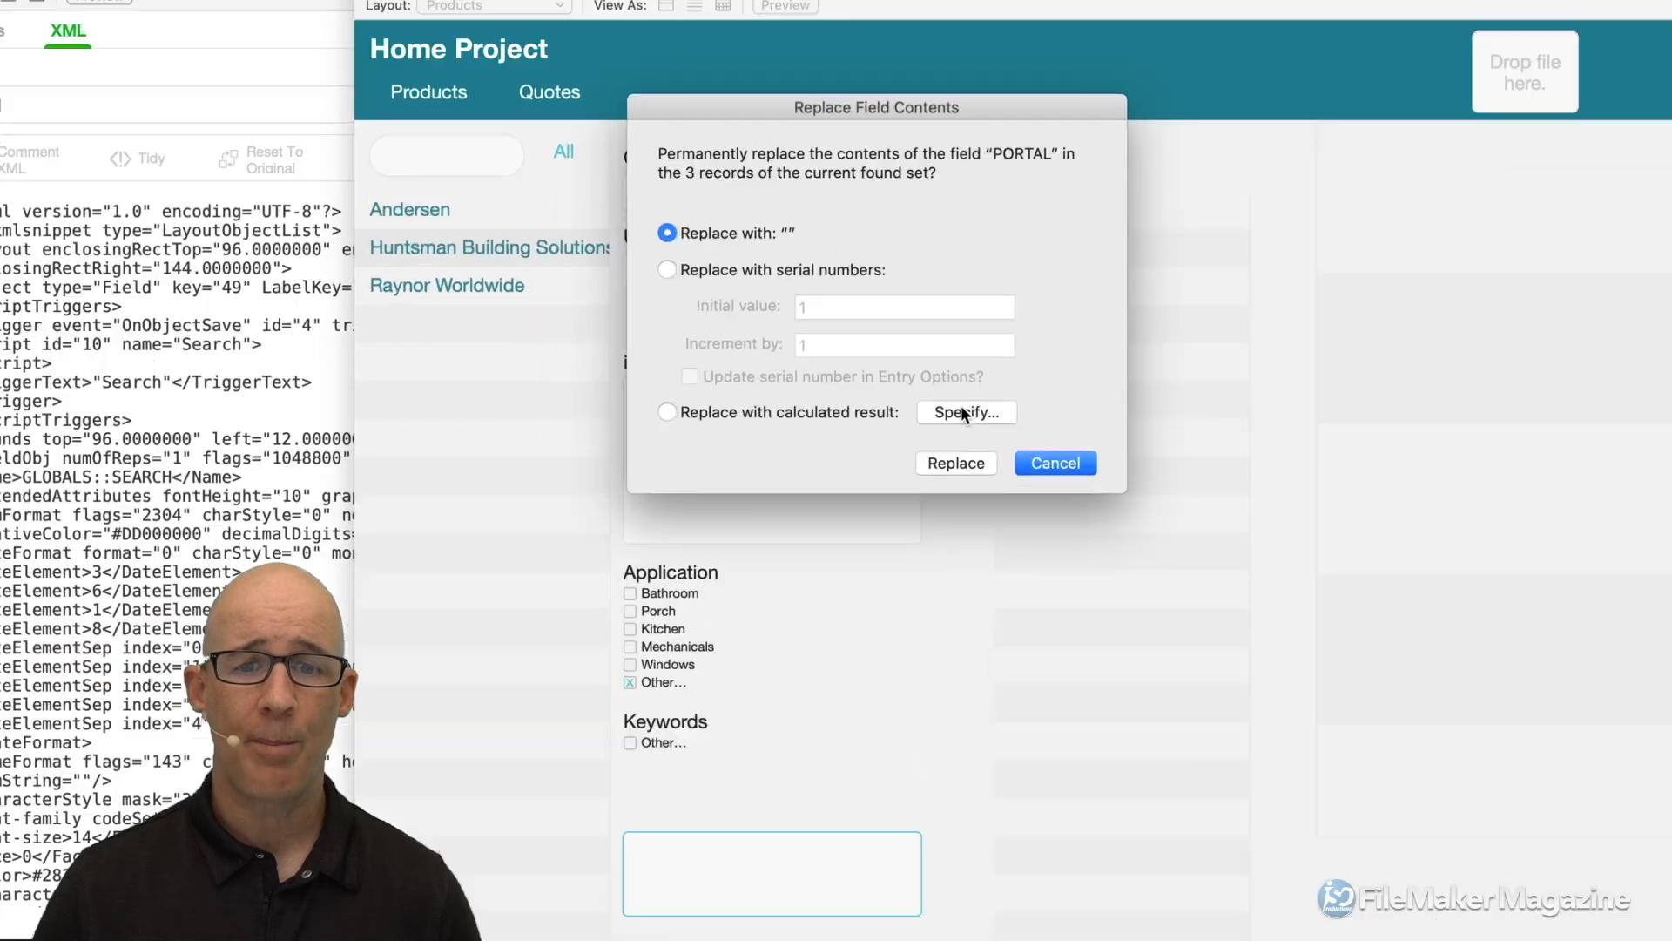
click(963, 410)
text(list ( PORTAL ; id ))
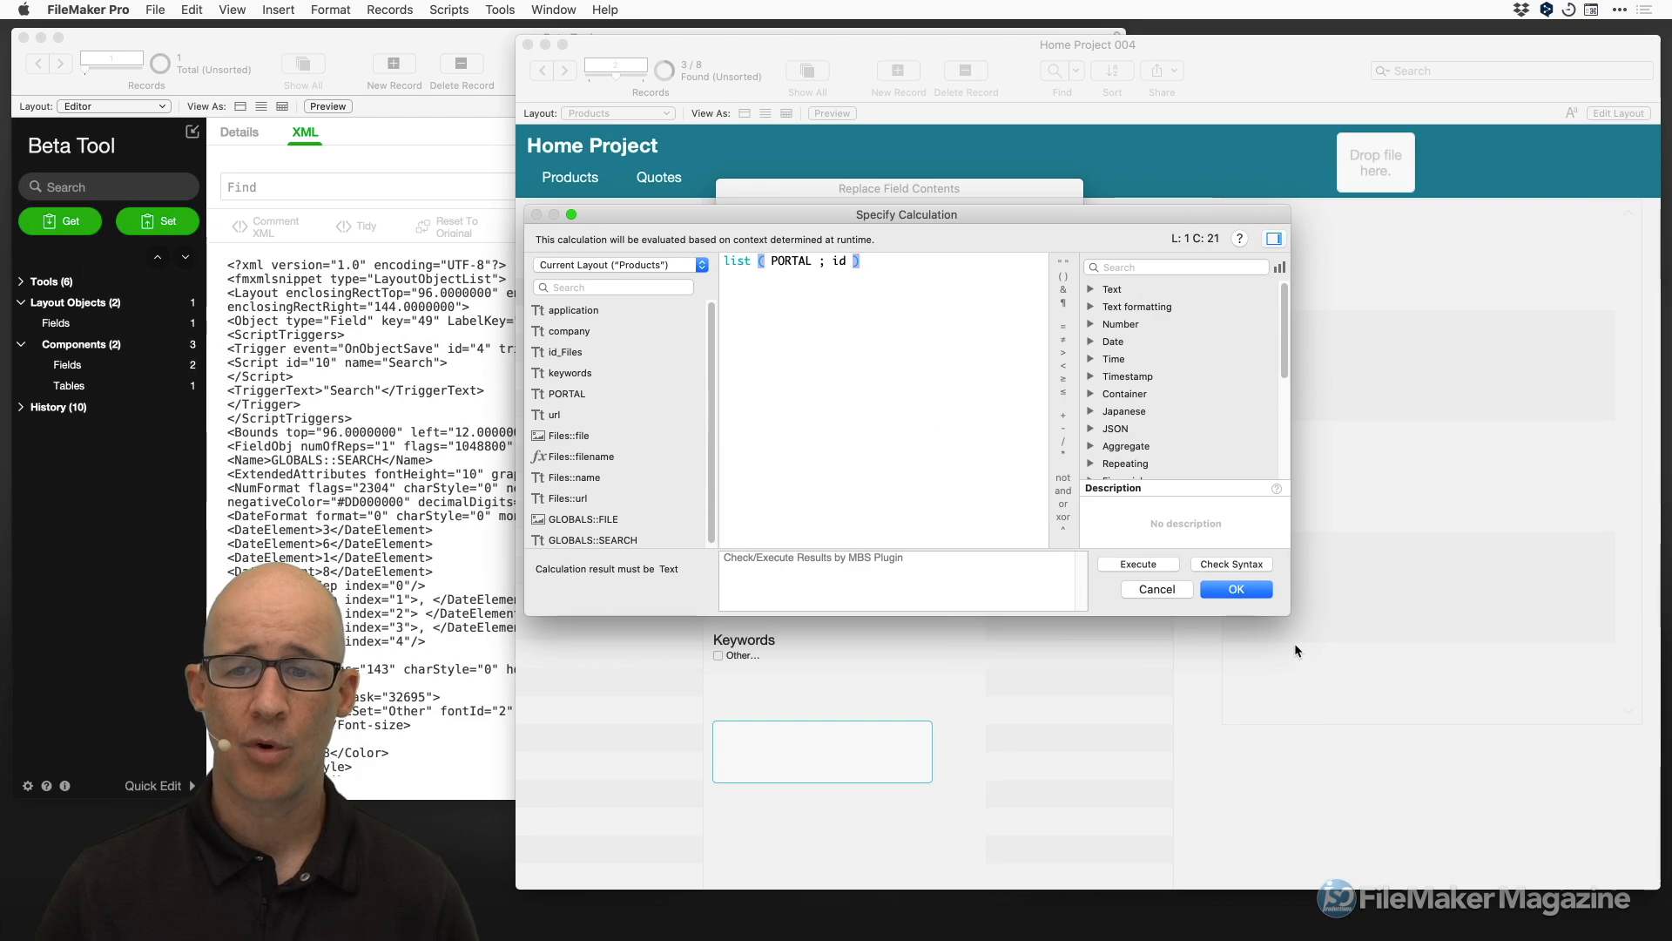
click(1570, 795)
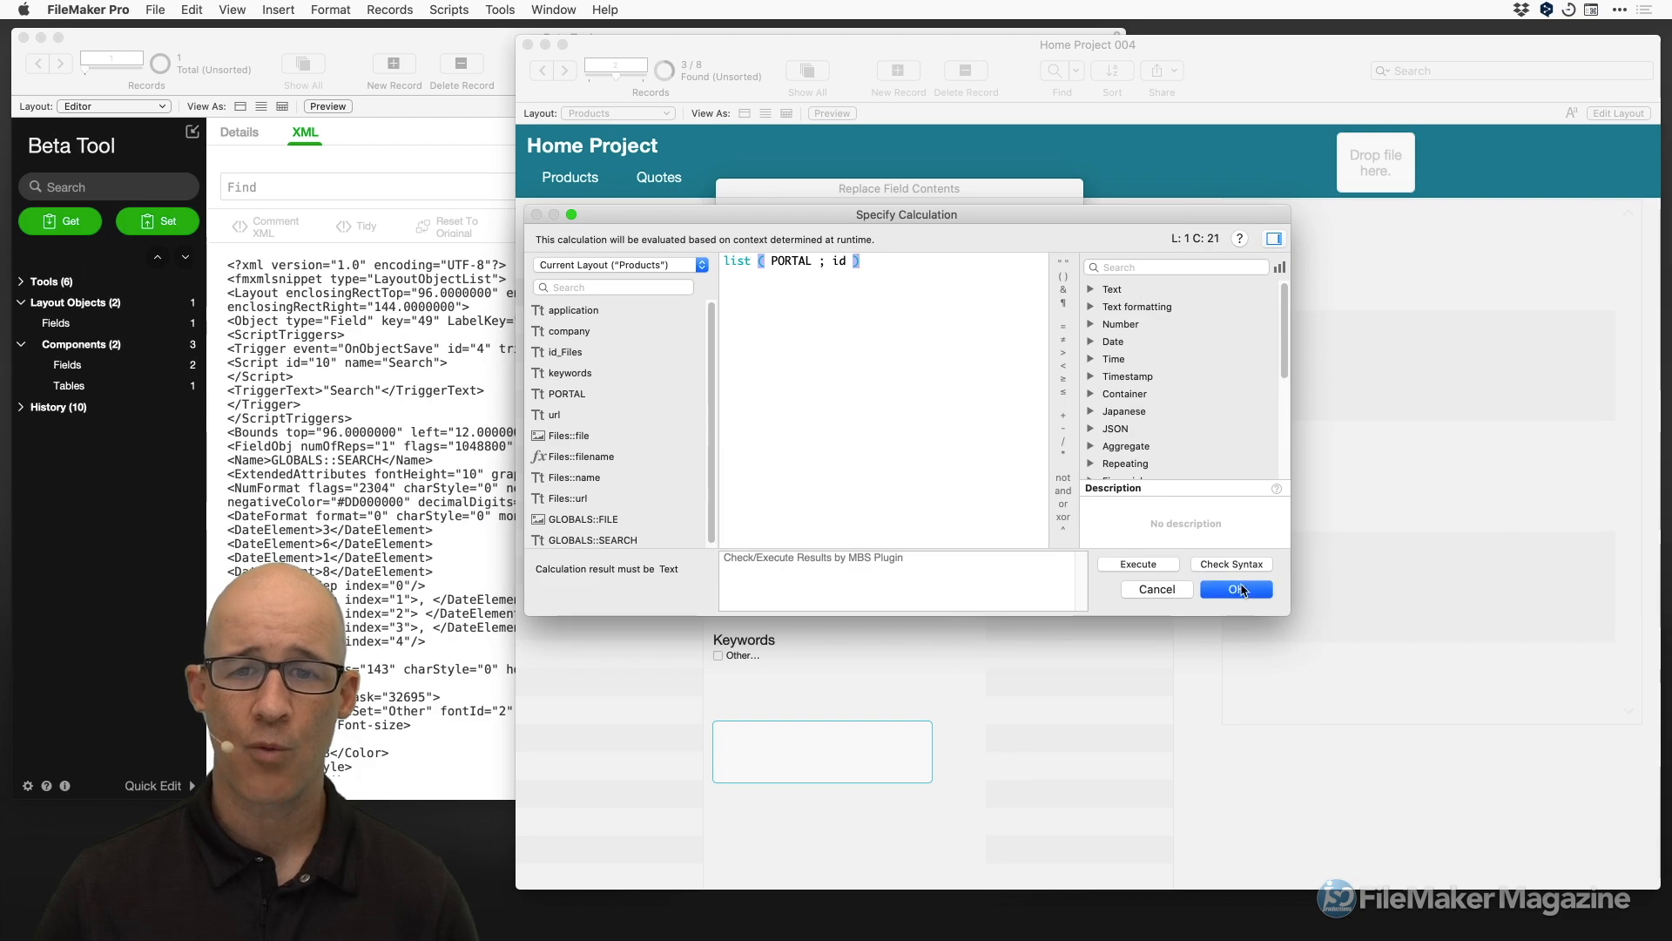
click(969, 450)
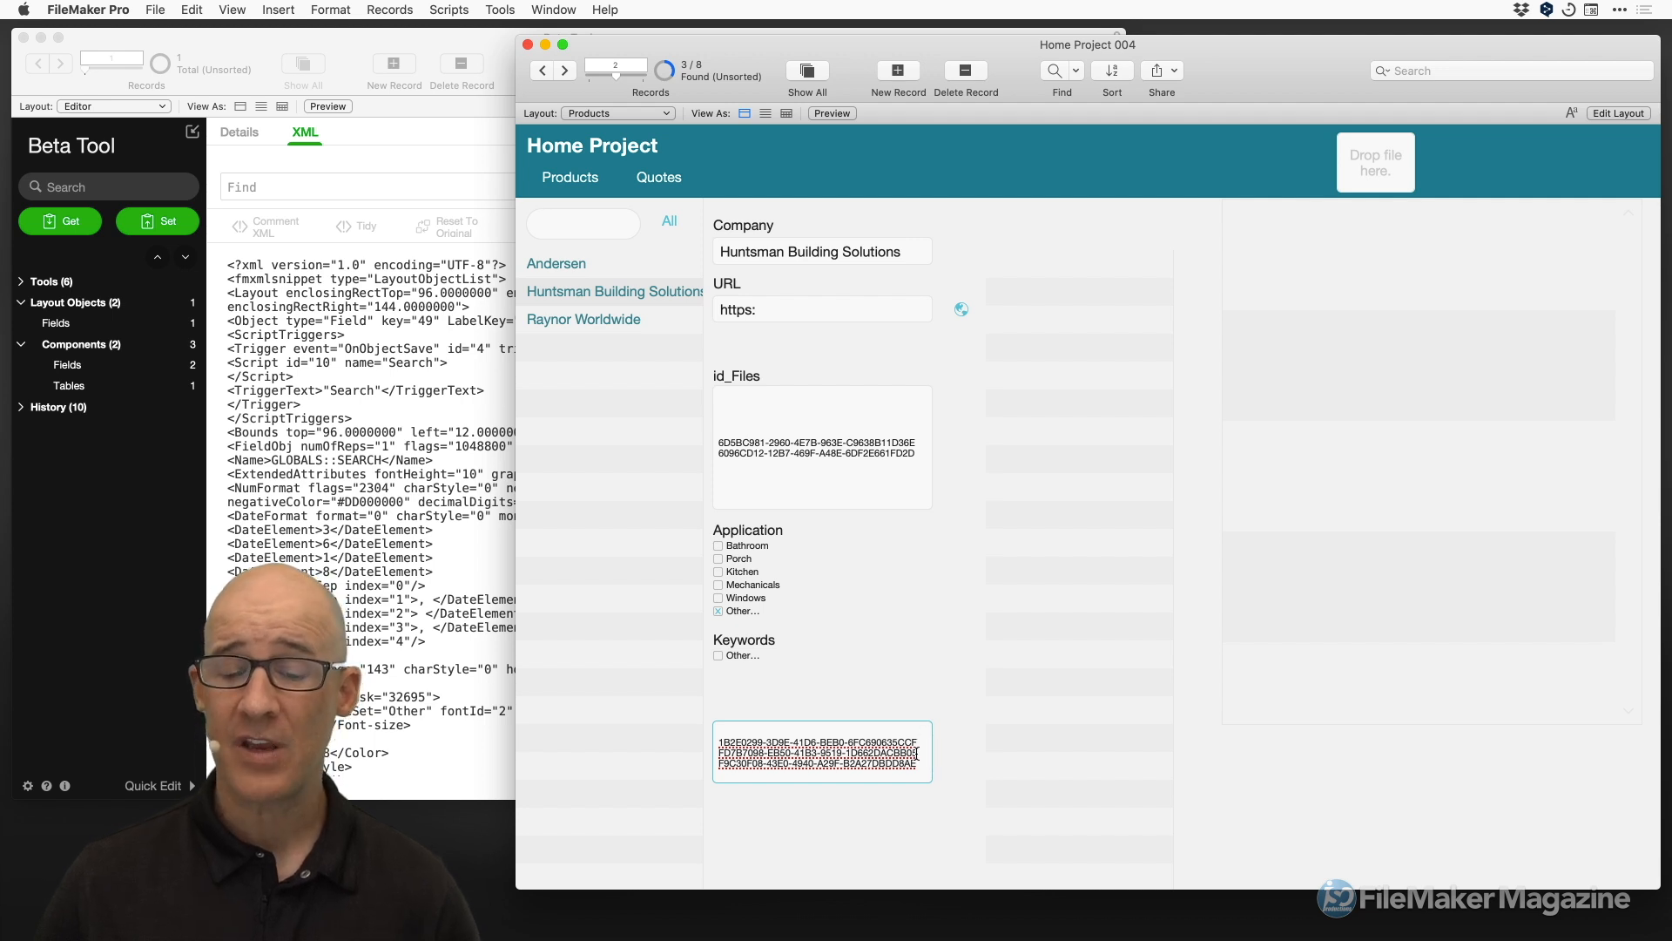
click(951, 730)
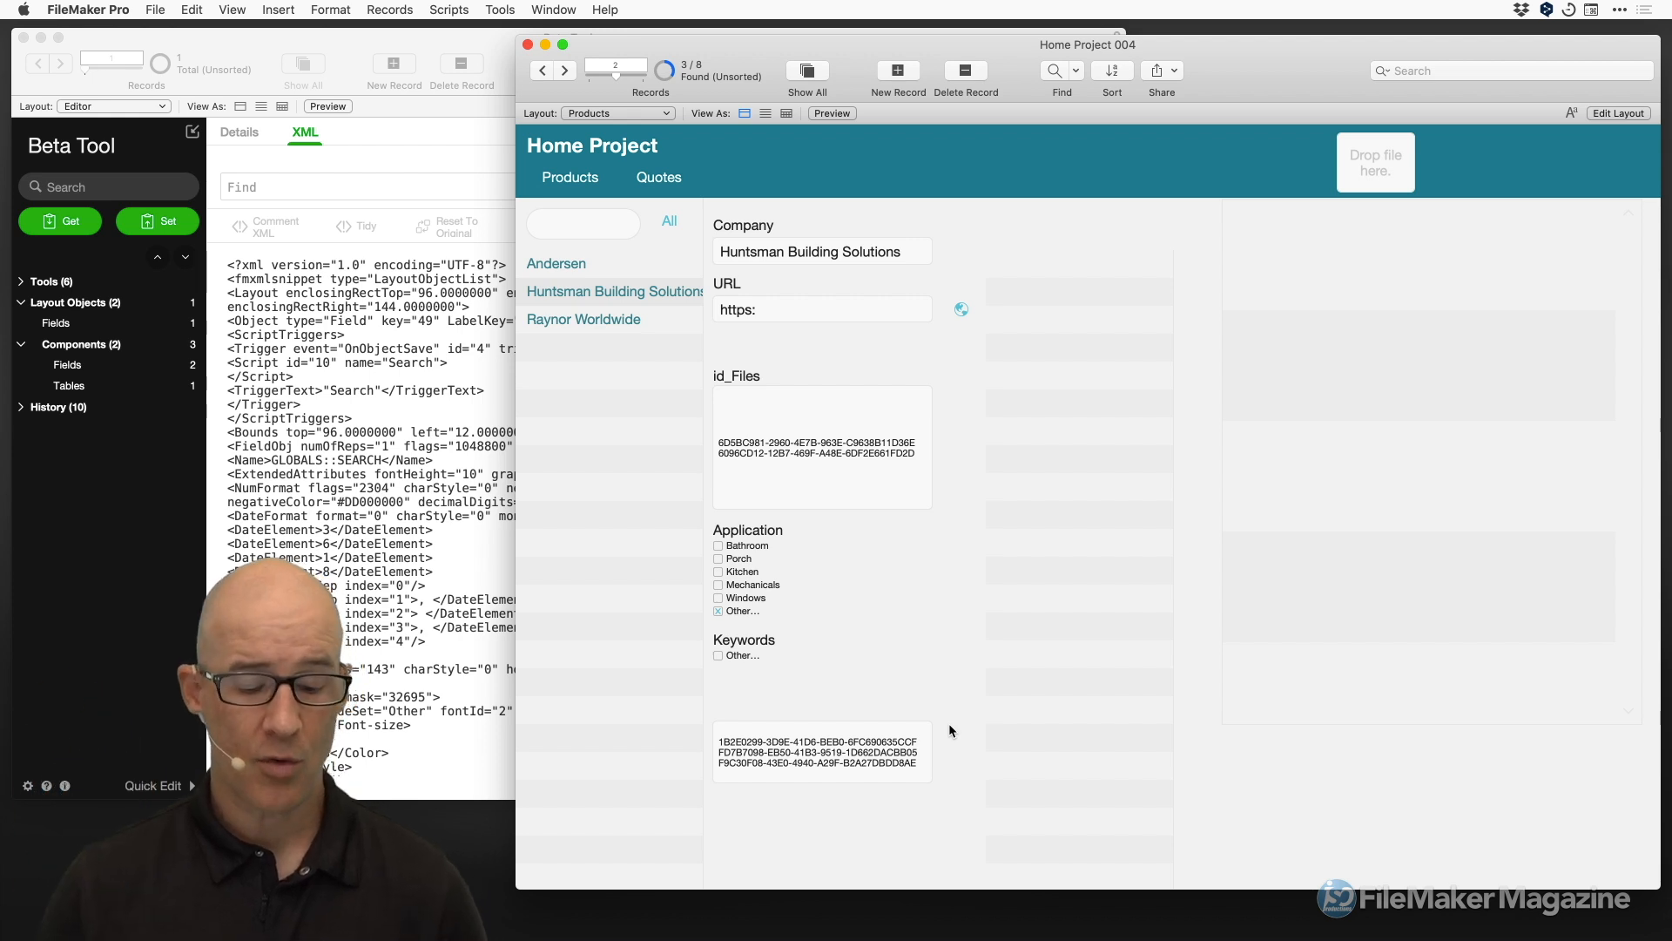
Create a script named Sandbox, move it above the Search script, and save it.
key(super+shift+s)
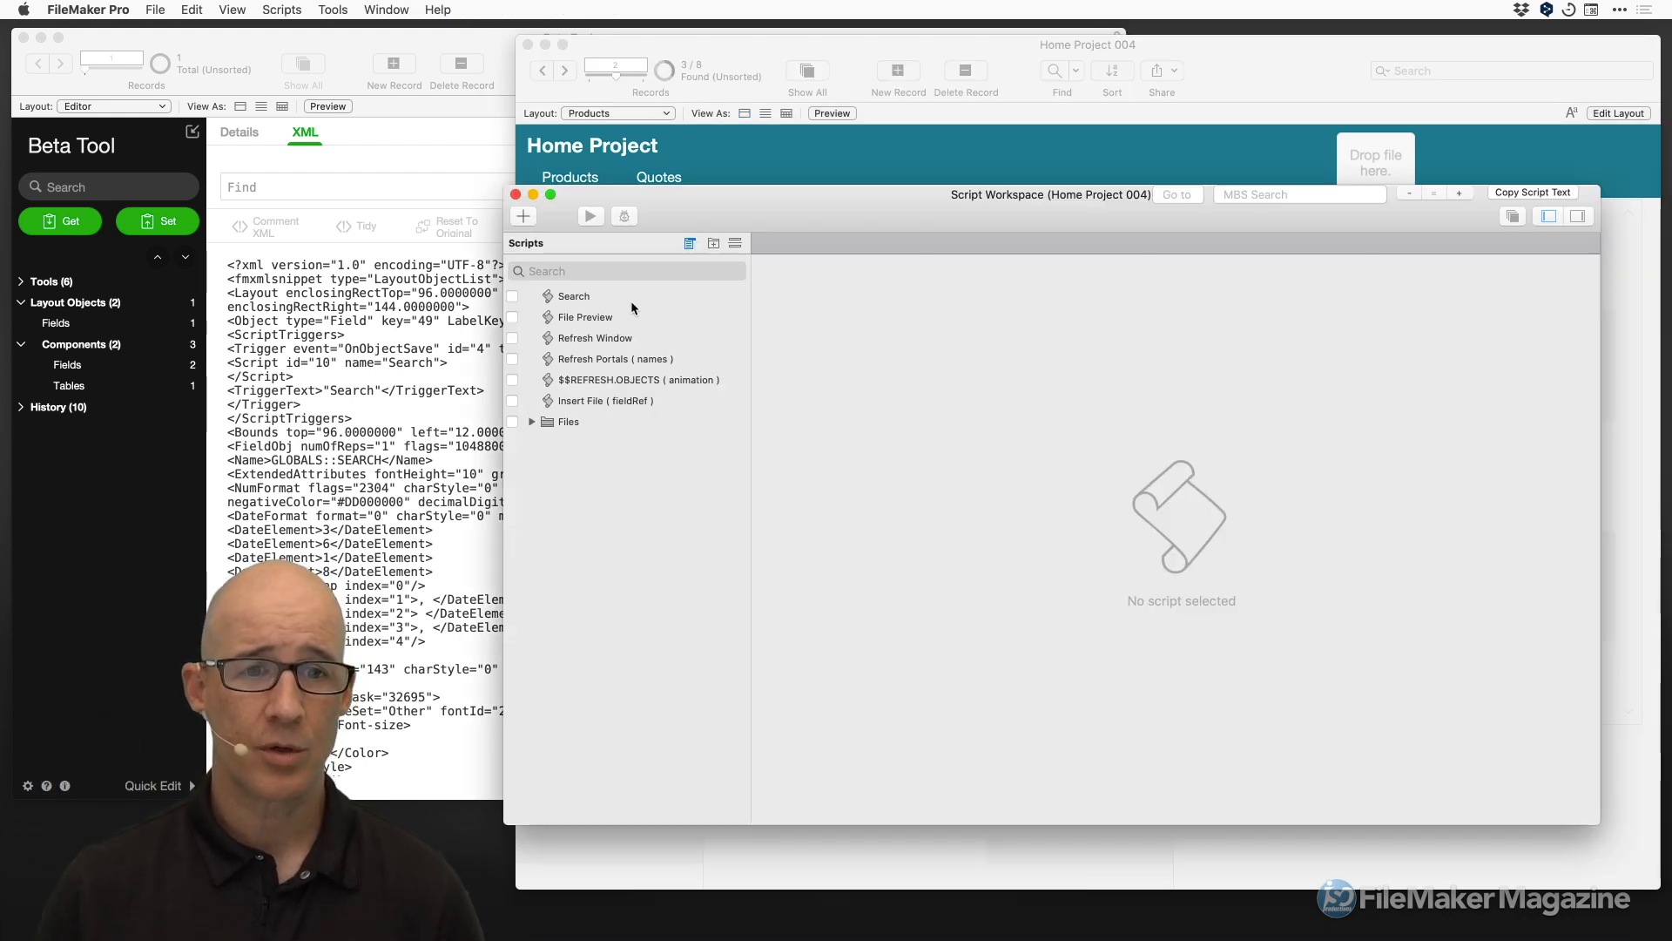
click(523, 216)
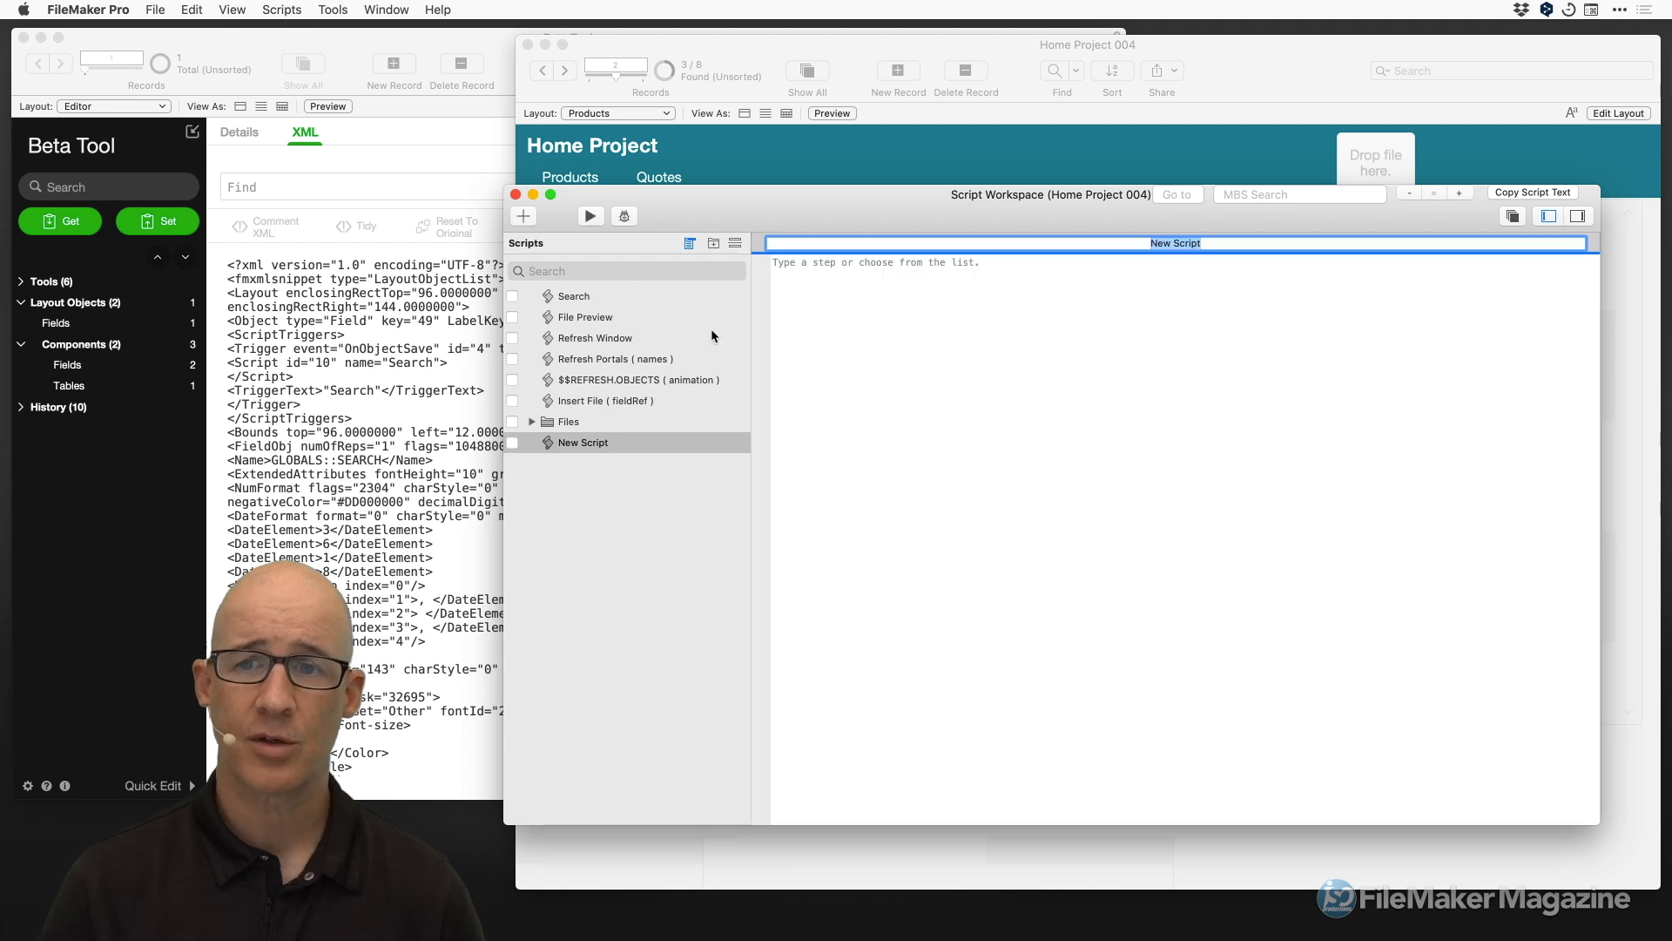
text(Sandbox)
key(Return)
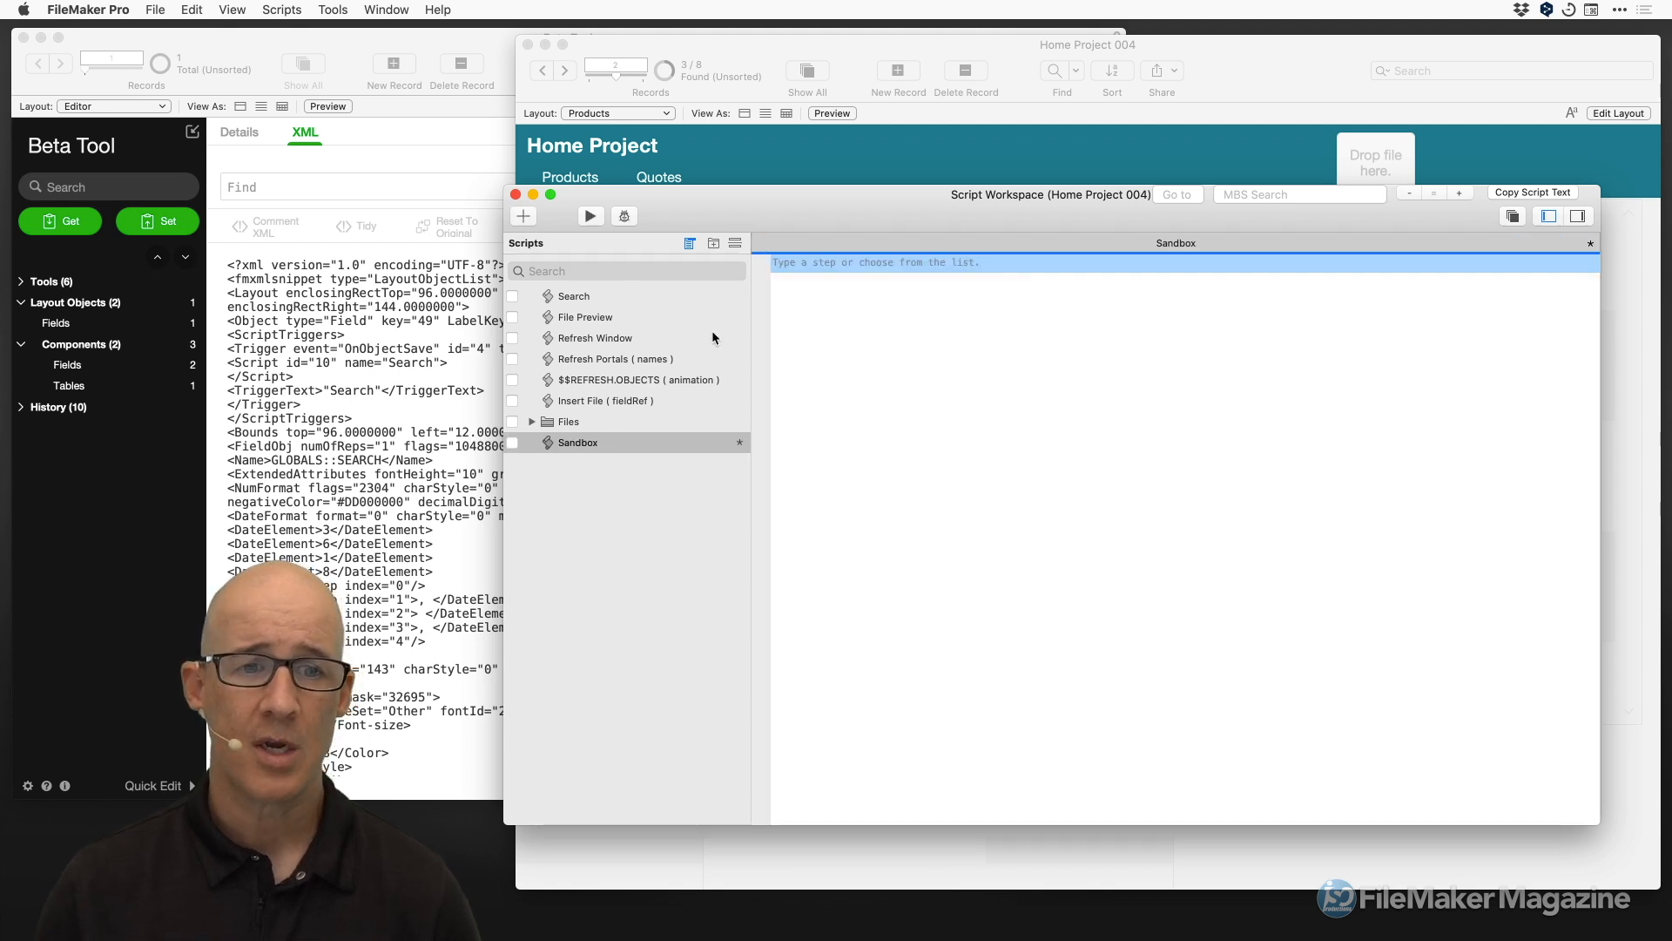
drag(551, 447, 556, 290)
key(super+s)
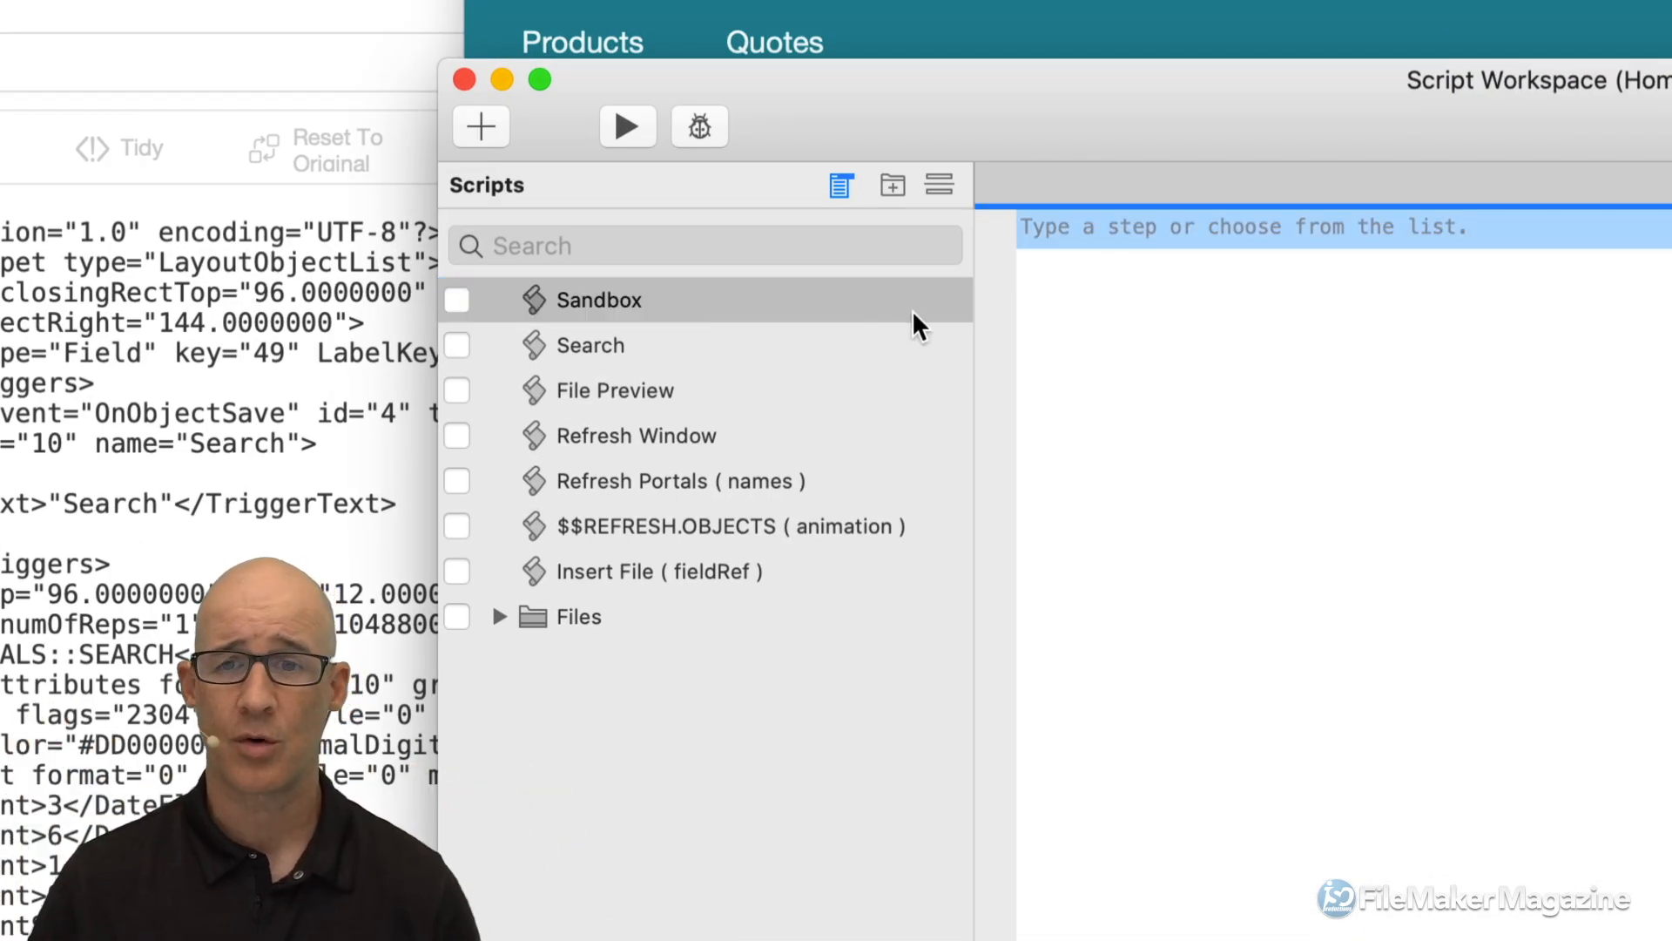
Try a Flush Cache to Disk step in the Sandbox script, and remove it again.
click(1146, 323)
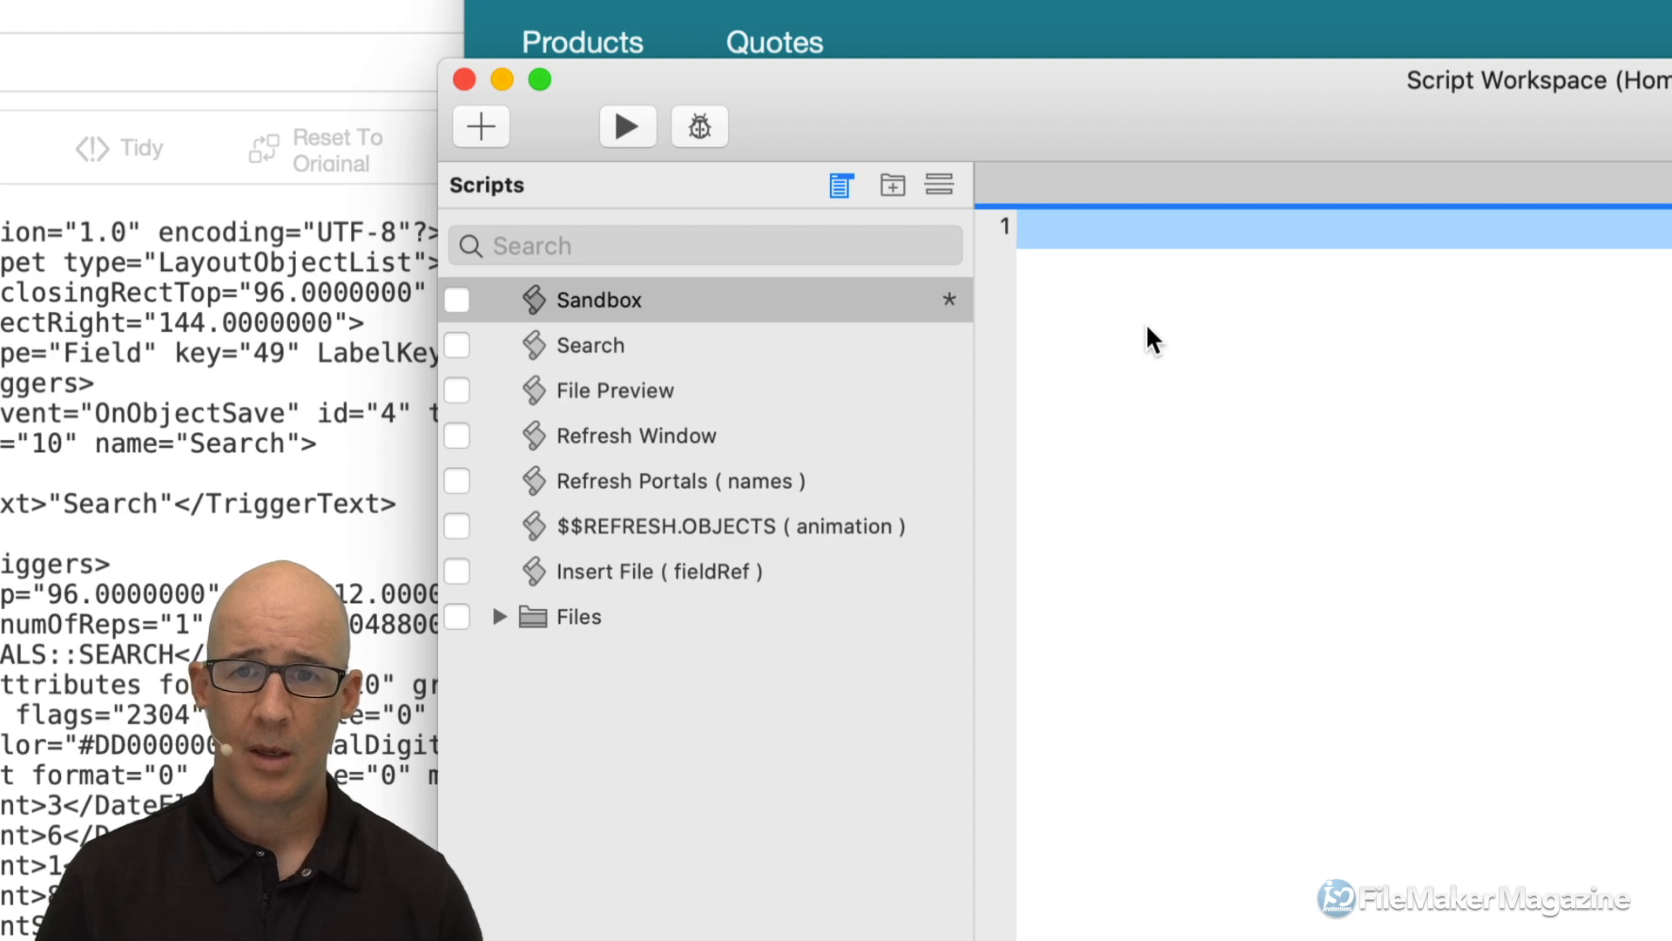
text(com)
key(BackSpace)
key(BackSpace)
key(BackSpace)
text(flu)
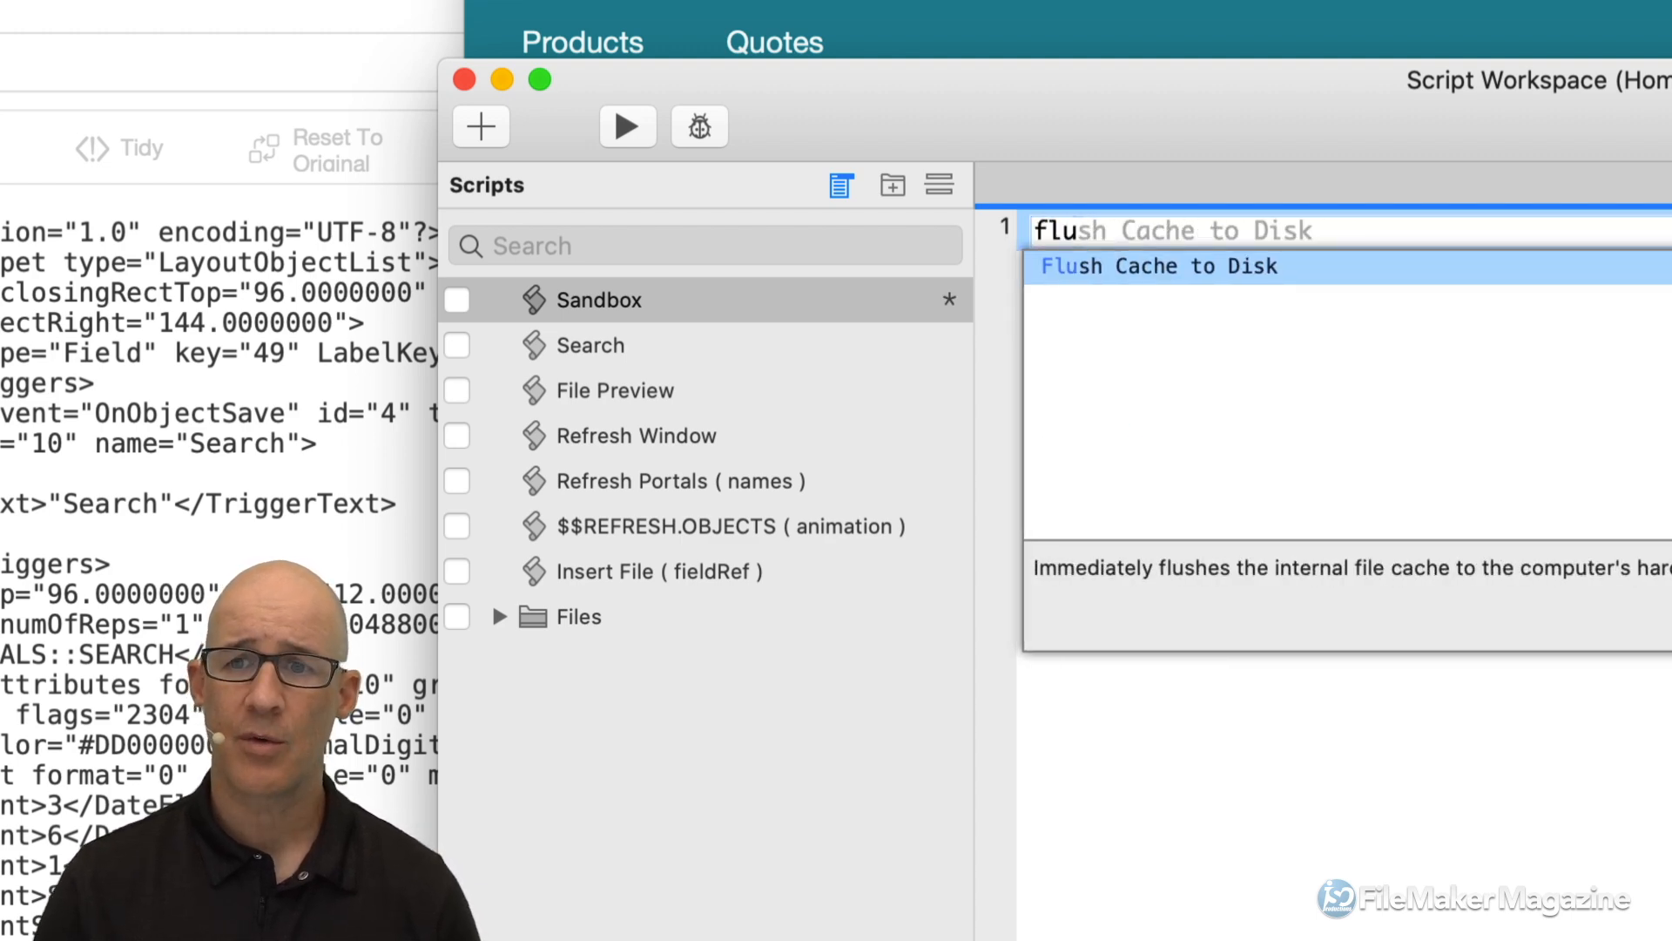
key(Return)
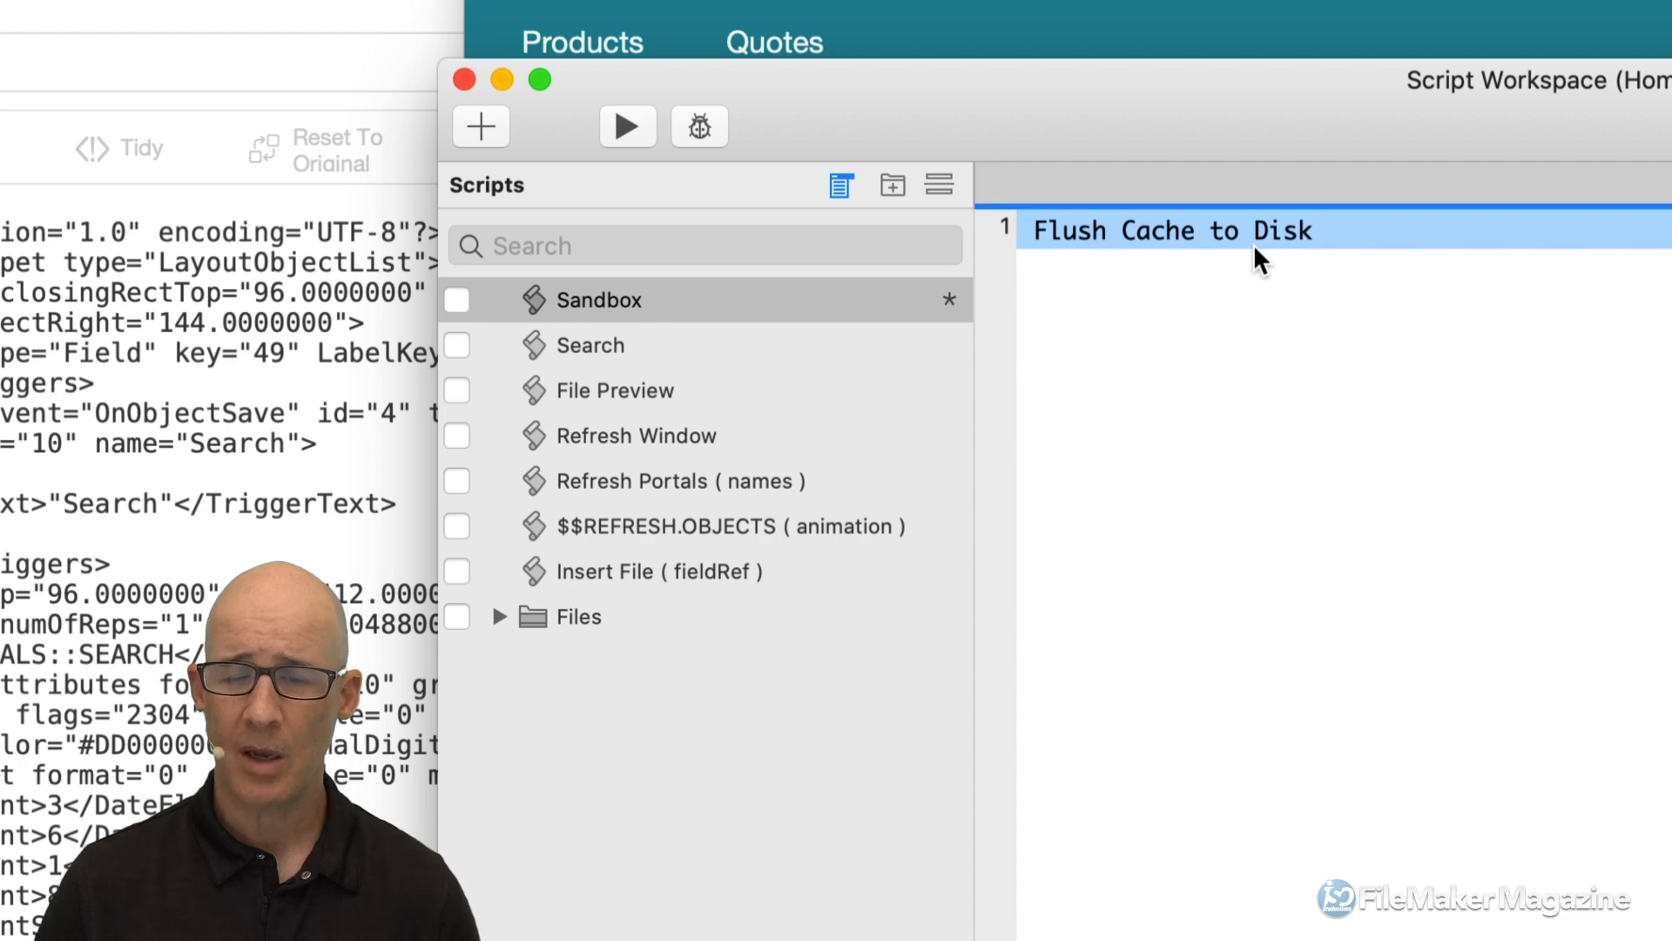
key(Delete)
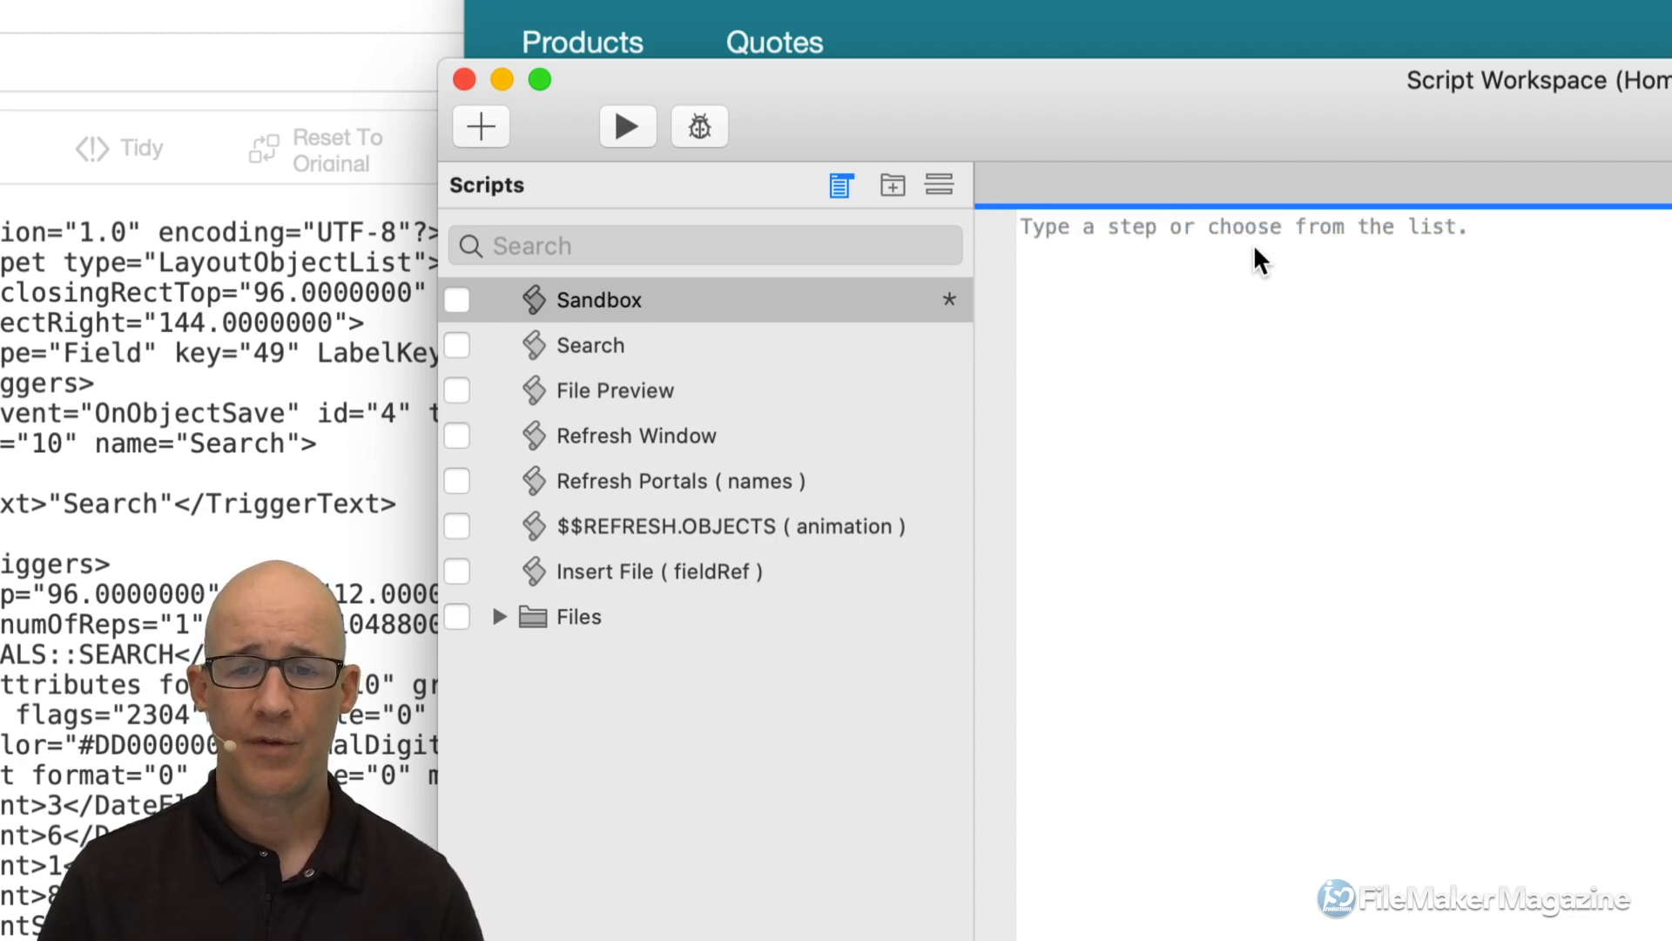
Look through the script steps matching "ref" in the Sandbox script without adding one, and move the Script Workspace window aside.
text(ref)
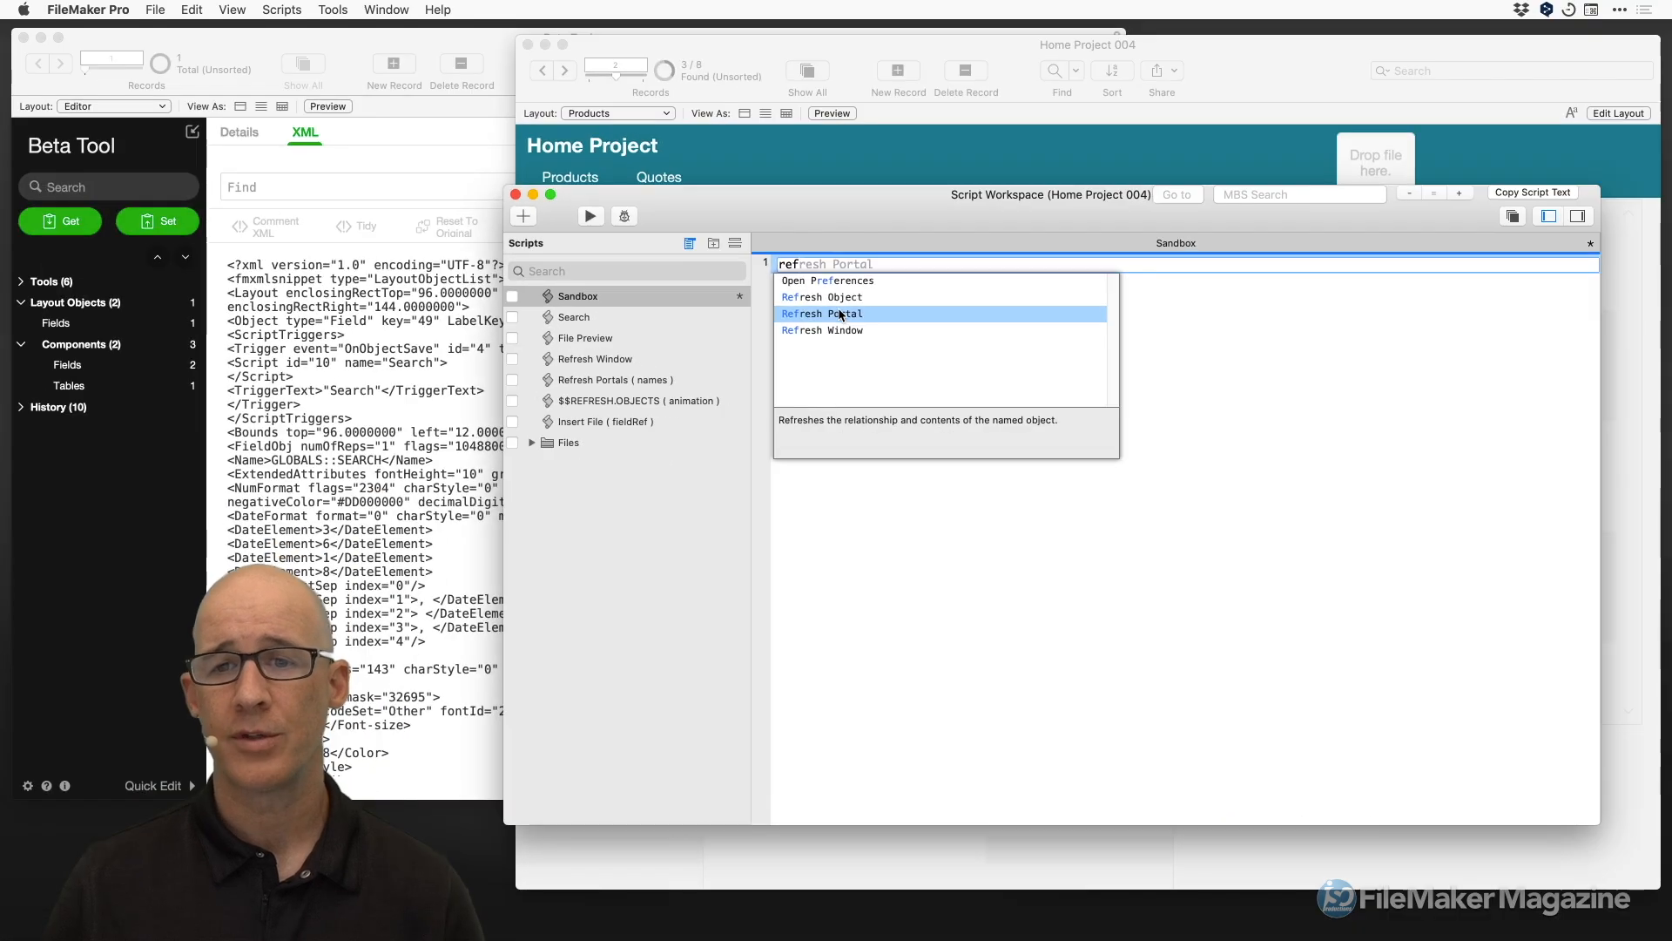
drag(1065, 136, 1240, 178)
click(932, 377)
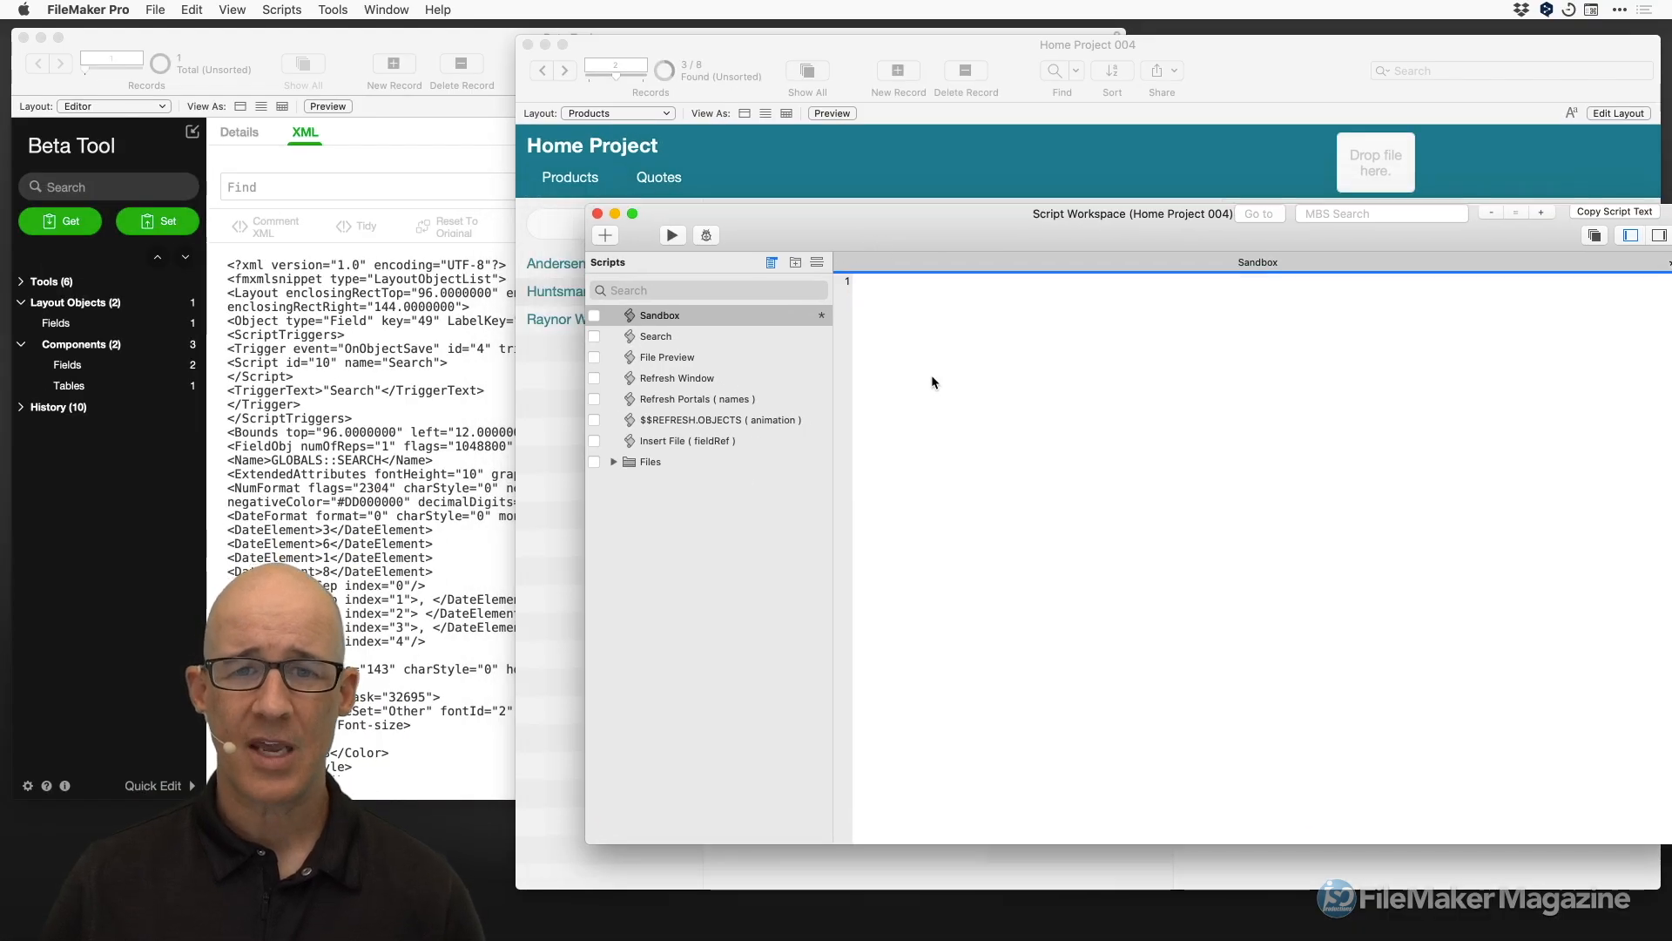
Return to the Home Project window and refresh the Self » Products portal by switching to Layout mode and back to Browse mode.
click(1272, 74)
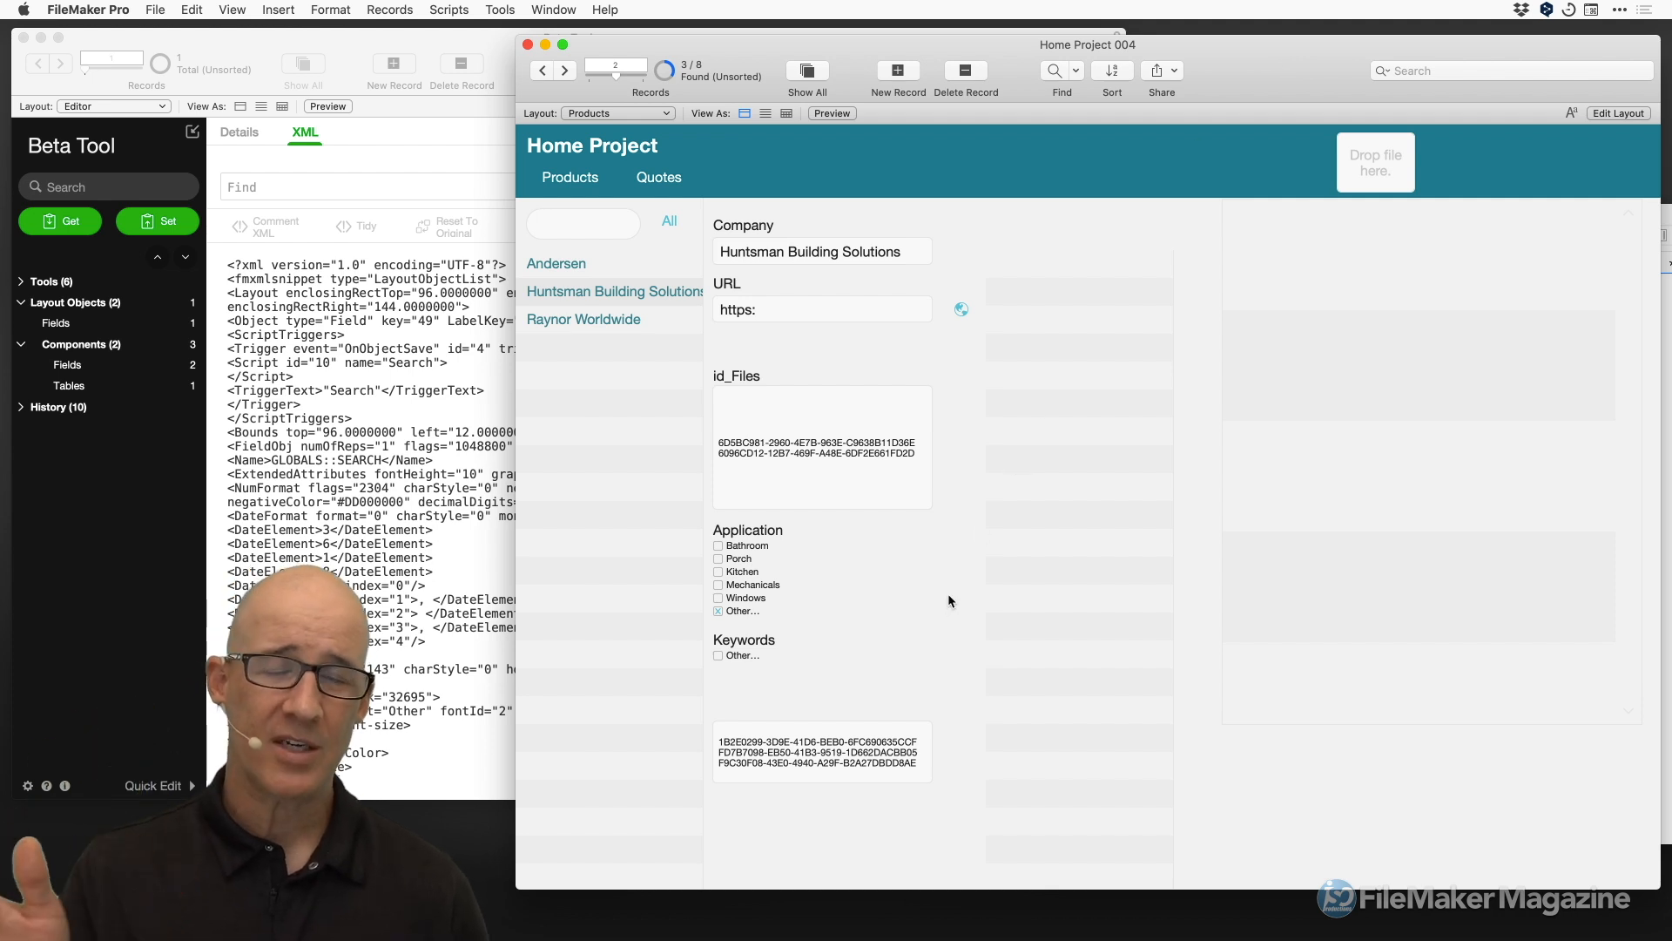
key(super+l)
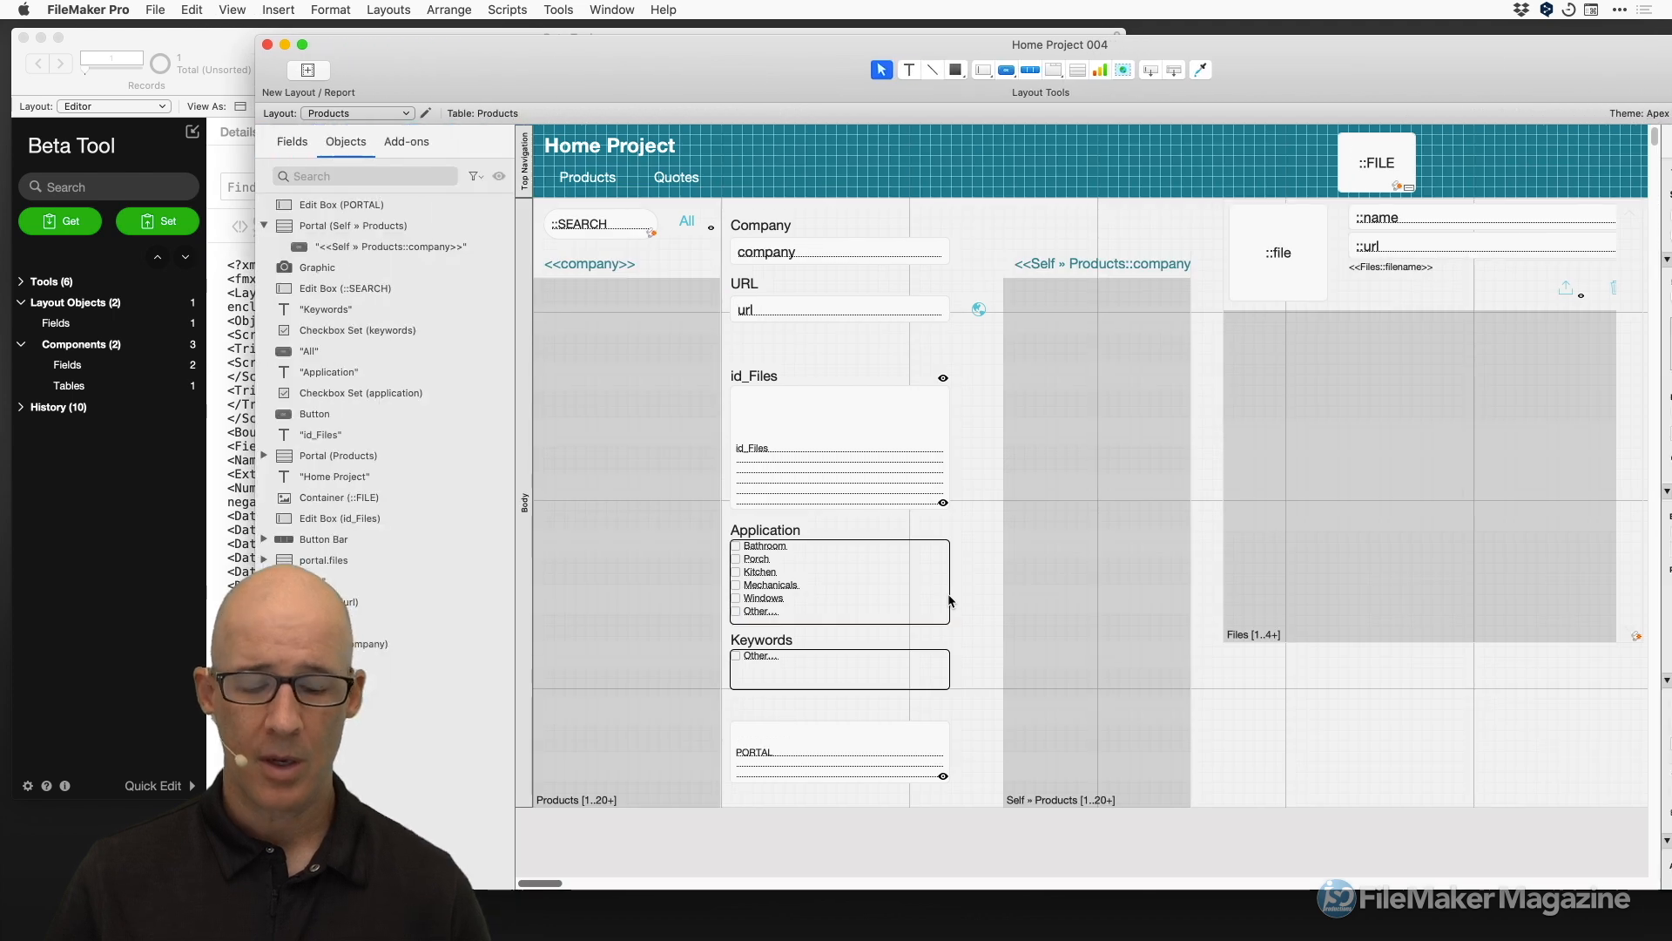
key(super+b)
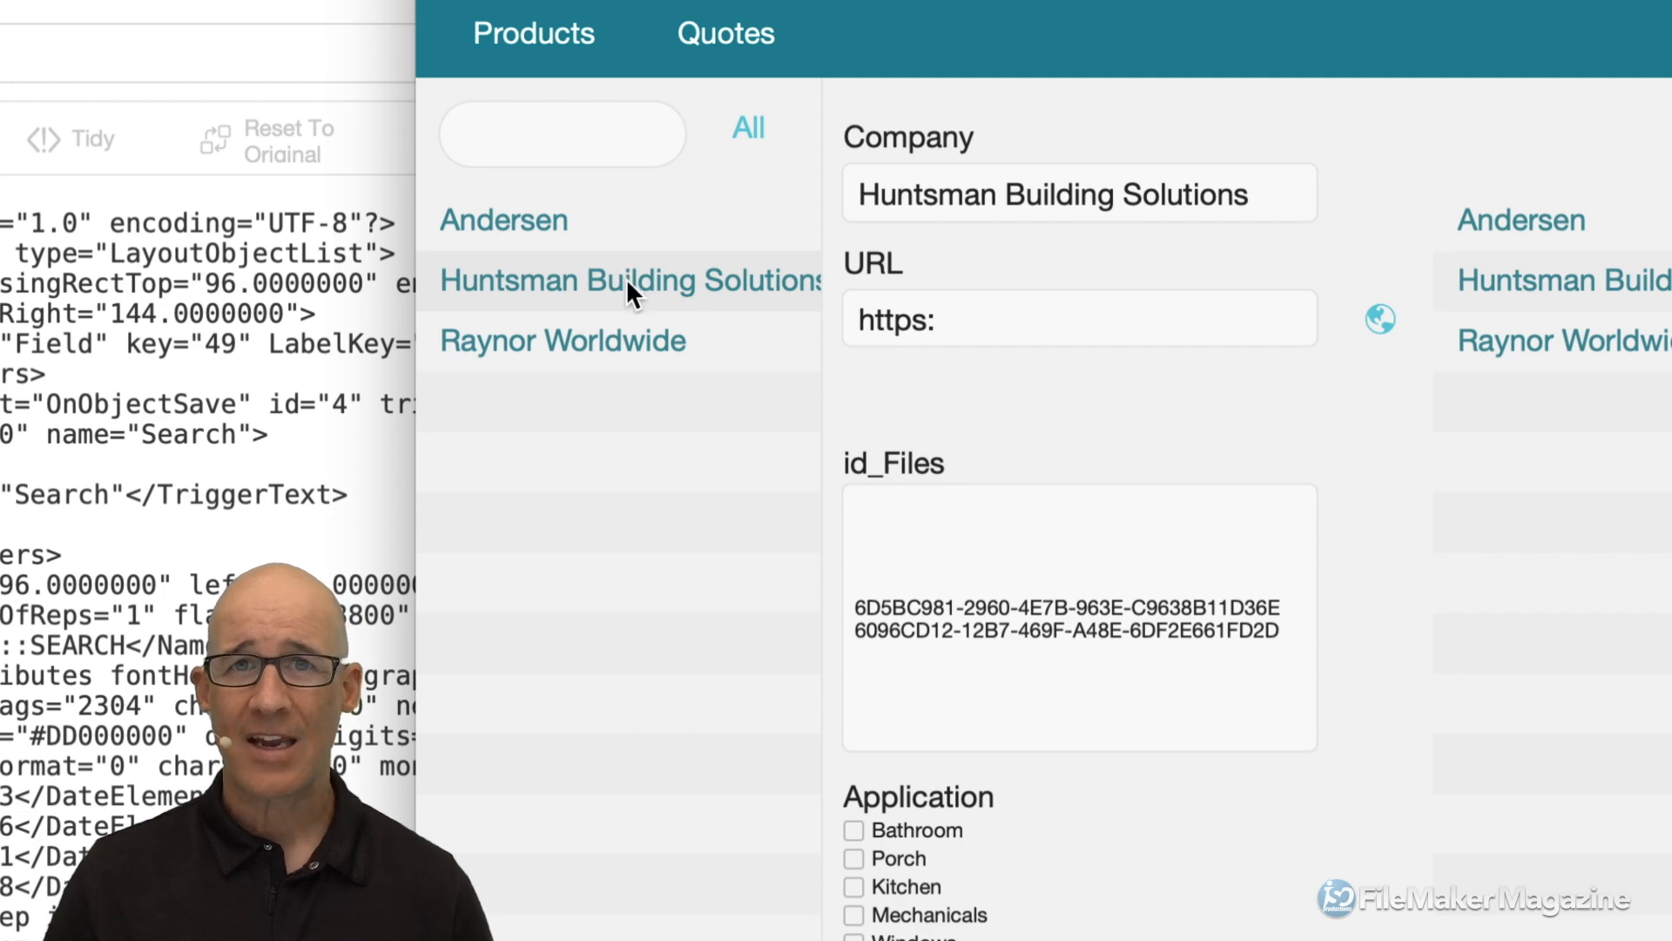
In Layout mode, inspect the button setup of the company buttons in the Products and Self » Products portals.
key(super+l)
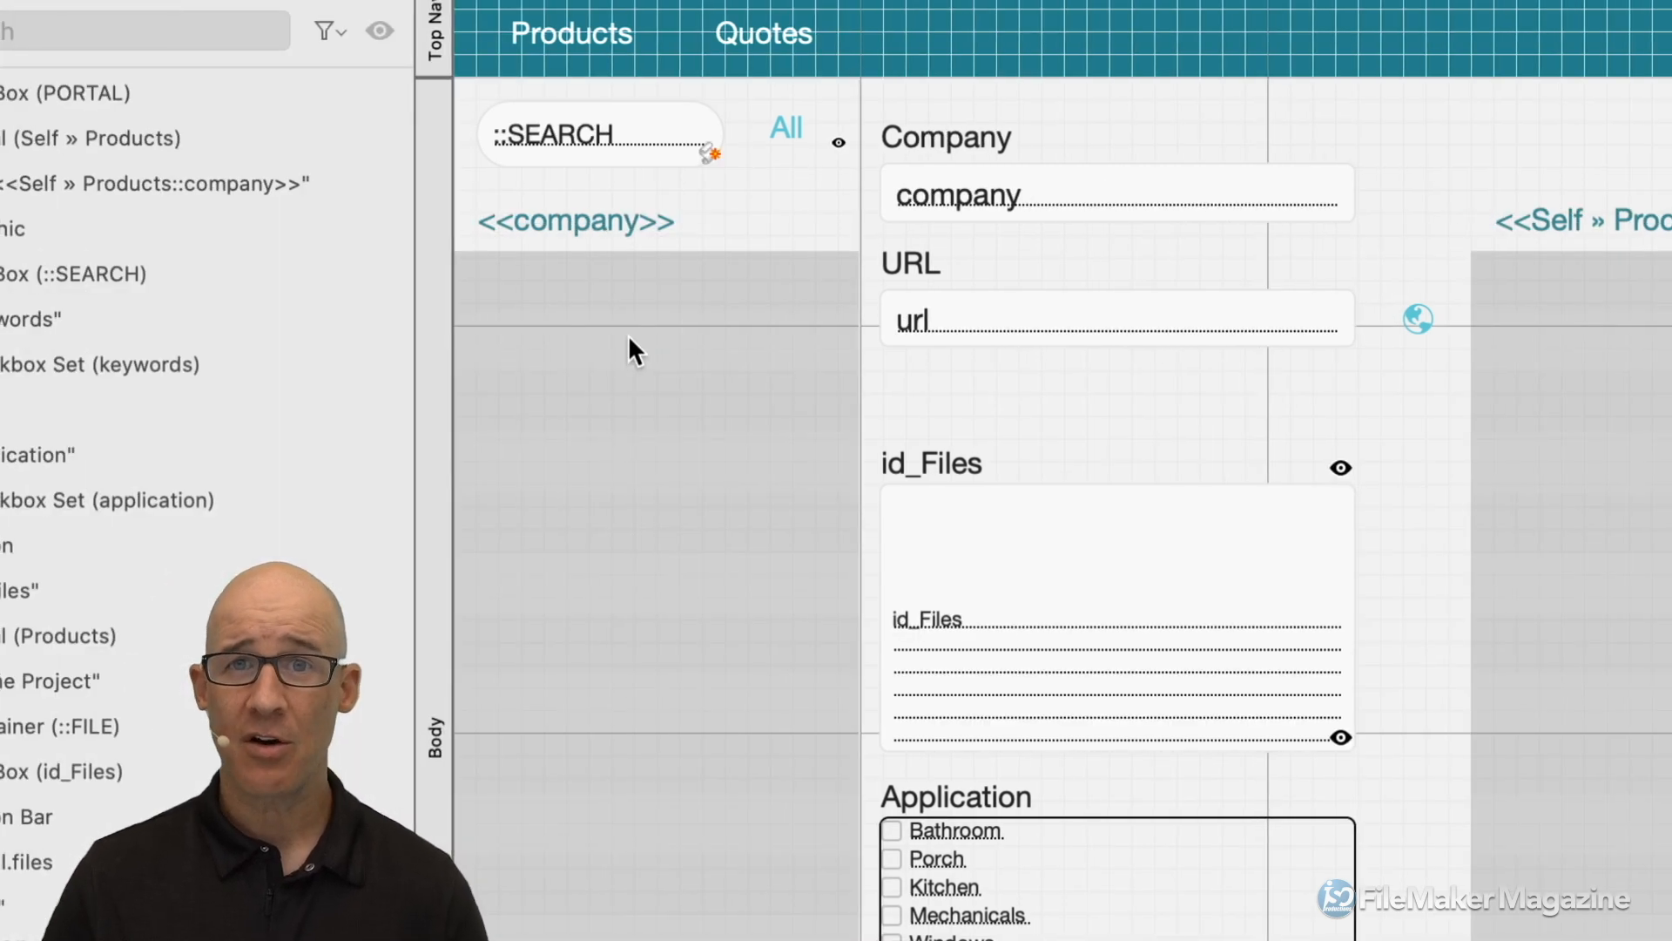
double_click(667, 225)
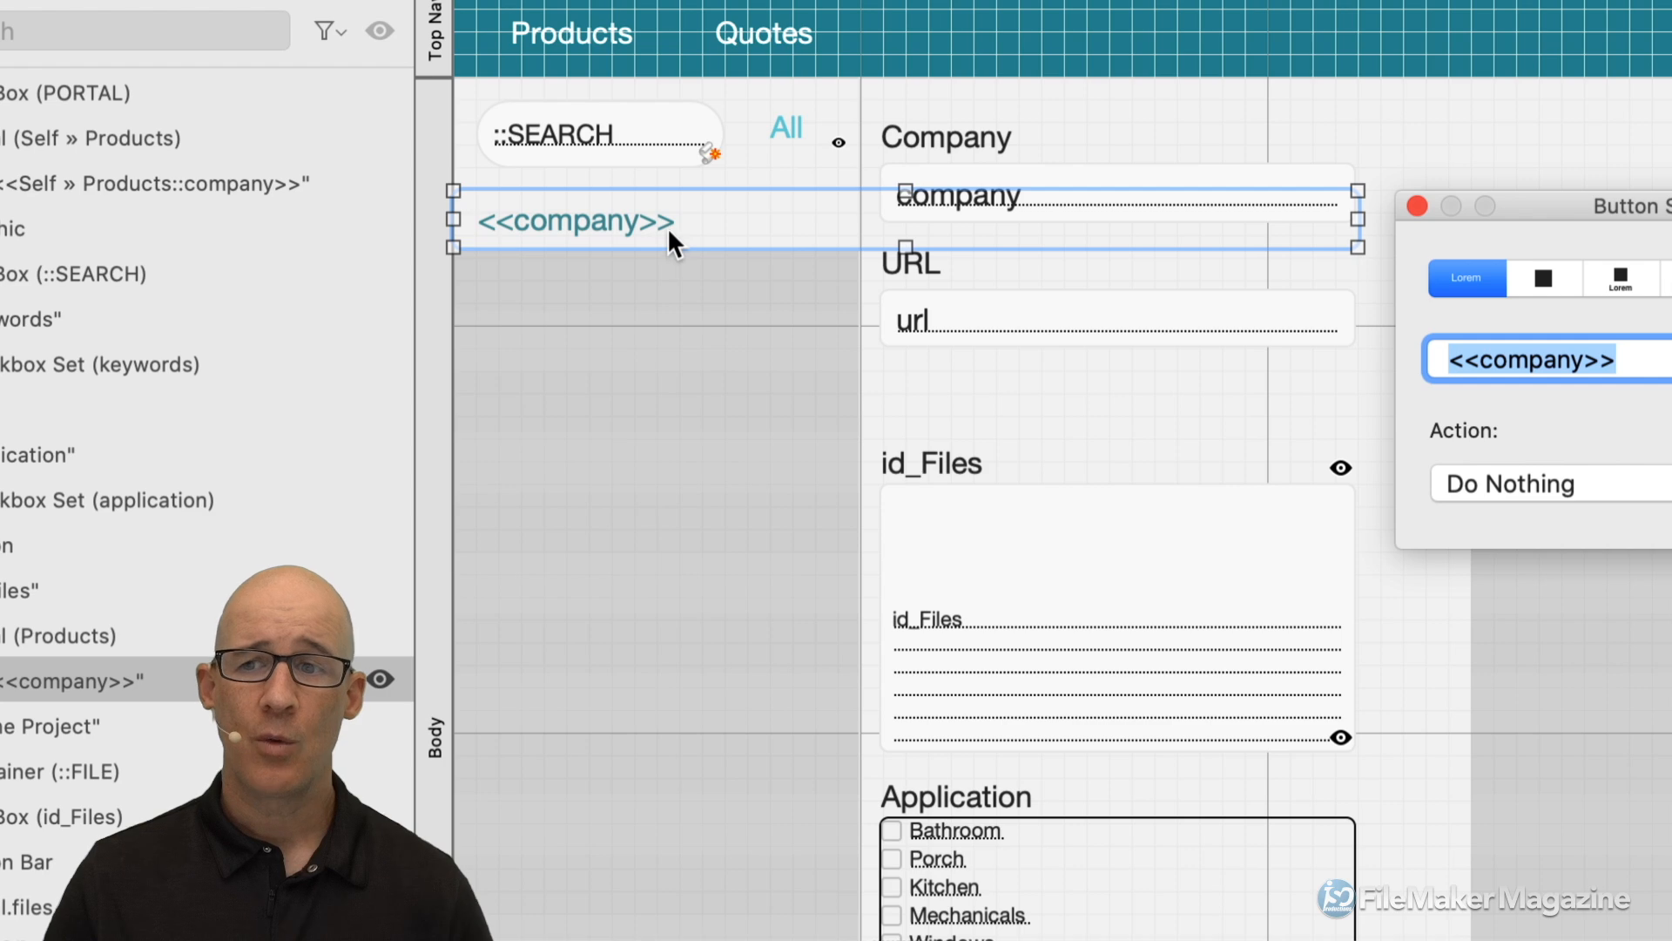
drag(1518, 207, 1041, 200)
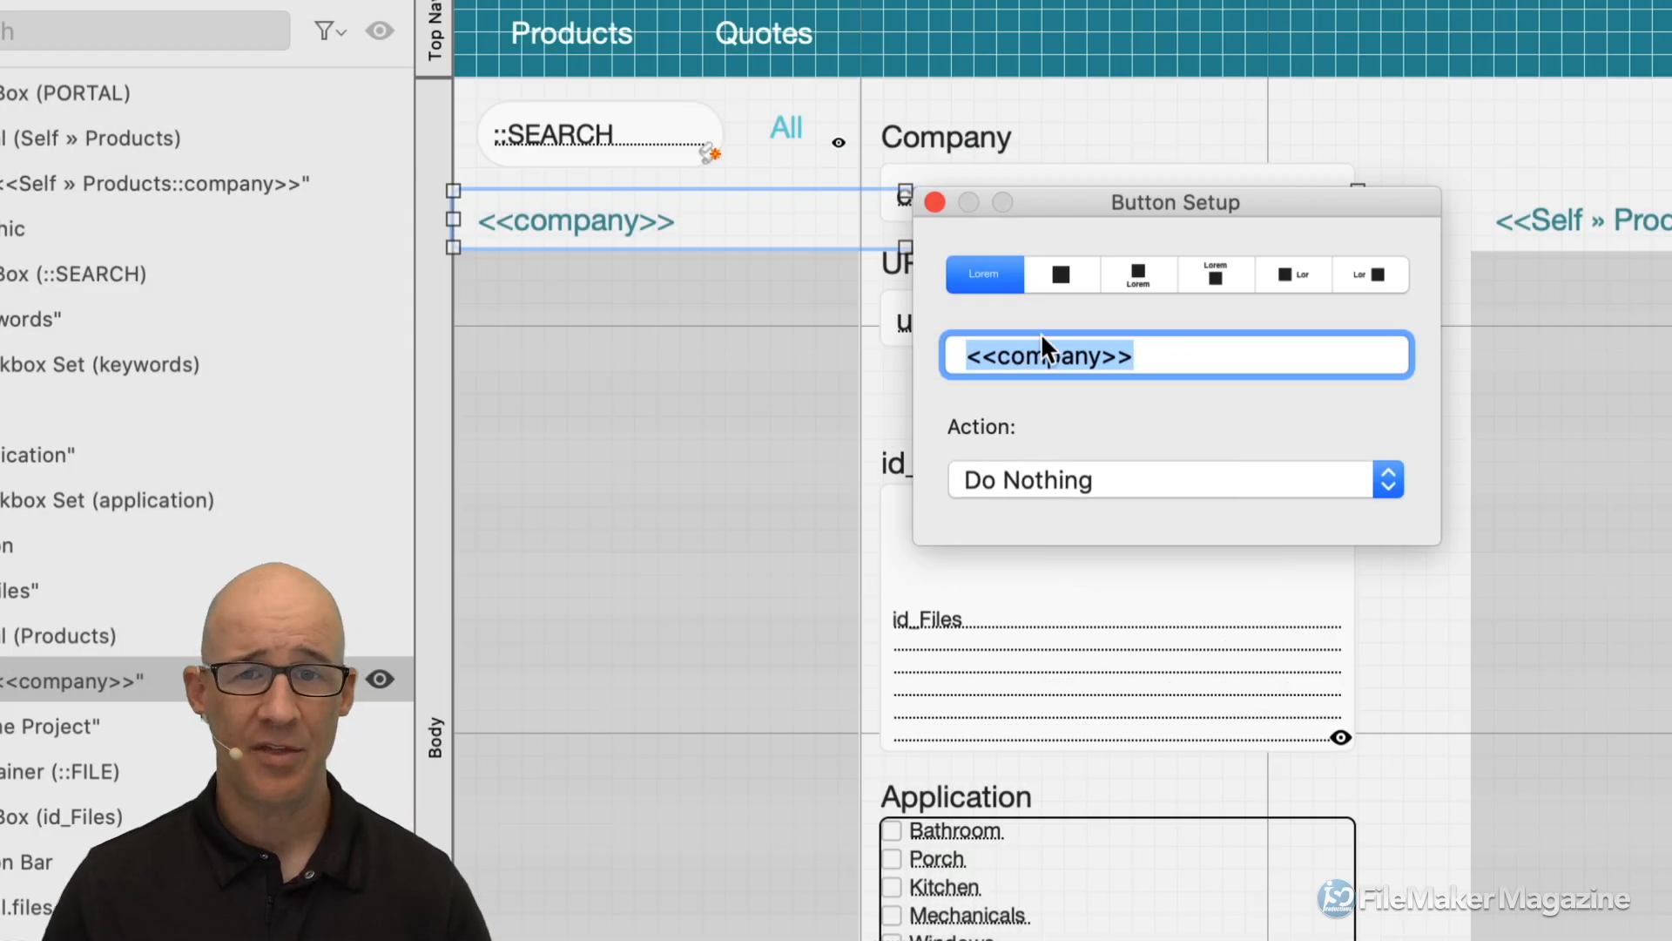
click(934, 202)
click(1545, 207)
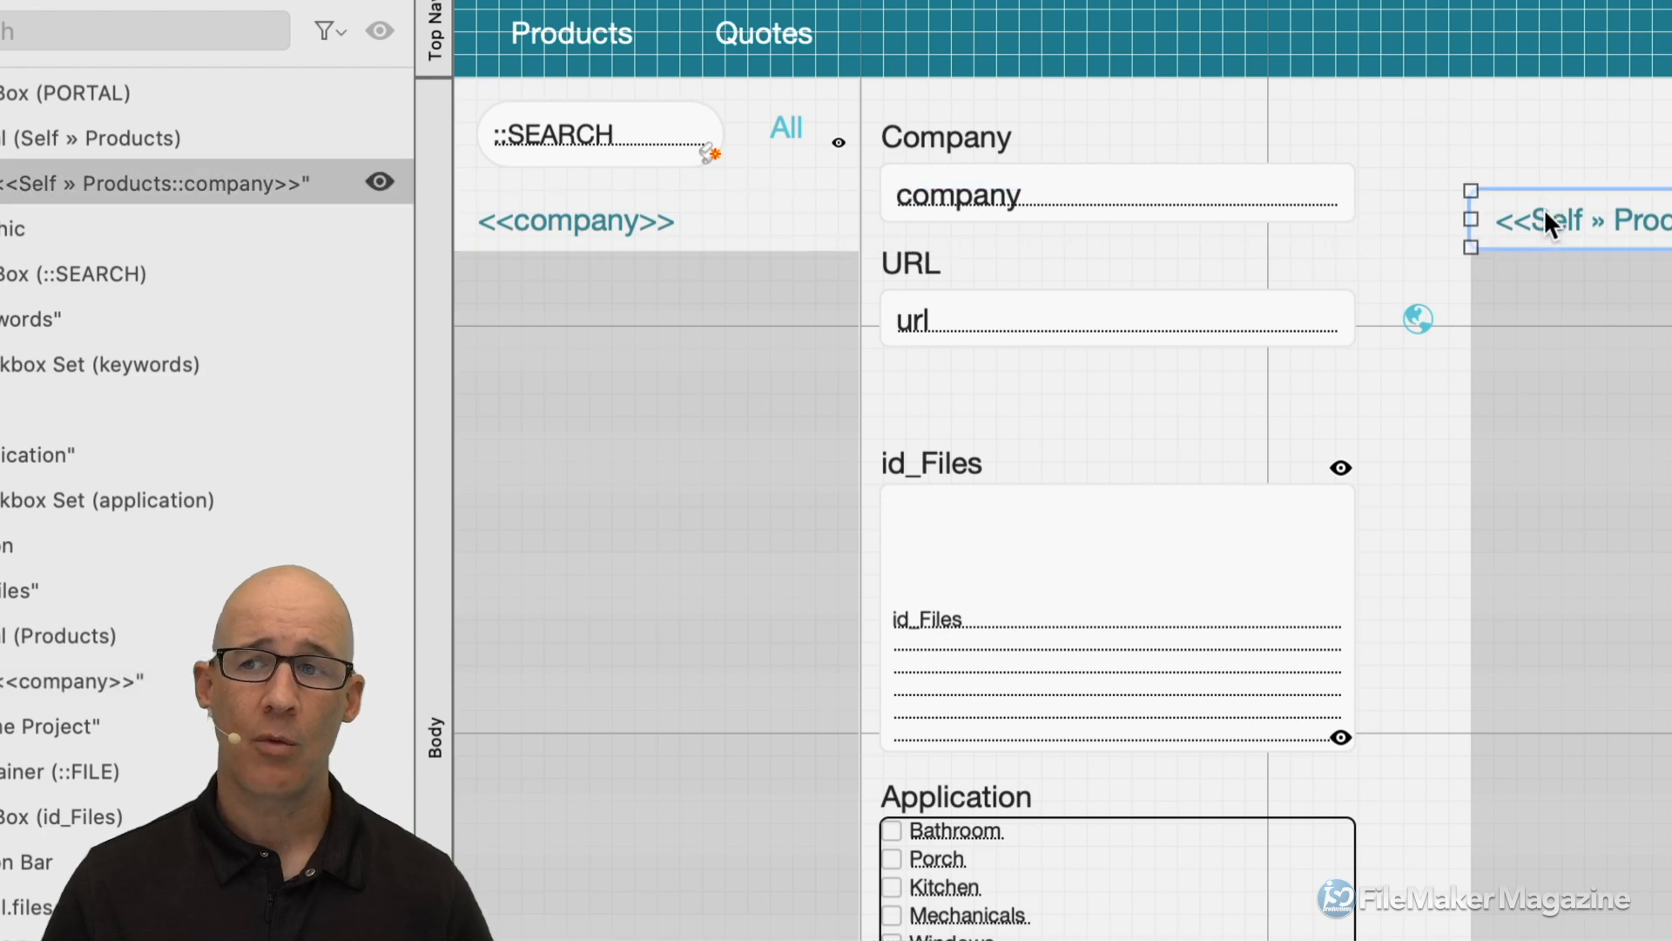
double_click(1545, 208)
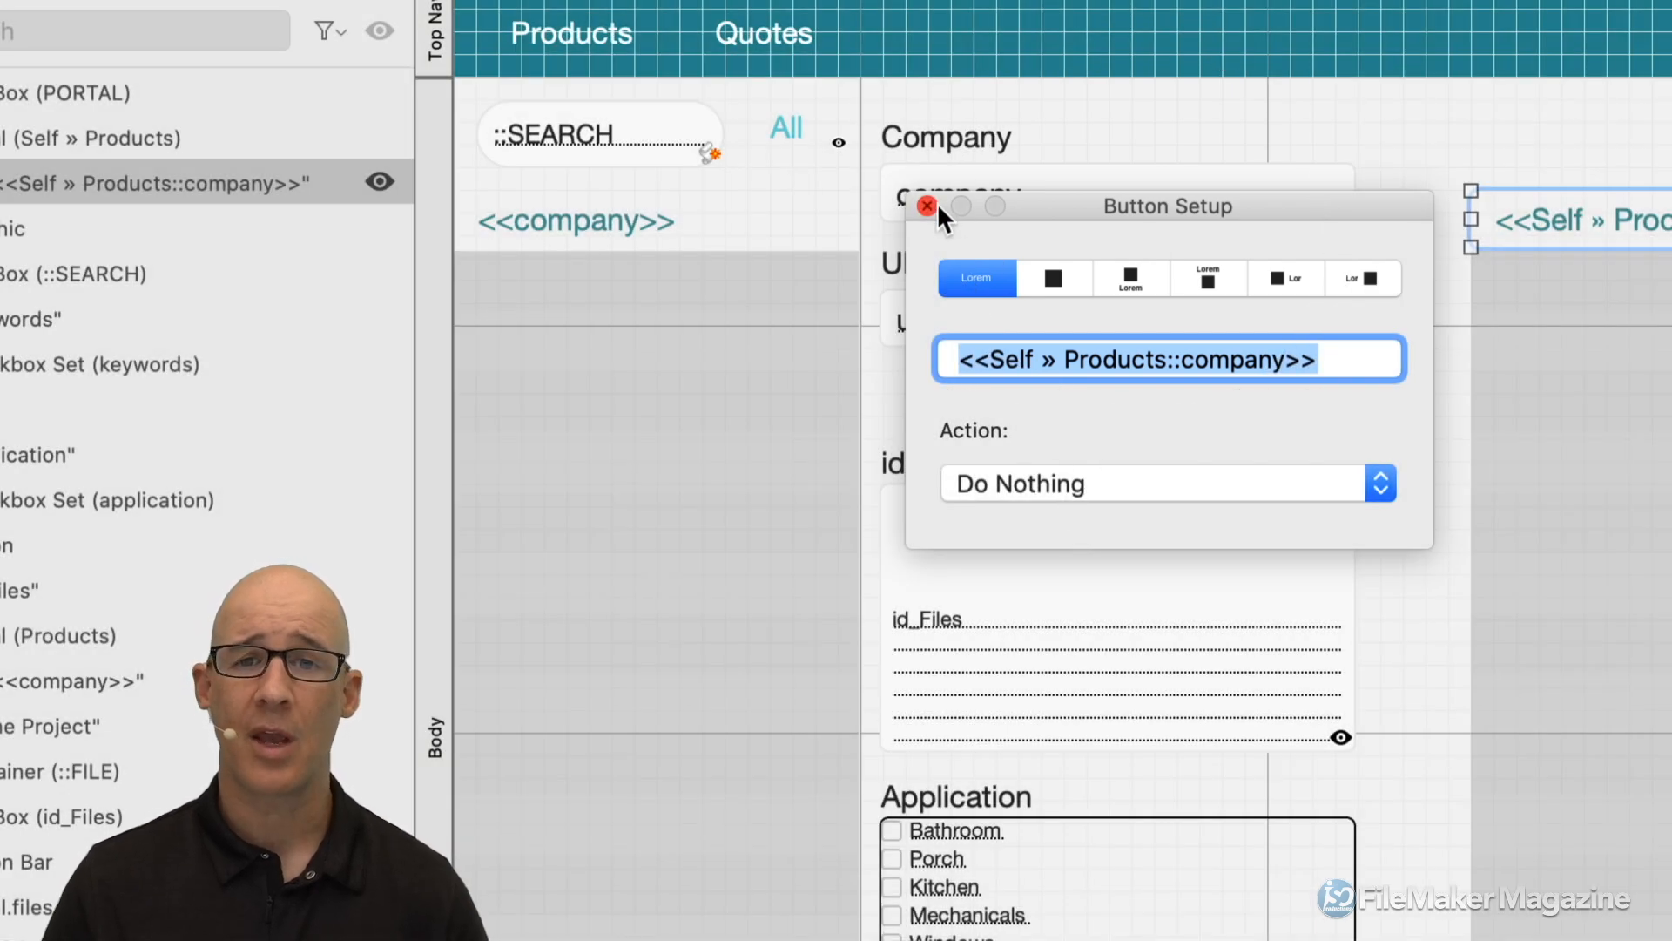
Close the button setup, return to Browse mode, and switch among the Raynor Worldwide, Huntsman Building Solutions and Andersen records through the Products portal.
click(928, 205)
key(super+b)
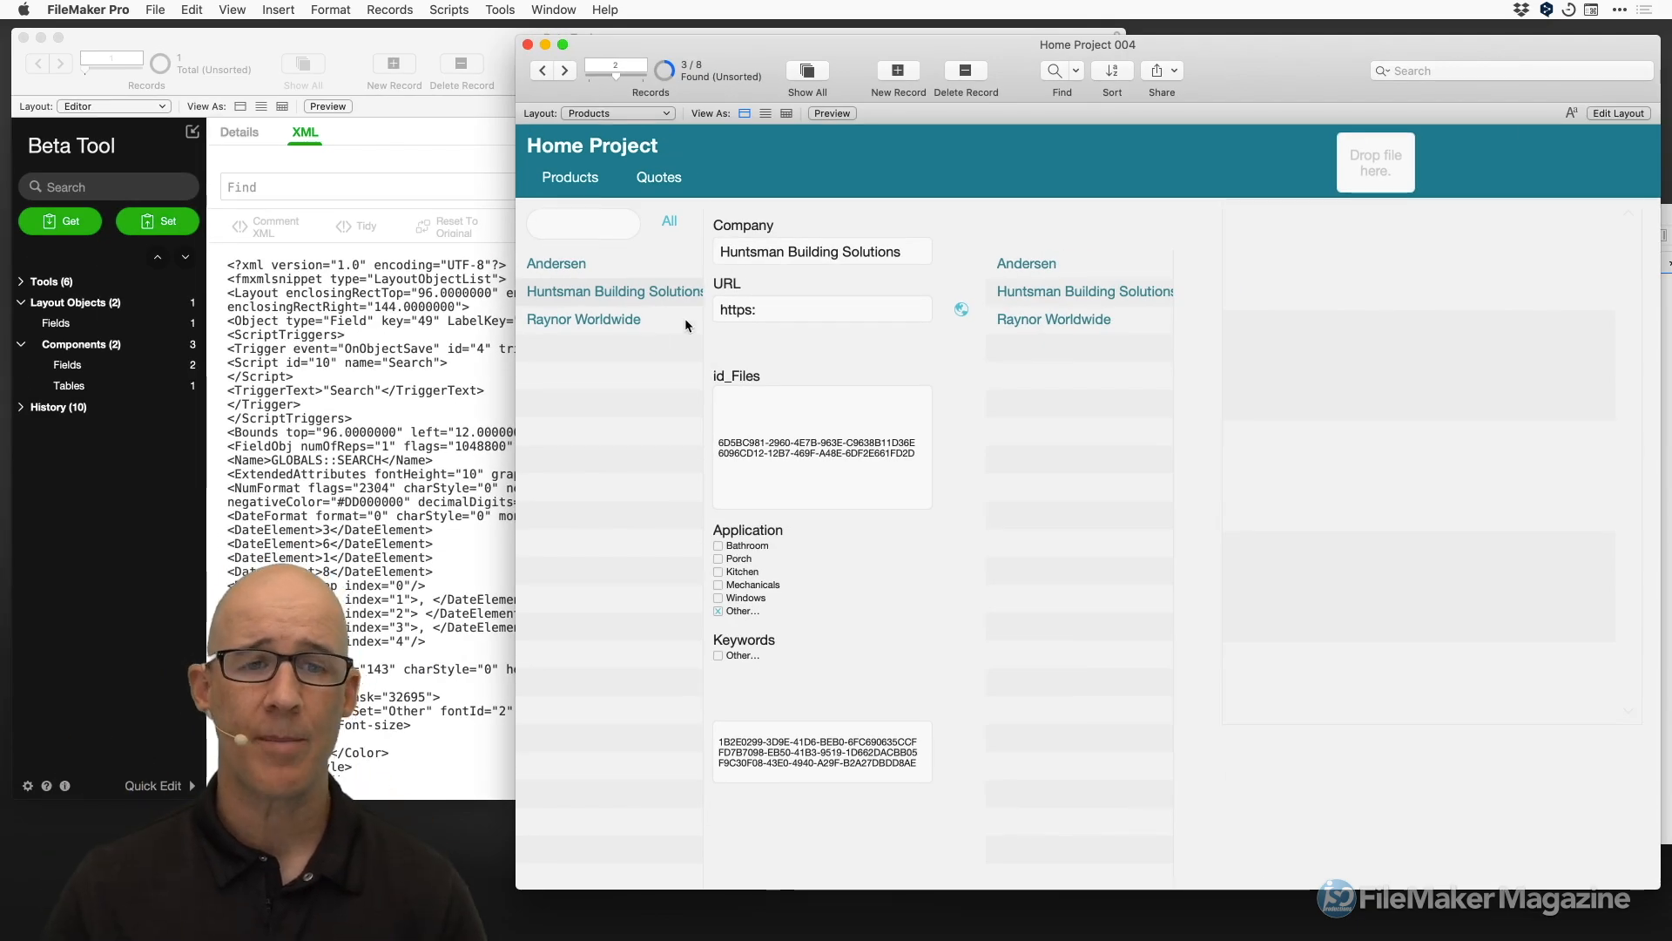
click(628, 317)
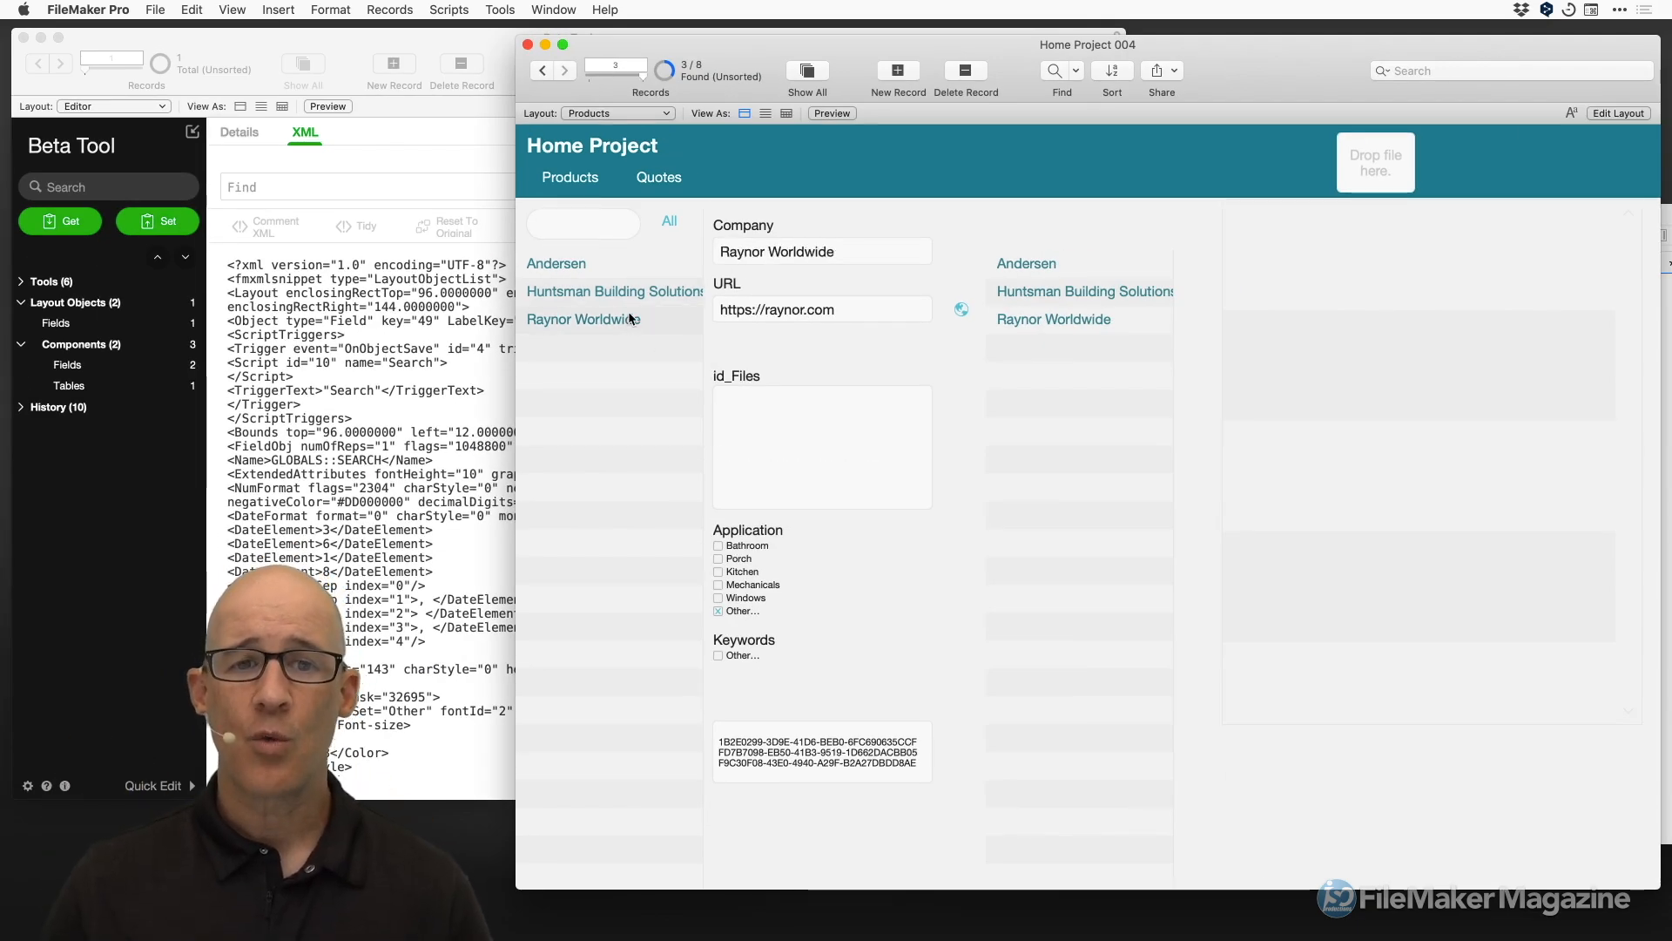
click(630, 291)
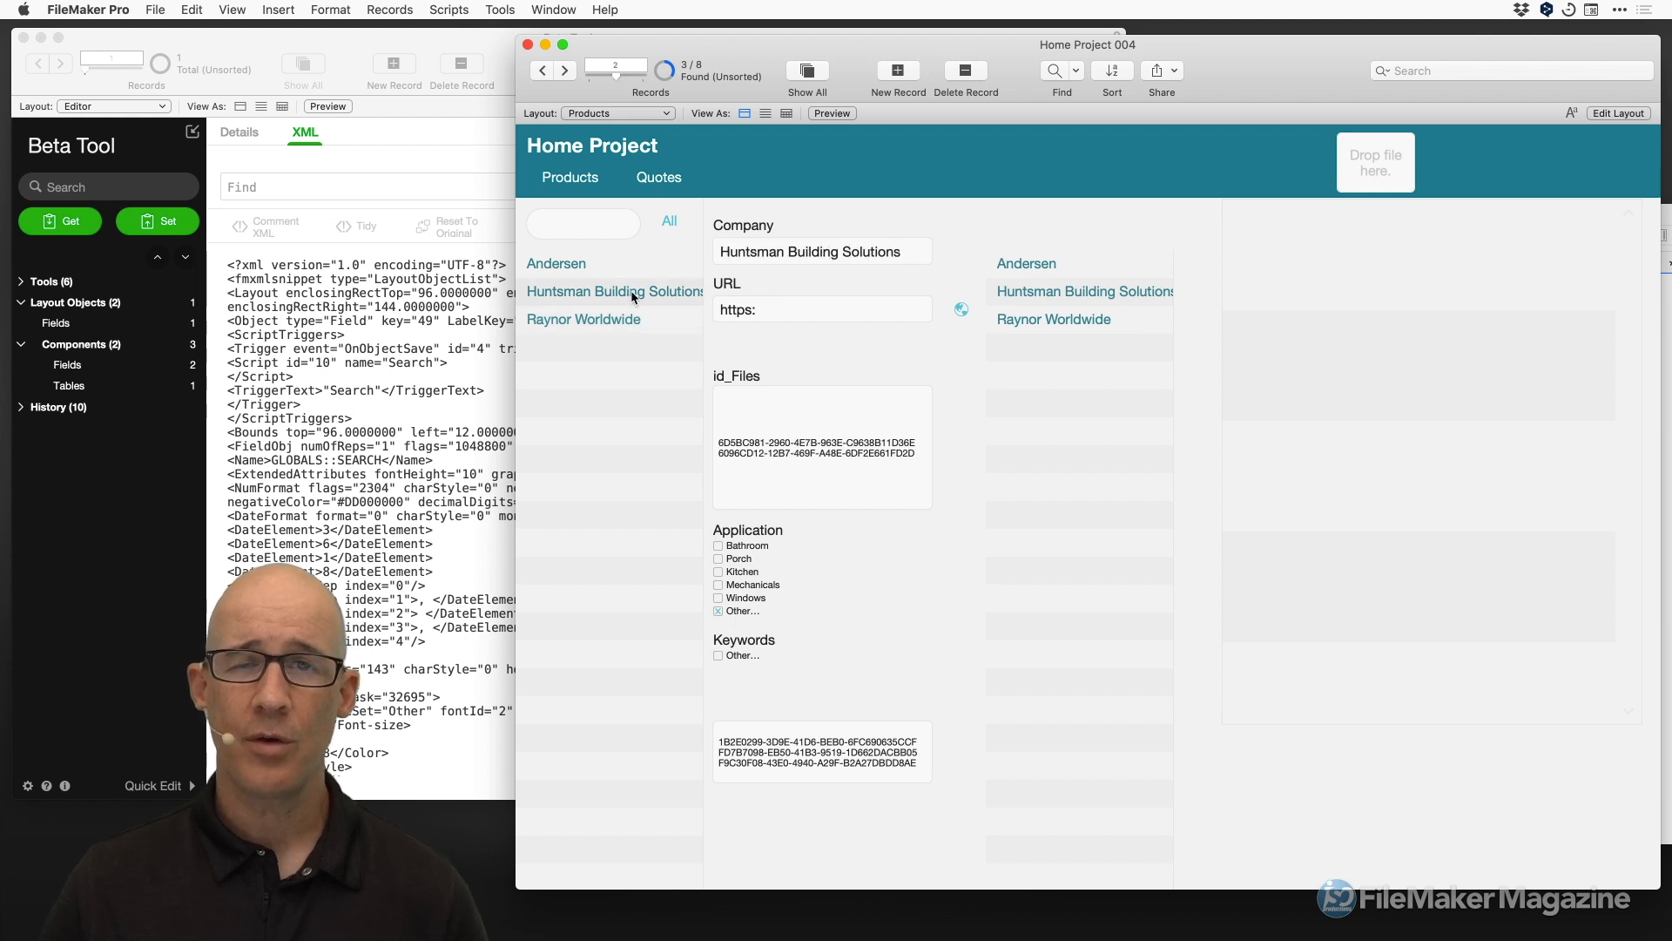
click(635, 265)
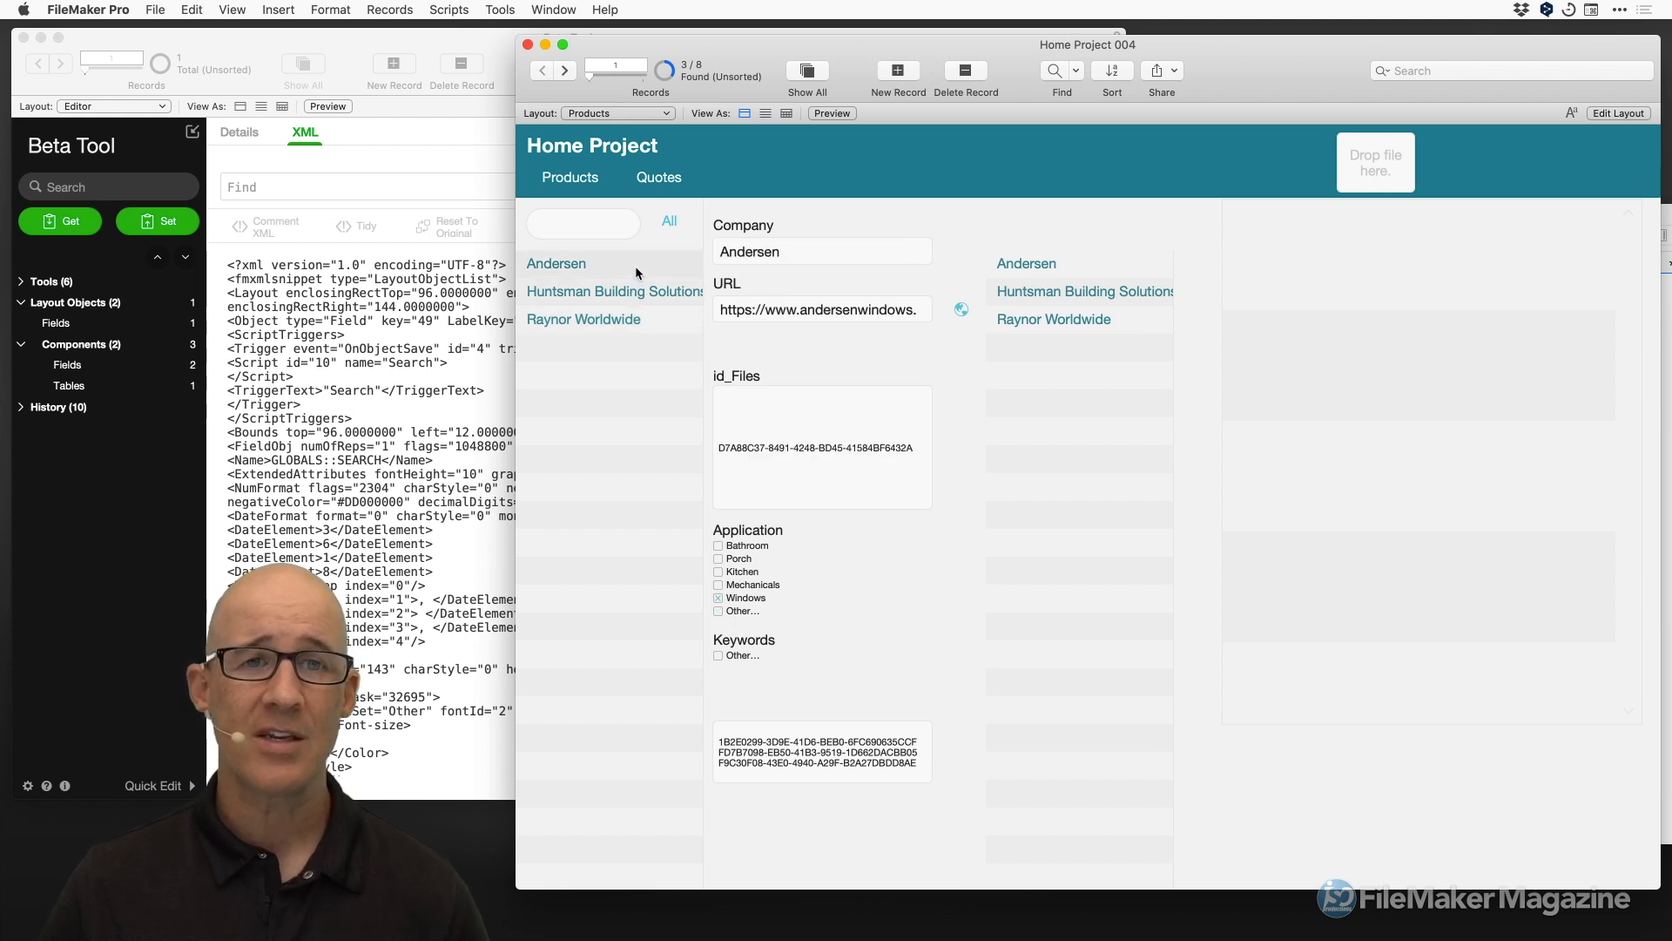
click(632, 291)
click(624, 320)
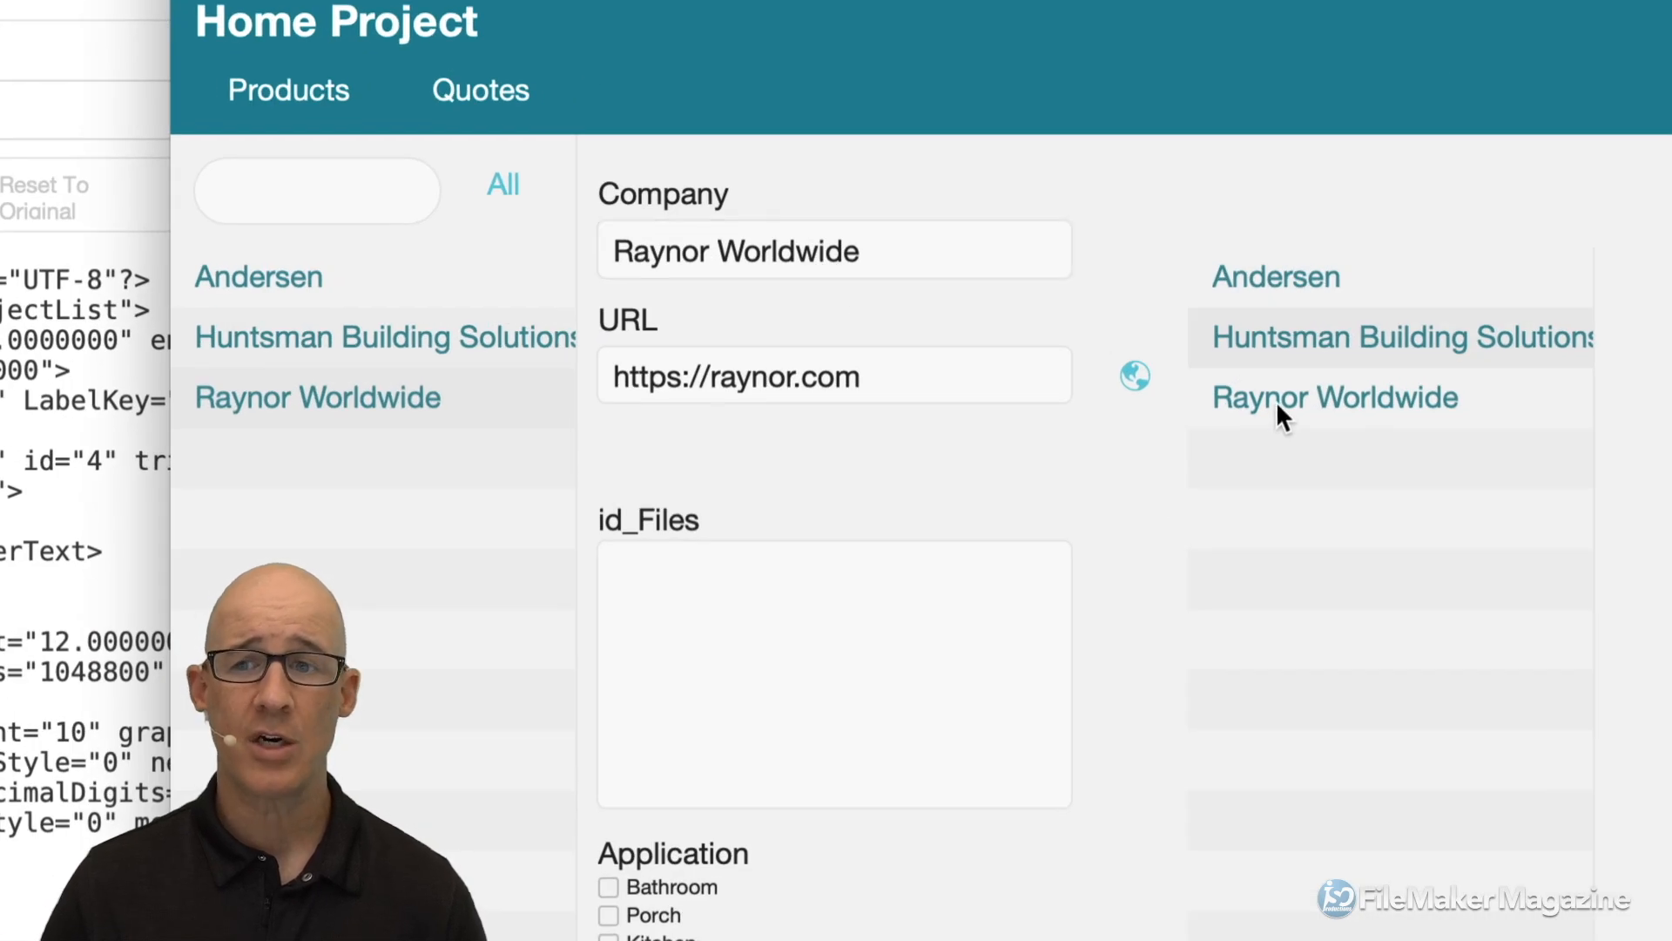
Try the Raynor Worldwide and Huntsman Building Solutions company buttons in the Self » Products portal.
click(1279, 399)
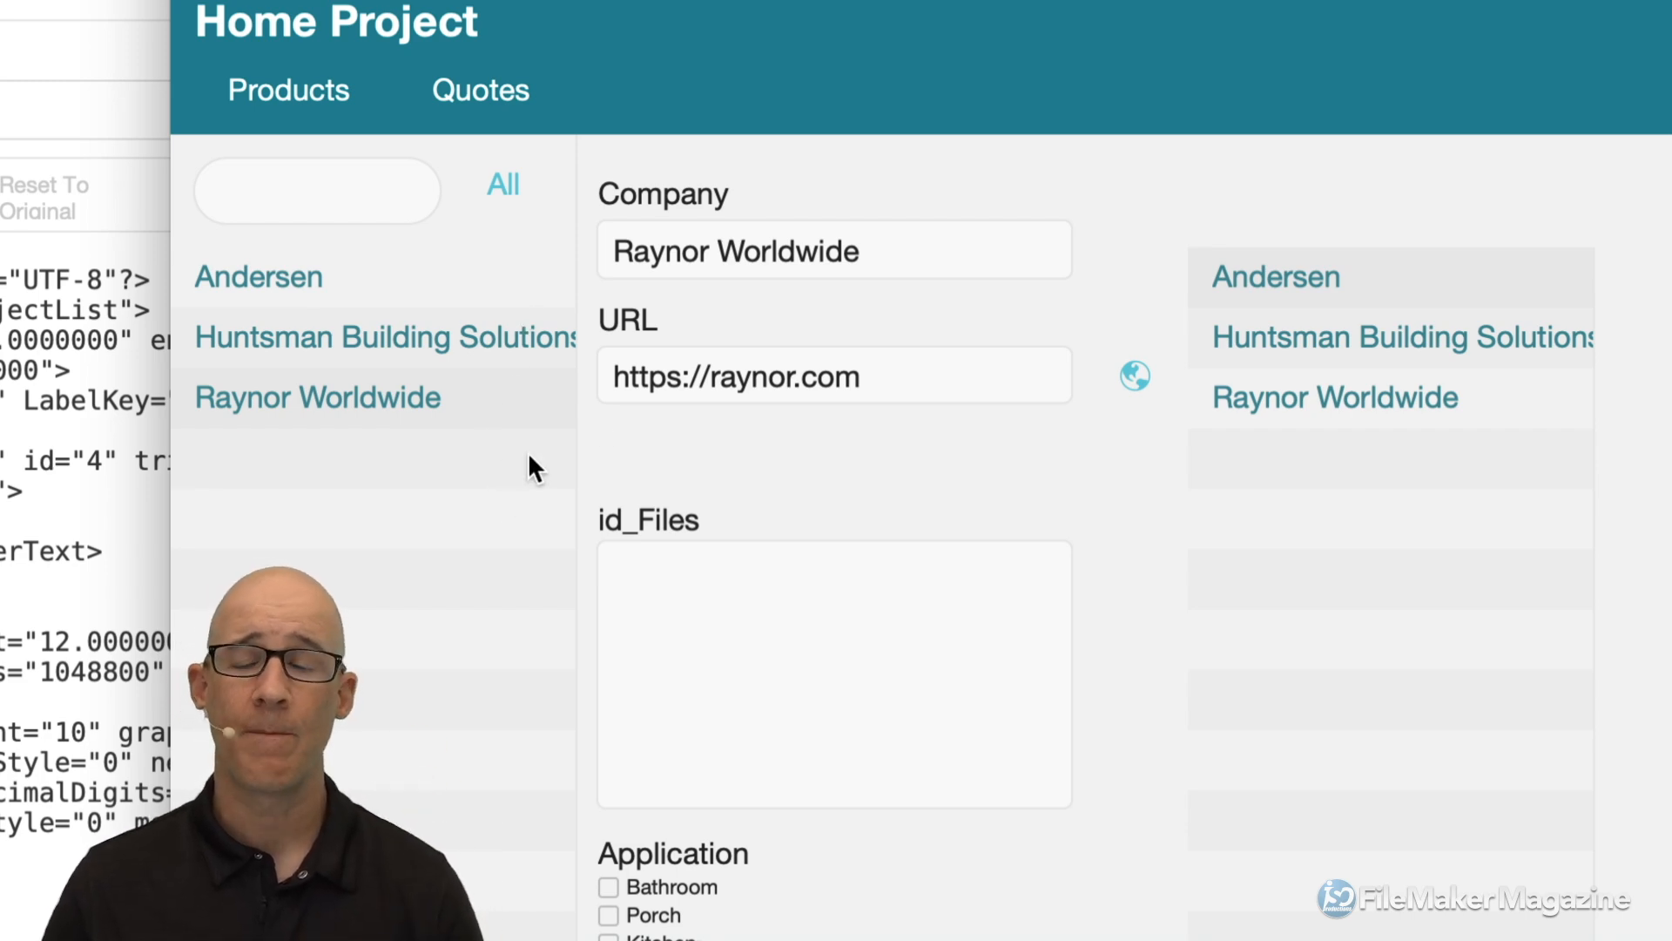
click(1372, 334)
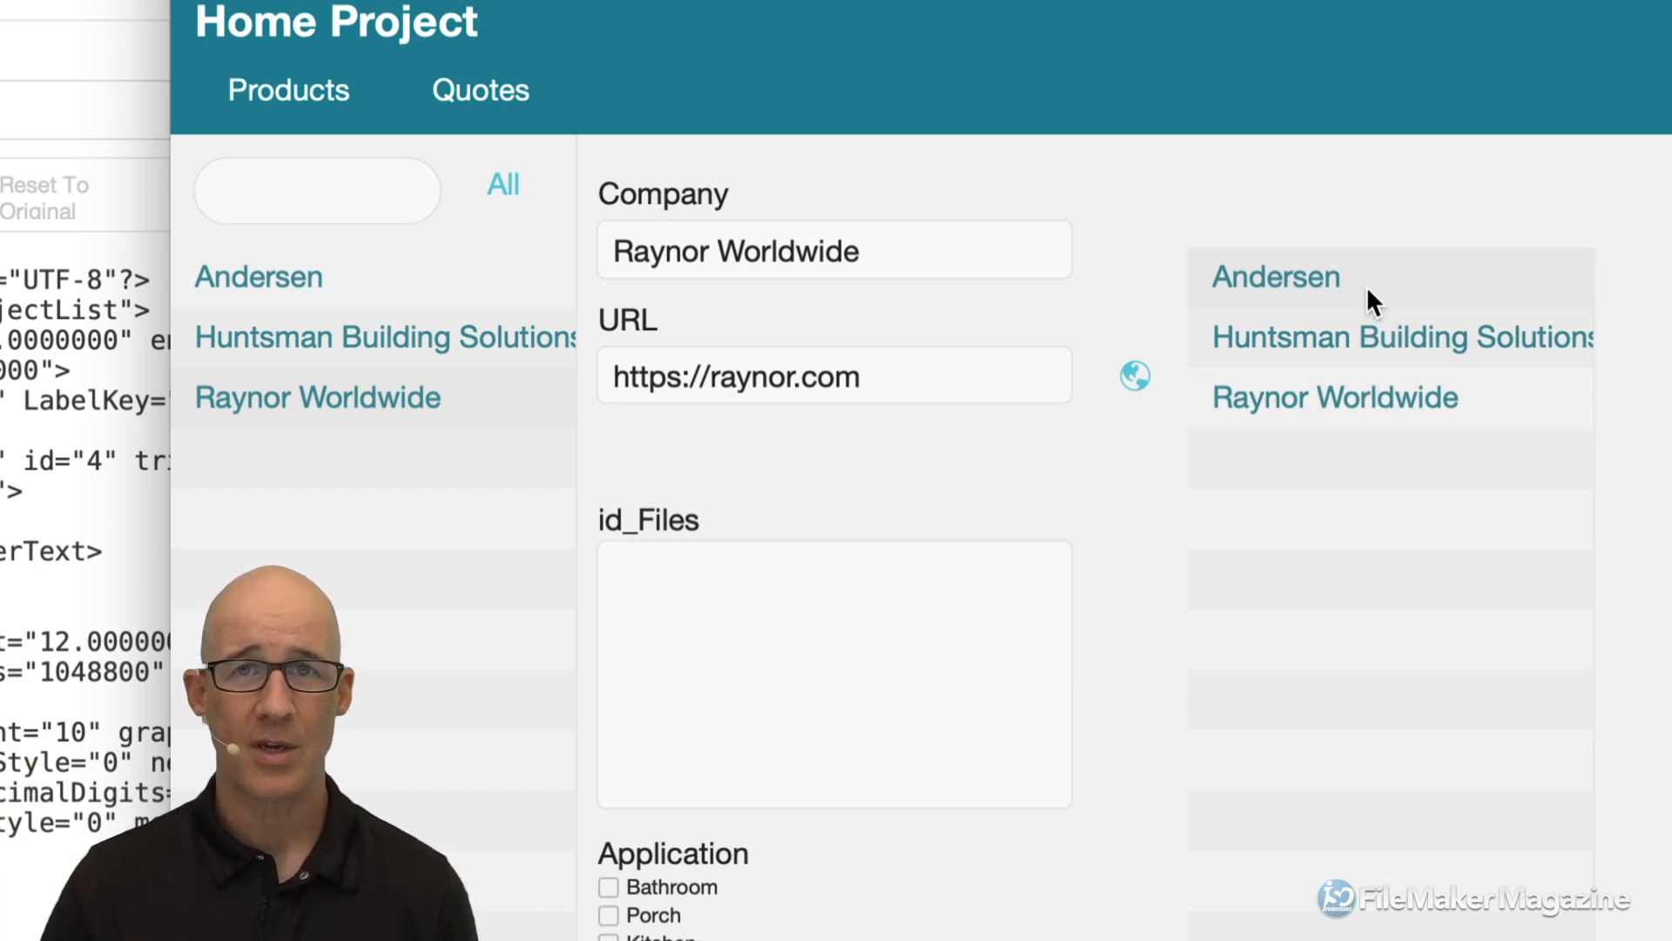
click(1364, 347)
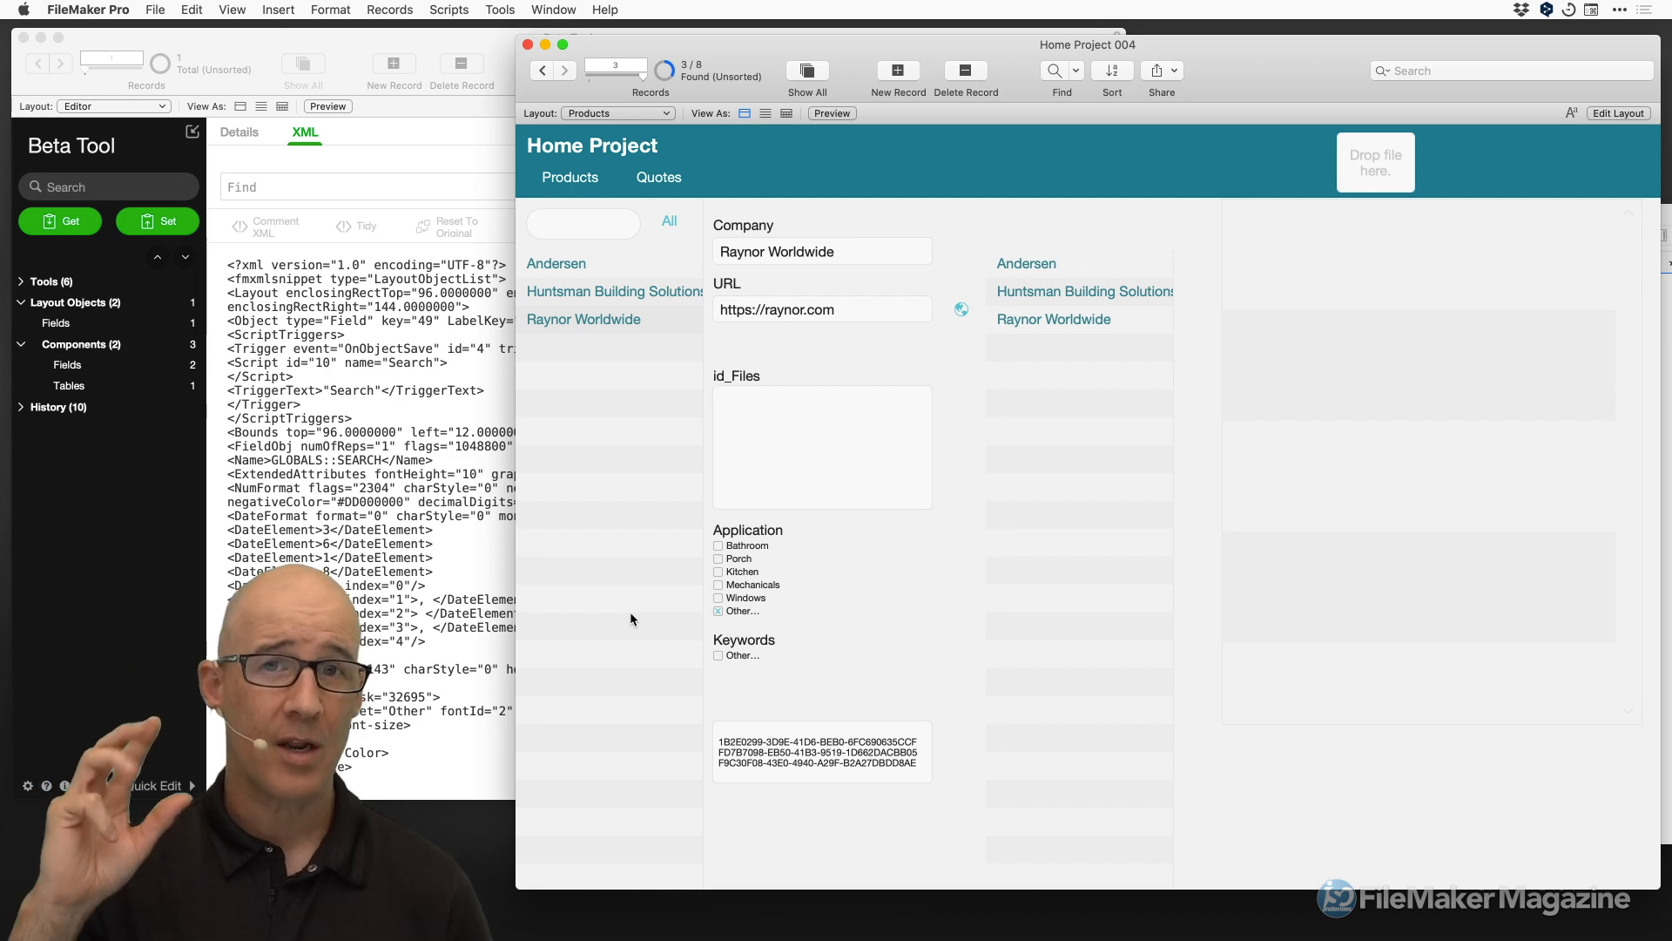
Examine the relationships graph and the Products table's field definitions in Manage Database, and close it.
key(super+shift+d)
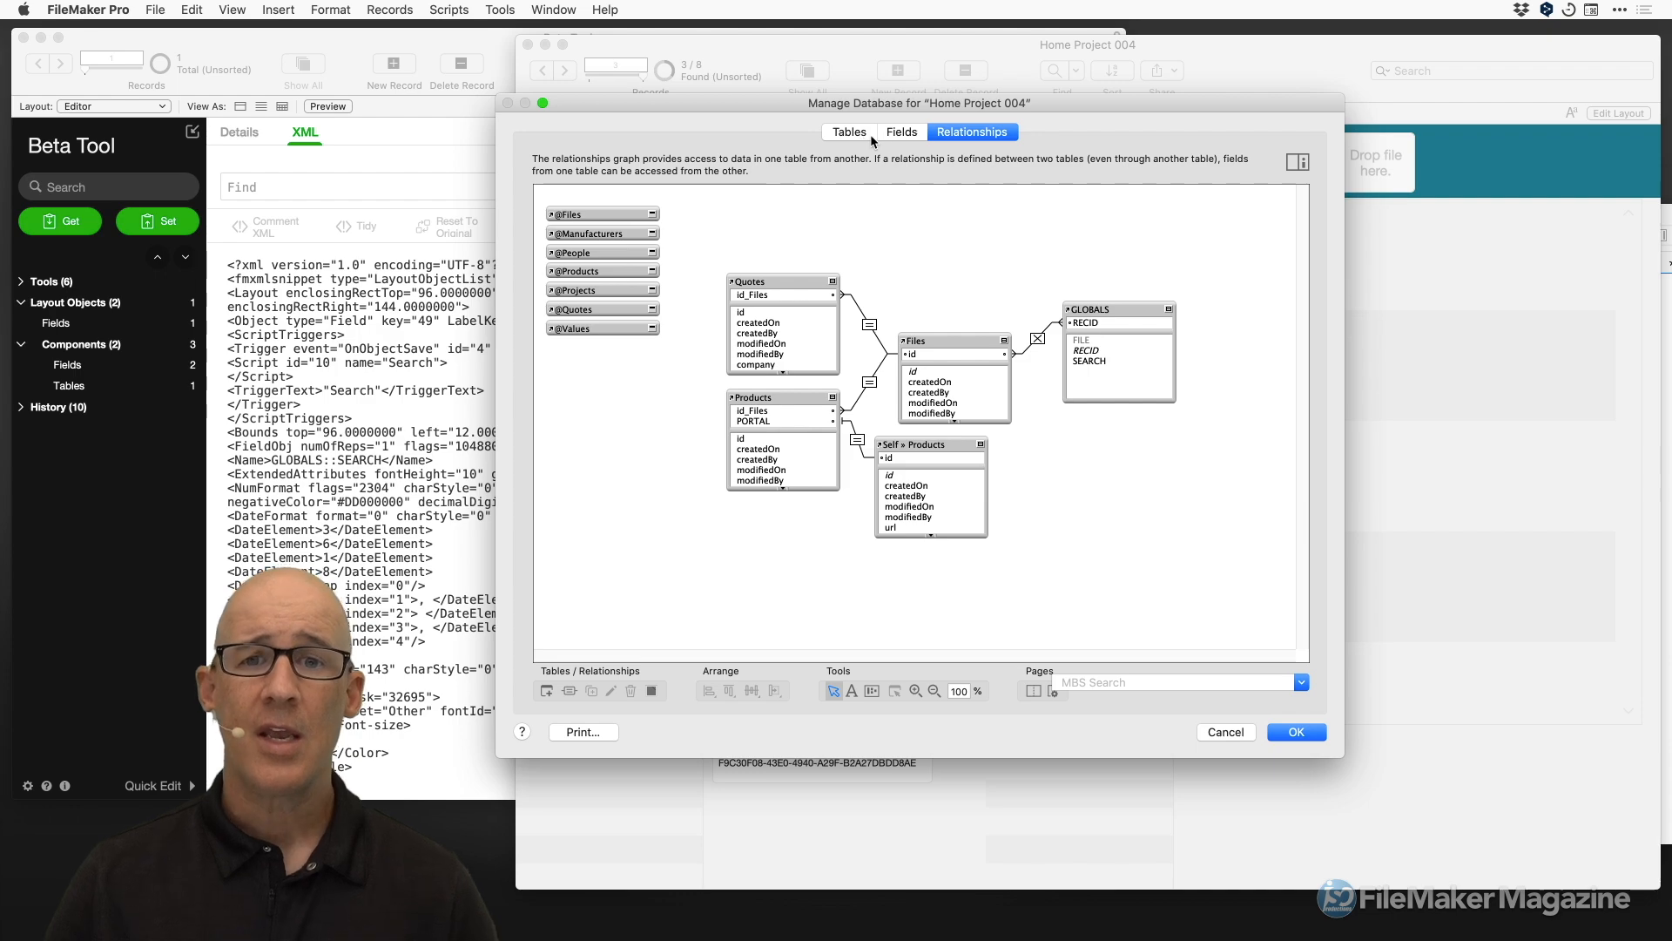
click(903, 133)
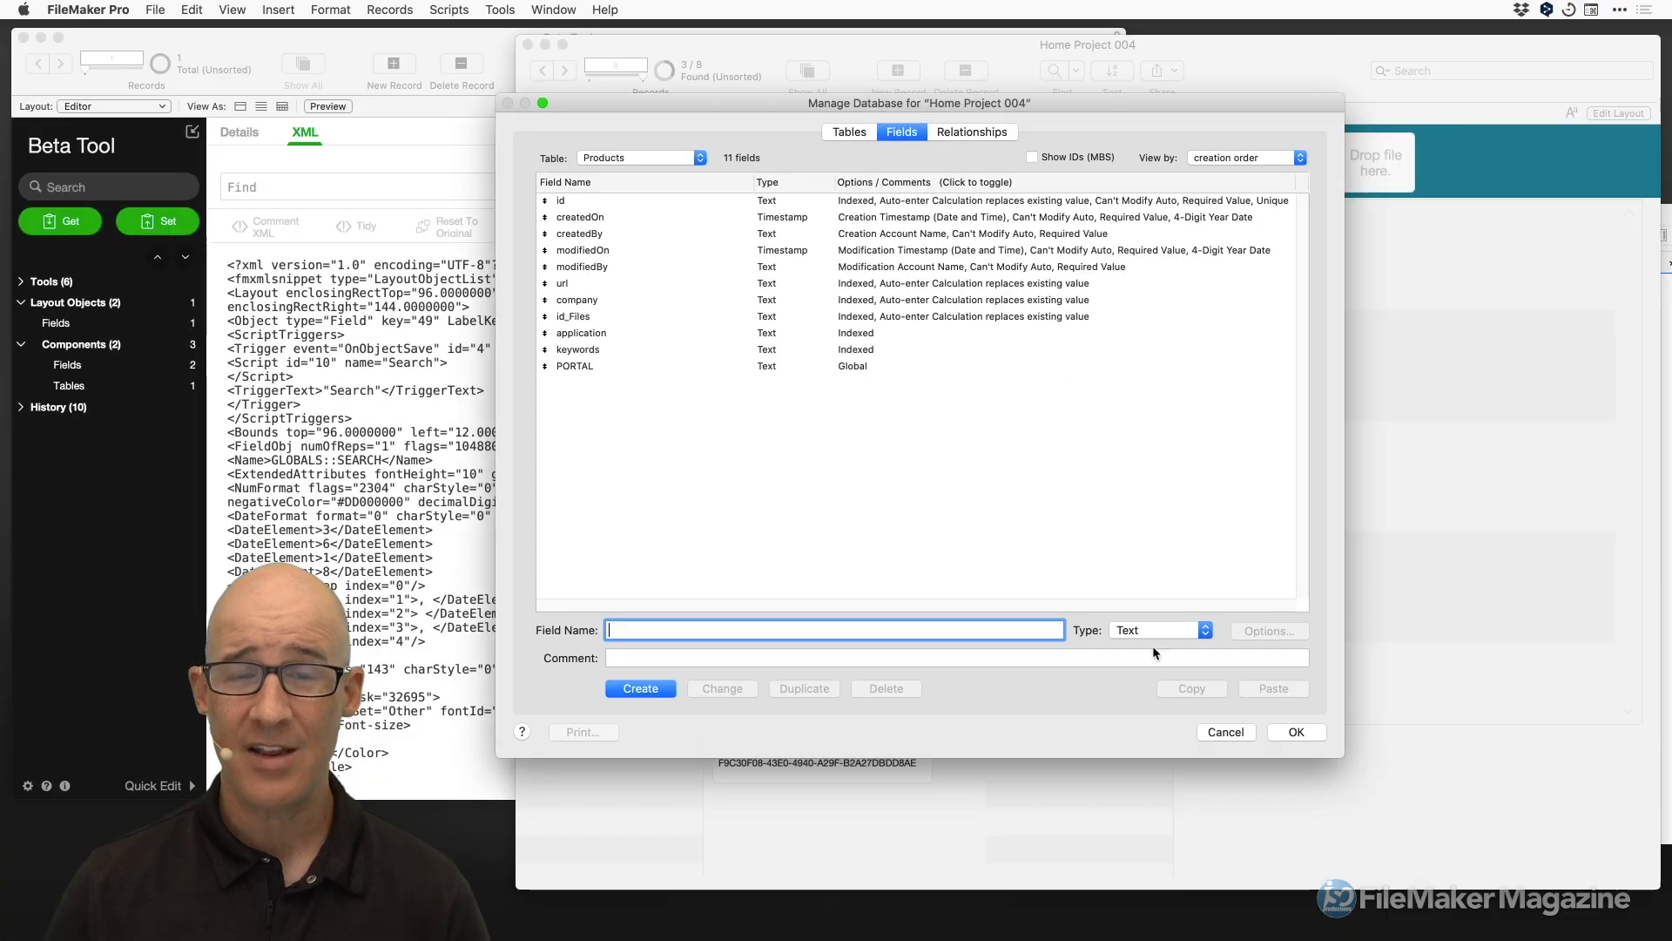
click(1298, 732)
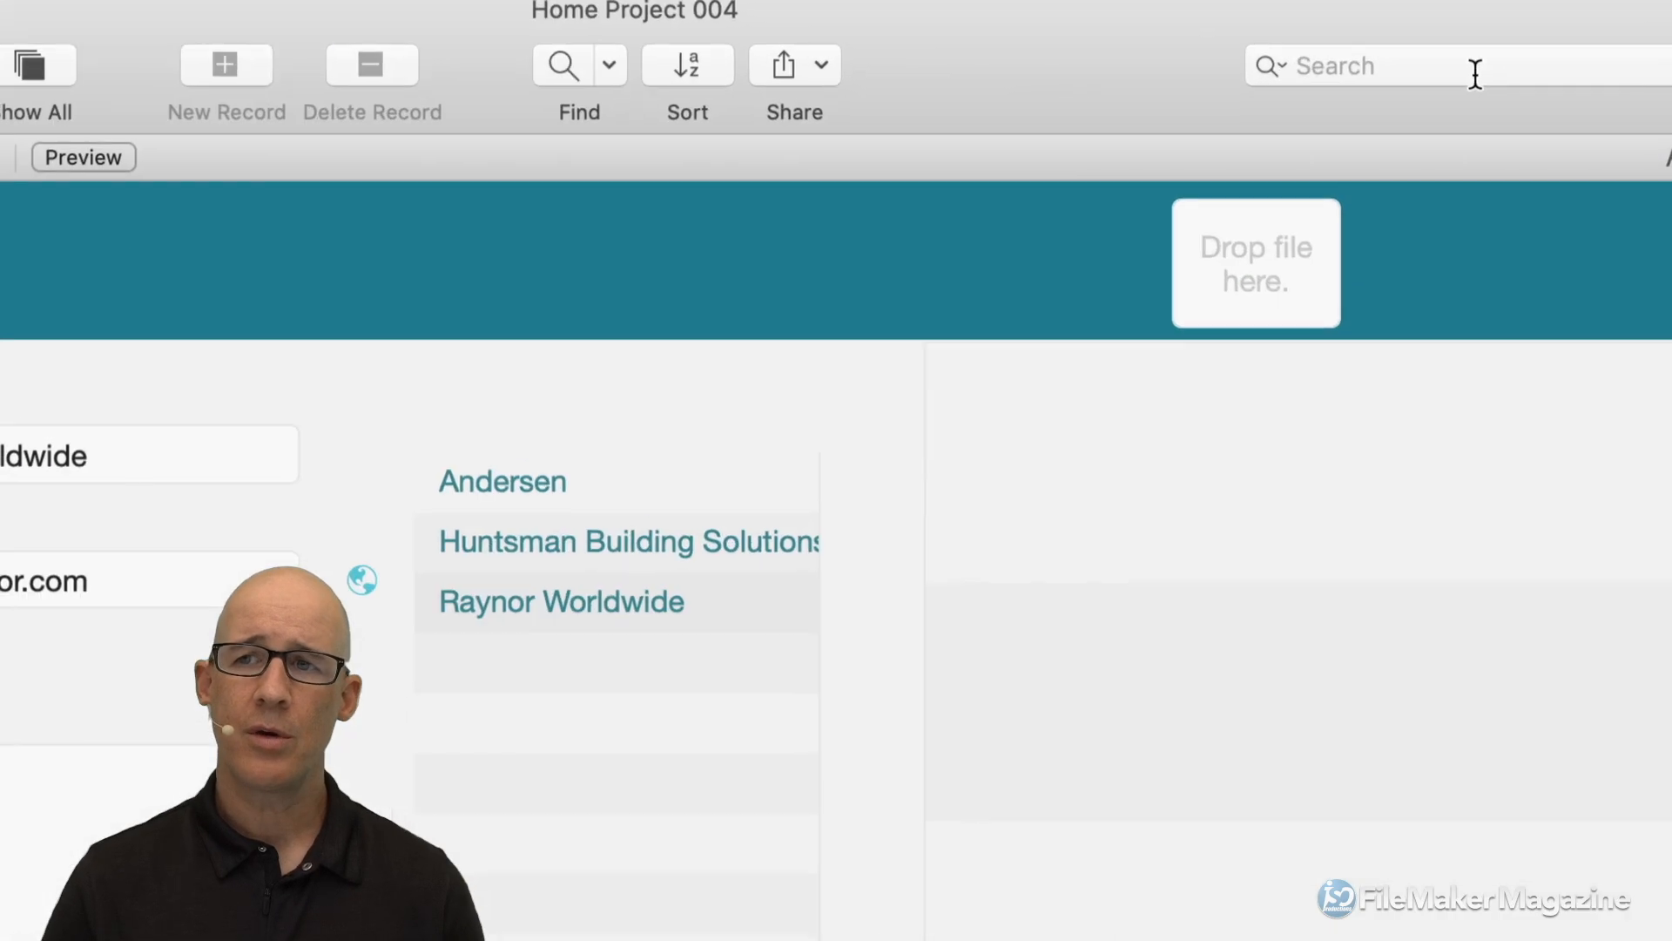
Try the built-in quick find box and the layout's SEARCH field, glance at Layout mode, and hide the status toolbar in Browse mode.
click(1344, 68)
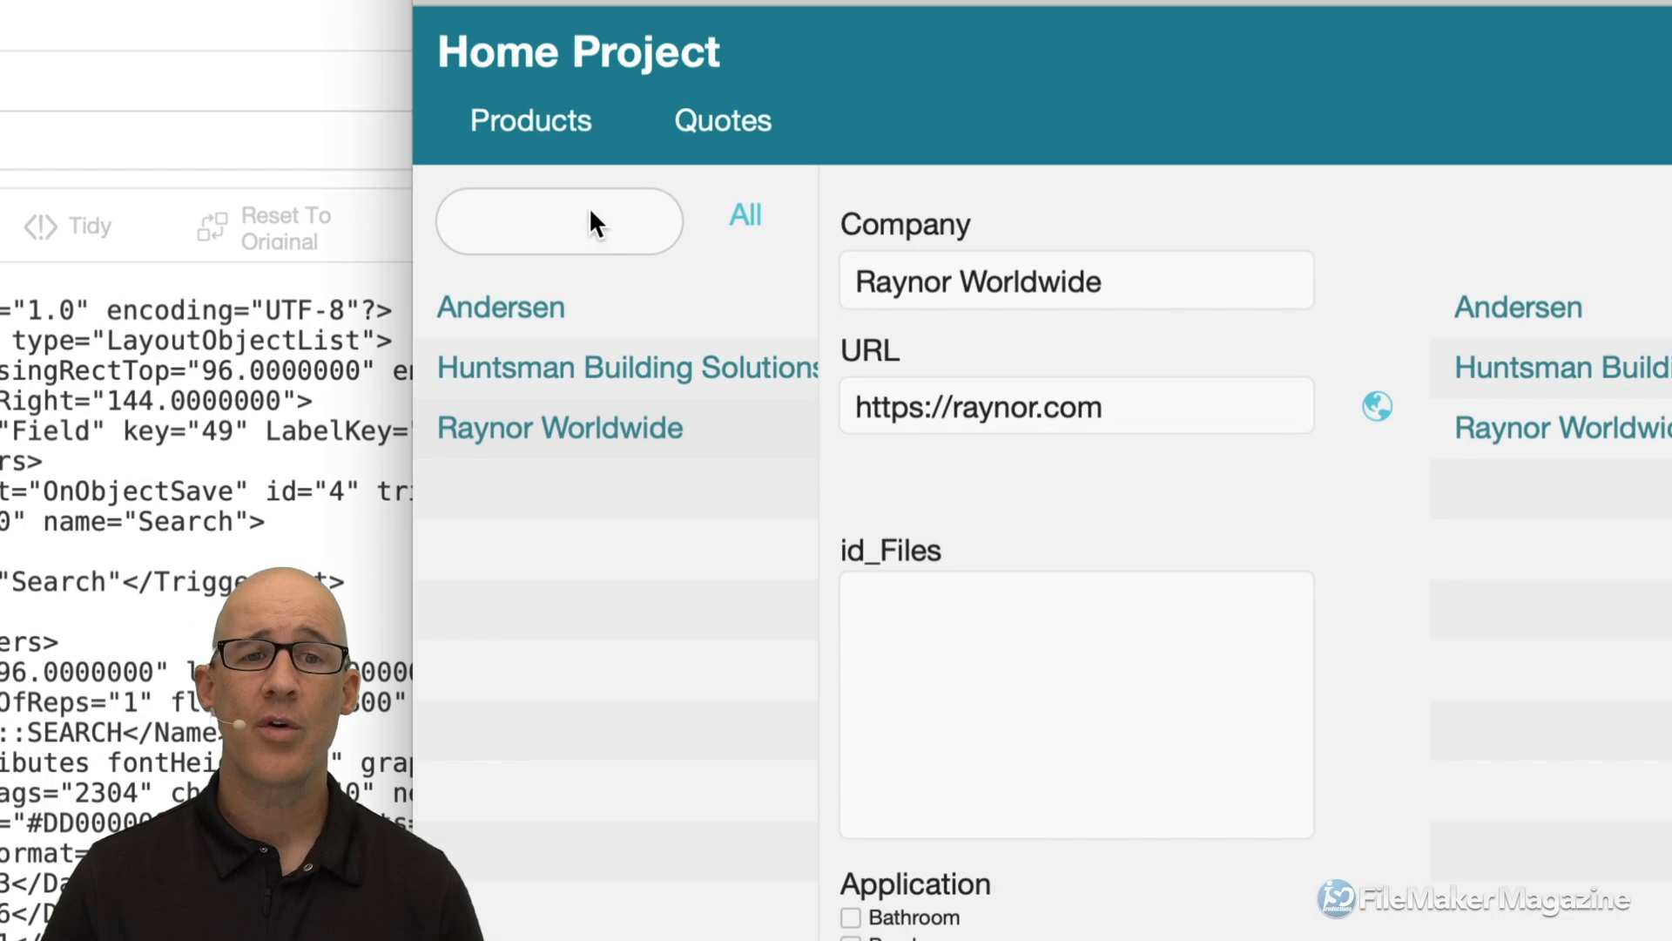
click(550, 209)
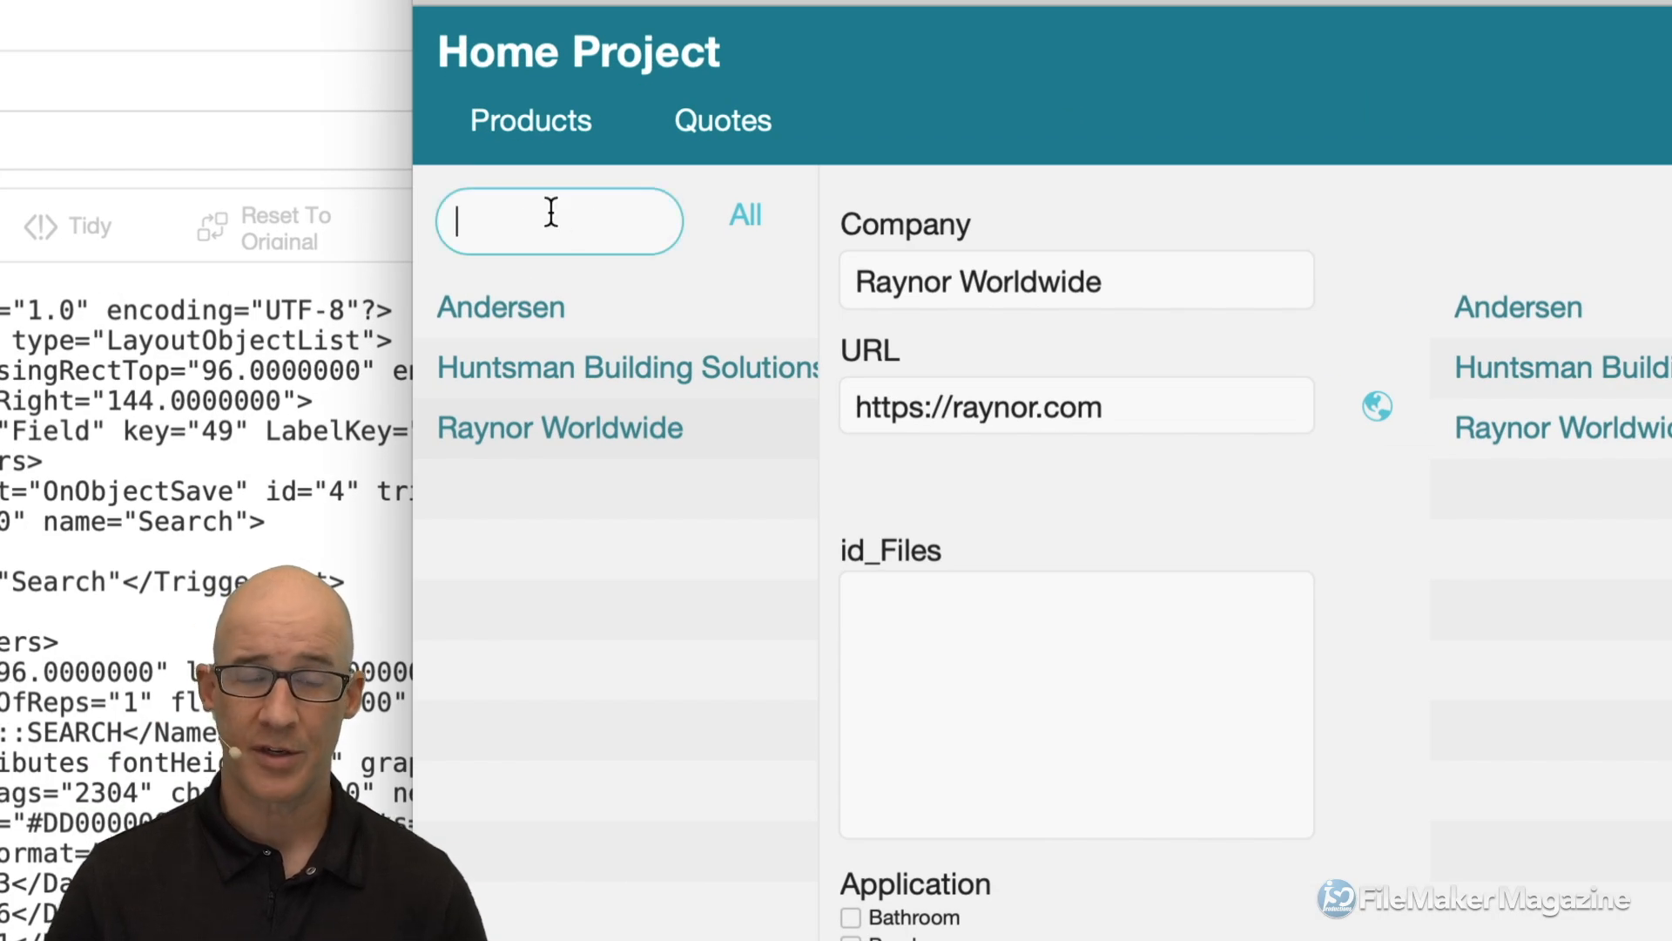
key(super+l)
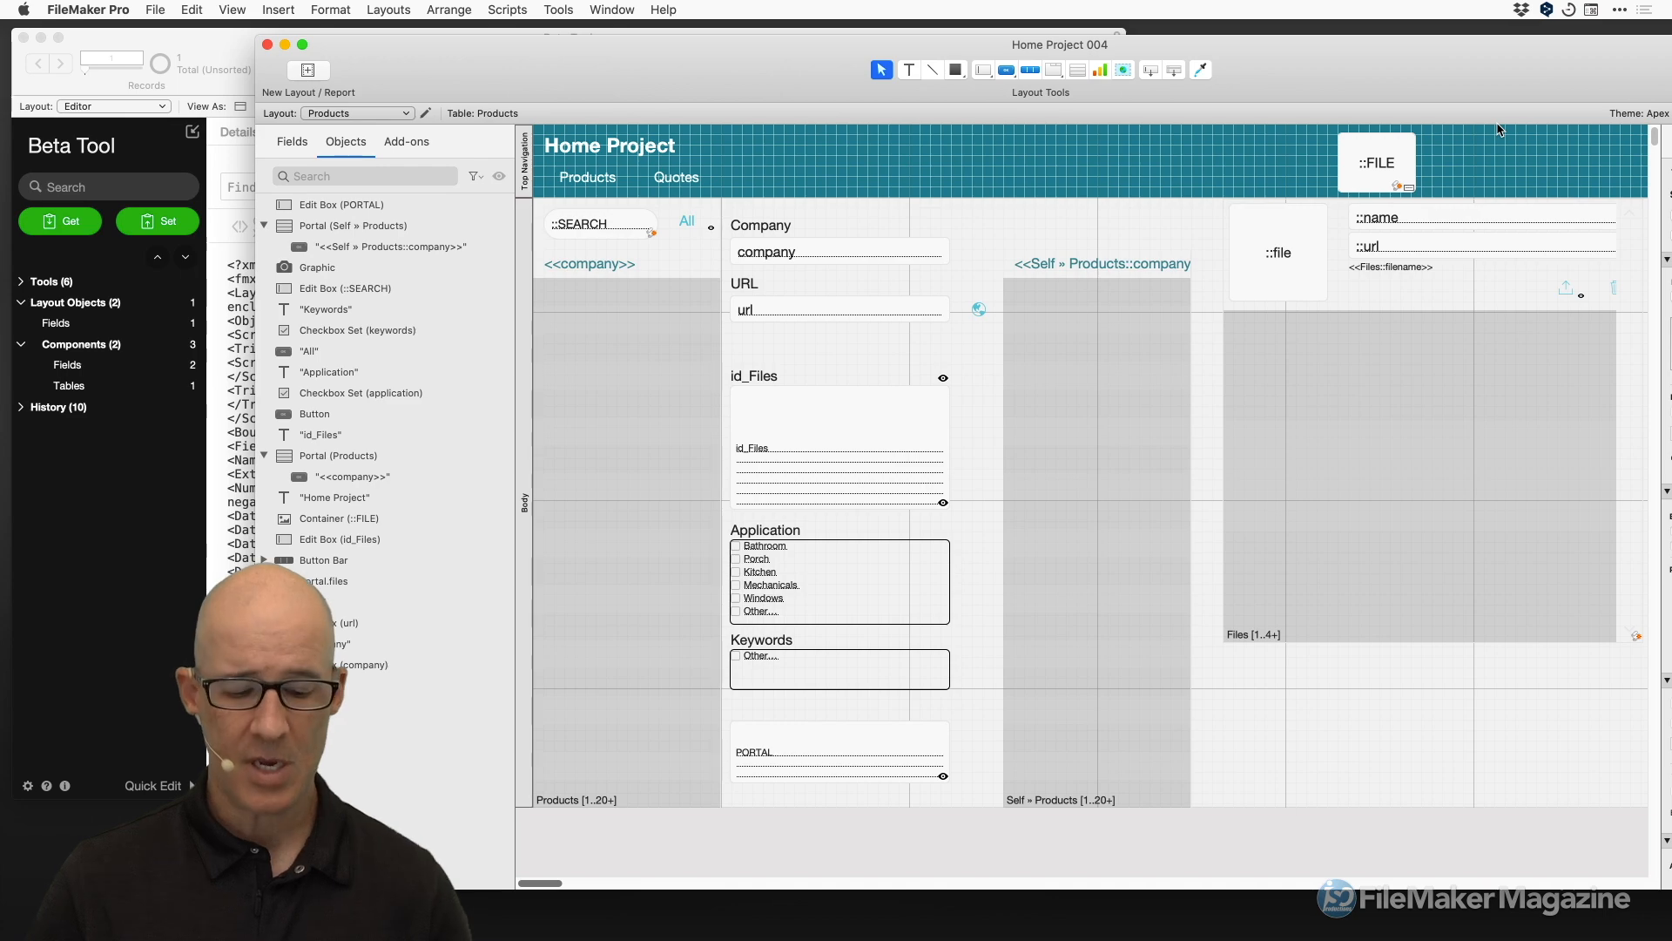
key(super+b)
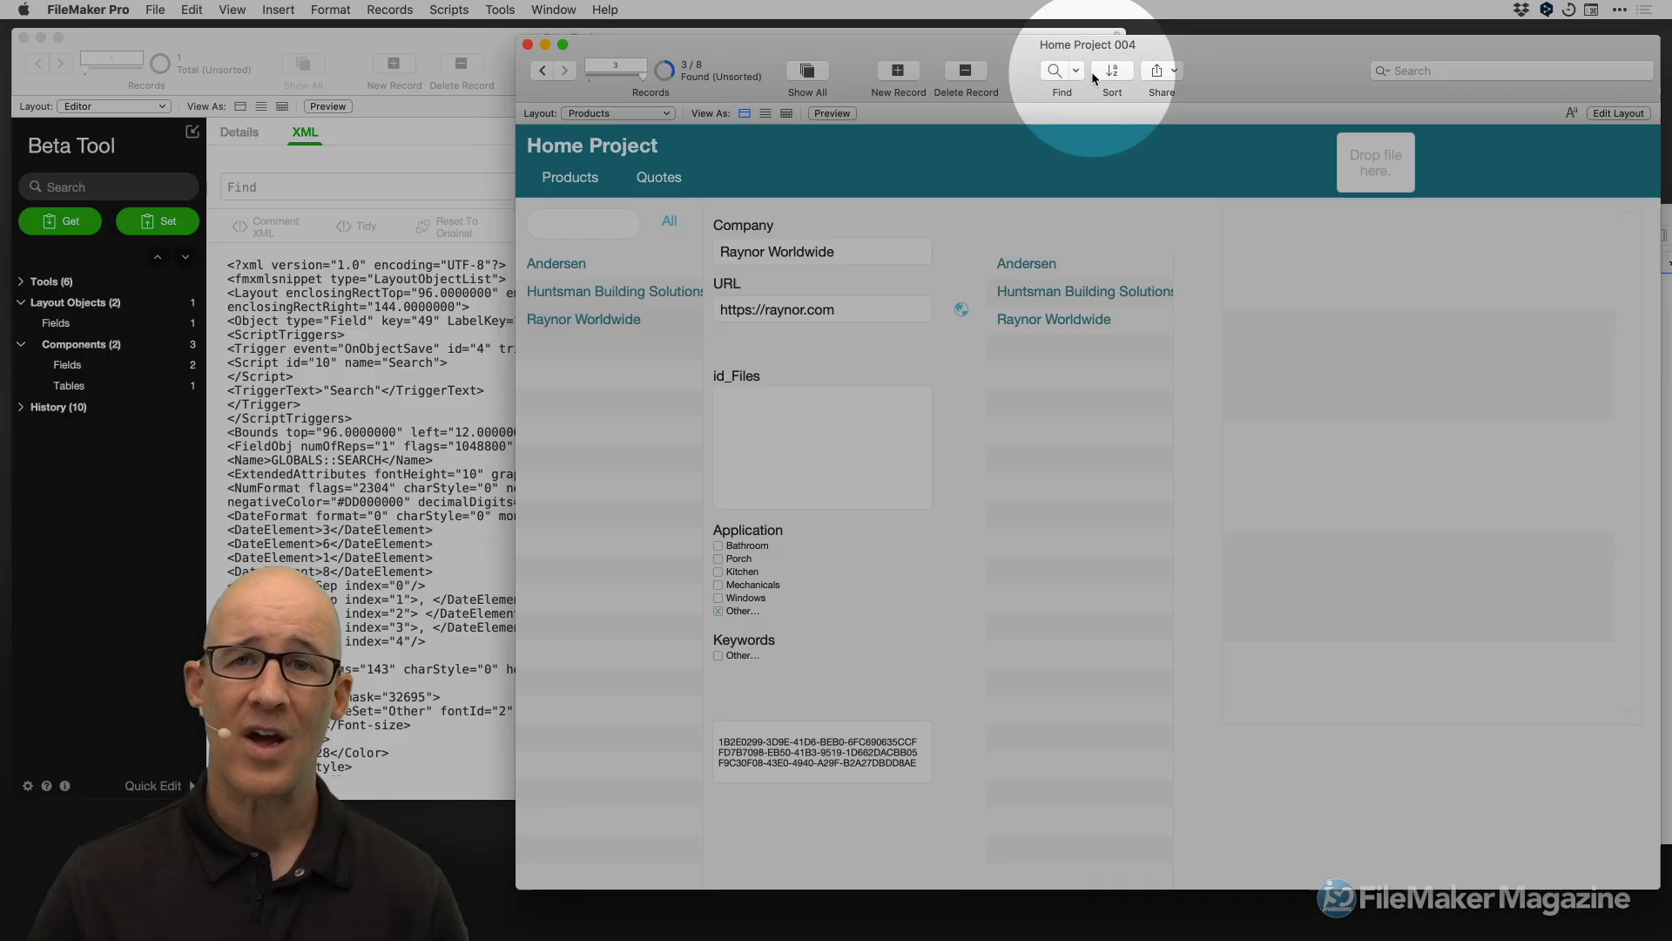
key(super+alt+s)
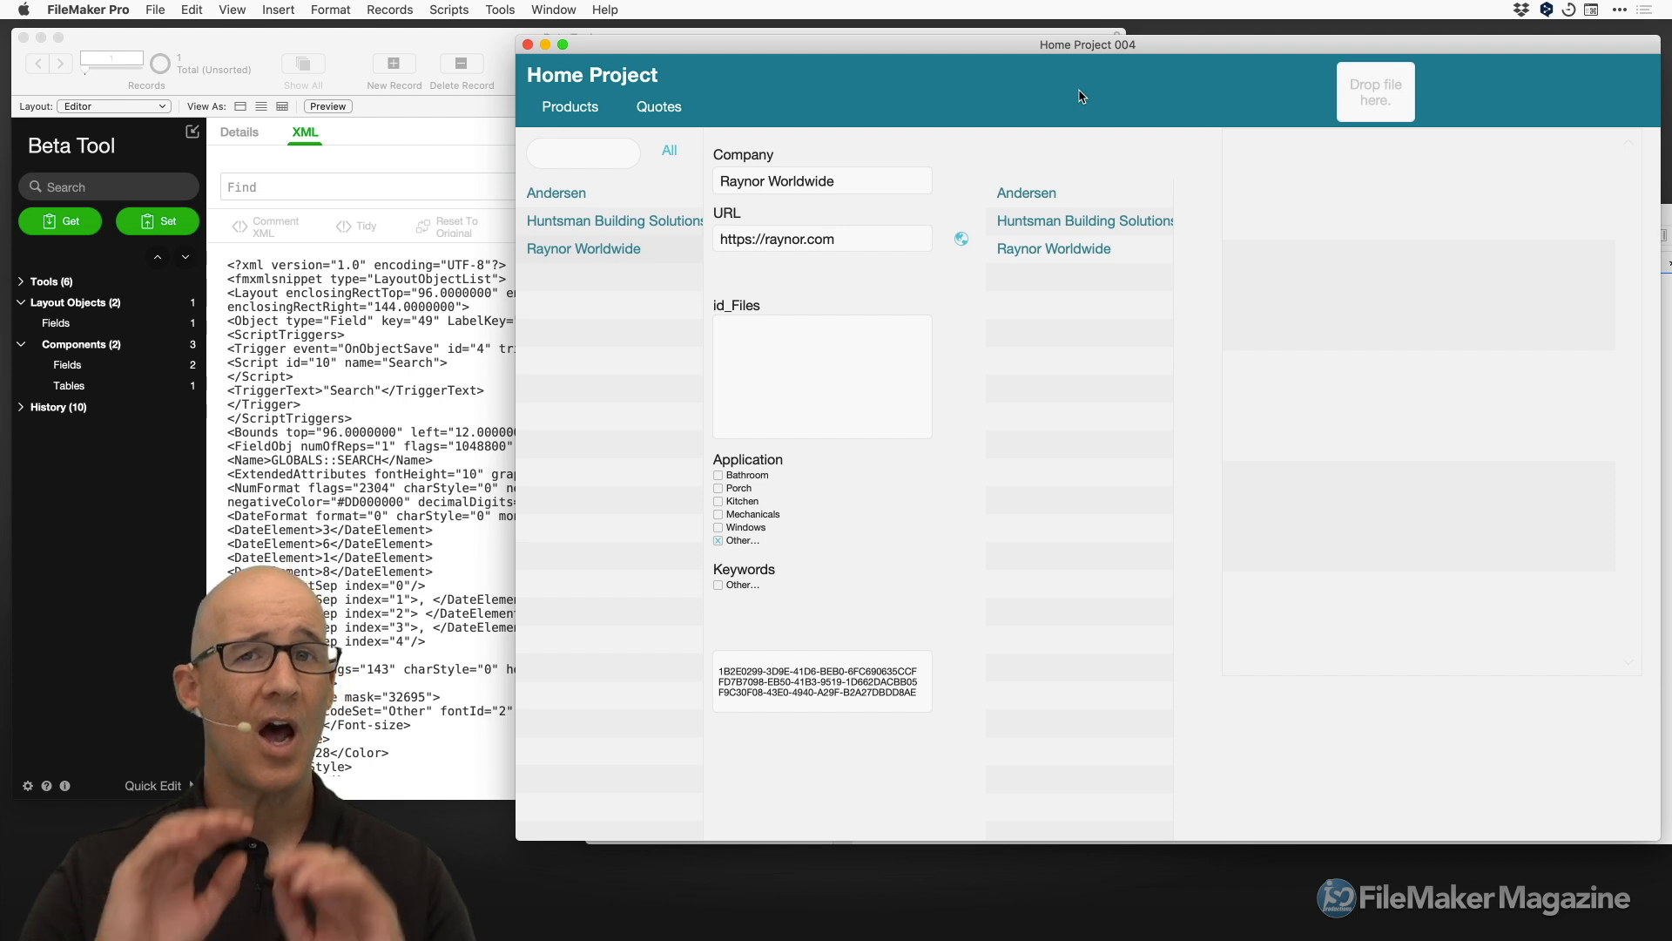